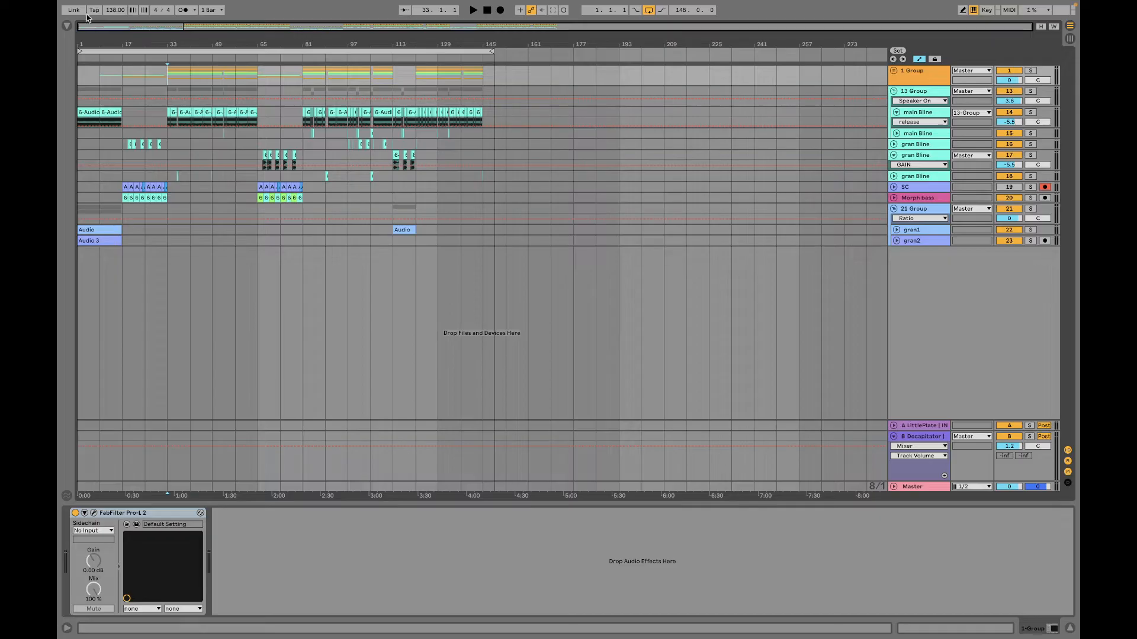
Step: Play the arrangement from bar 25 through the drop to about bar 49
drag(146, 45, 200, 133)
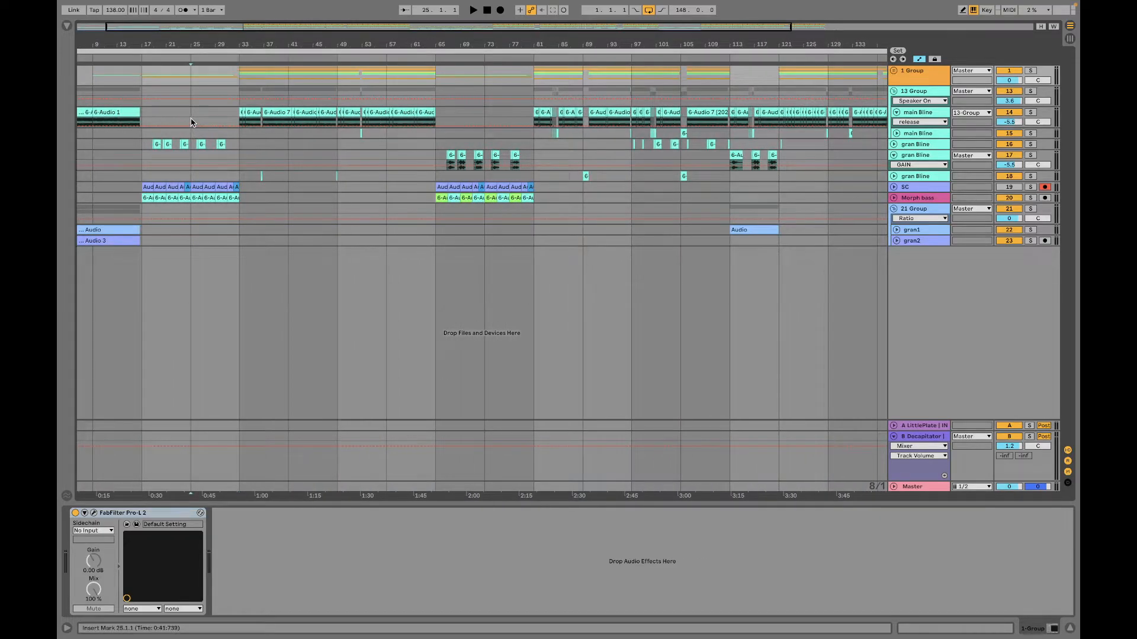
click(191, 122)
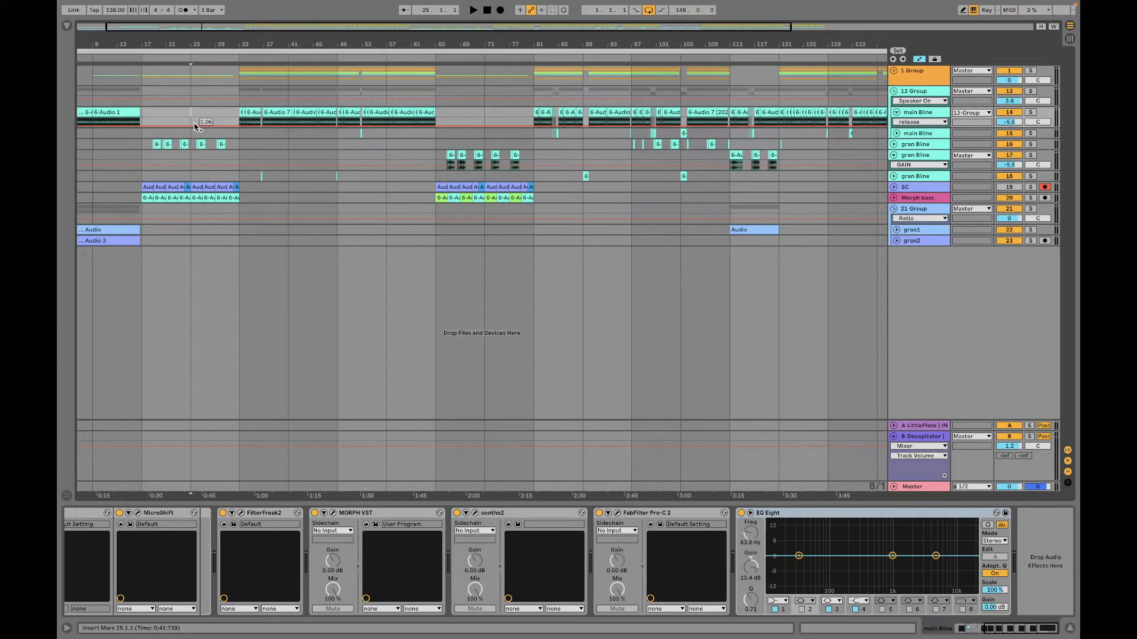
key(space)
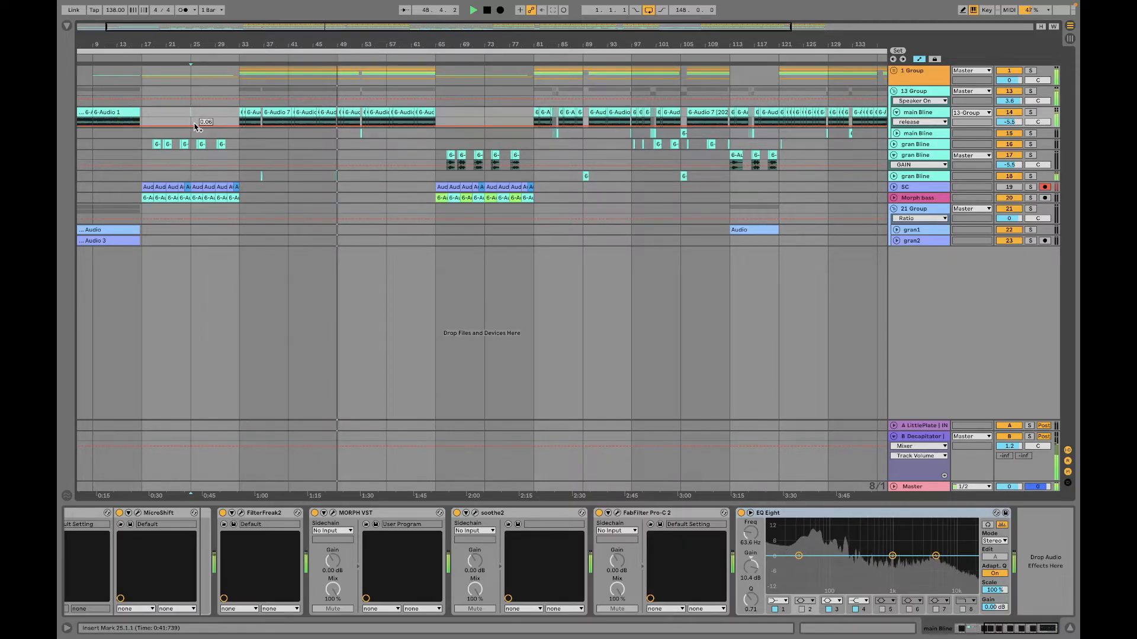
key(space)
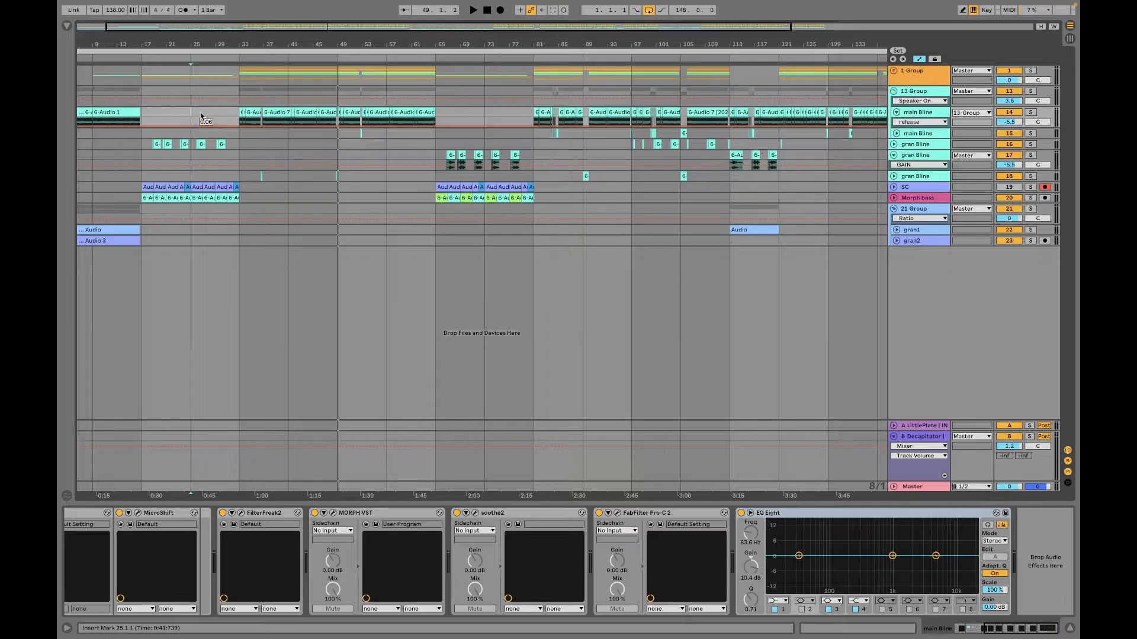
Step: Unfold the first main Bline track (14) and show the FORMANTS automation of its MORPH VST device
click(236, 121)
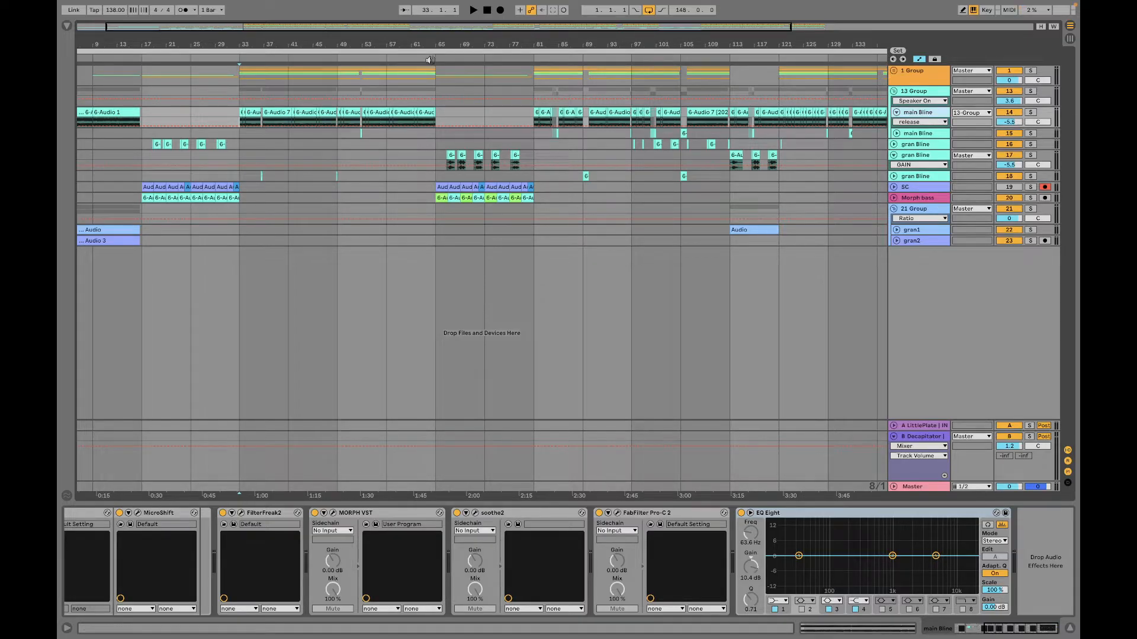
mouse_move(408, 41)
mouse_down()
mouse_move(407, 51)
mouse_move(377, 16)
mouse_move(375, 37)
mouse_move(407, 51)
mouse_up()
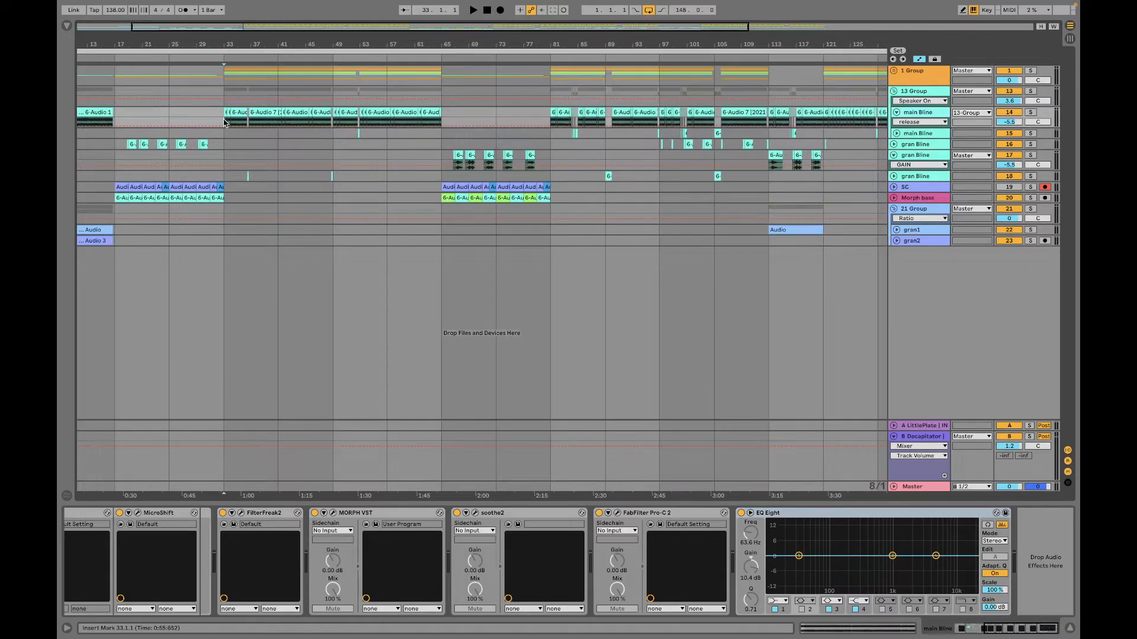
drag(918, 128, 918, 232)
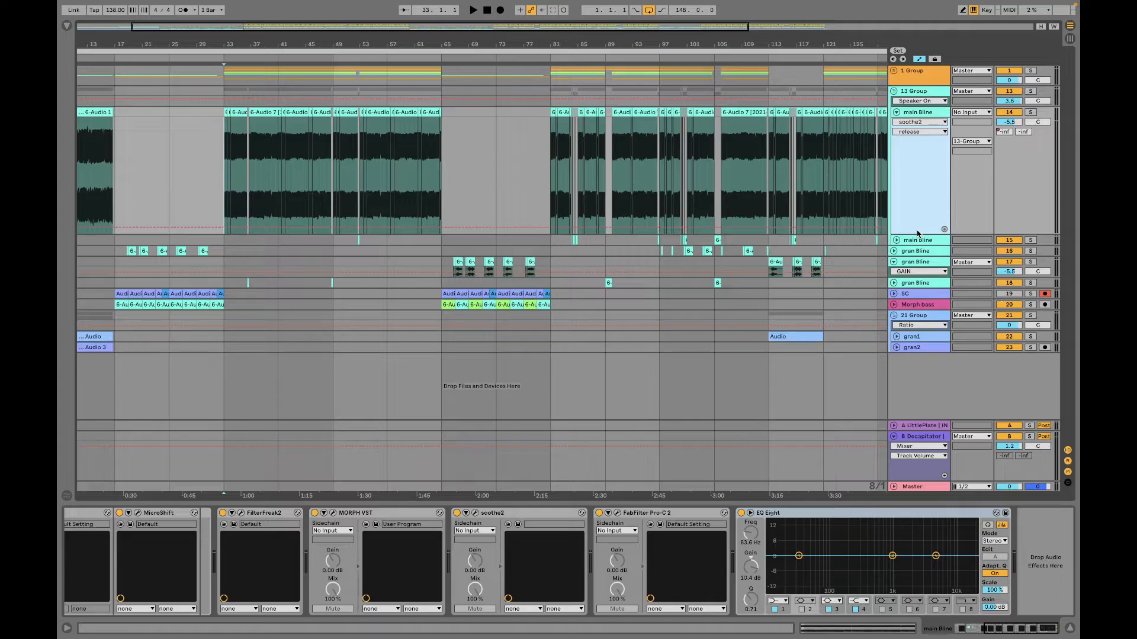
click(925, 114)
click(943, 124)
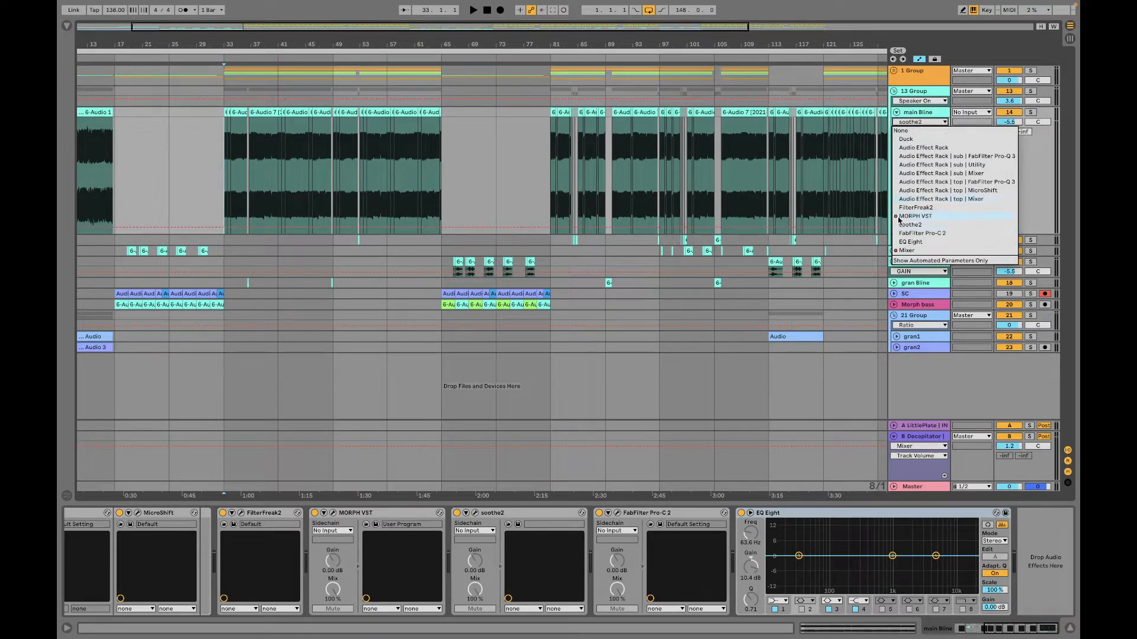
click(910, 218)
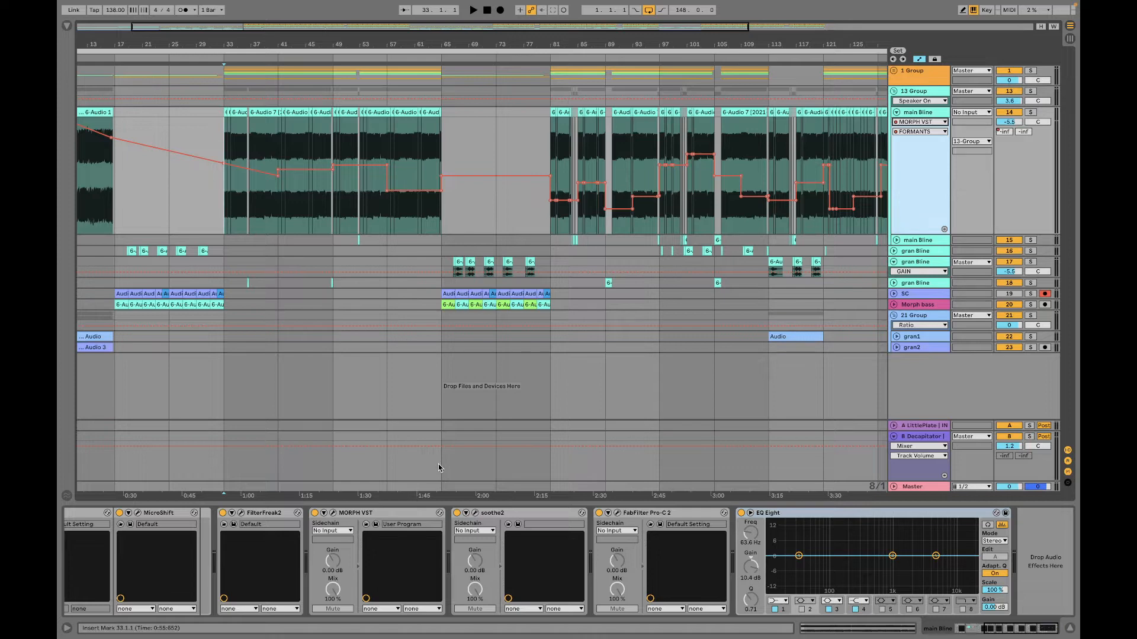
Step: Open the MORPH VST plugin window of main Bline and move it below the track's automation lane
click(333, 513)
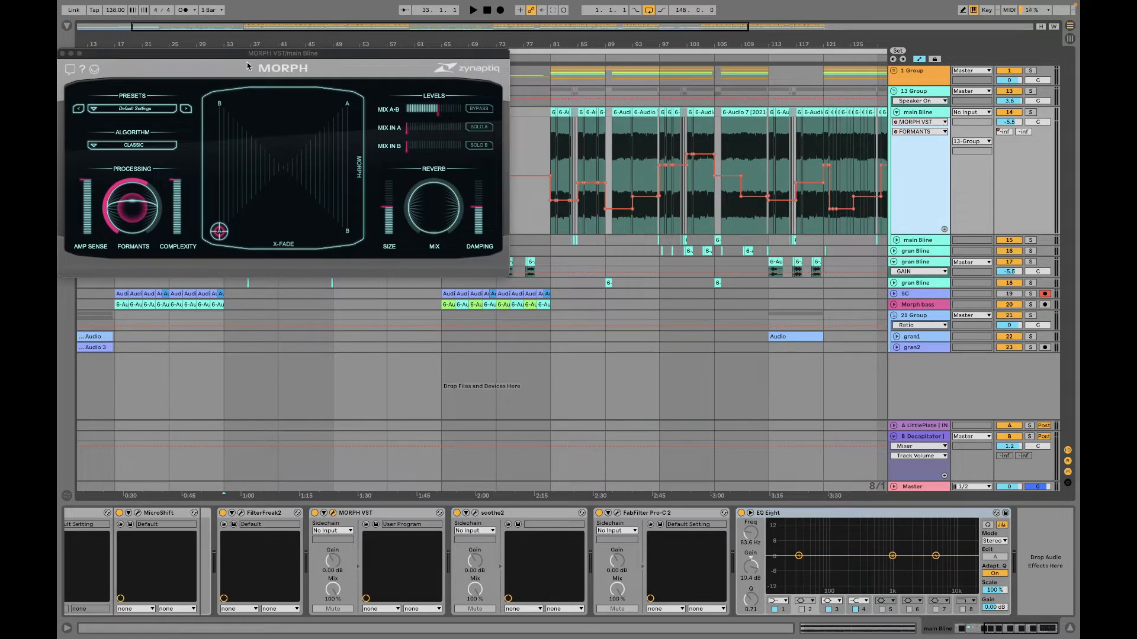
mouse_move(239, 55)
mouse_down()
mouse_move(383, 336)
mouse_move(434, 284)
mouse_move(419, 274)
mouse_up()
click(282, 149)
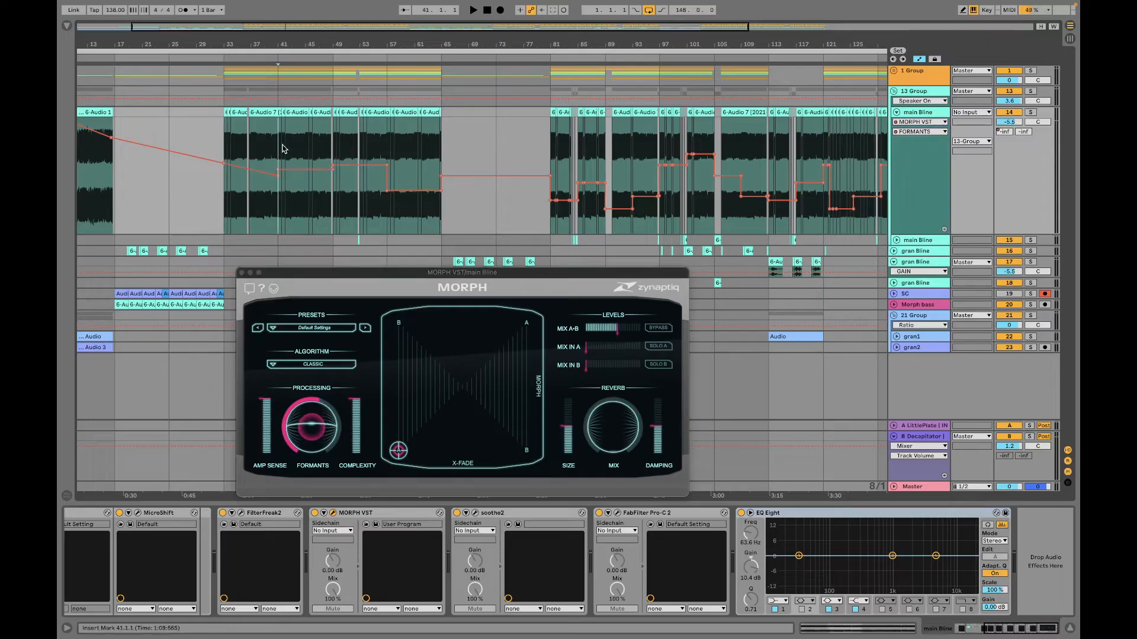
Step: Solo the main Bline track (14) and play it from bar 33
click(227, 145)
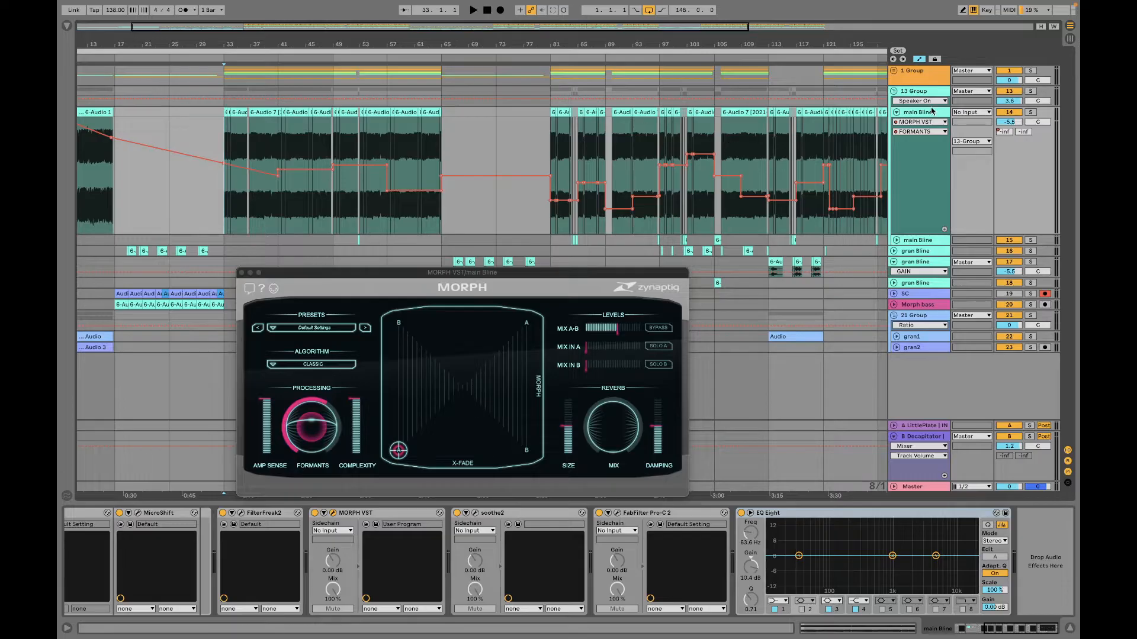
click(1031, 112)
key(space)
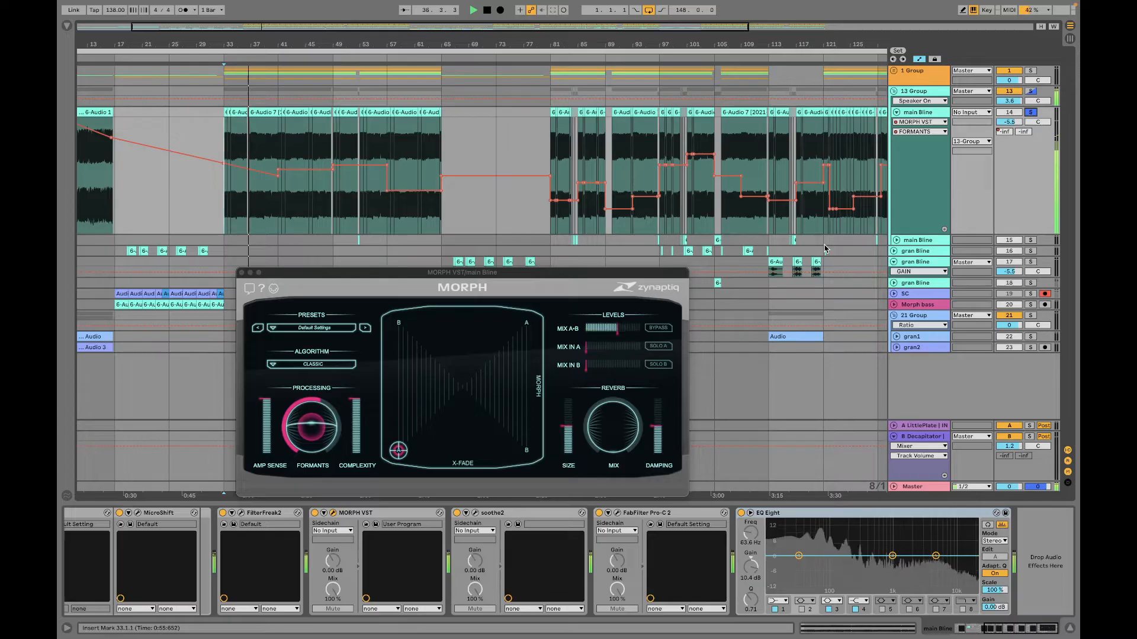
key(space)
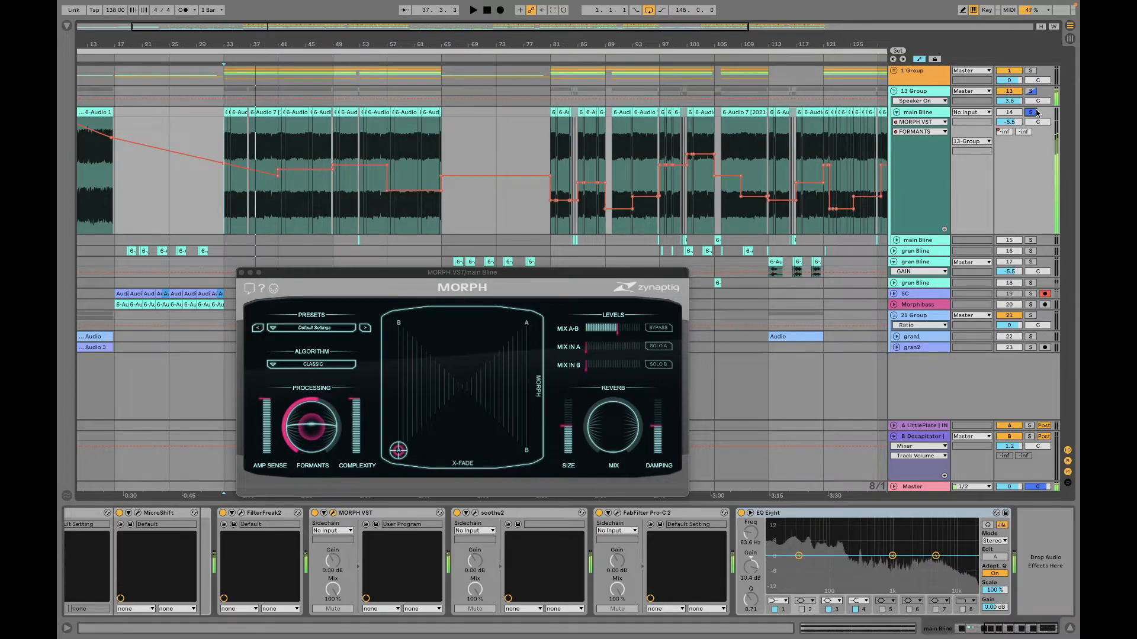
Step: Replace the solo on main Bline with a solo on 13 Group and play from bar 33
click(1033, 112)
click(1033, 92)
key(space)
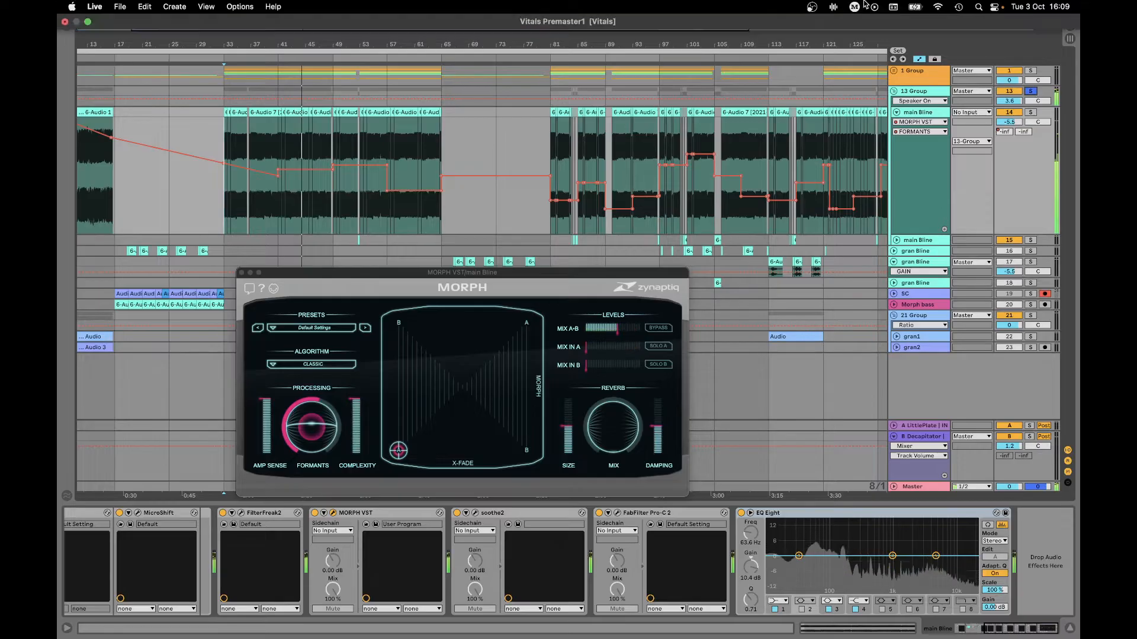
key(space)
Step: Play the soloed 13 Group from bar 81 to bar 89 with the MORPH window open
click(551, 168)
key(space)
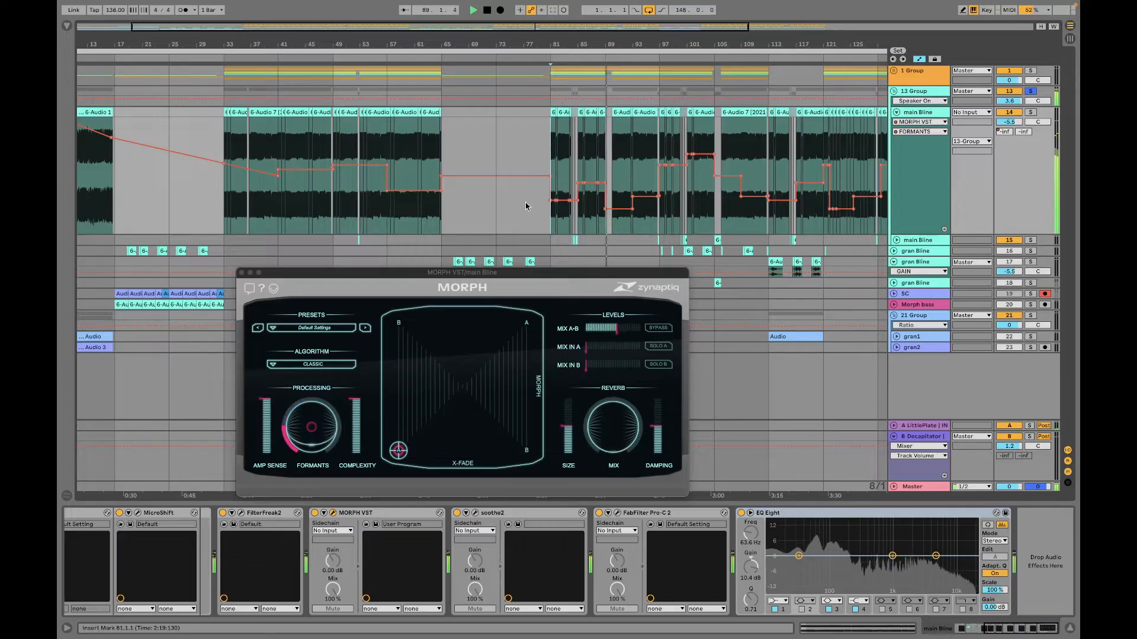
key(space)
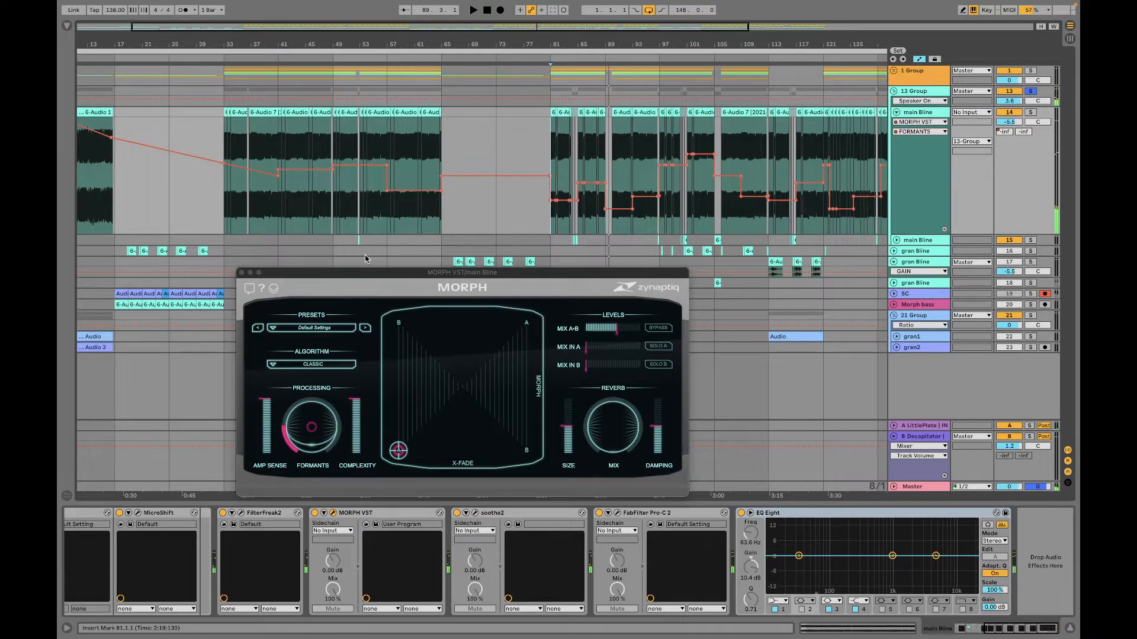
Step: Close the MORPH window and play the soloed group from the main Bline clip starting at bar 90
click(241, 273)
click(612, 227)
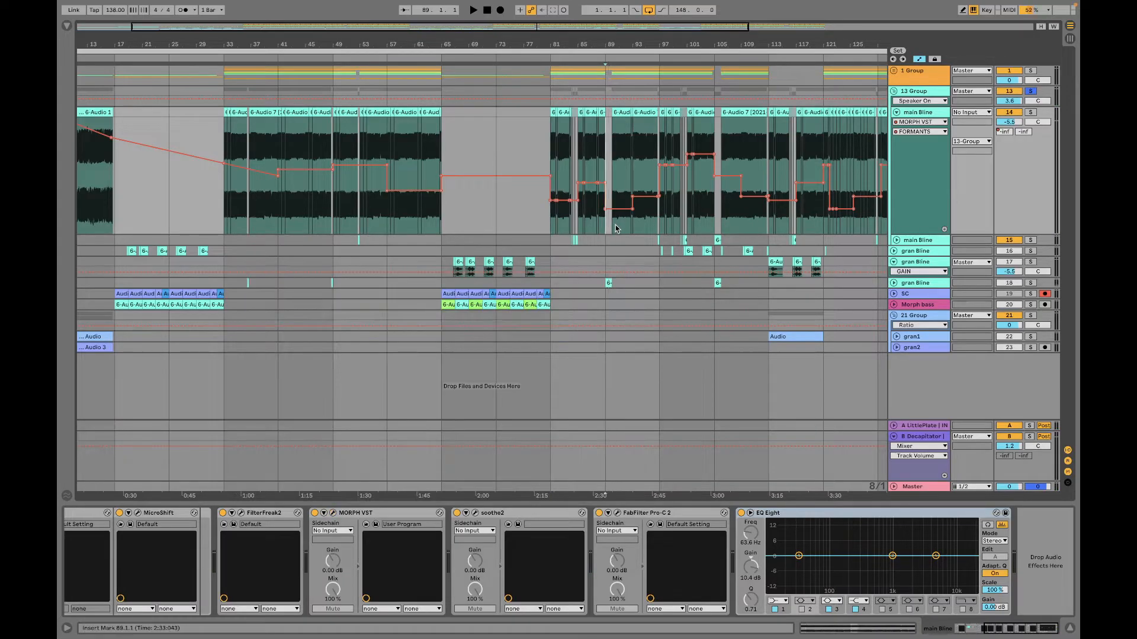
click(620, 113)
key(space)
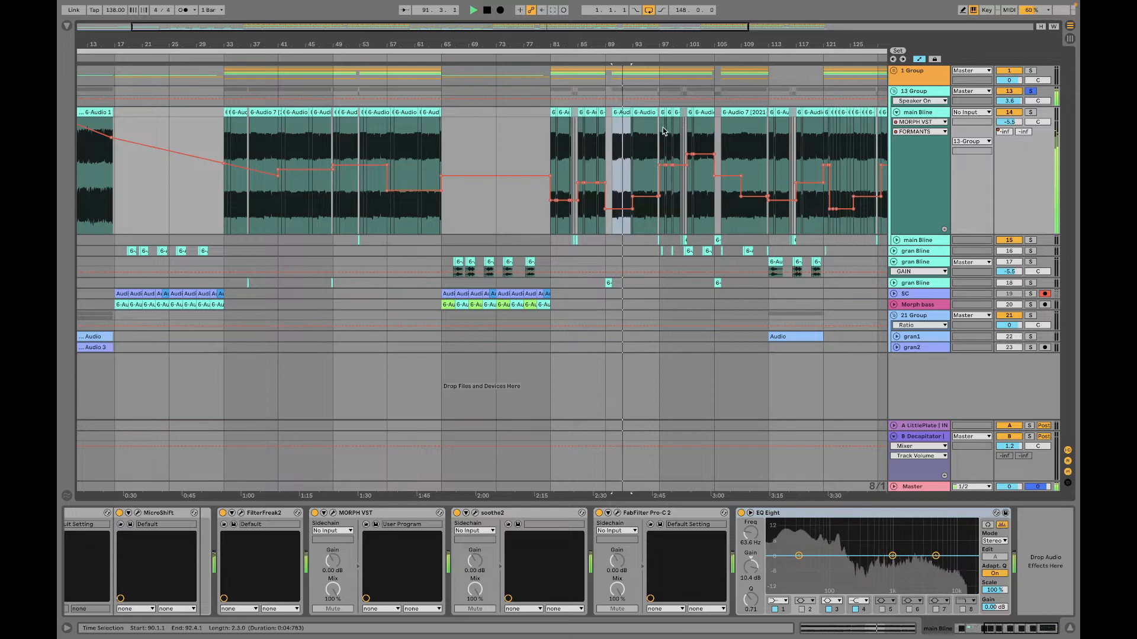
Step: Play the soloed group from bar 121 and follow the stepped FORMANTS automation up close
scroll(786, 164, right, 3)
click(769, 145)
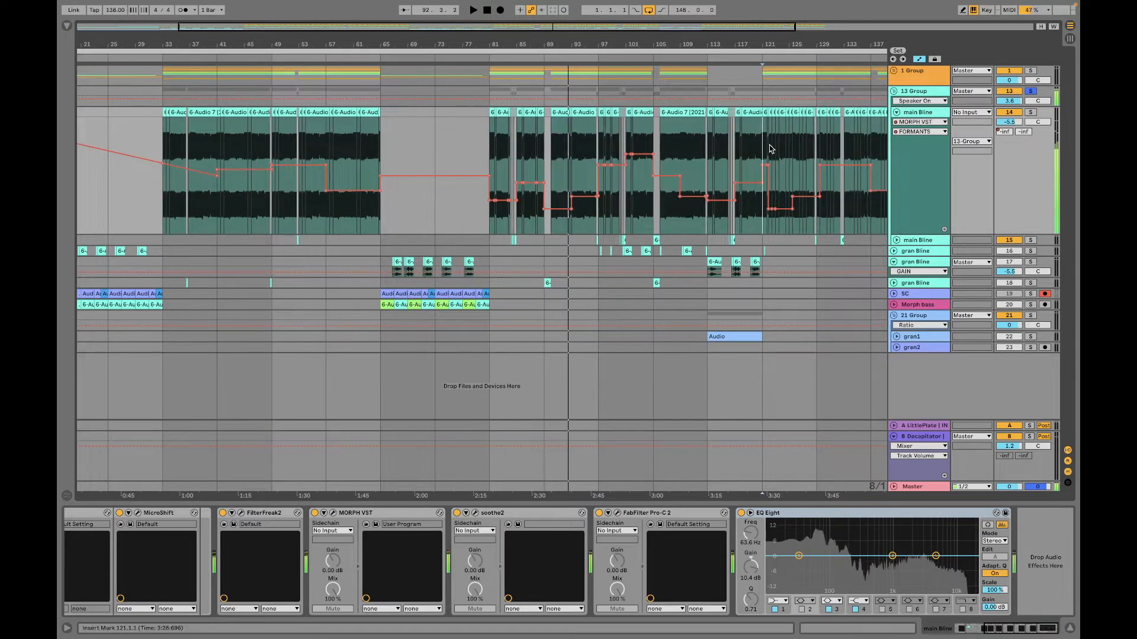
key(space)
key(space)
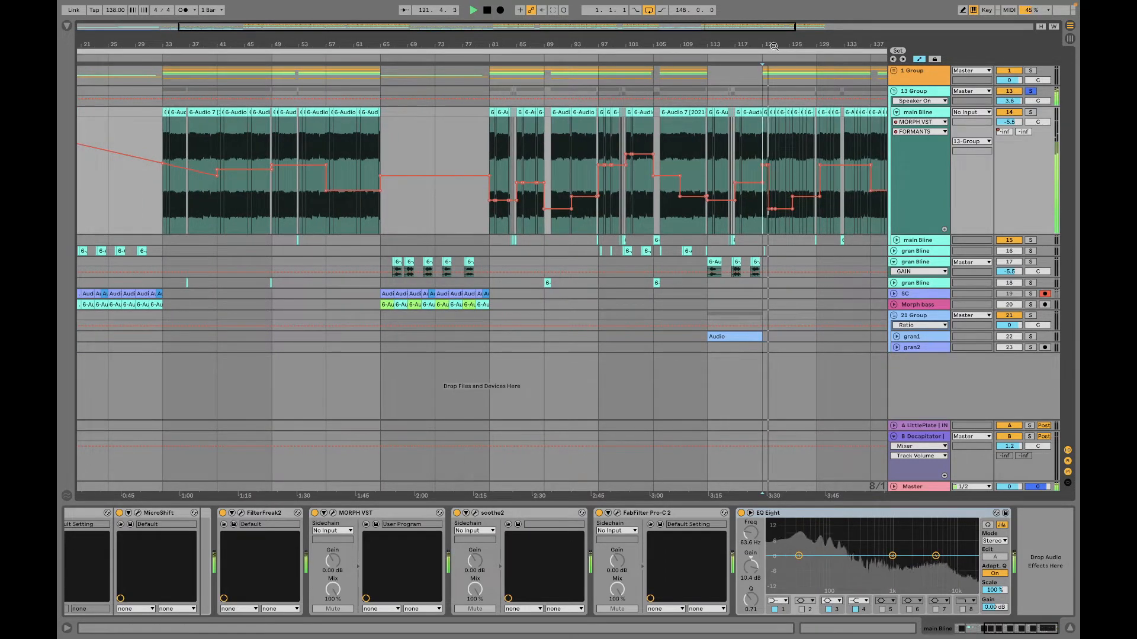
key(w)
key(w)
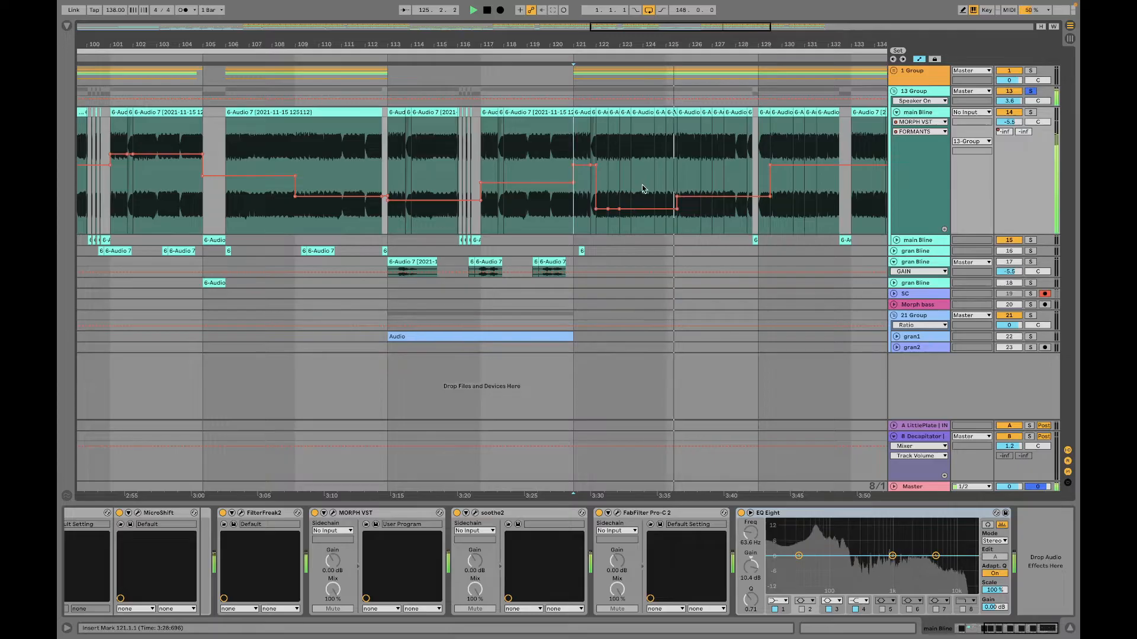
key(space)
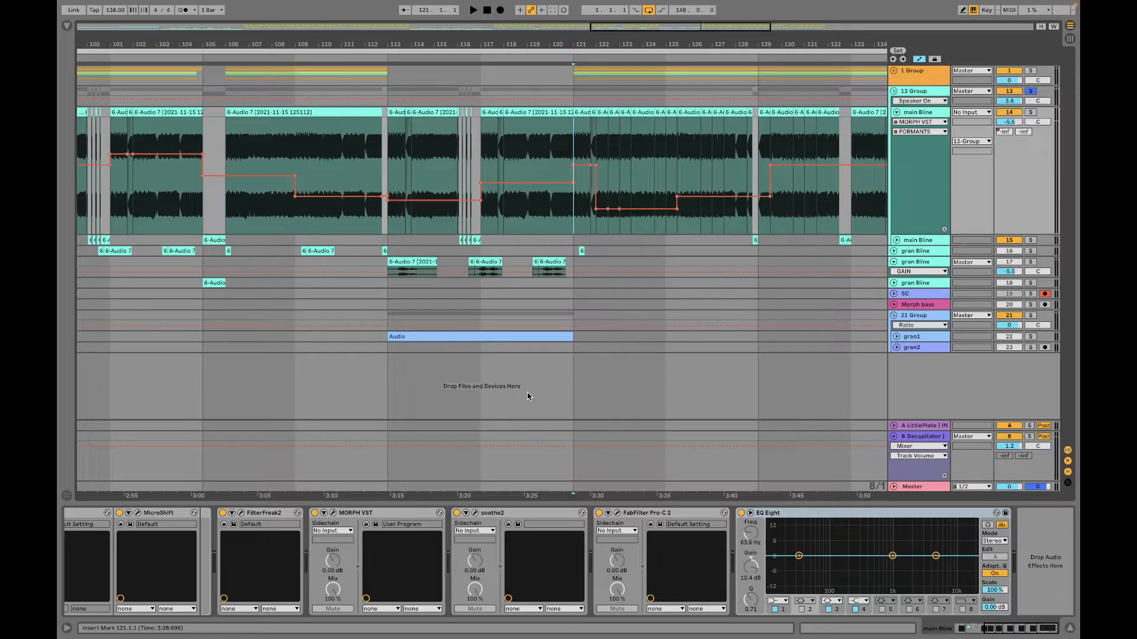
Step: Open the soothe2 plugin window of main Bline and play from bar 121 to watch its reduction
click(475, 512)
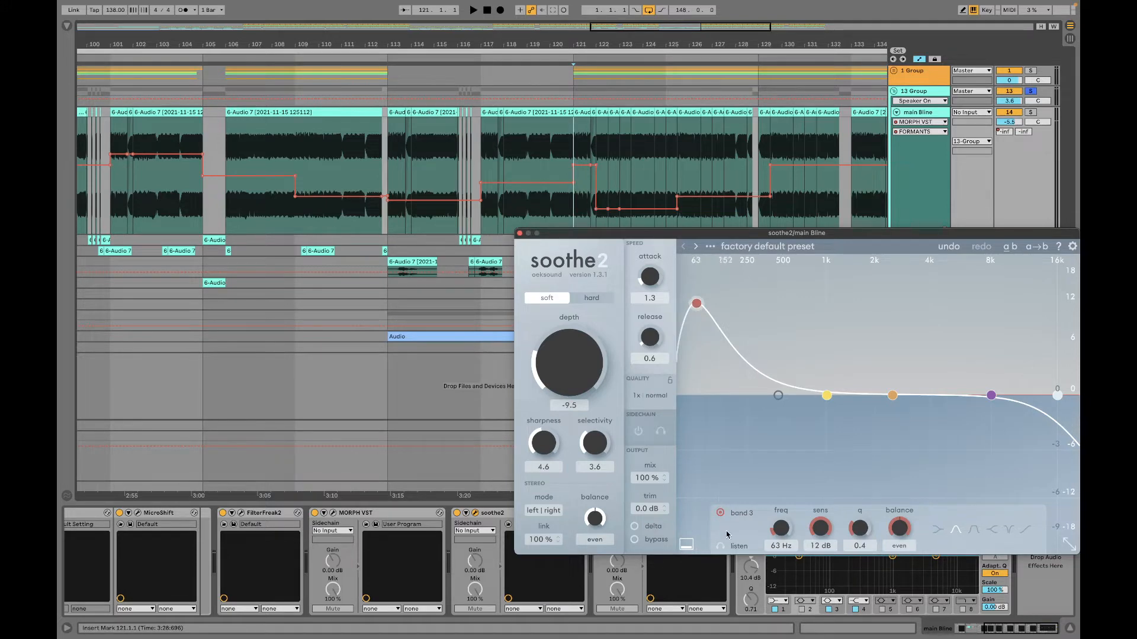
drag(714, 236, 628, 230)
key(space)
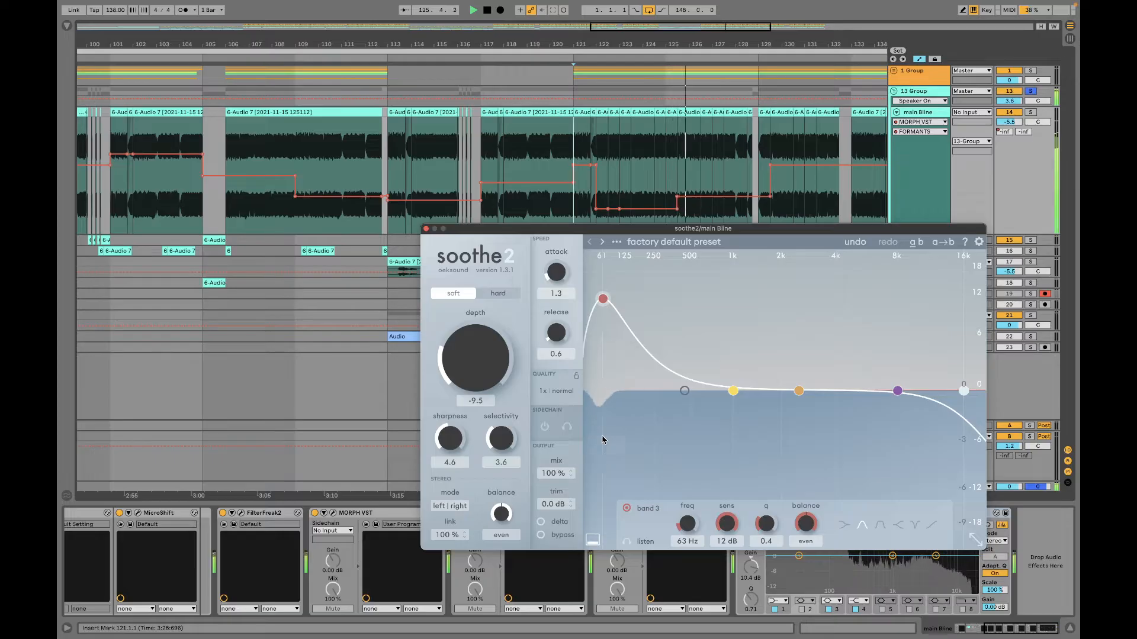
key(space)
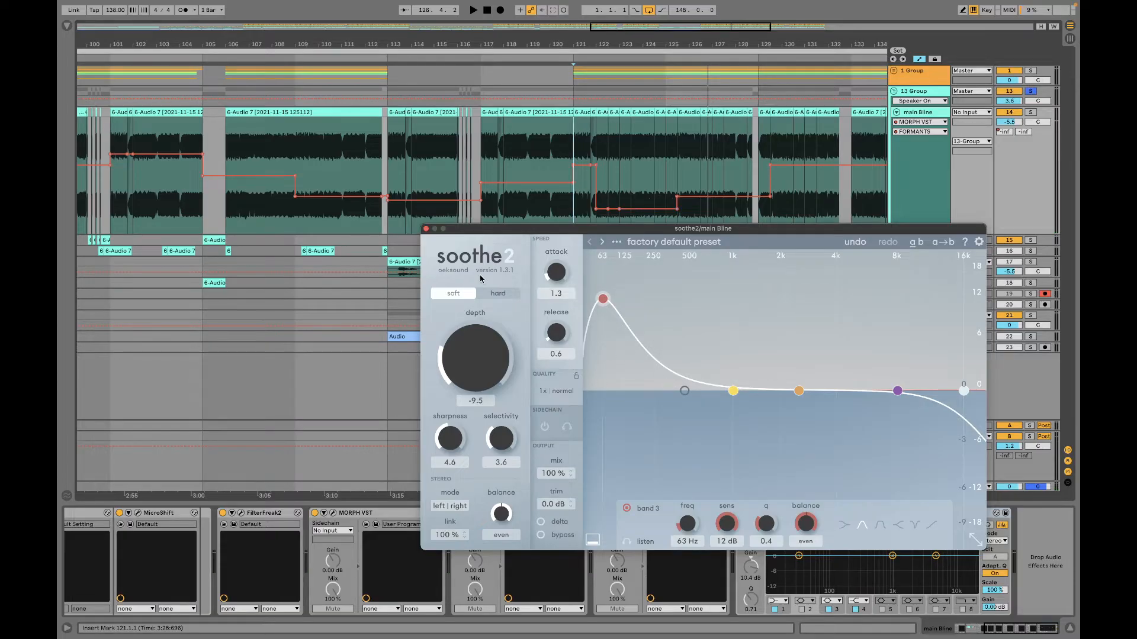
Step: Turn off the soothe2 device on main Bline and play the soloed group from bar 121
drag(506, 231, 330, 114)
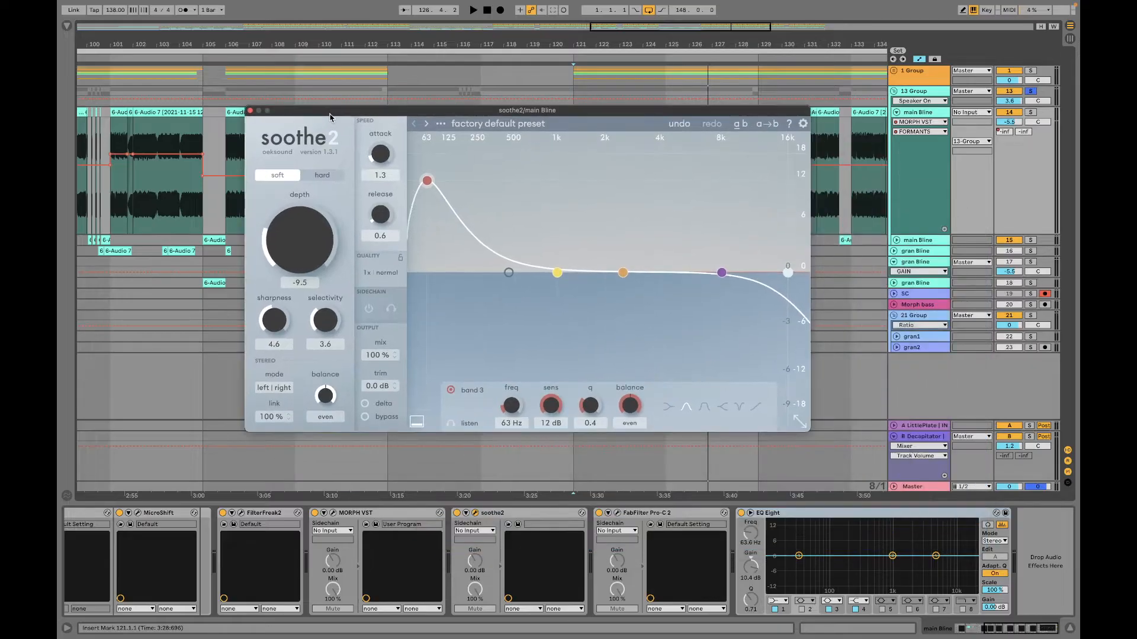
click(456, 513)
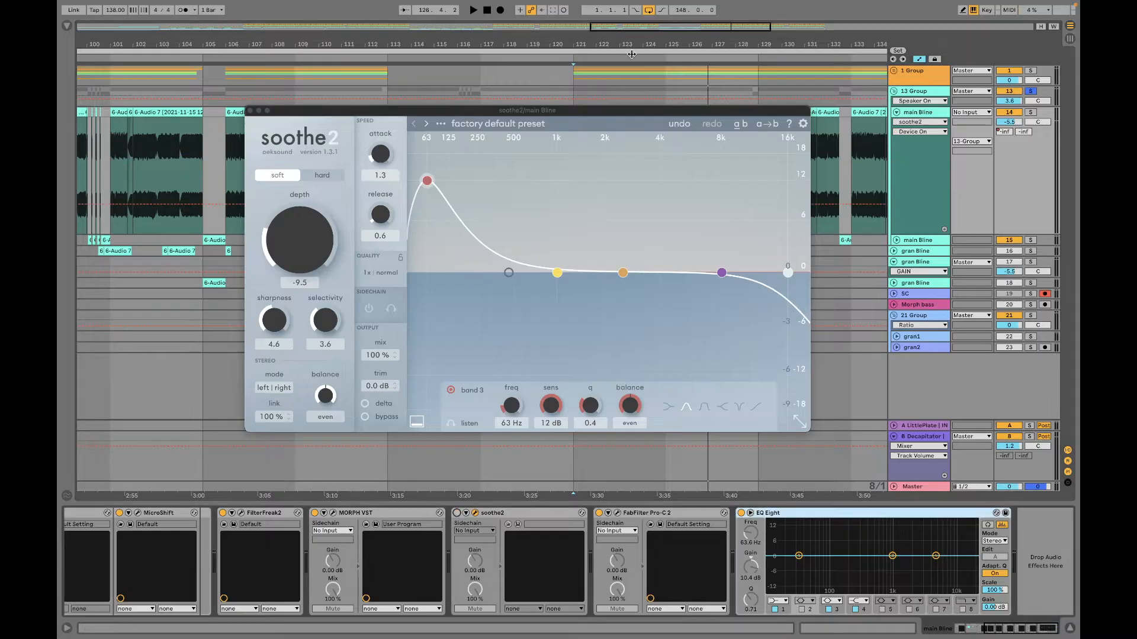
drag(647, 111, 715, 336)
key(space)
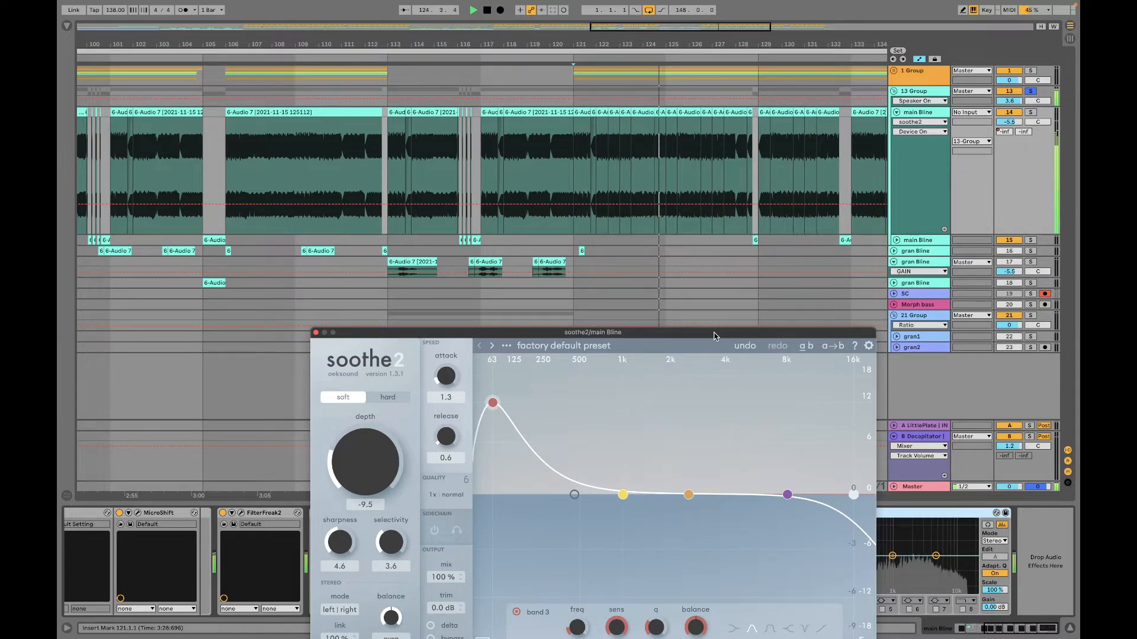
key(space)
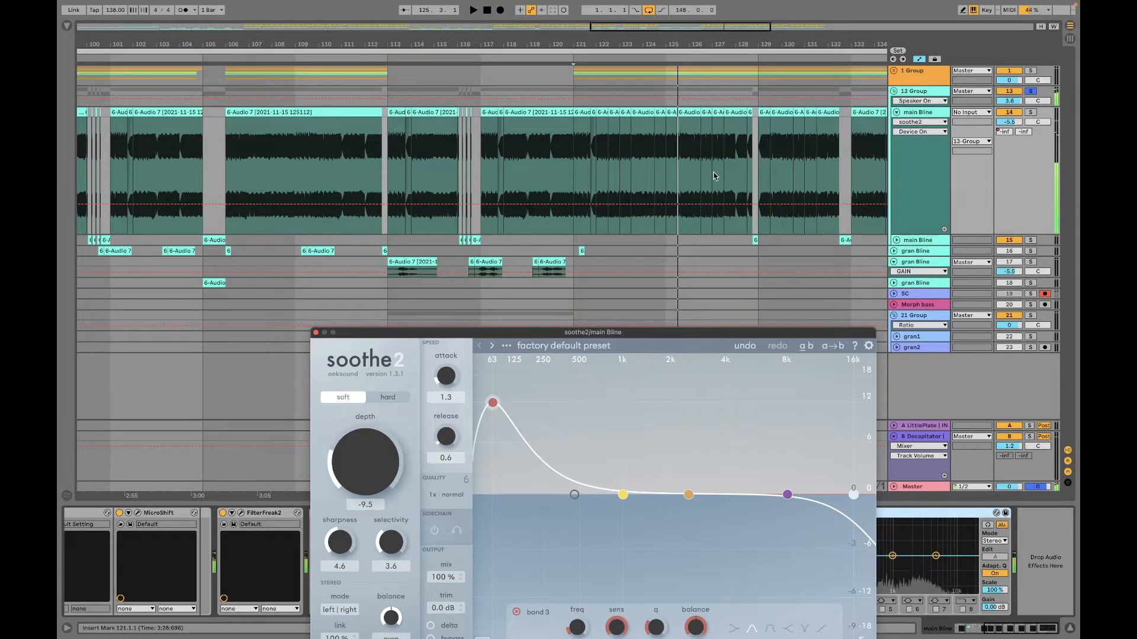
Step: Unsolo 13 Group and play the full mix from bar 121 with soothe2 off
key(space)
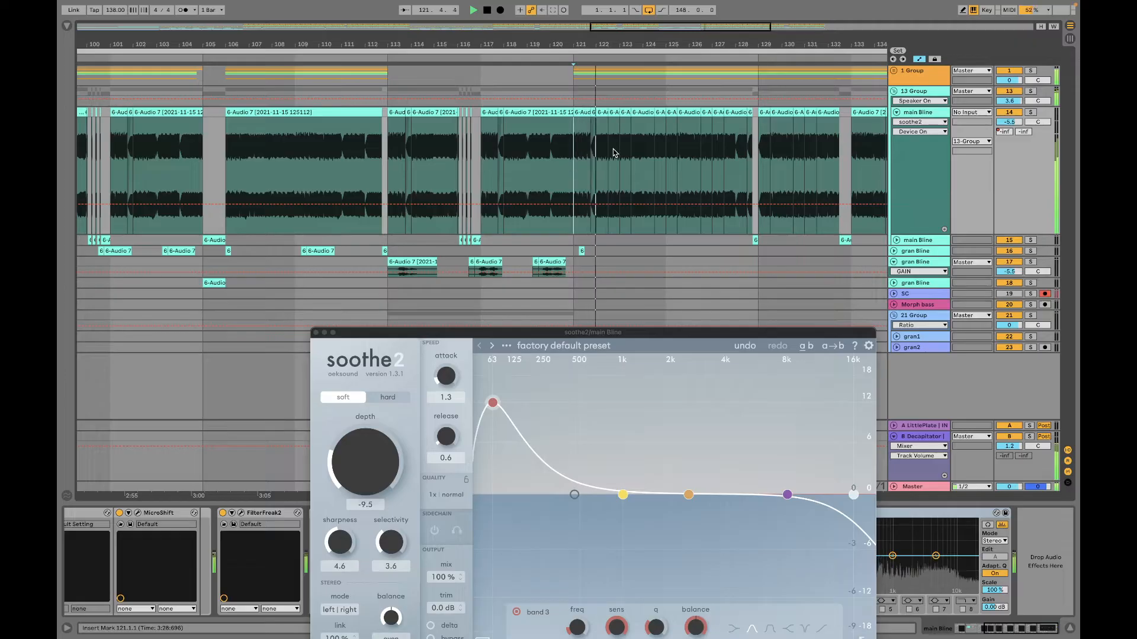
drag(721, 335, 429, 57)
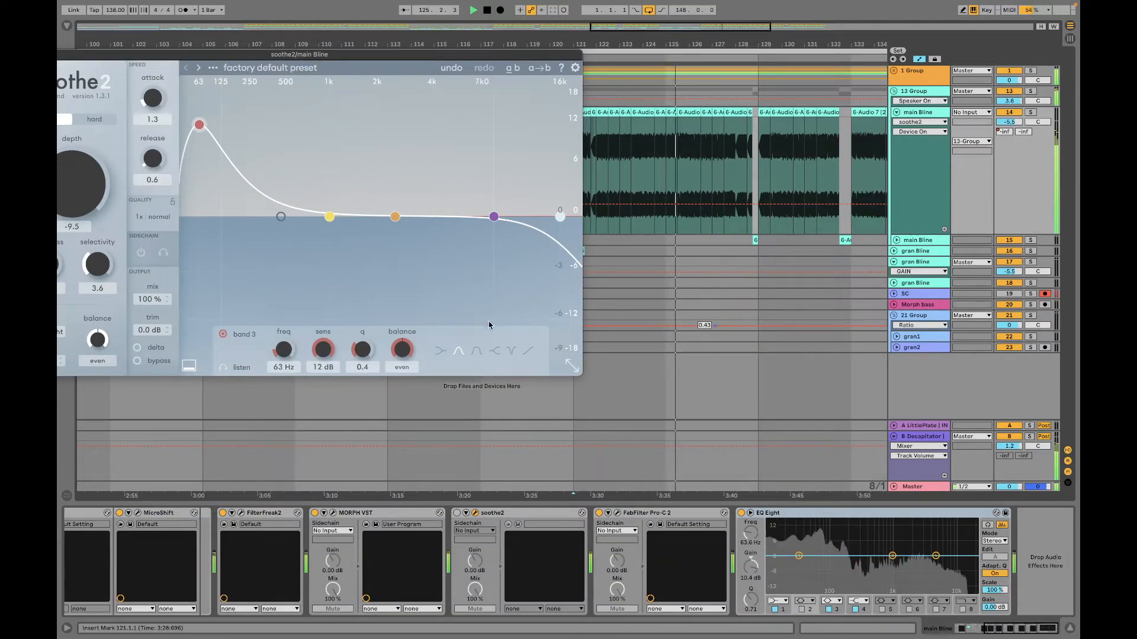
key(space)
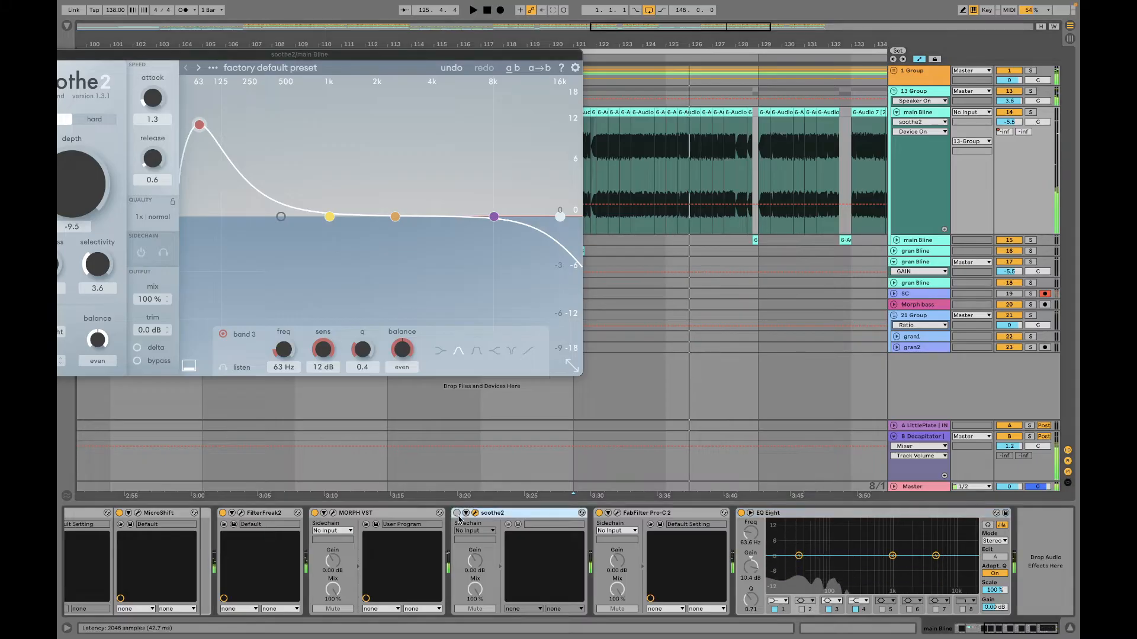
Step: Turn the soothe2 device on main Bline back on and play the full mix from bar 121
click(459, 514)
key(space)
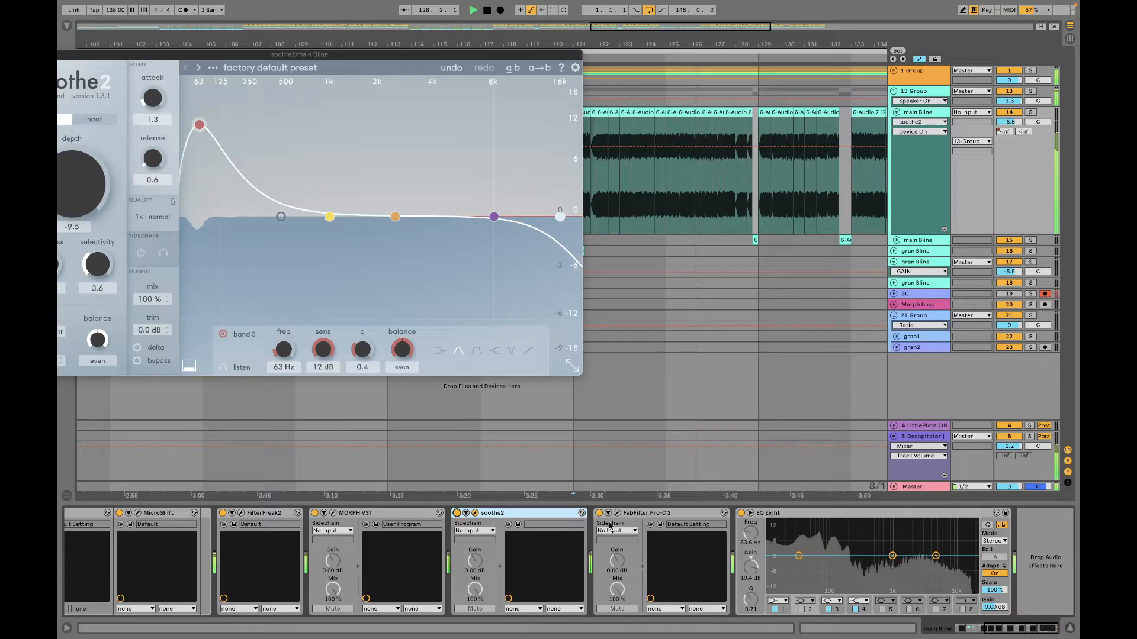
key(space)
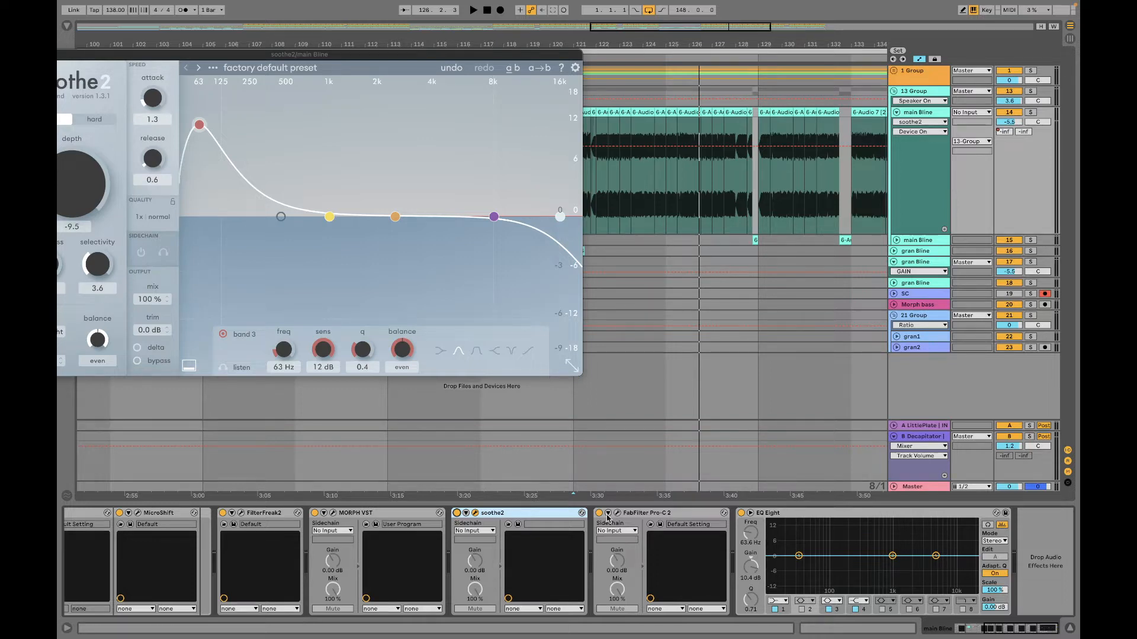
Step: Bring the whole soothe2 window of main Bline into view to examine its settings, and close it
drag(148, 59, 362, 103)
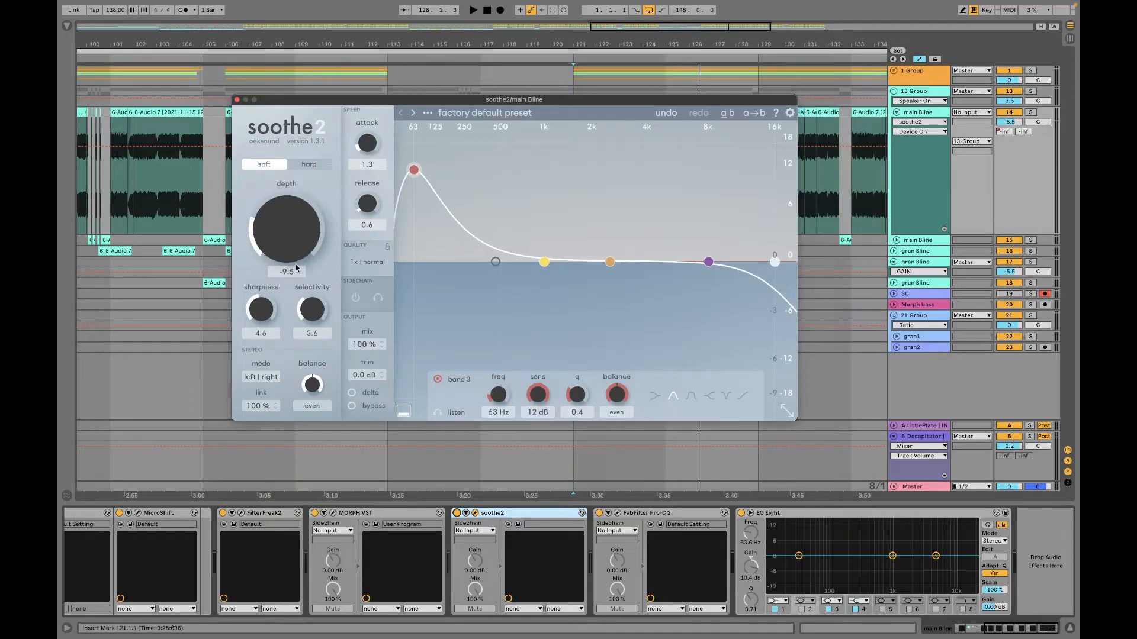
click(237, 100)
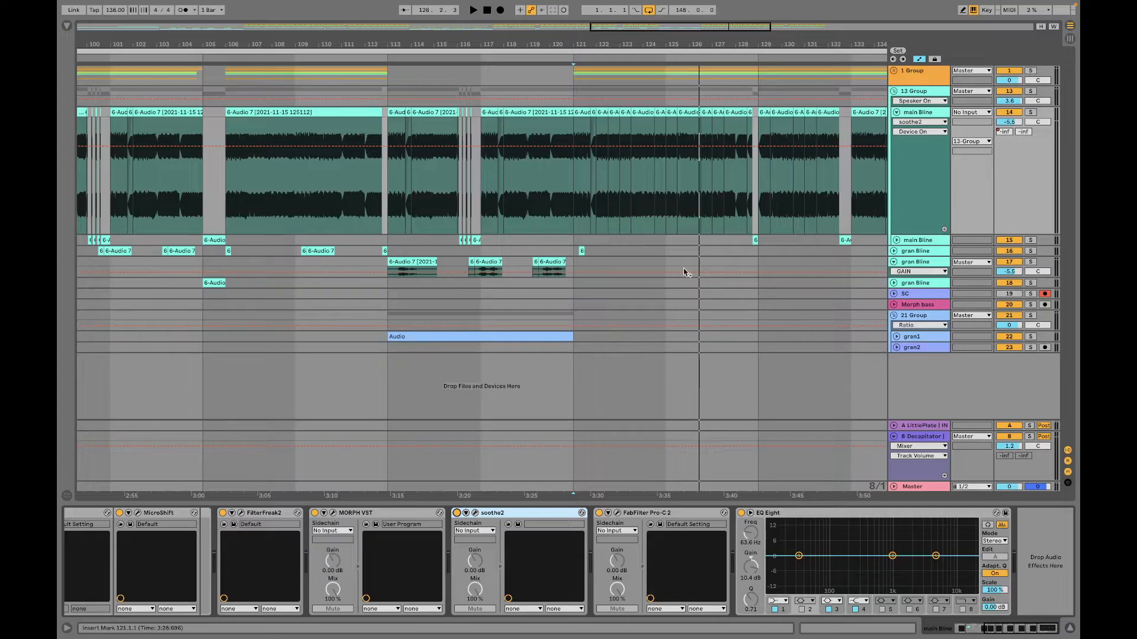
Step: Solo 13 Group and play it from bar 121 with its FabFilter Pro-L 2 open, reviewing the limiter's styles and gain reduction
click(922, 92)
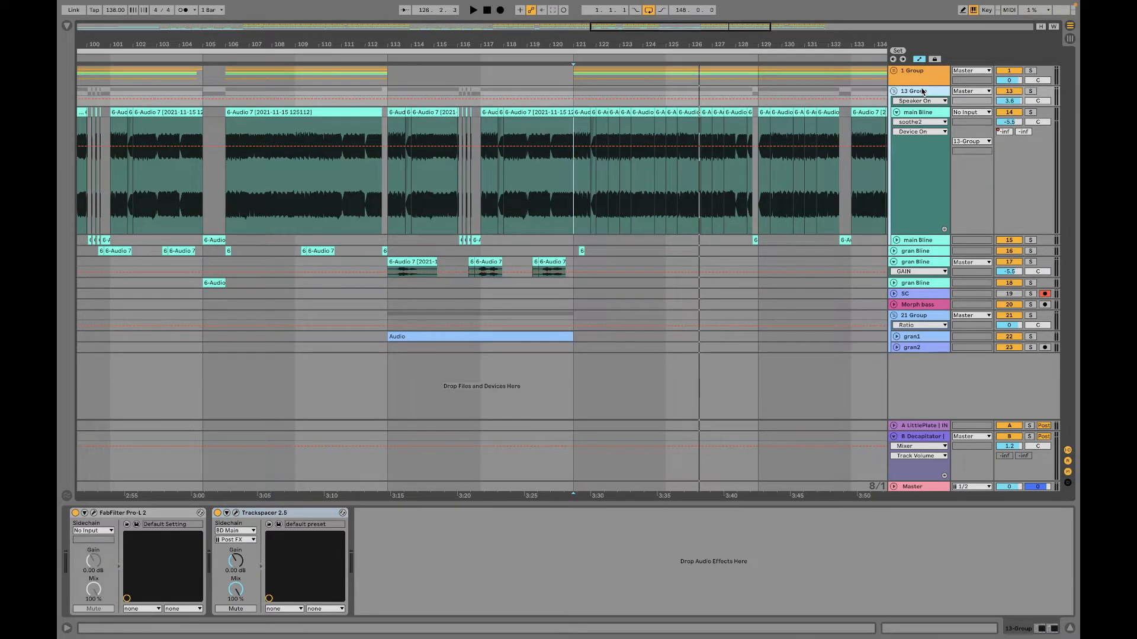
click(1031, 91)
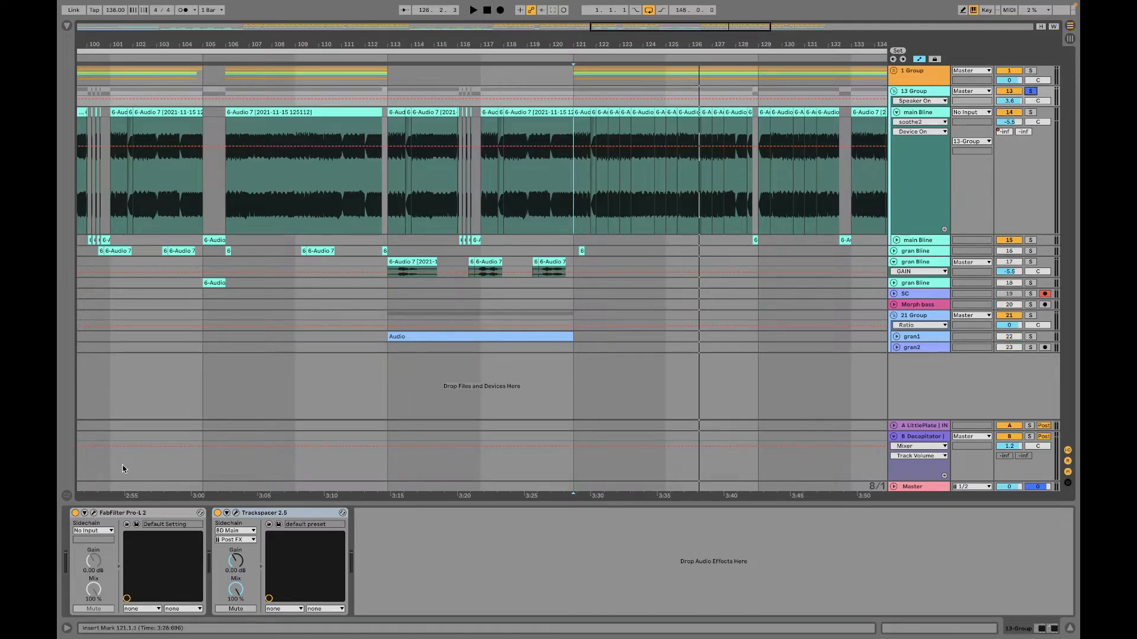
click(93, 514)
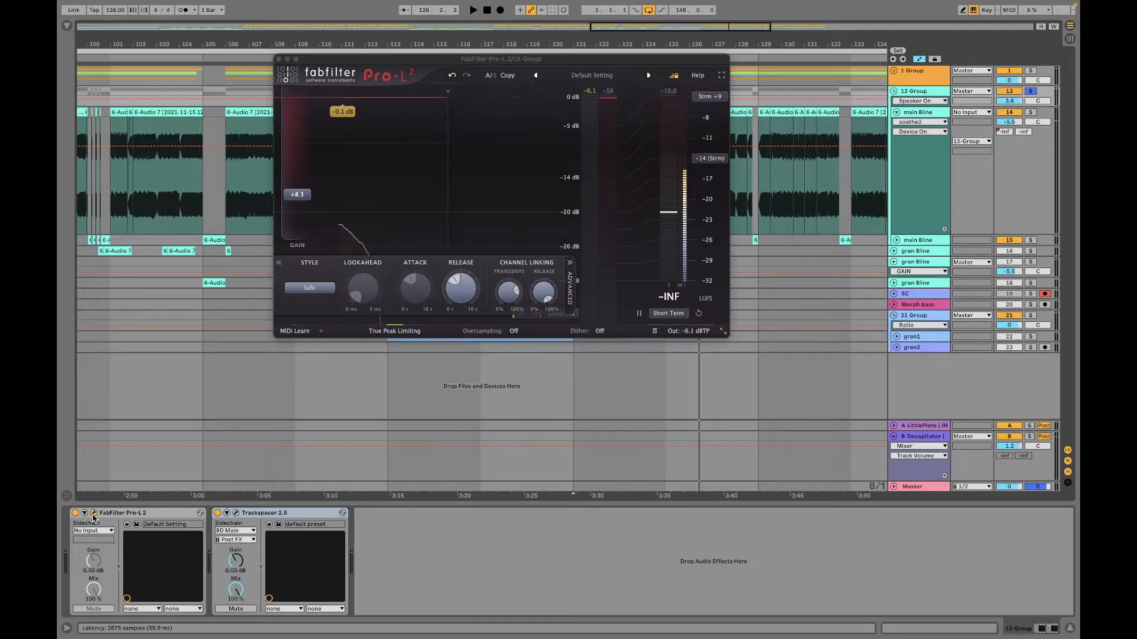
click(316, 289)
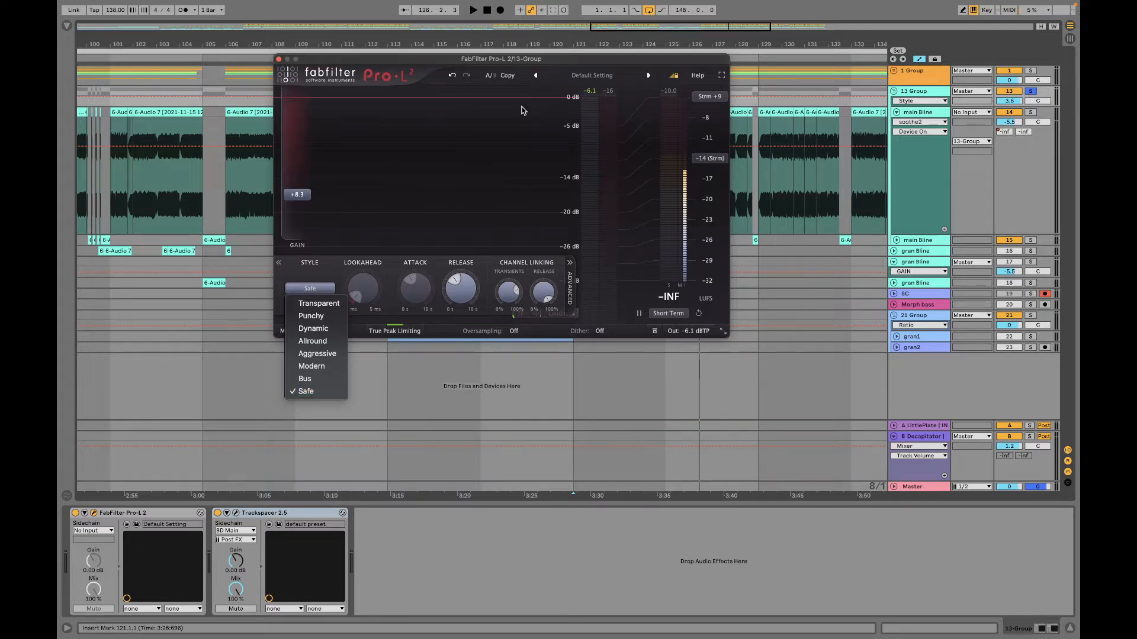
click(579, 59)
mouse_move(578, 59)
mouse_down()
mouse_move(564, 259)
mouse_move(573, 292)
mouse_up()
key(space)
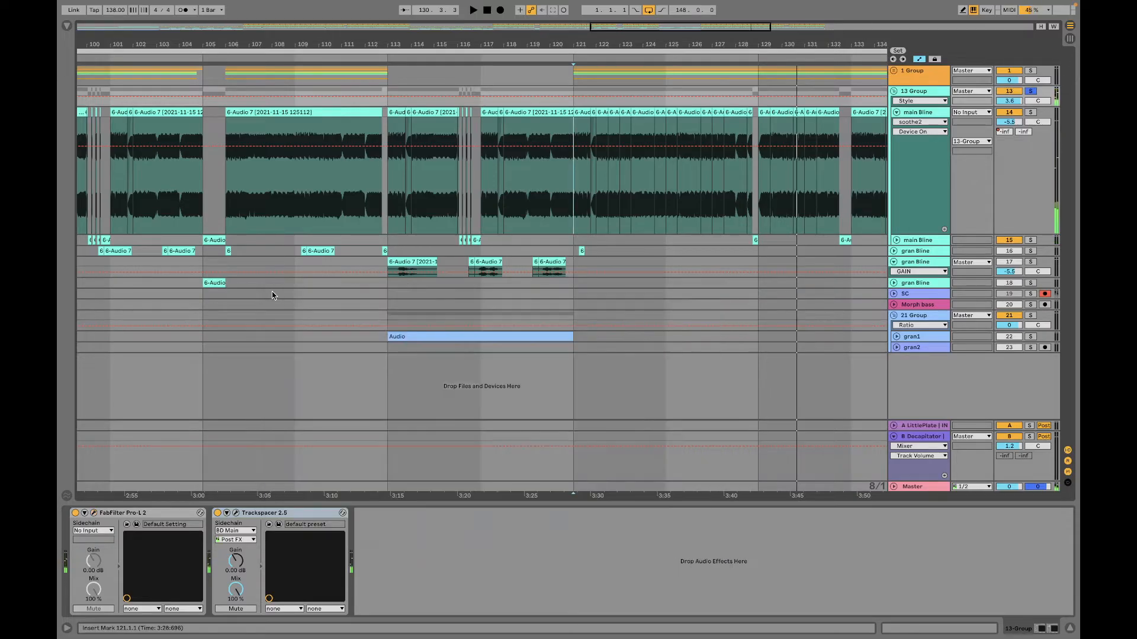
click(272, 293)
Step: Open Trackspacer 2.5 on 13 Group and play from bar 121 to watch its ducking curve, and close the plugin window
click(235, 517)
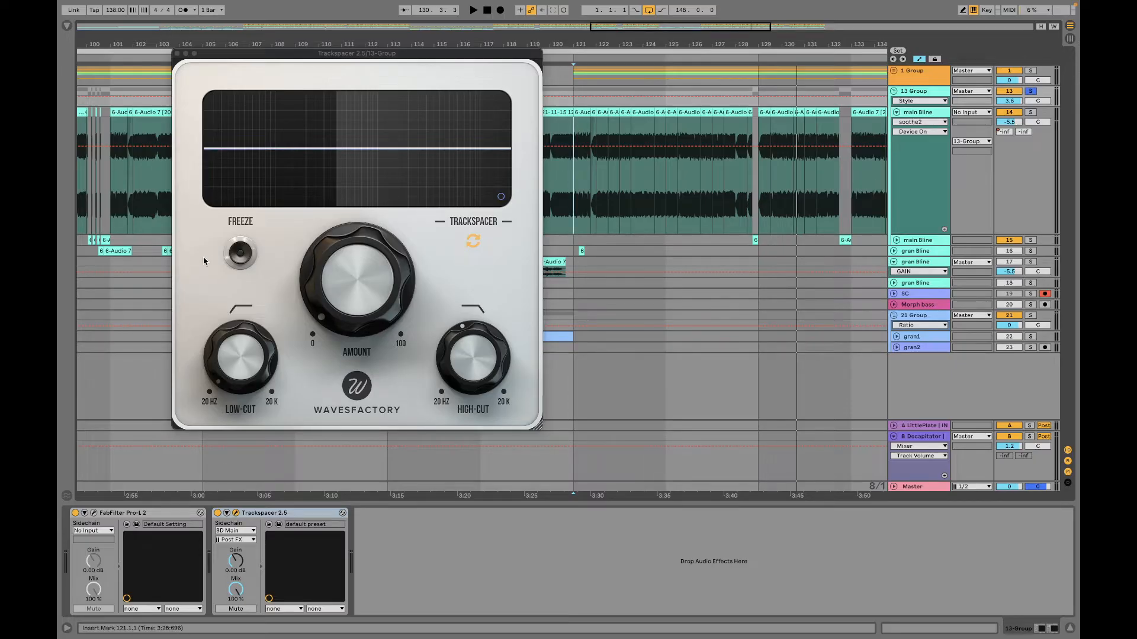
key(space)
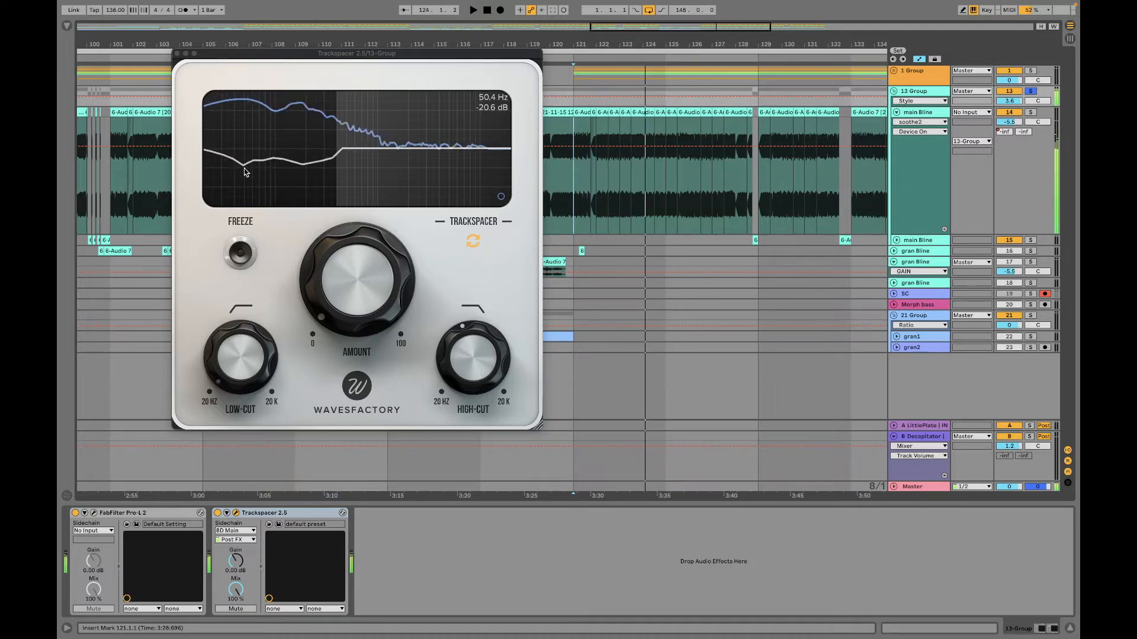
key(space)
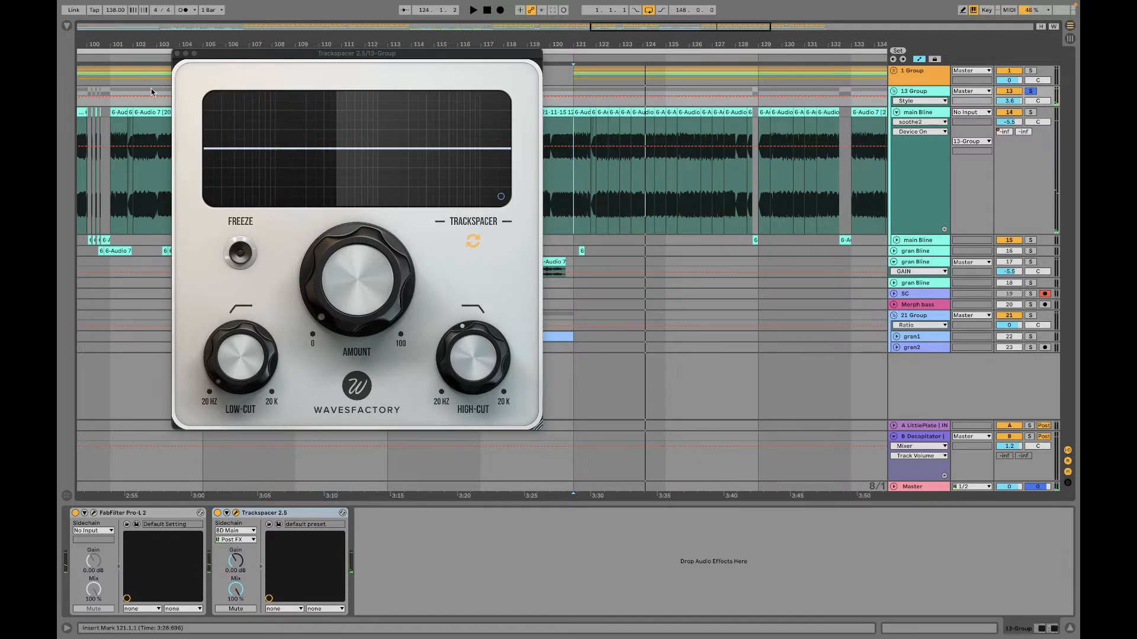
click(176, 54)
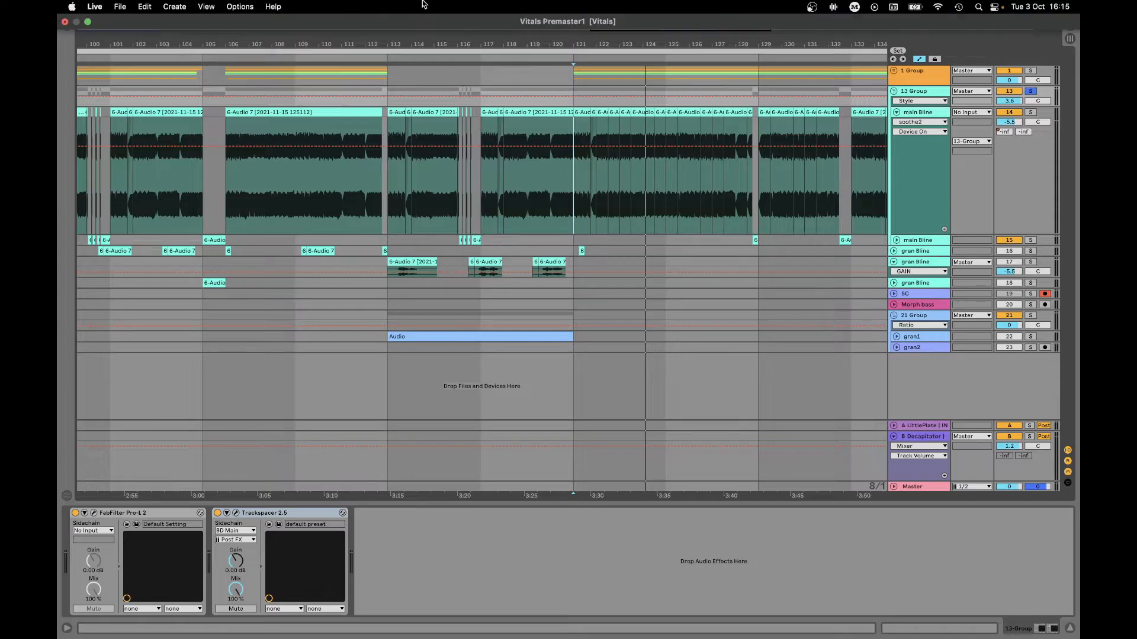
Step: Unsolo 13 Group, unfold 1 Group and play its BD Main track soloed from bar 121
click(1031, 91)
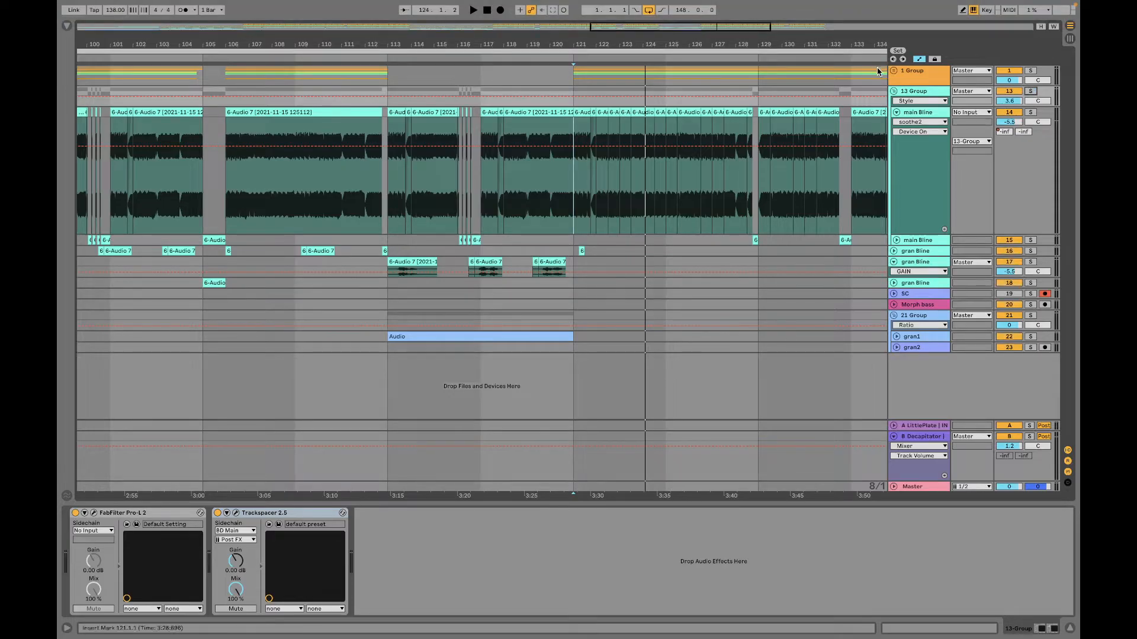
click(894, 71)
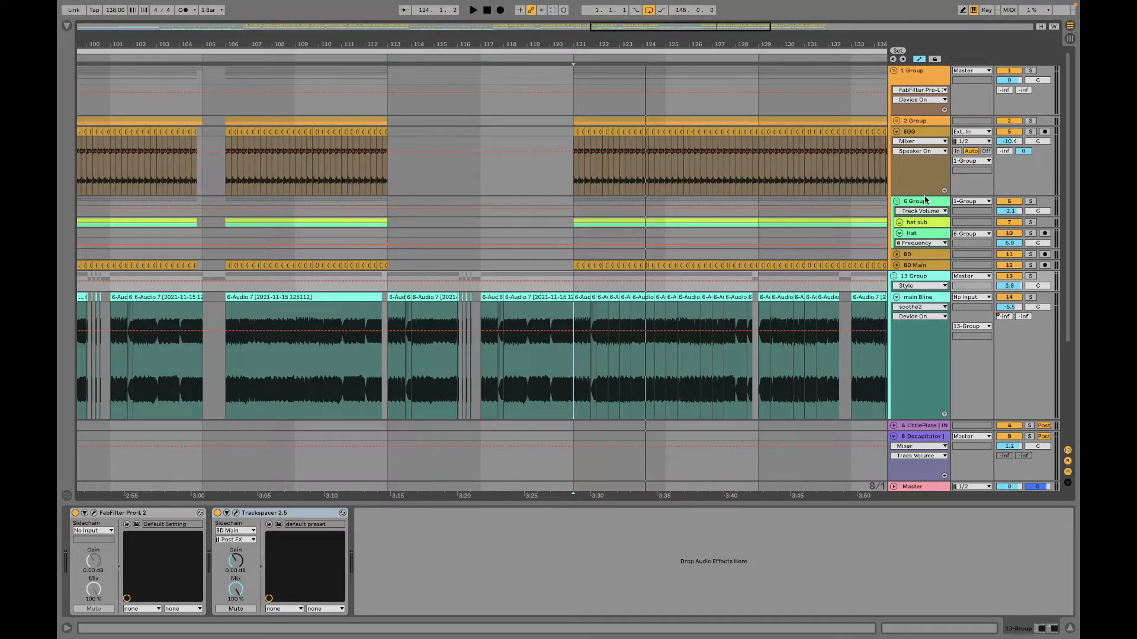
click(927, 265)
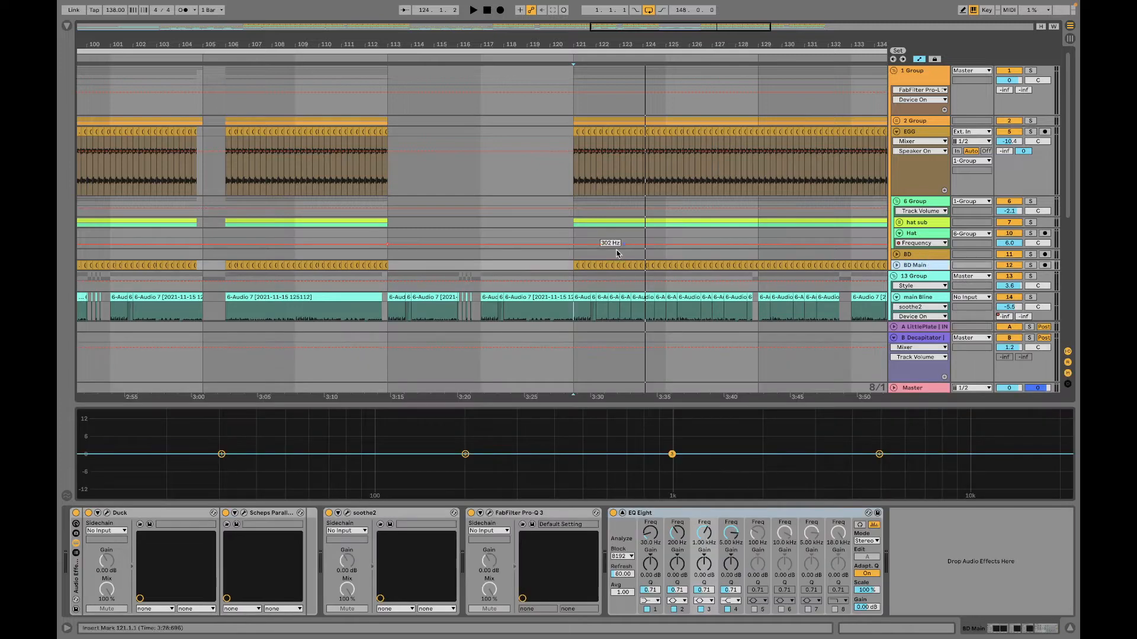
click(572, 267)
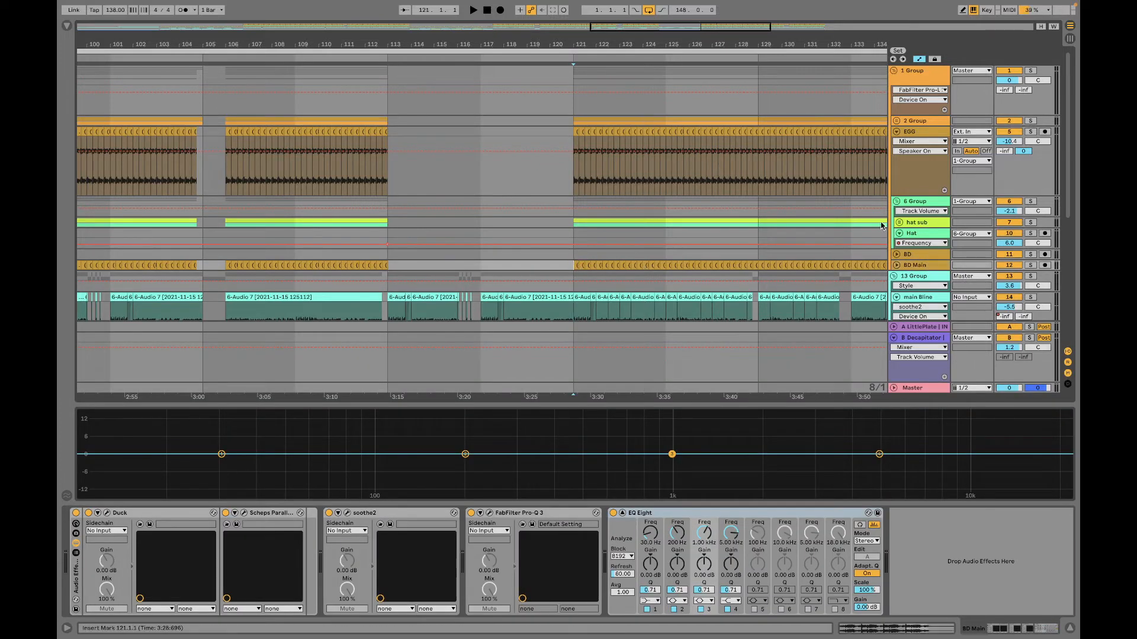
click(1032, 266)
key(space)
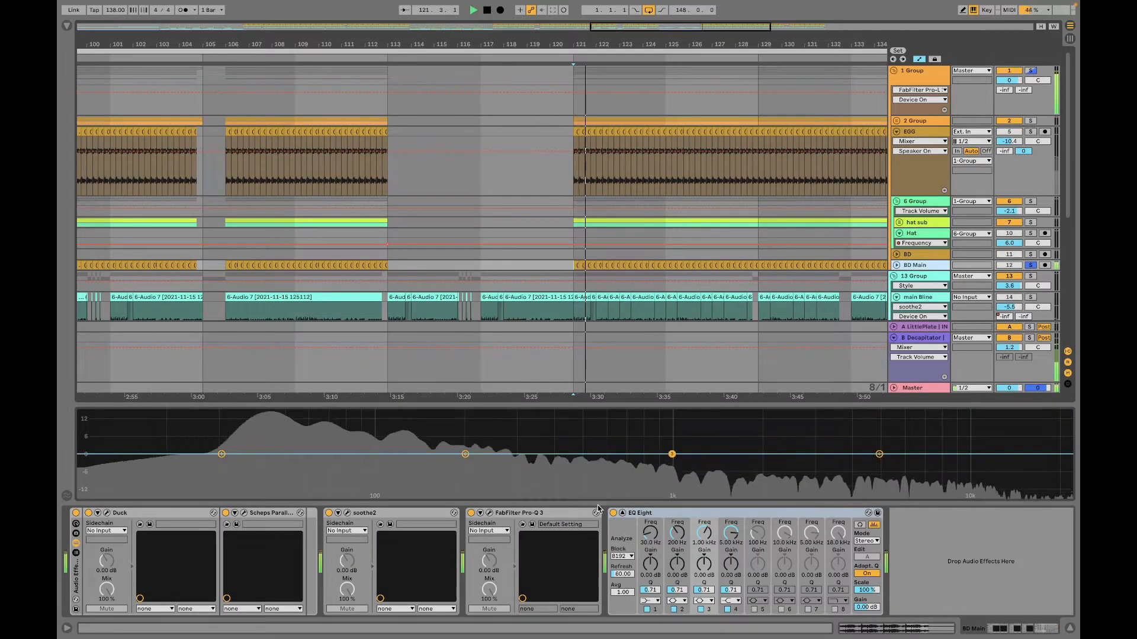
Step: Enlarge the EQ Eight spectrum of BD Main to examine the kick's low-end peaks during playback, and shrink it back
drag(384, 408, 383, 118)
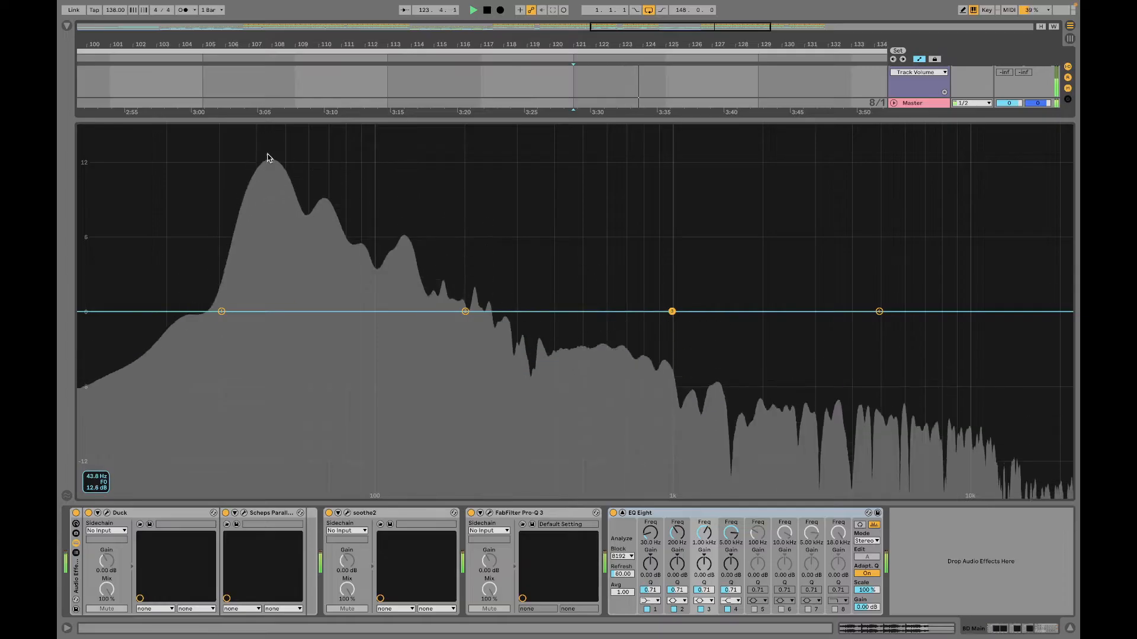
key(space)
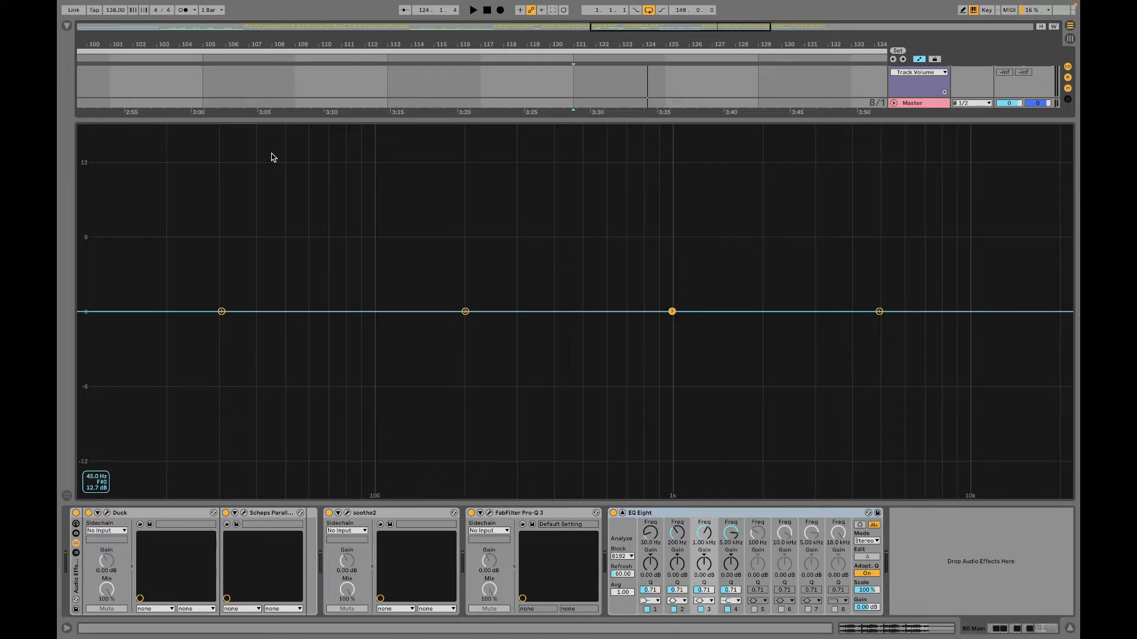
key(space)
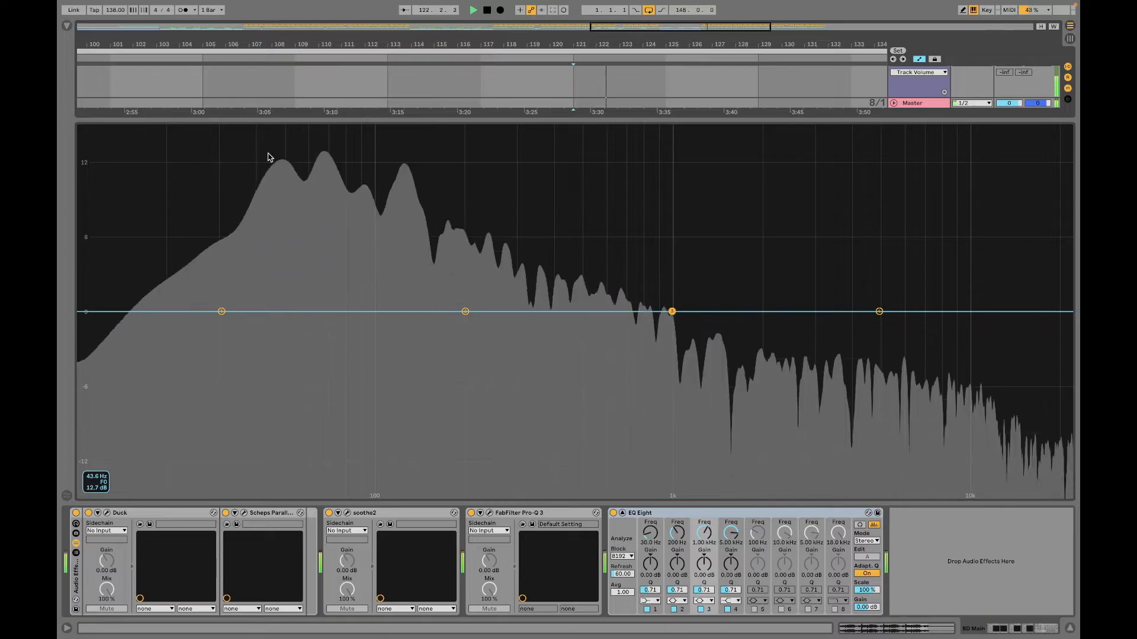
key(space)
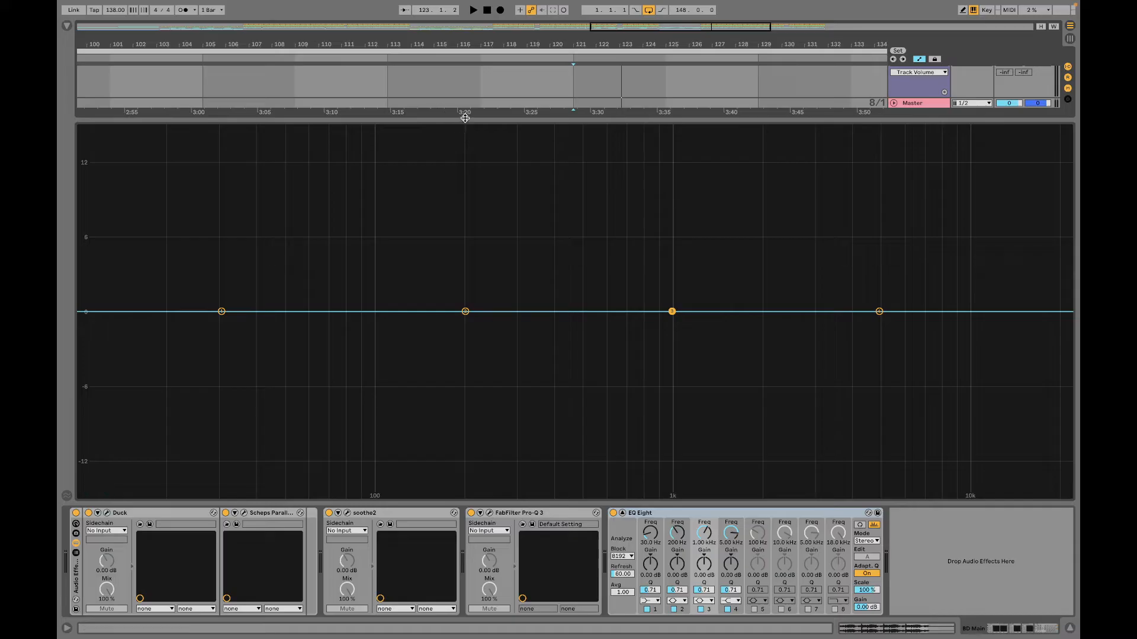
drag(462, 119, 462, 384)
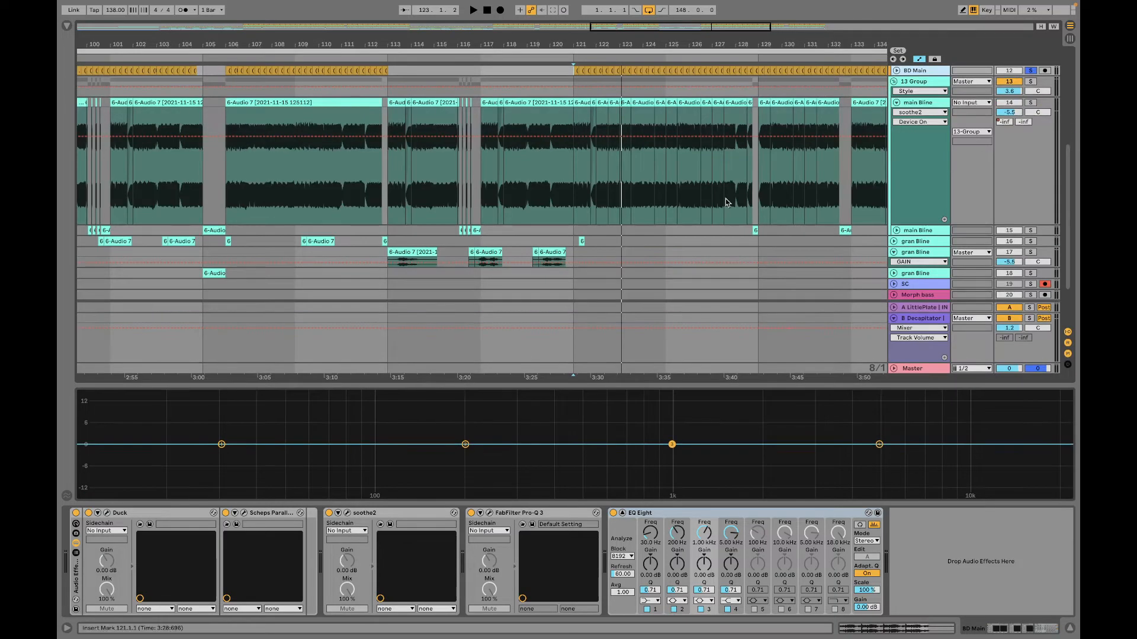
Step: Play 13 Group soloed together with BD Main and set 13 Group's track volume to 3.4 dB
click(1031, 82)
key(space)
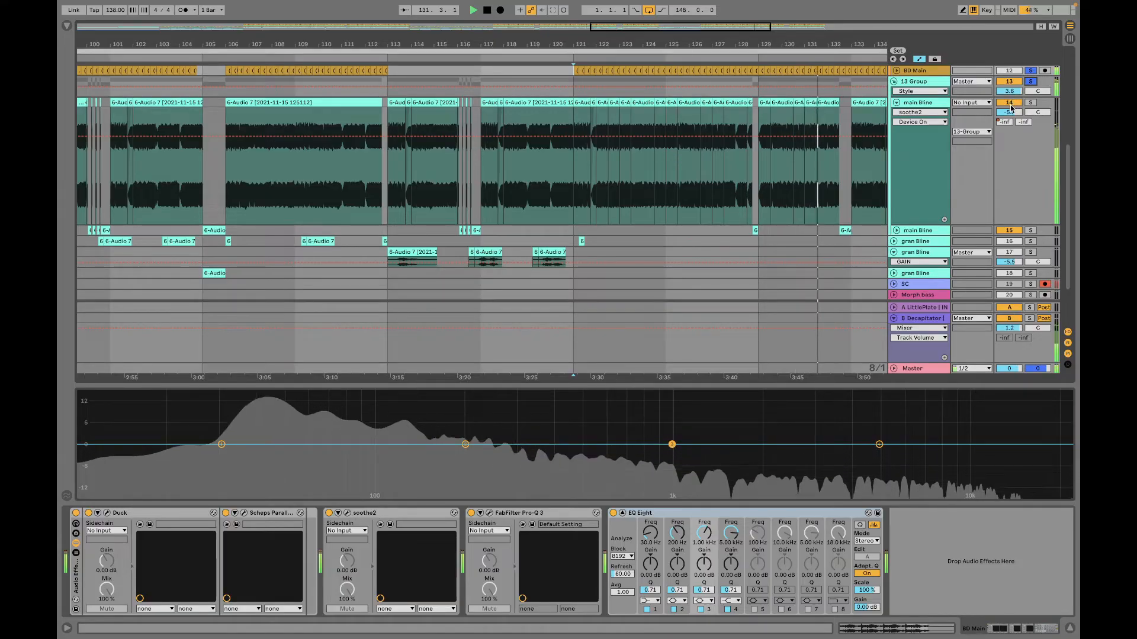
click(1009, 91)
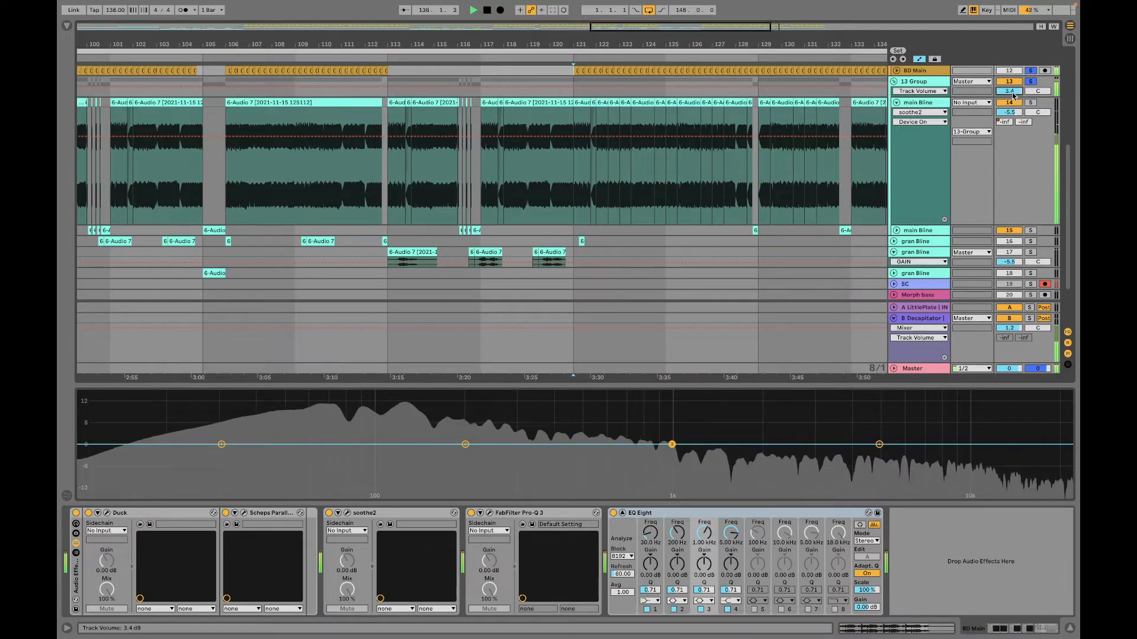
key(space)
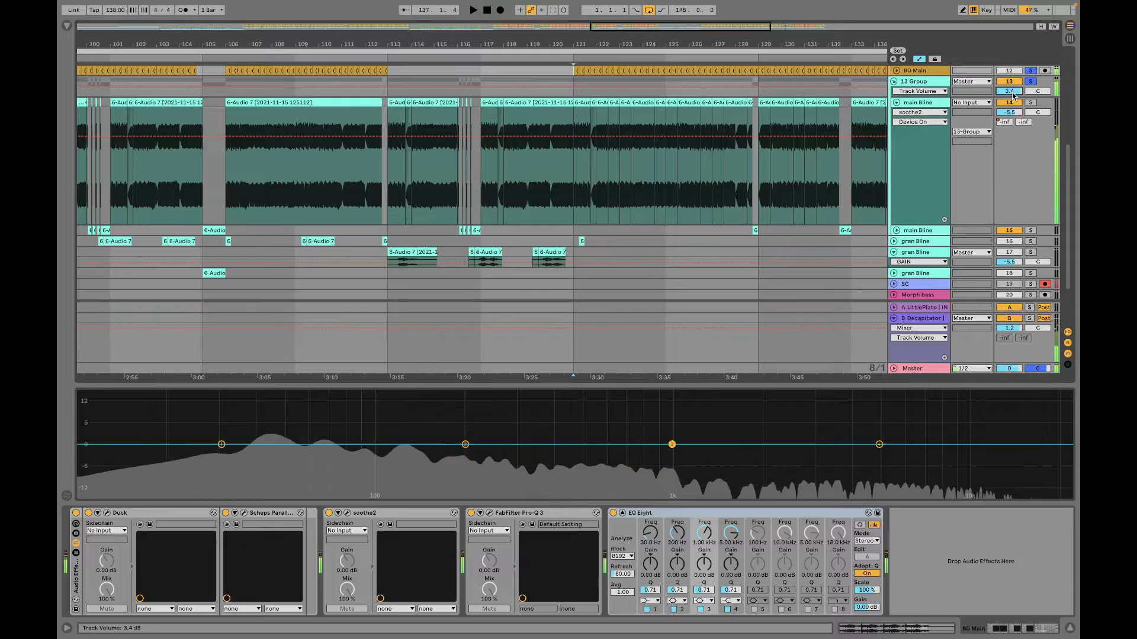
Step: Clear the BD Main and 13 Group solos, and play 1 Group soloed from bar 121
click(1030, 71)
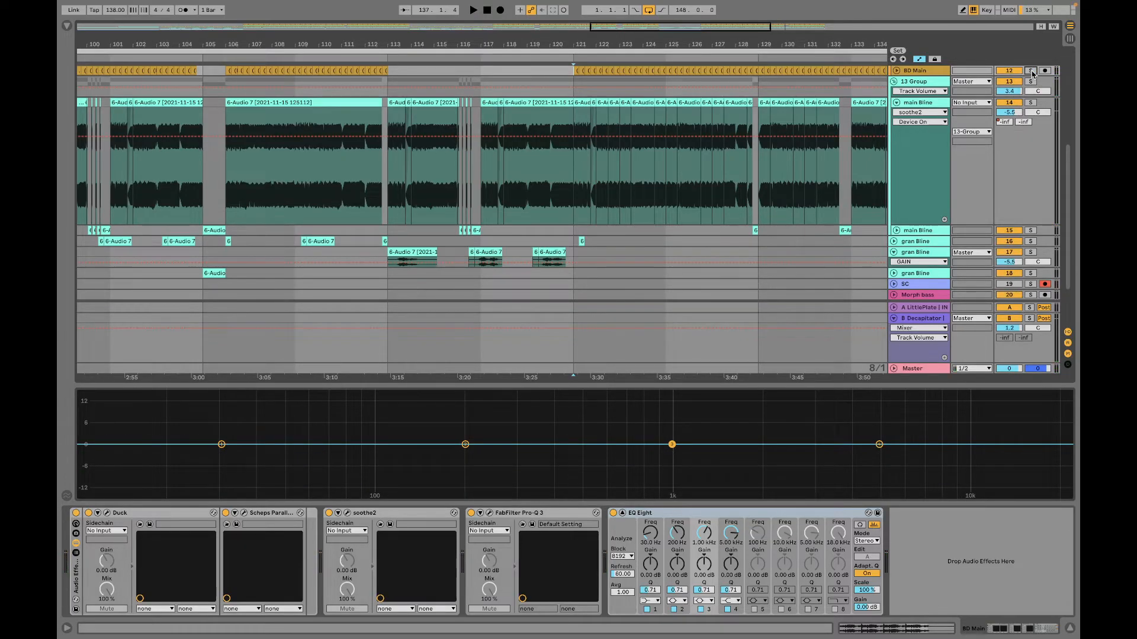
scroll(928, 145, up, 5)
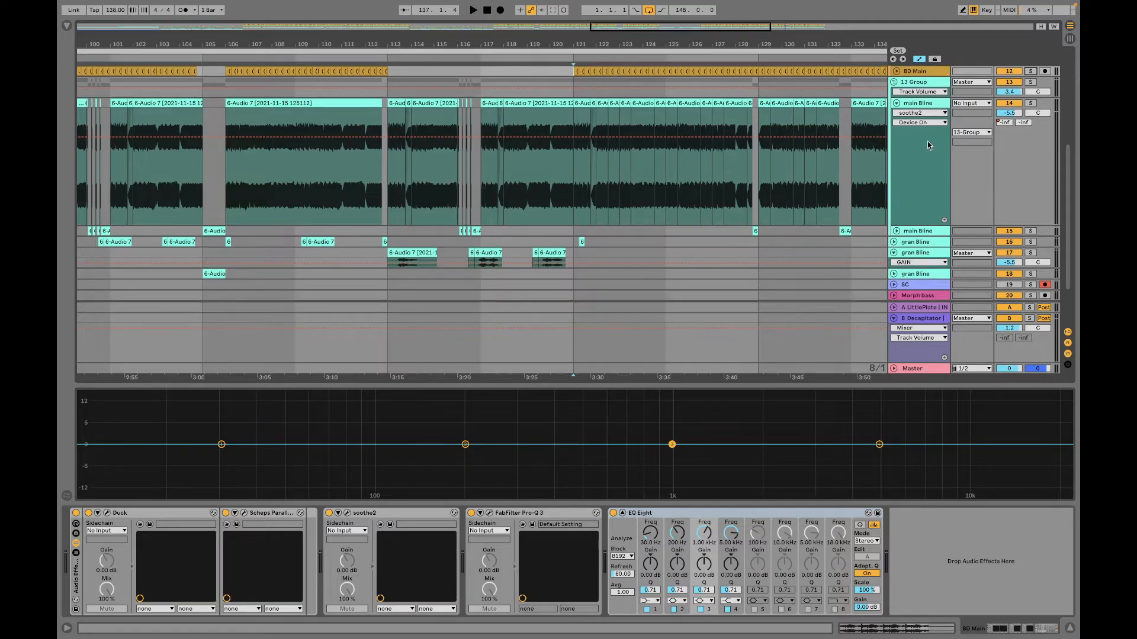
click(921, 72)
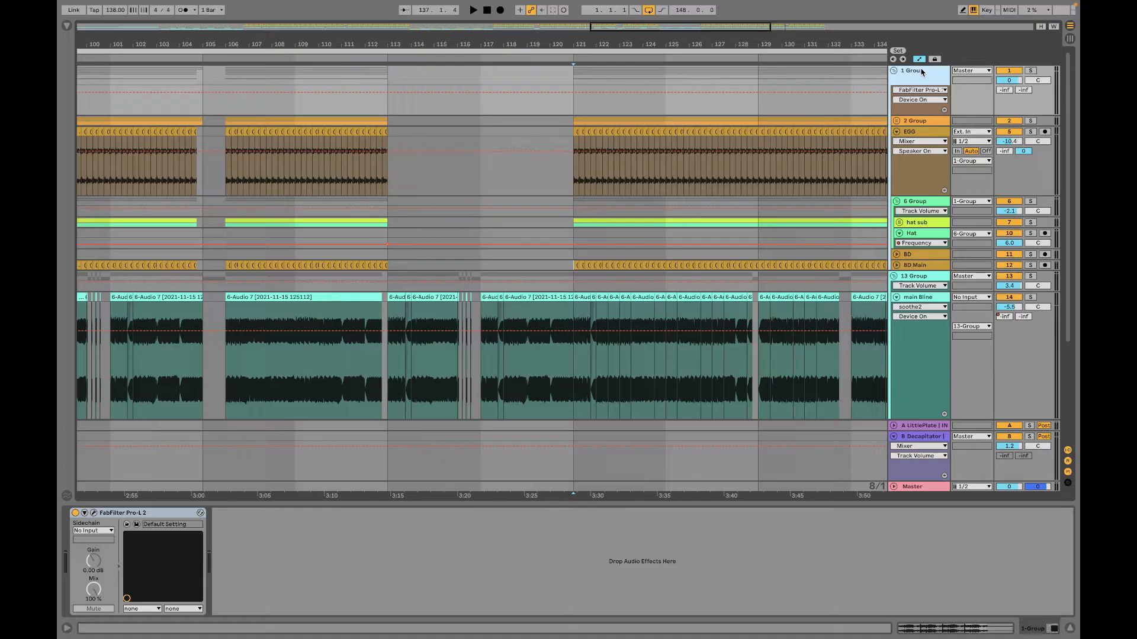
click(1031, 71)
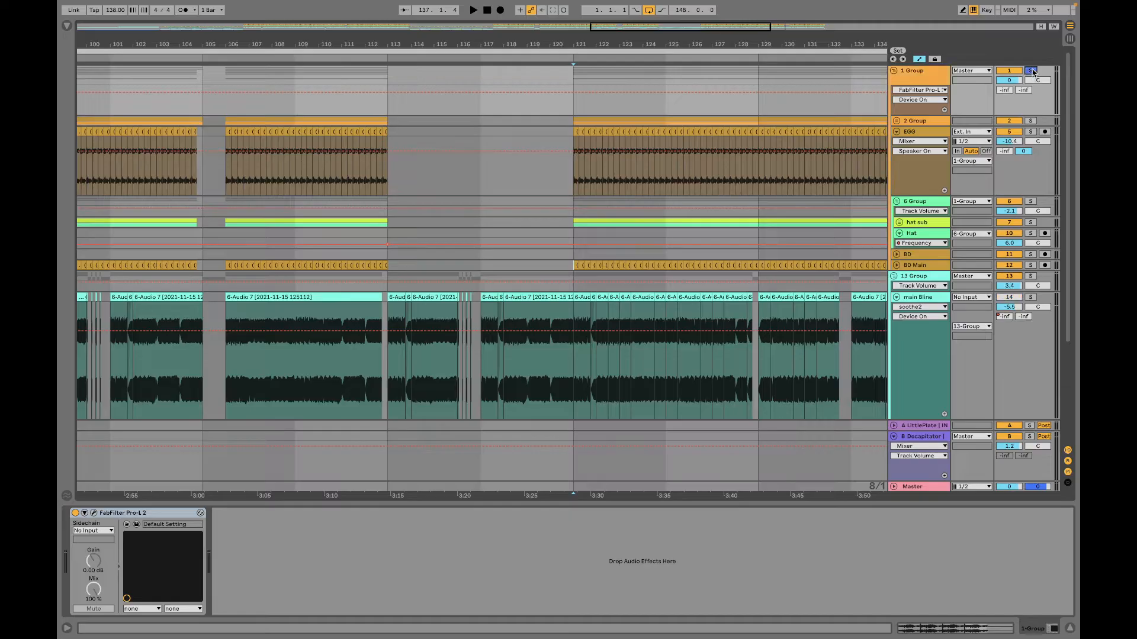
click(573, 110)
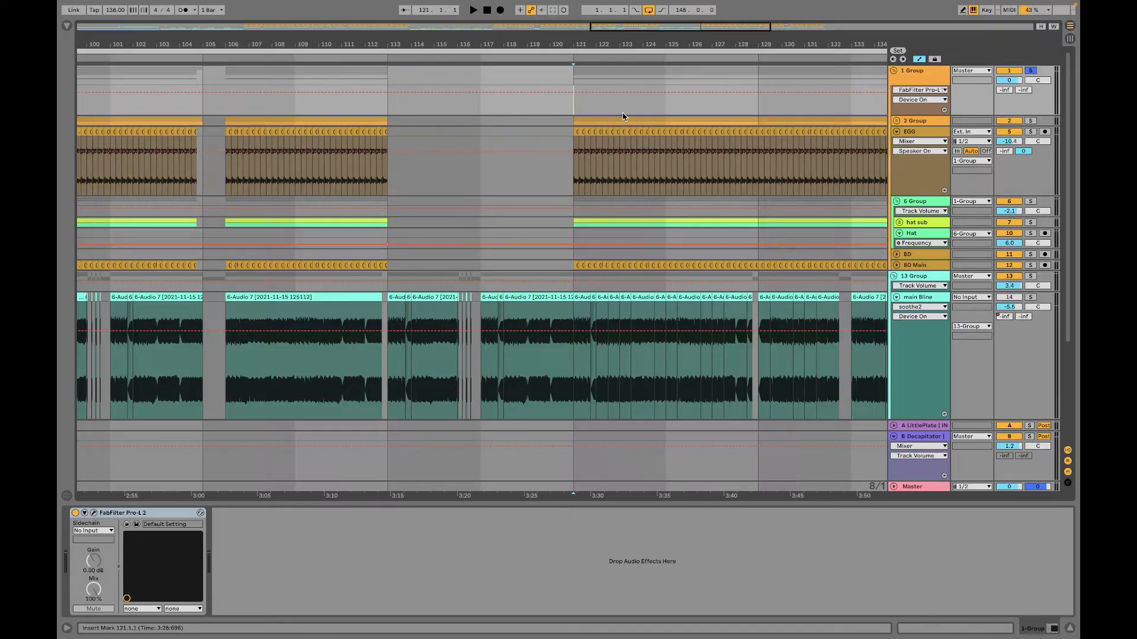
key(space)
Step: Open FabFilter Pro-L 2 on 1 Group and compare the playing drums with the limiter off and on
click(915, 79)
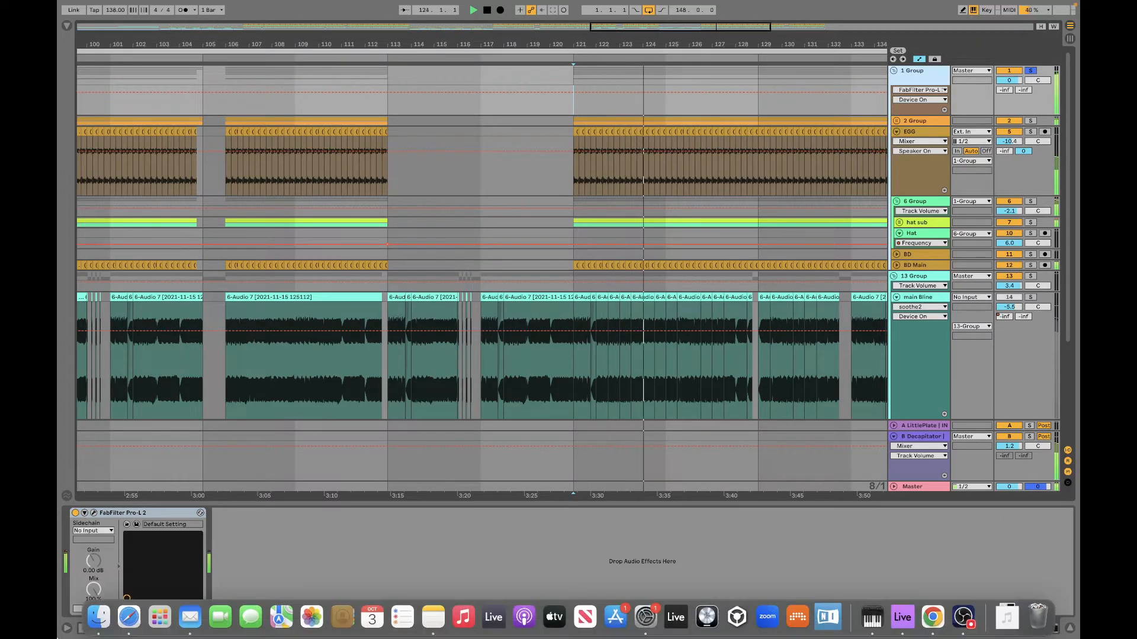
click(94, 513)
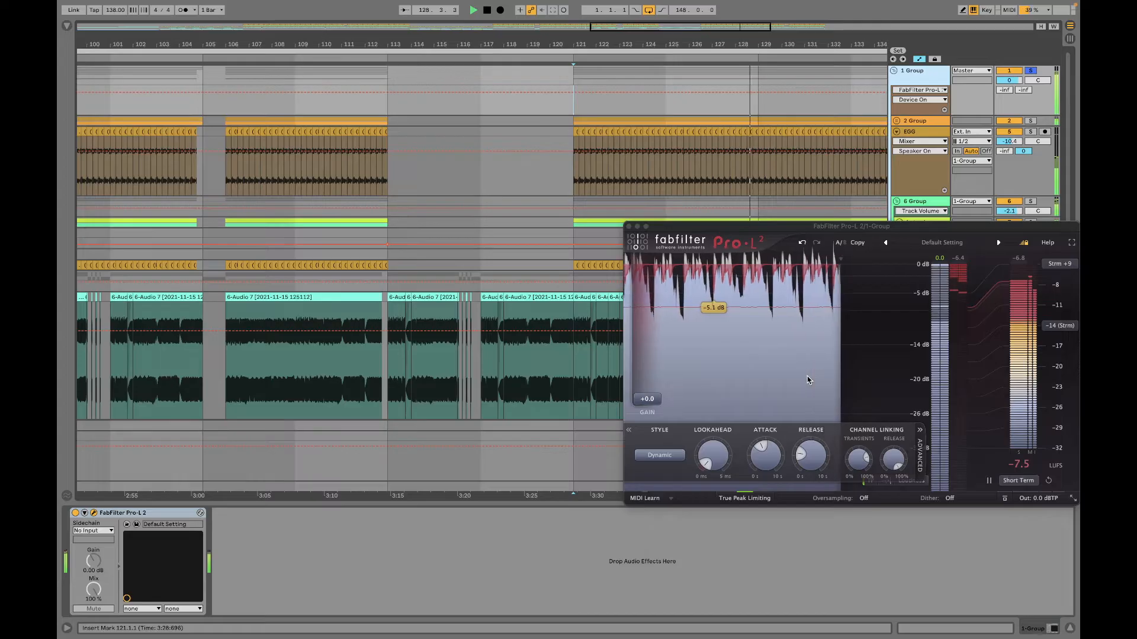
click(76, 514)
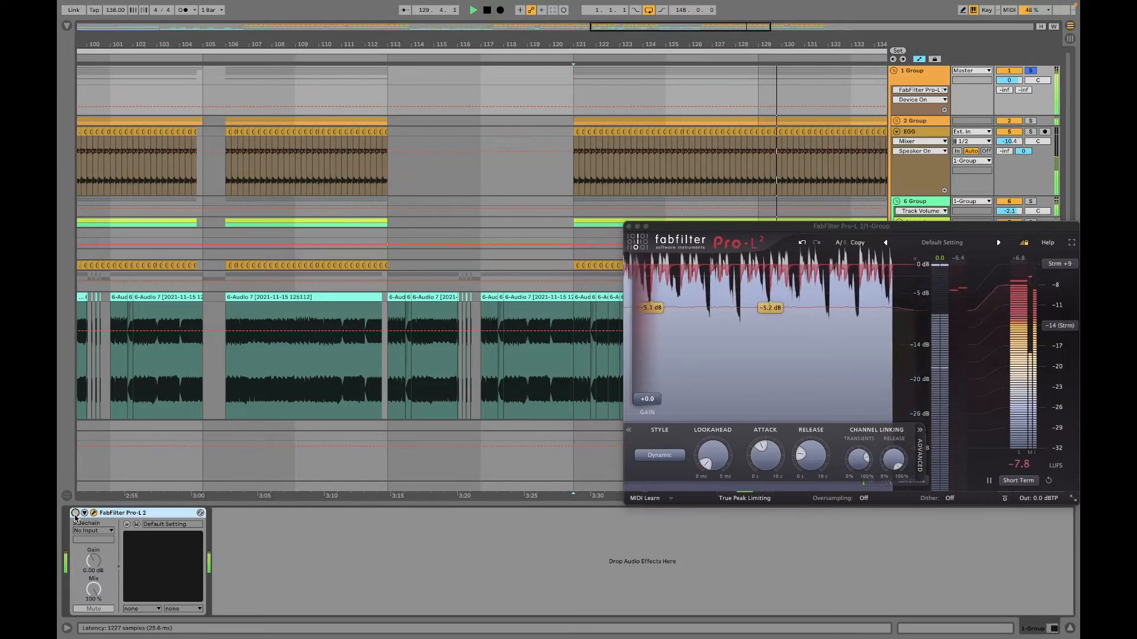
click(75, 514)
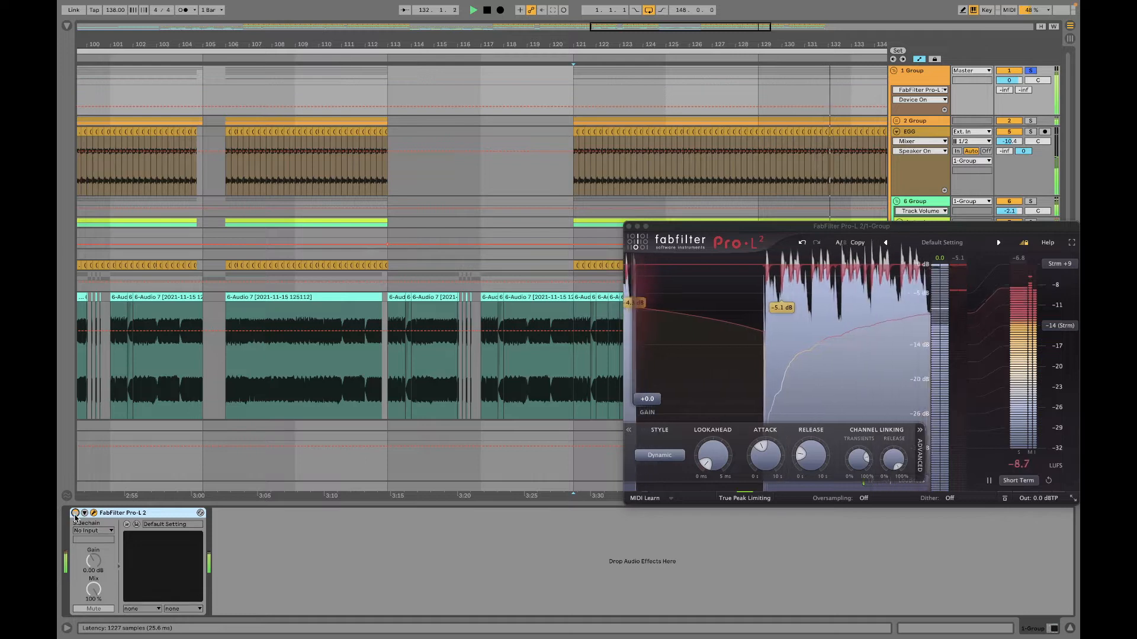
click(75, 514)
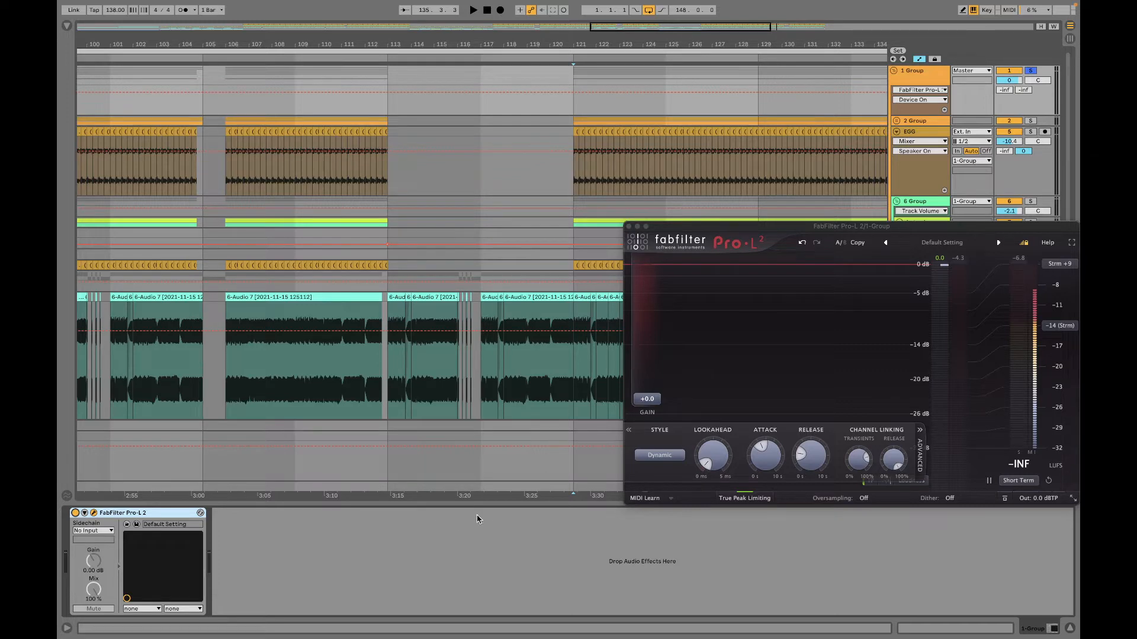
Step: Check the limiting styles of 1 Group's Pro-L 2, keep Dynamic, and inspect the attack and gain controls
click(667, 453)
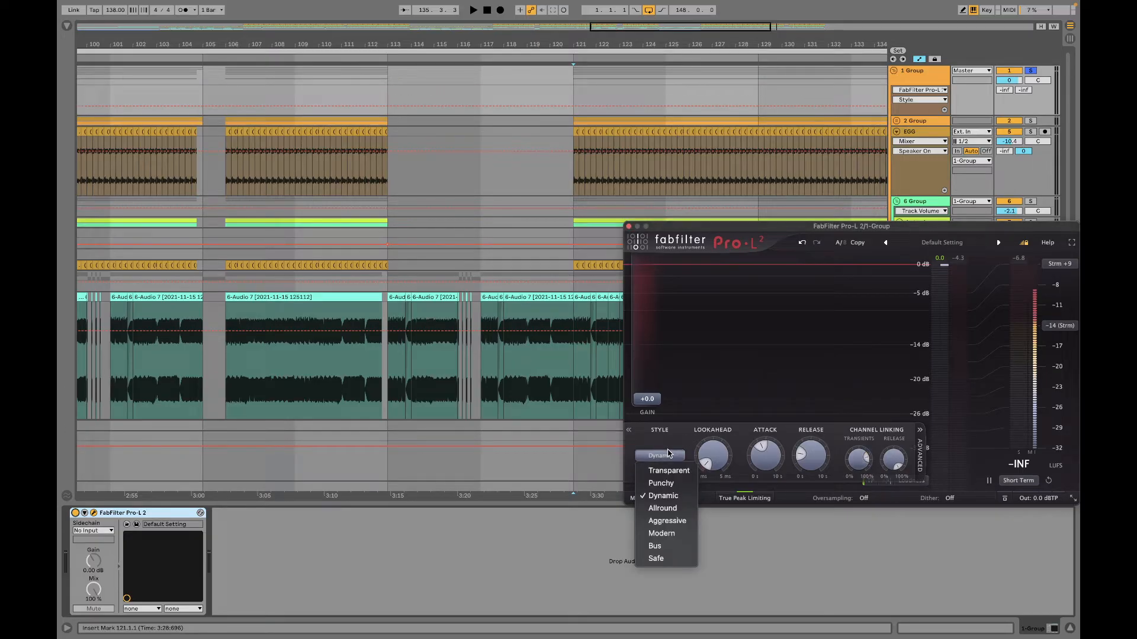
click(670, 502)
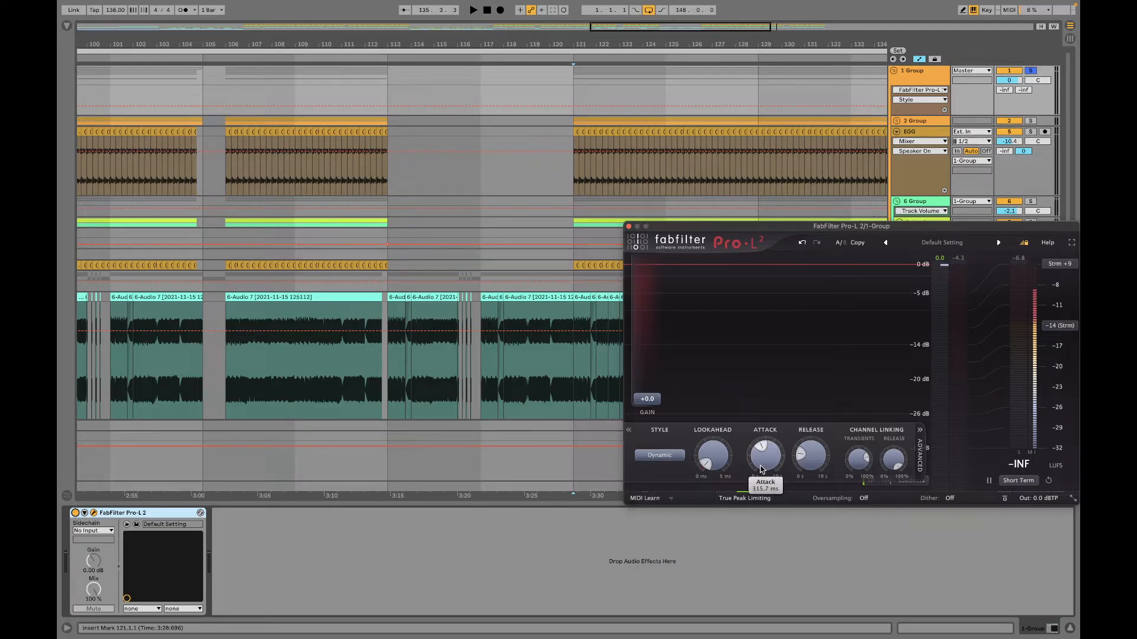
mouse_move(762, 470)
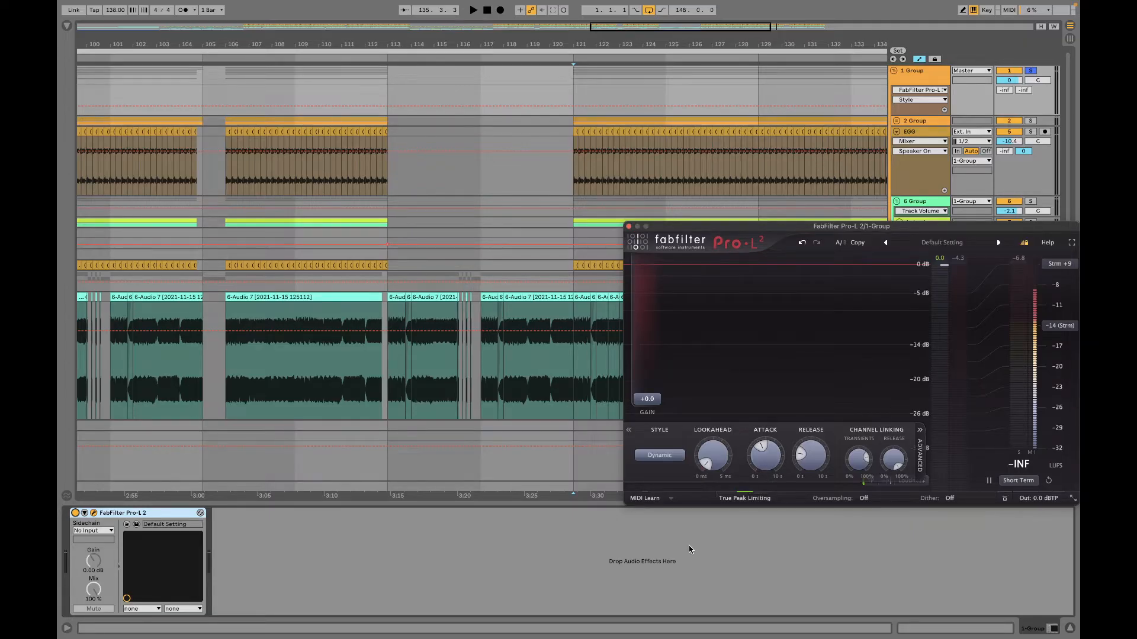
mouse_move(647, 402)
Step: Play the soloed drums with Pro-L 2's gain reduction in view, close the limiter and clear 1 Group's solo
drag(968, 231, 857, 231)
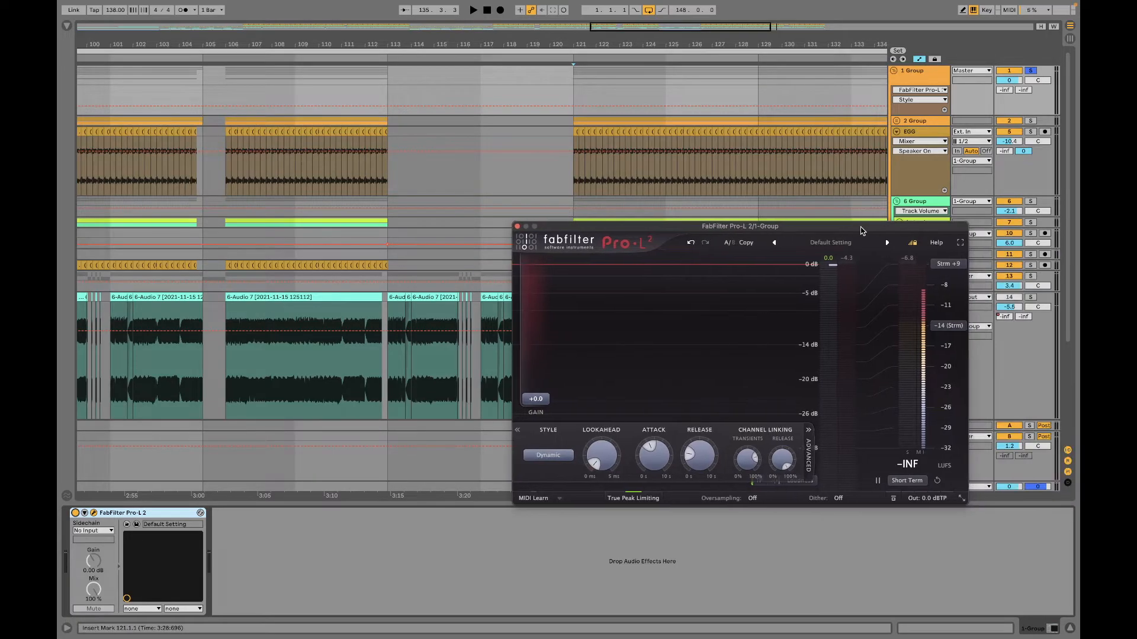
key(space)
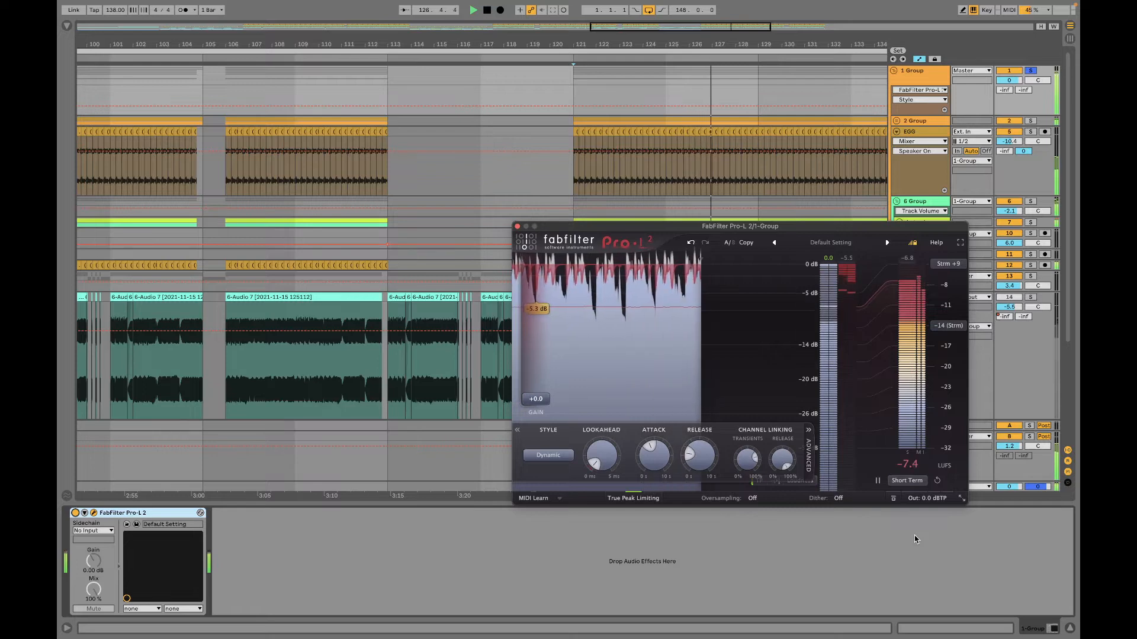
key(space)
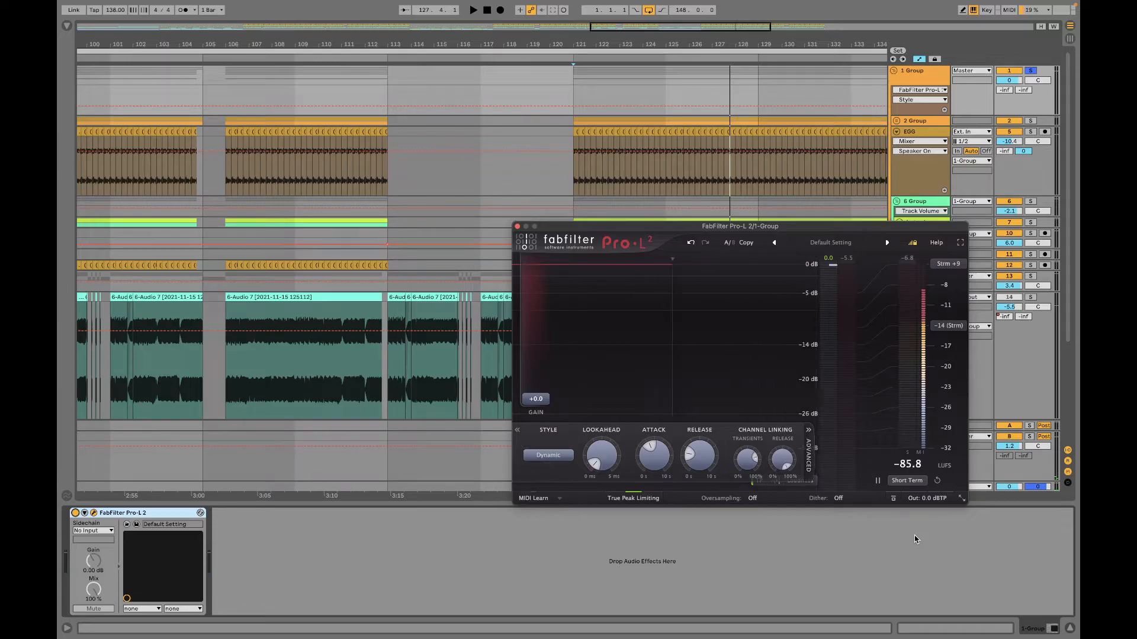
click(517, 227)
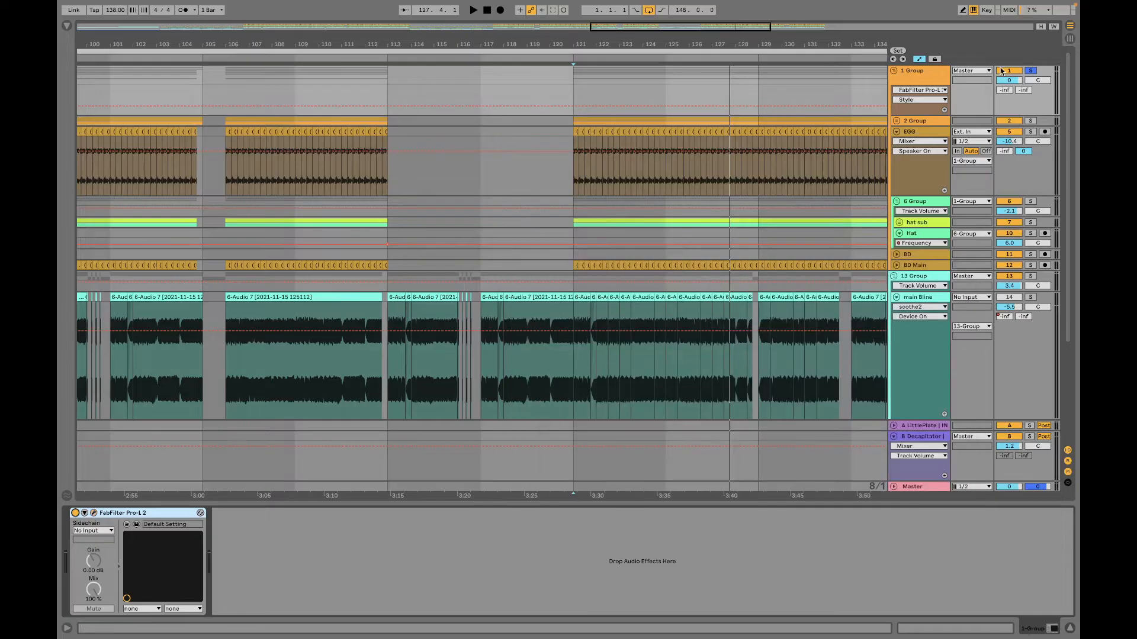
click(1029, 71)
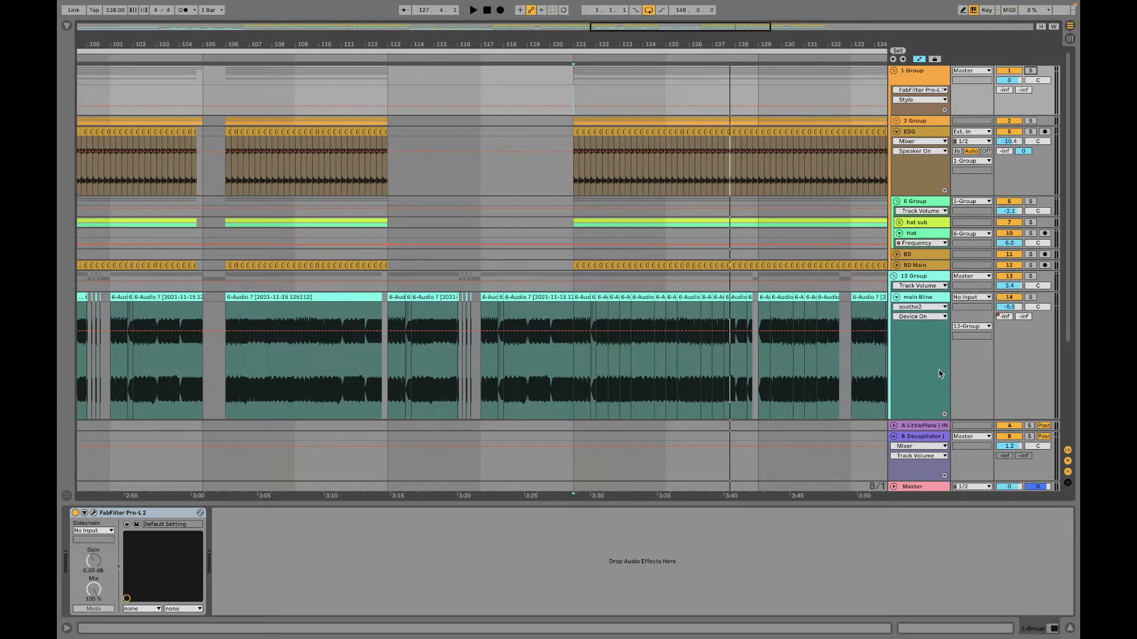
Step: Open FabFilter Pro-L 2 on the Master track to examine its limiting settings, and close it again
scroll(941, 373, down, 5)
click(933, 488)
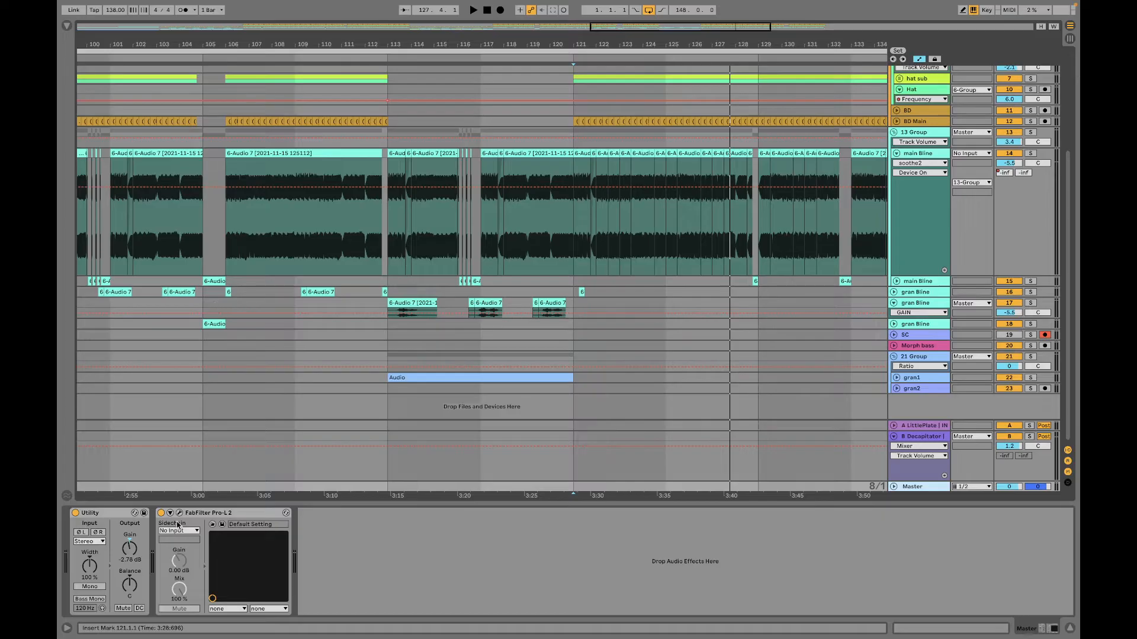
click(180, 513)
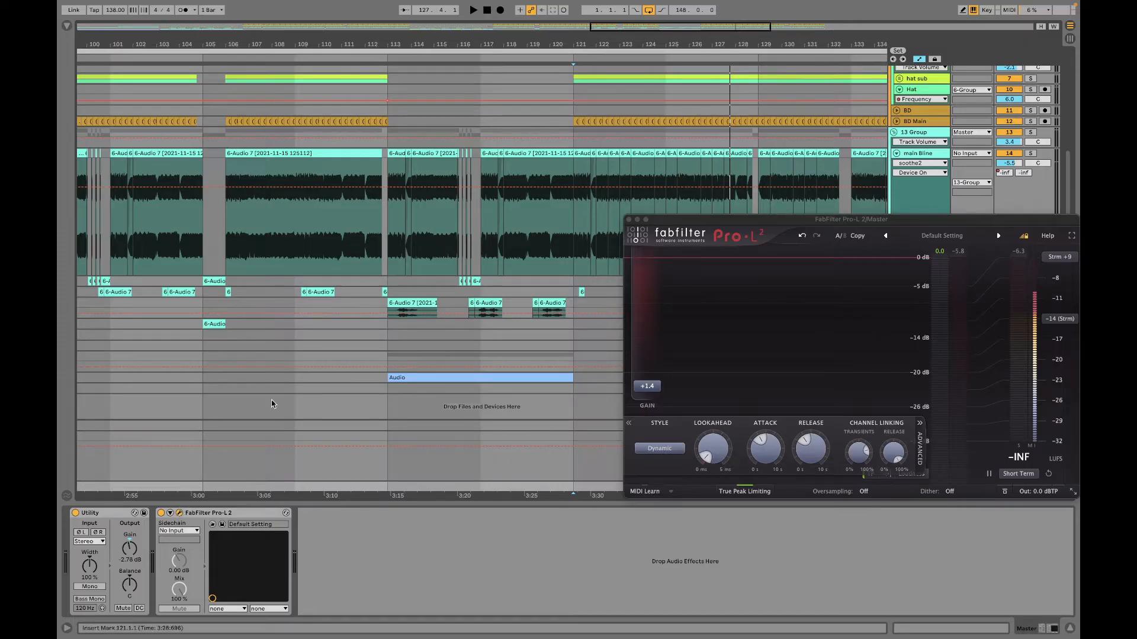
click(628, 219)
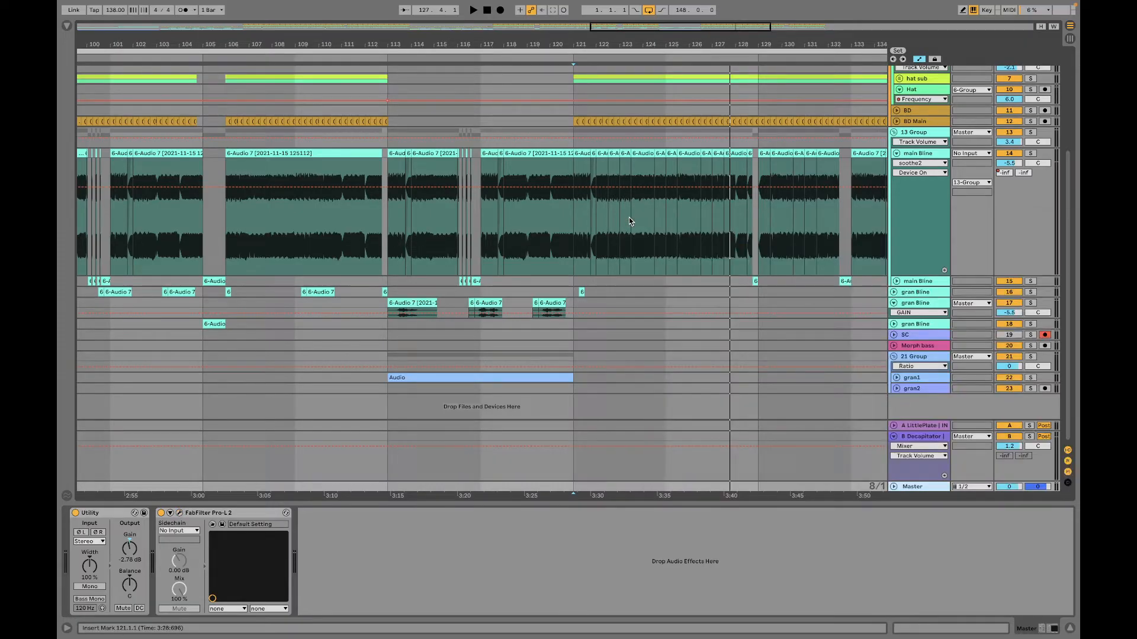
Step: Play the full mix from bar 121, switch to Session View and show the Master track's devices
click(567, 253)
key(space)
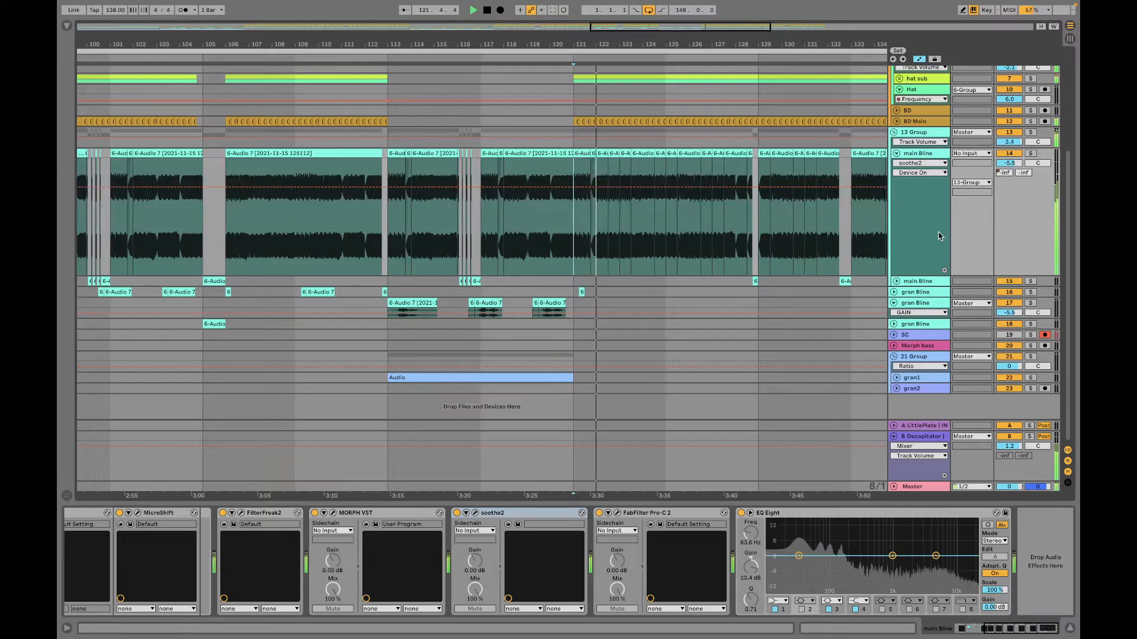
key(Tab)
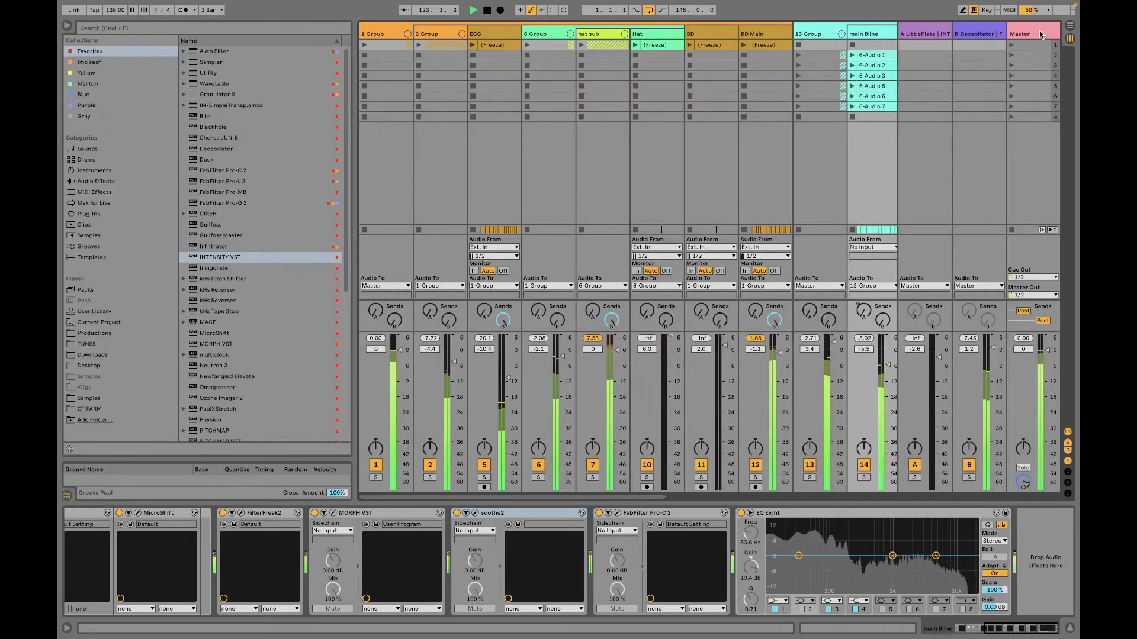
click(1042, 35)
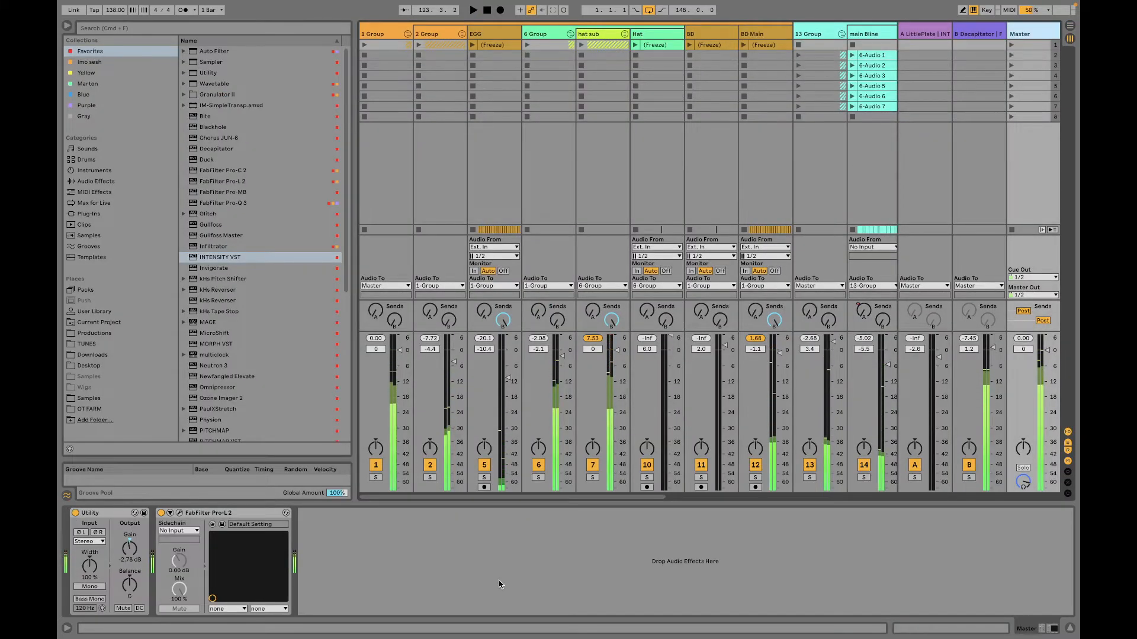
Step: Set the gain of the Master's Pro-L 2 to +0.91 dB while watching its gain reduction, and close the limiter
click(180, 513)
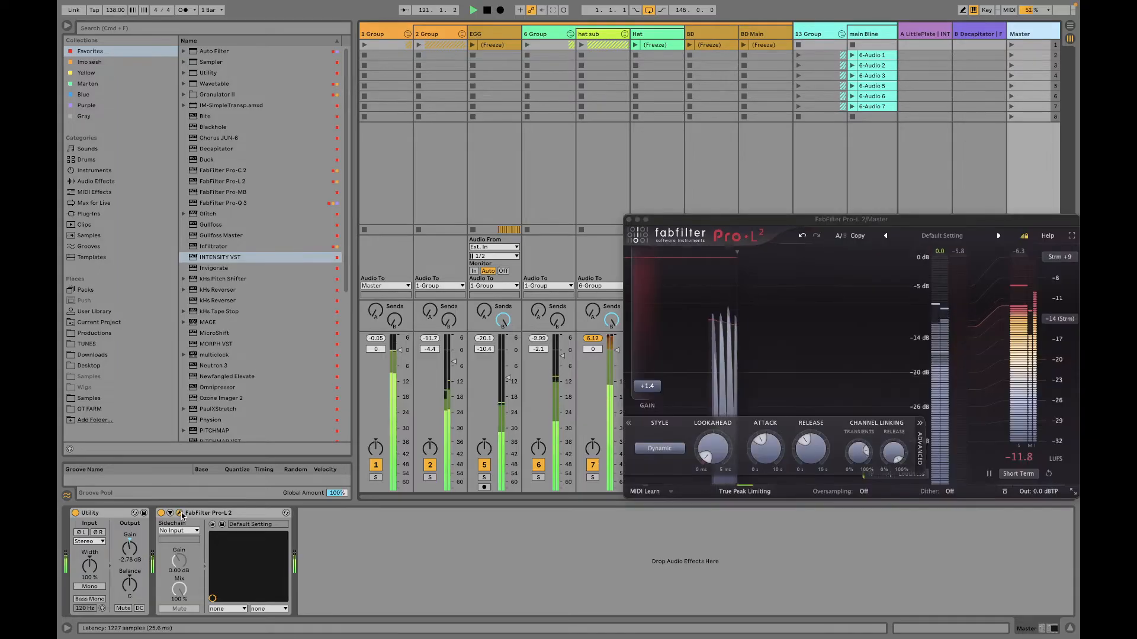
click(897, 220)
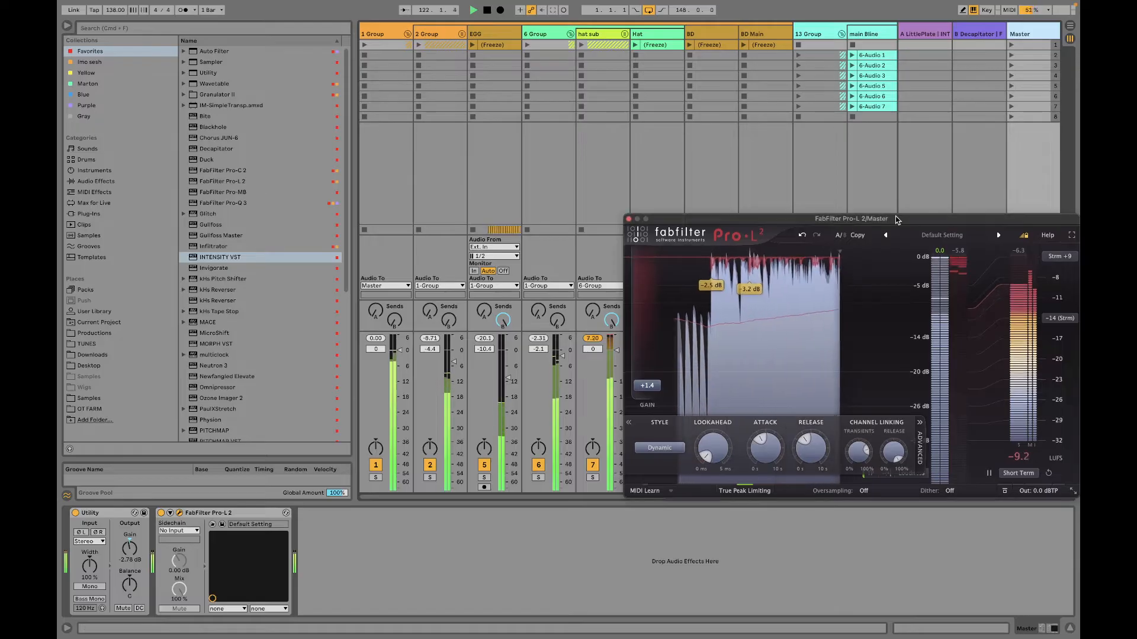
drag(896, 220, 677, 102)
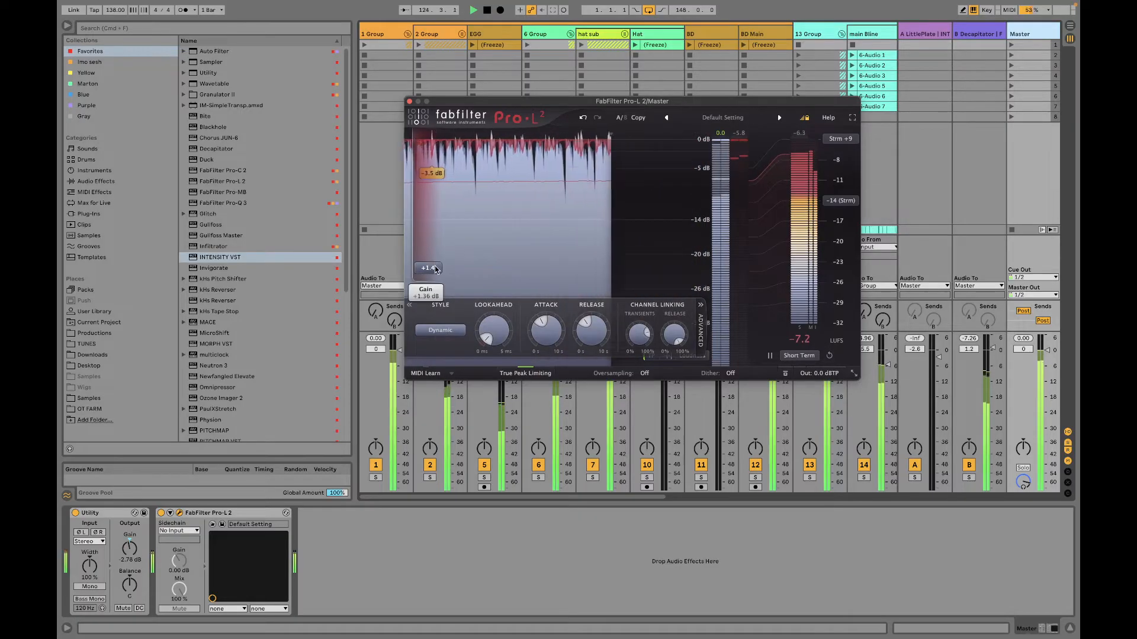
drag(436, 269, 436, 272)
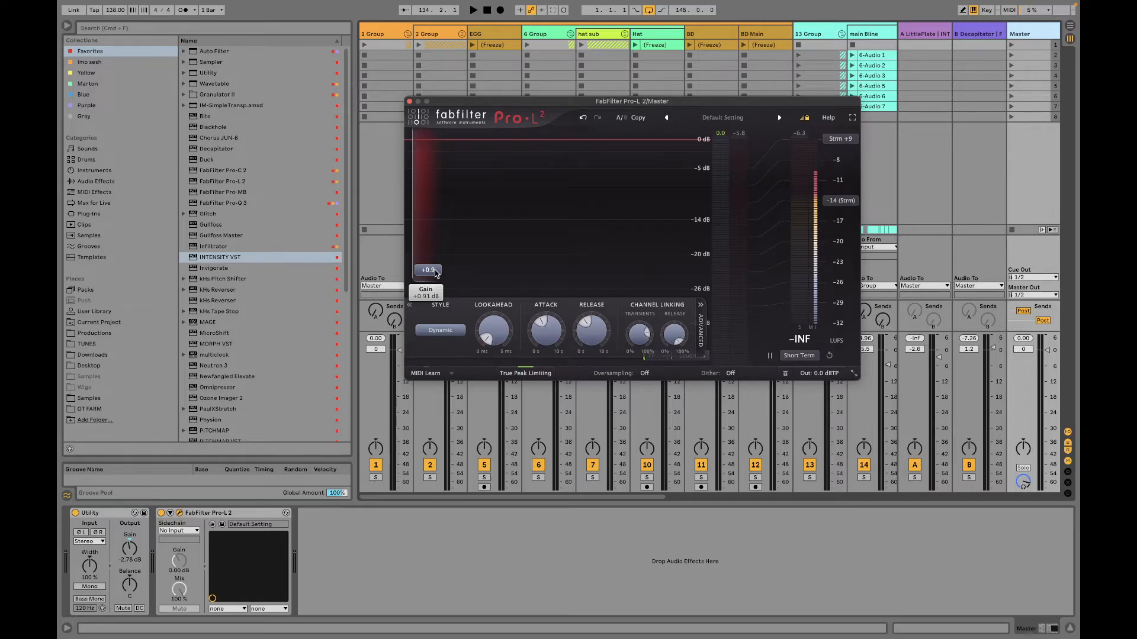
click(409, 102)
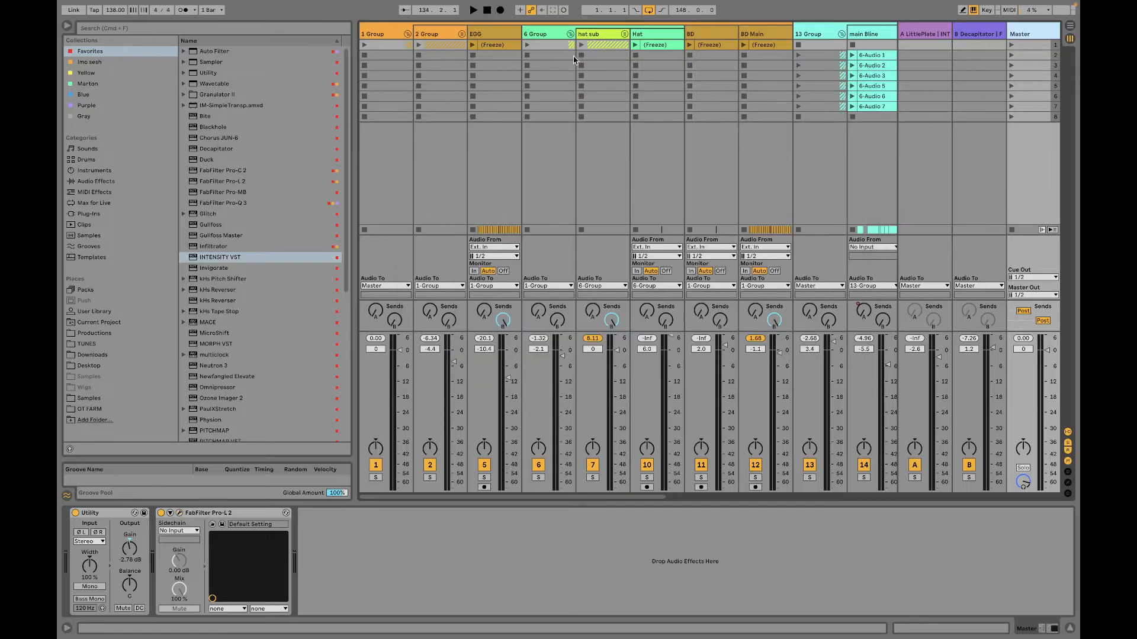
Step: Return to Arrangement View, show main Bline's devices and play the track from bar 73
click(1070, 27)
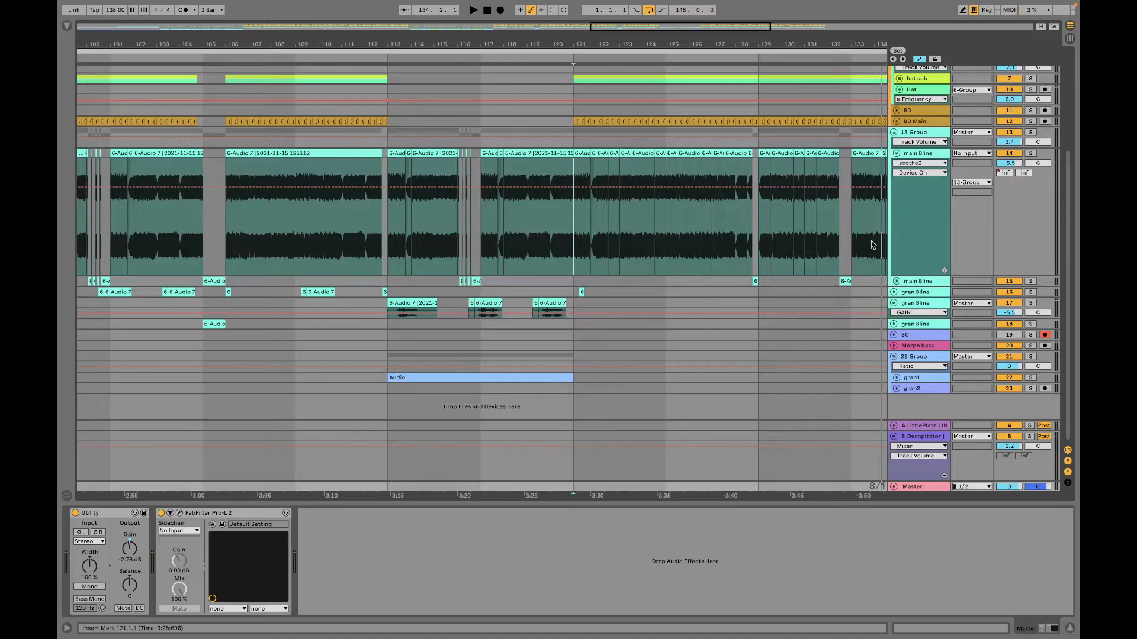
click(931, 156)
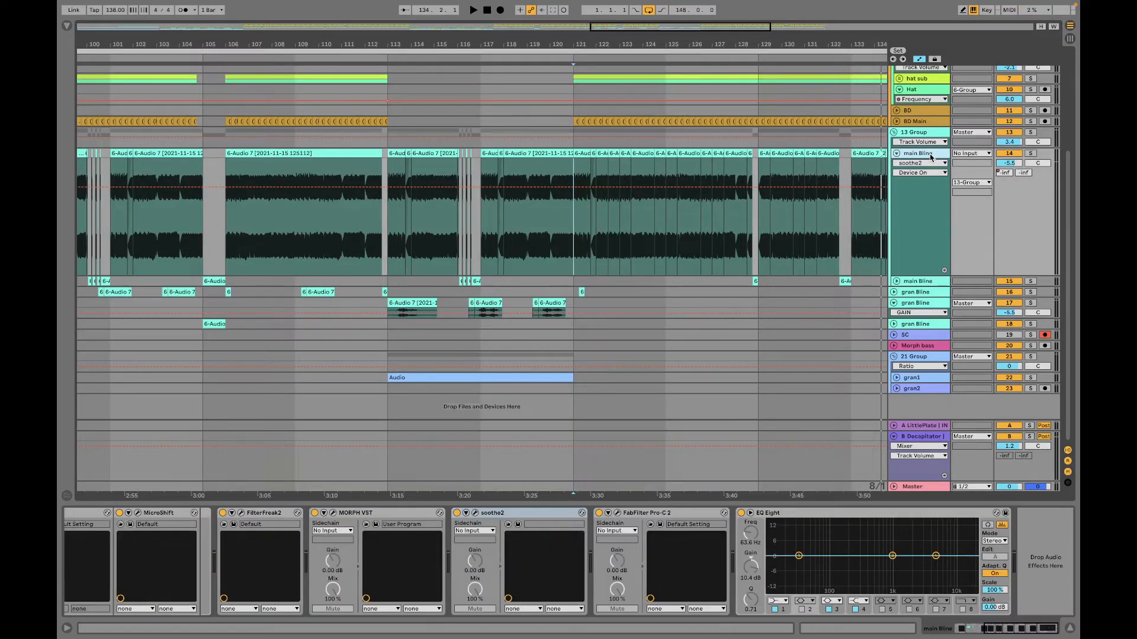
drag(679, 41, 680, 13)
click(408, 241)
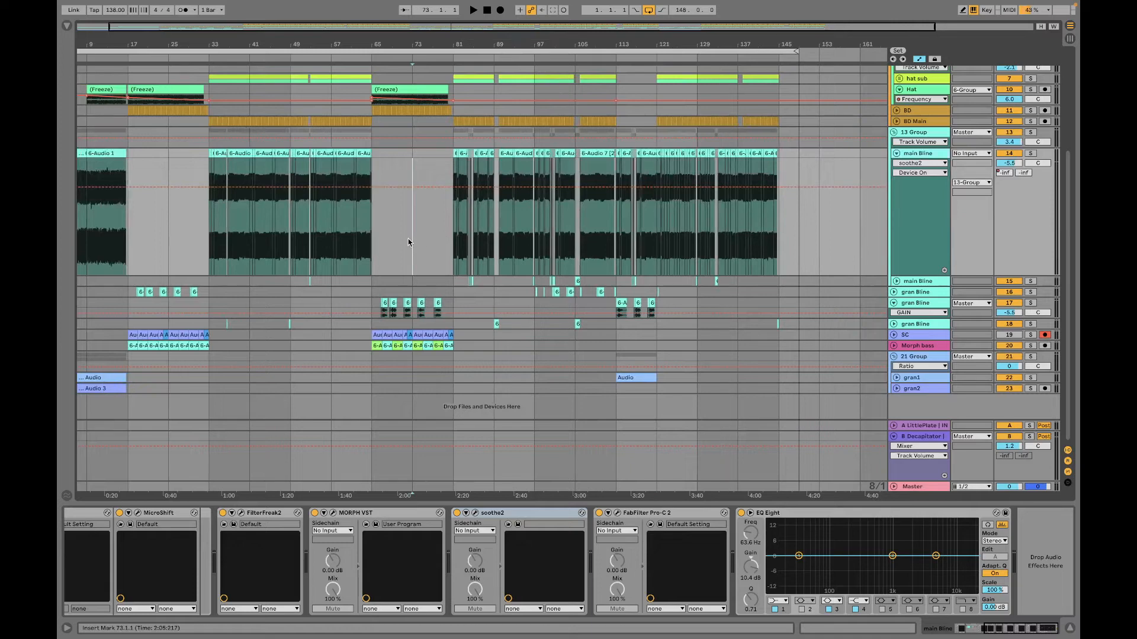
key(space)
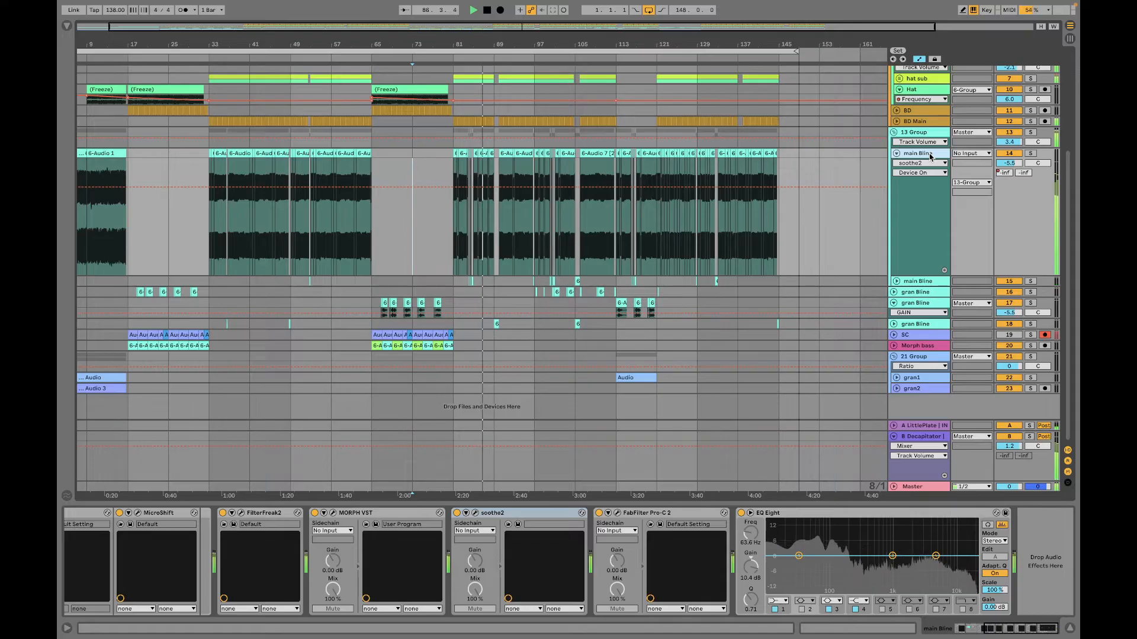
Step: Enlarge the spectrum of main Bline's EQ Eight and set the band 4 high shelf to 2.36 kHz and 5.00 dB
click(750, 513)
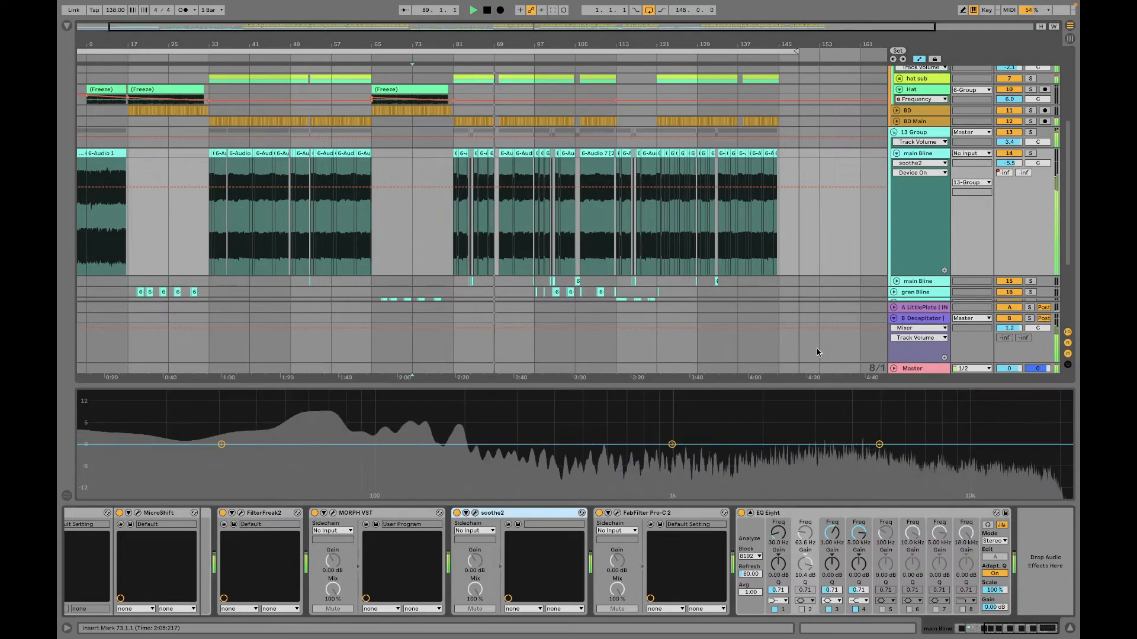
drag(827, 386, 826, 278)
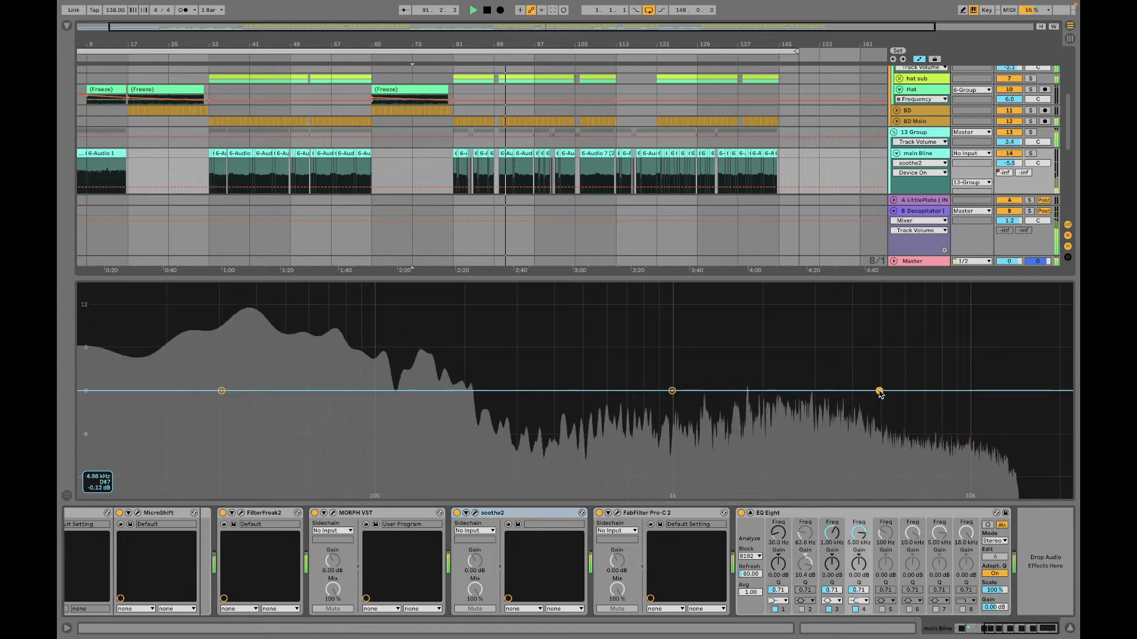
drag(879, 391, 782, 356)
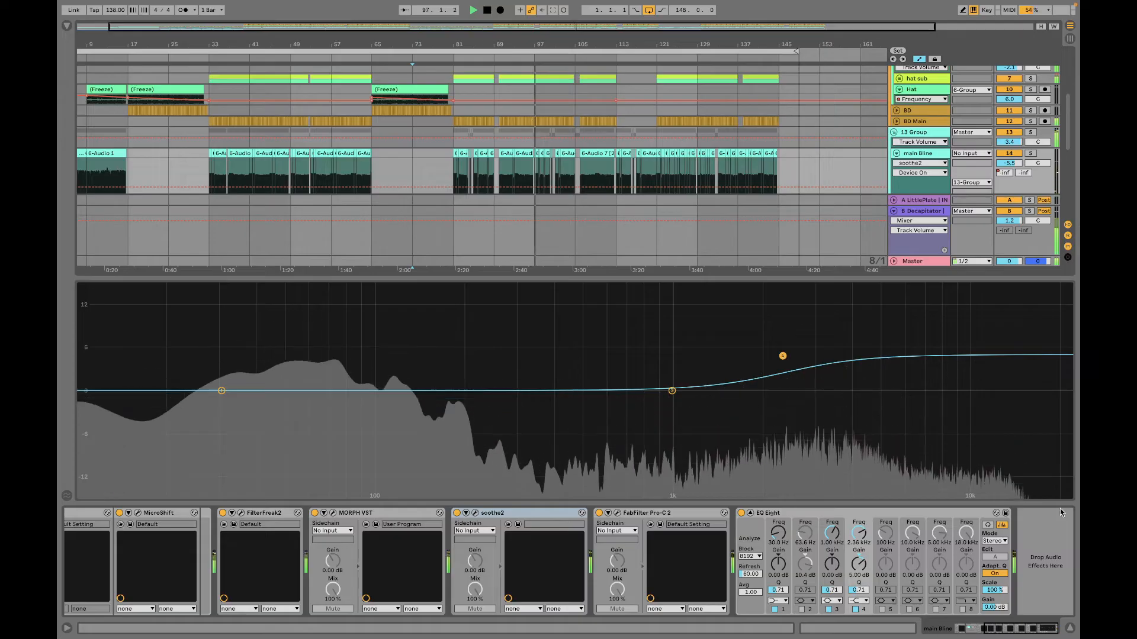
Step: Switch the EQ Eight to M/S mode and boost the side channel's band 5 by about 6.5 dB at 2.84 kHz
click(995, 540)
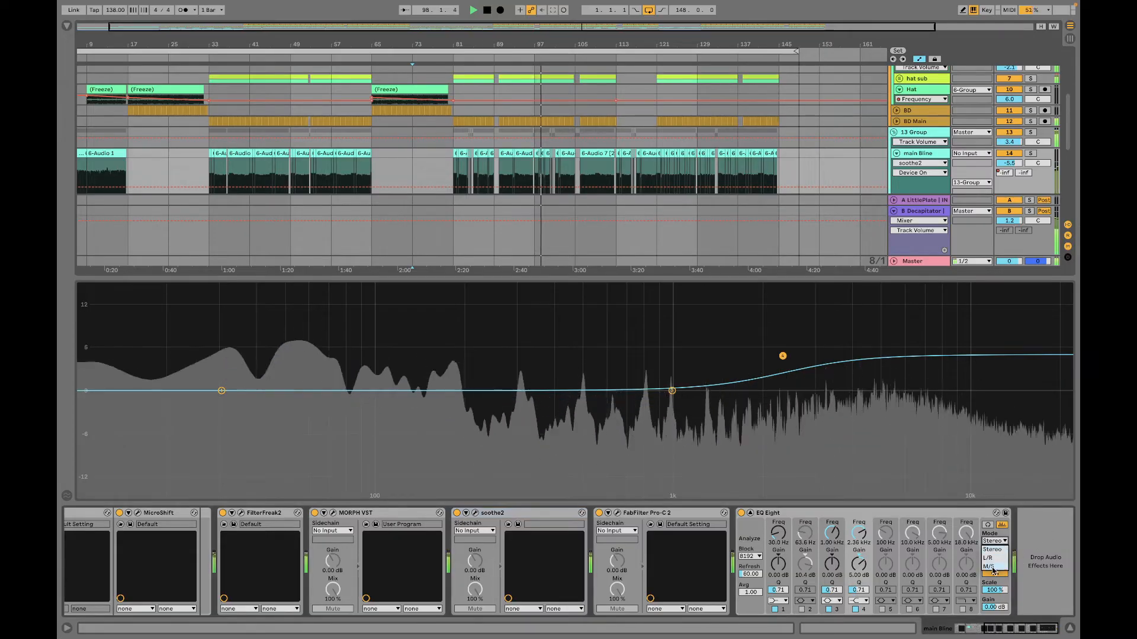
click(993, 567)
click(1003, 559)
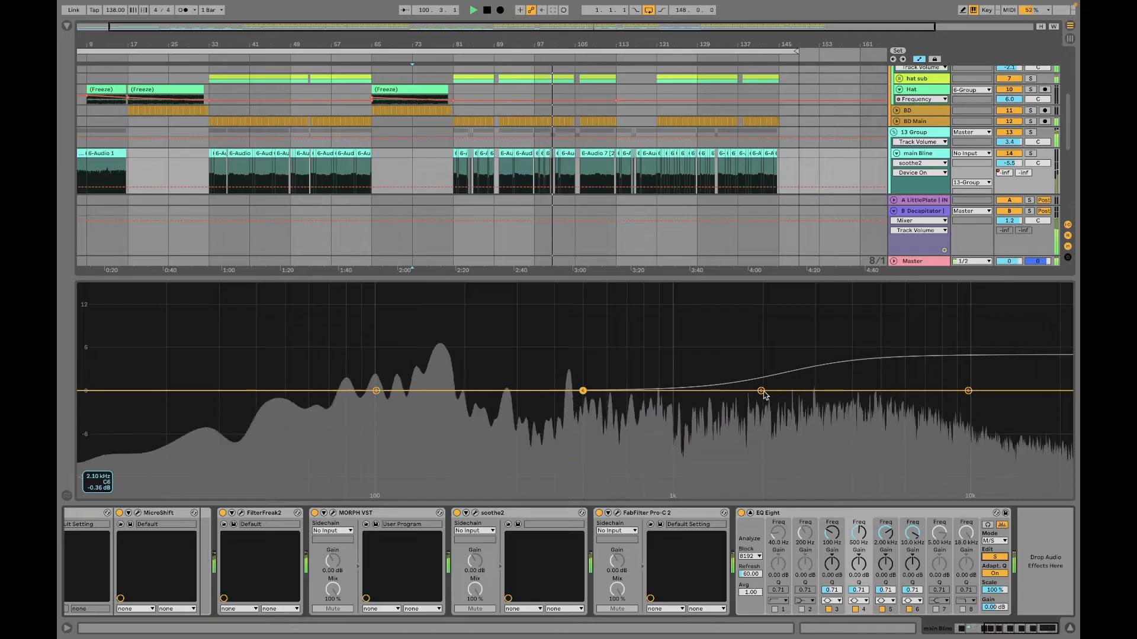
drag(761, 391, 763, 358)
drag(775, 361, 806, 346)
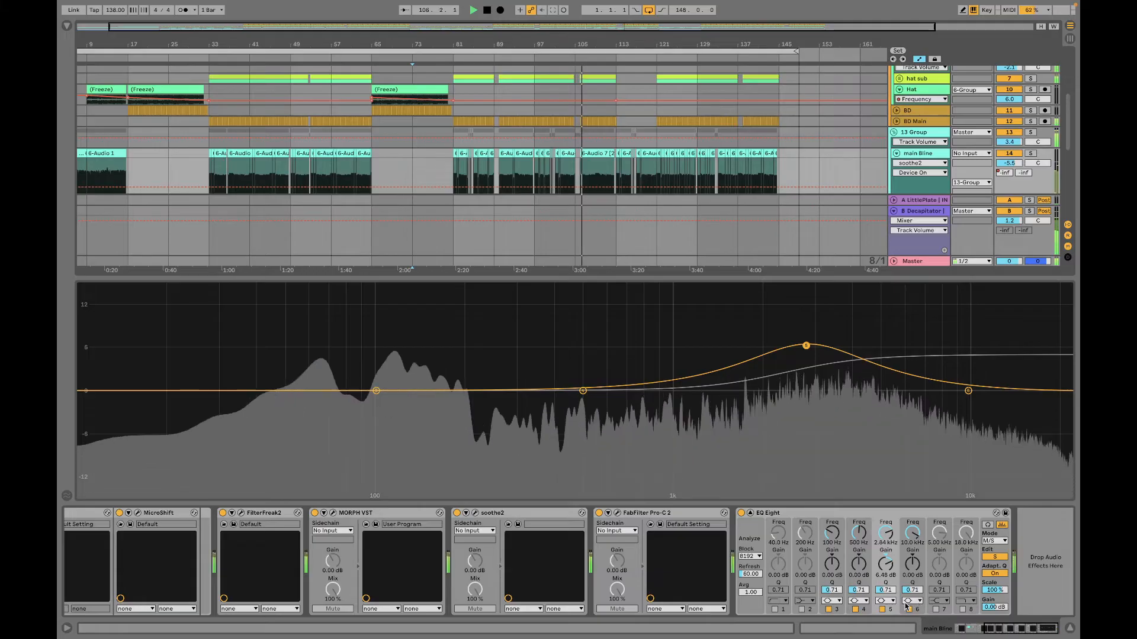
Step: Change the side channel's band 5 to a high shelf and set it to 2.49 kHz and 6.15 dB
click(893, 601)
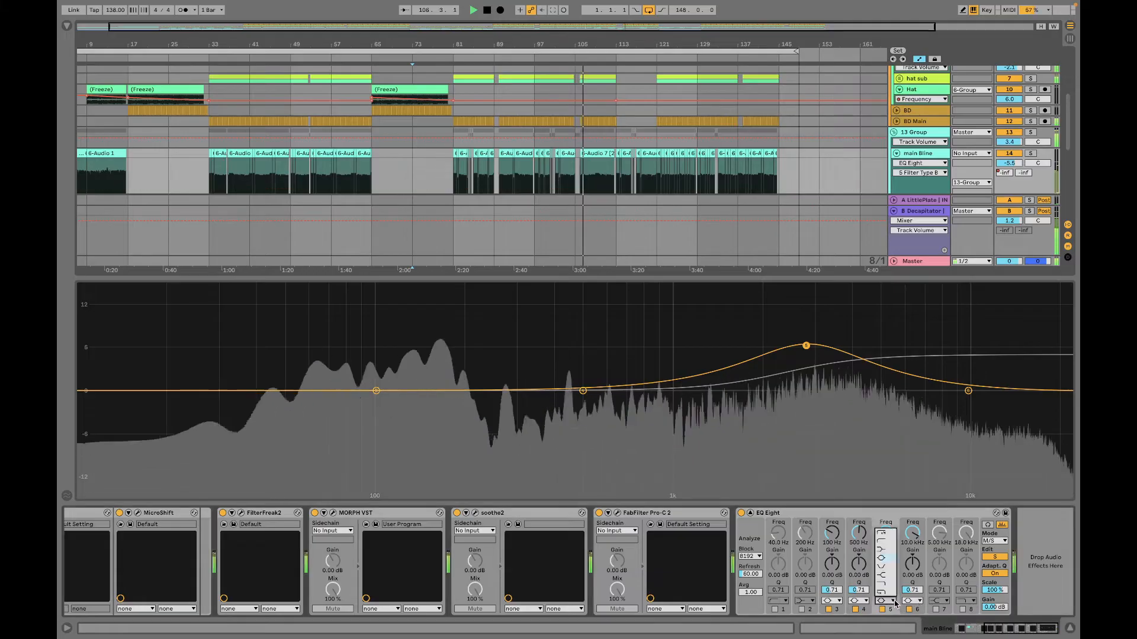
click(884, 567)
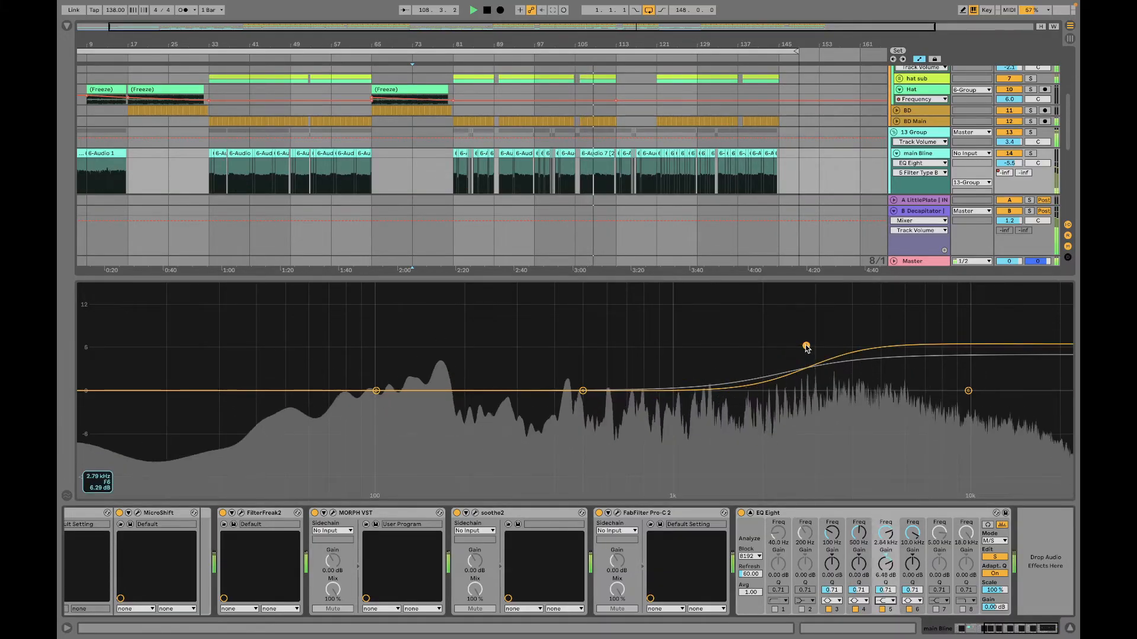
mouse_move(806, 345)
mouse_down()
mouse_move(758, 305)
mouse_move(788, 350)
mouse_up()
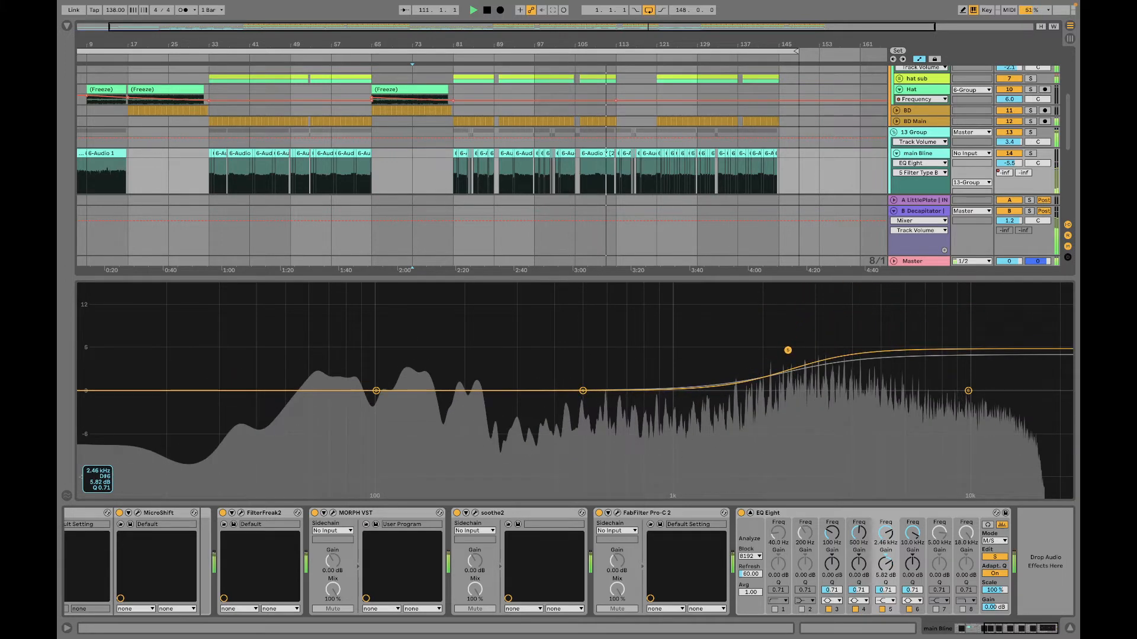
drag(787, 350, 790, 348)
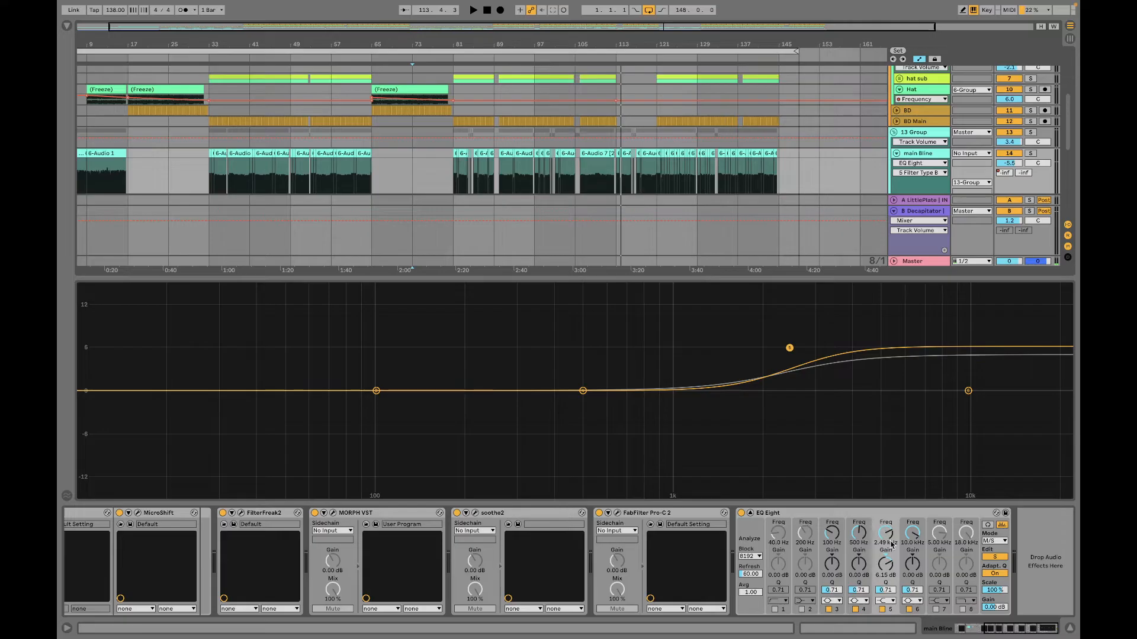
Step: Switch the EQ Eight back to Stereo mode and play the track from bar 73
click(998, 541)
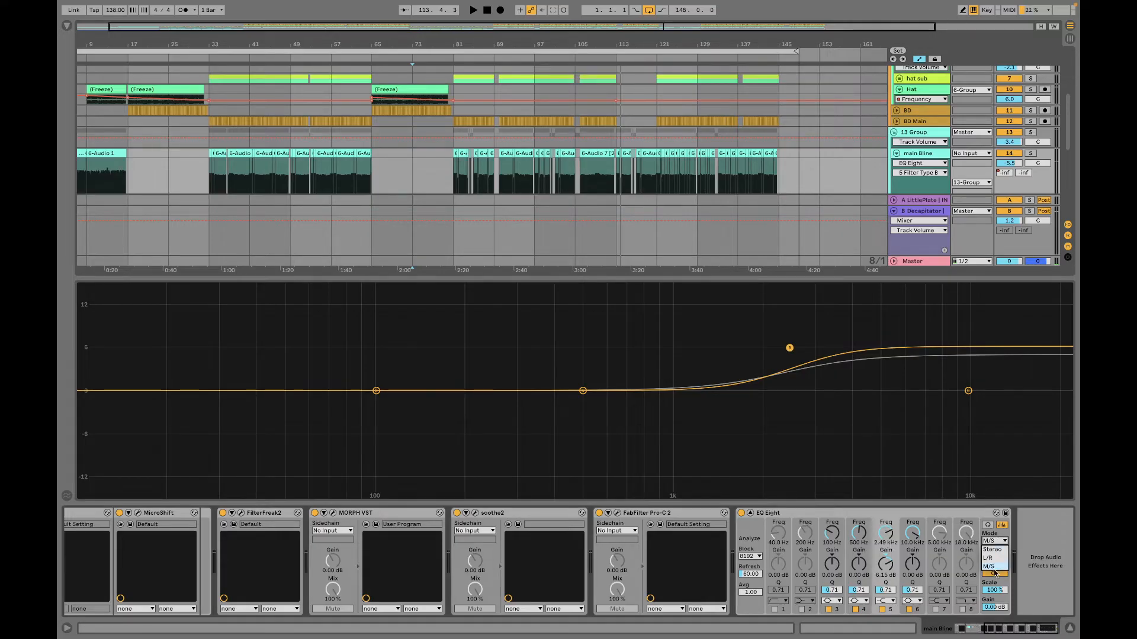
click(994, 550)
key(space)
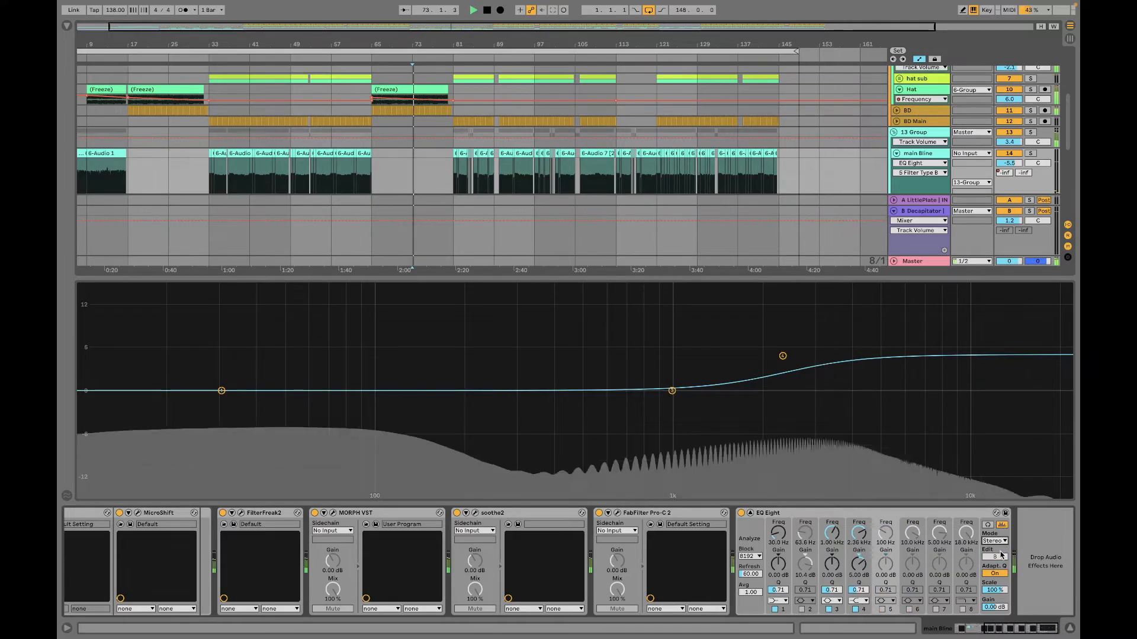
Step: Keep main Bline's EQ Eight in Stereo mode and move the band 4 high shelf to 1.88 kHz at 5.00 dB
click(1001, 542)
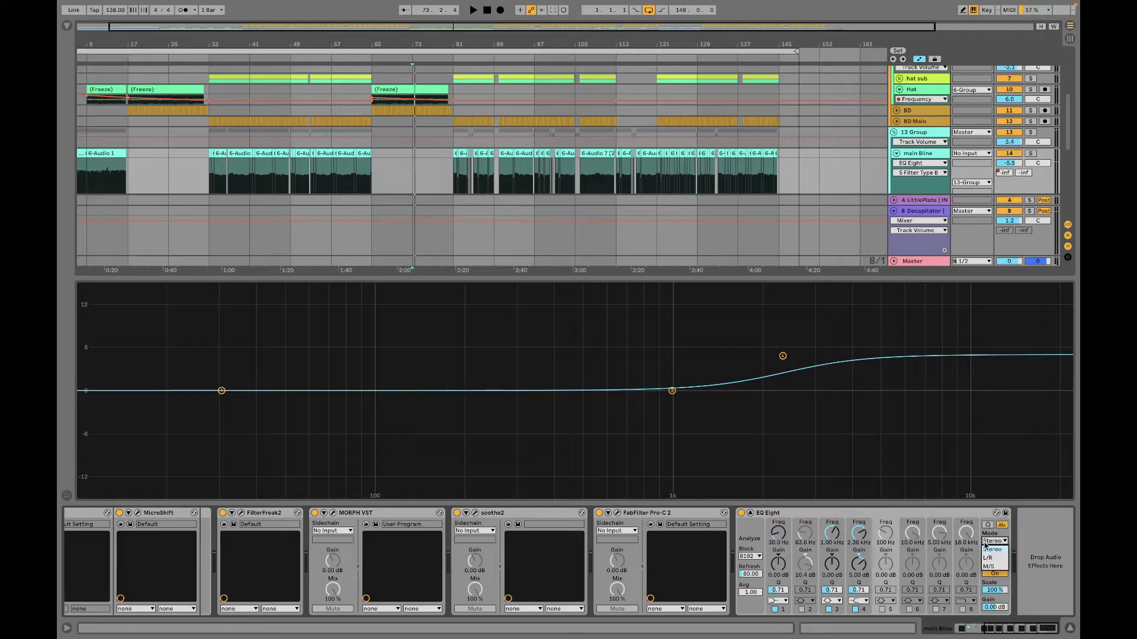
click(987, 549)
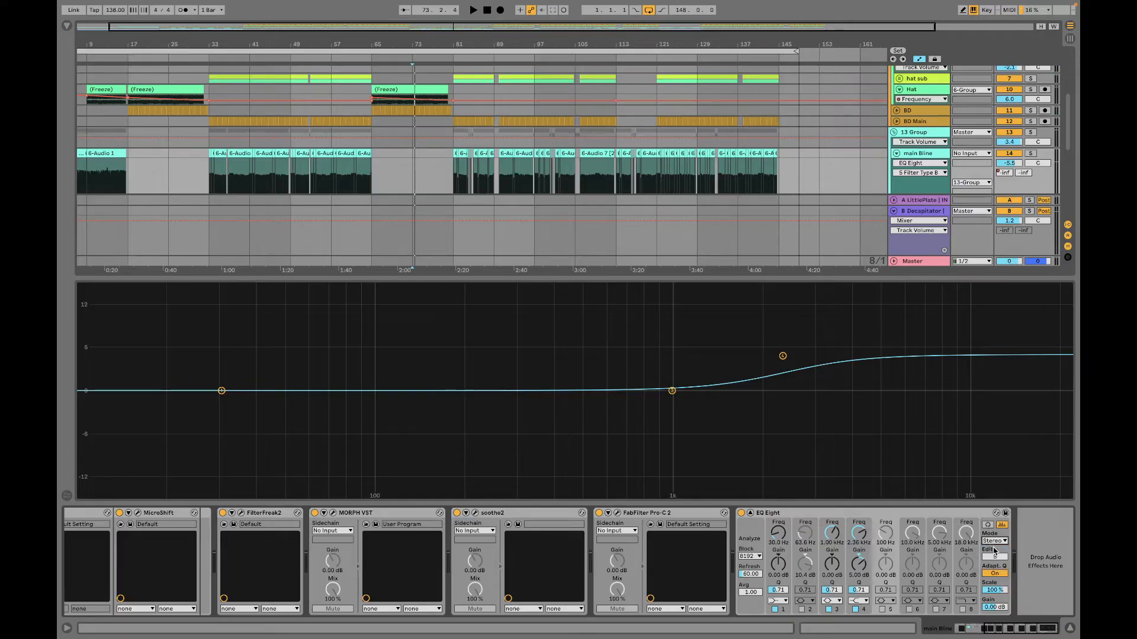
click(783, 356)
drag(783, 356, 781, 356)
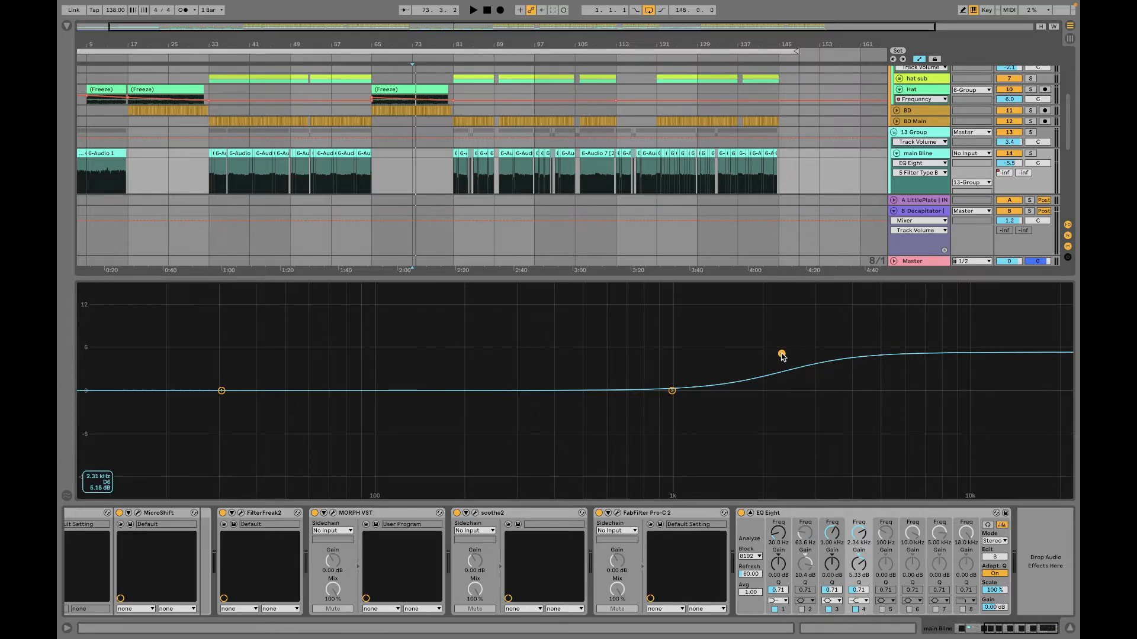
drag(781, 356, 752, 356)
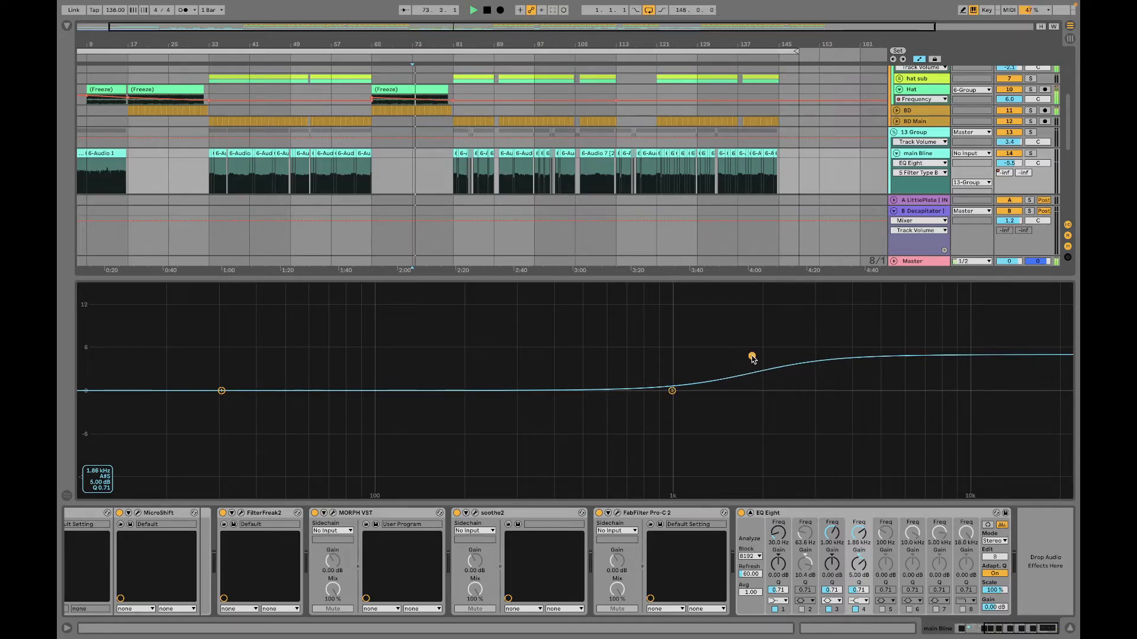
Step: Solo main Bline from bar 81, set the band 4 shelf to 1.59 kHz and 4.18 dB, and compare with EQ Eight bypassed
click(453, 183)
key(space)
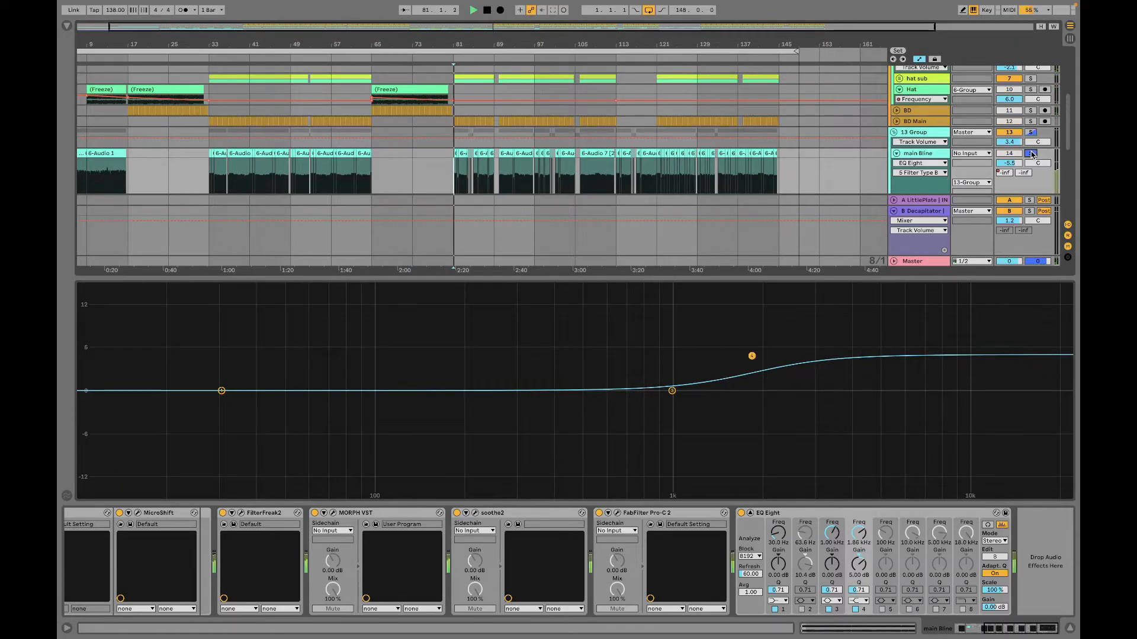
drag(751, 356, 731, 362)
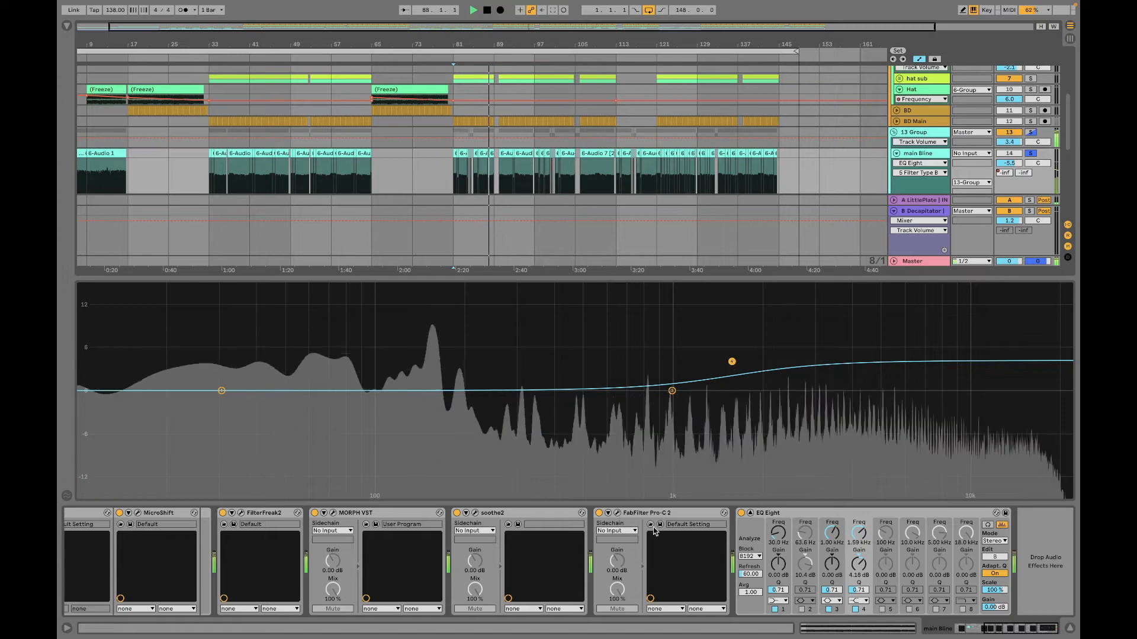
click(741, 513)
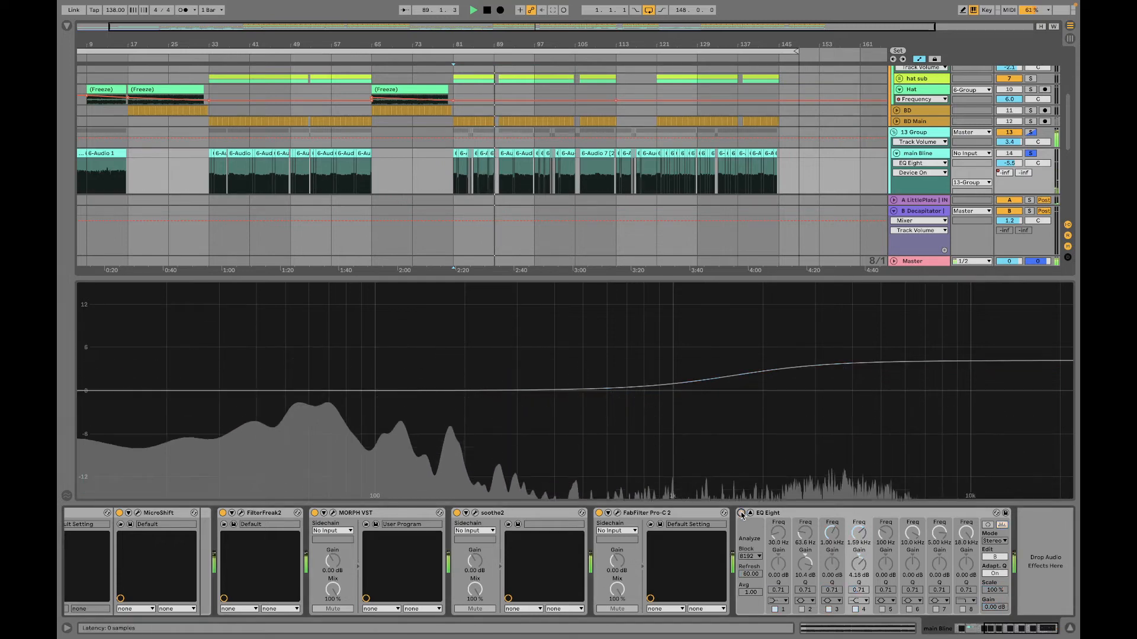
click(741, 513)
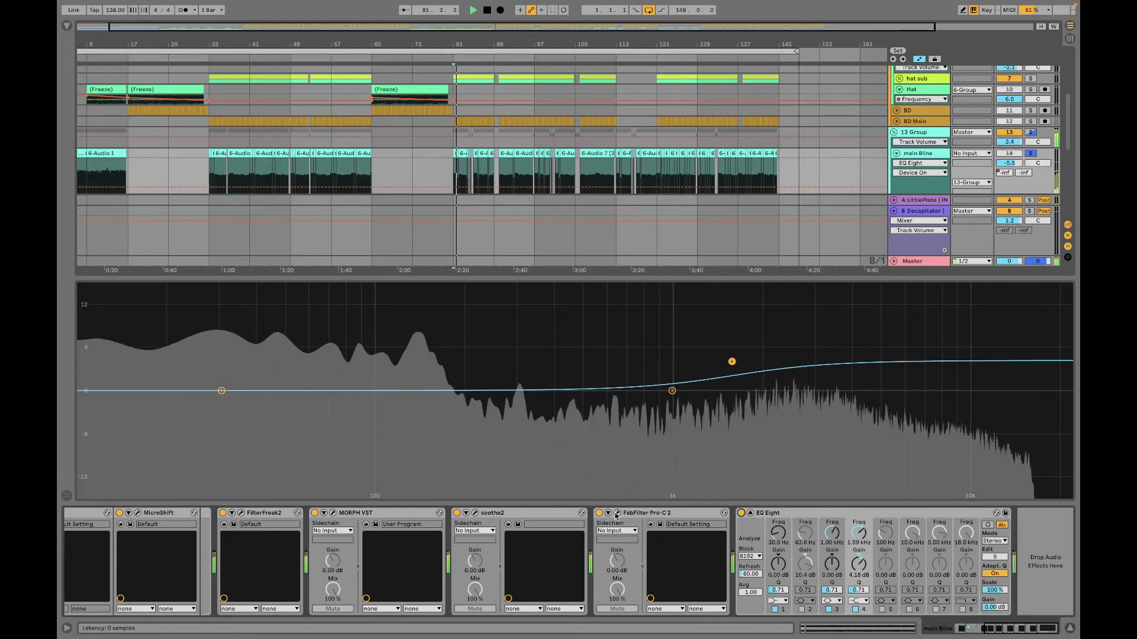
Step: Open Pro-C 2 on main Bline to watch its gain reduction, and check its place before EQ Eight in the chain
click(617, 513)
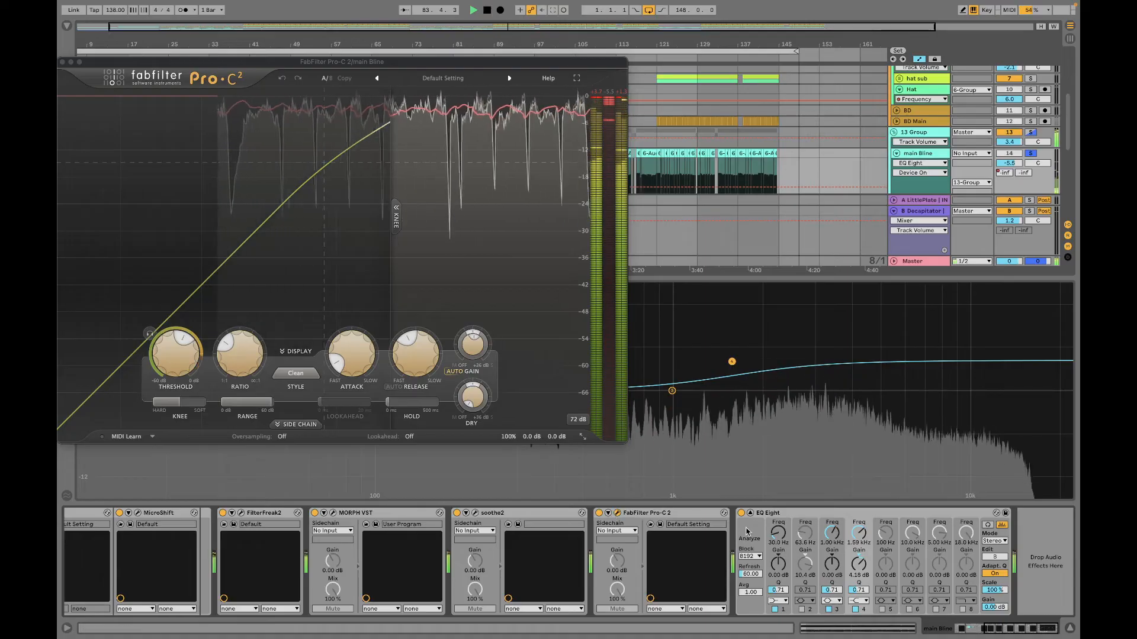
key(space)
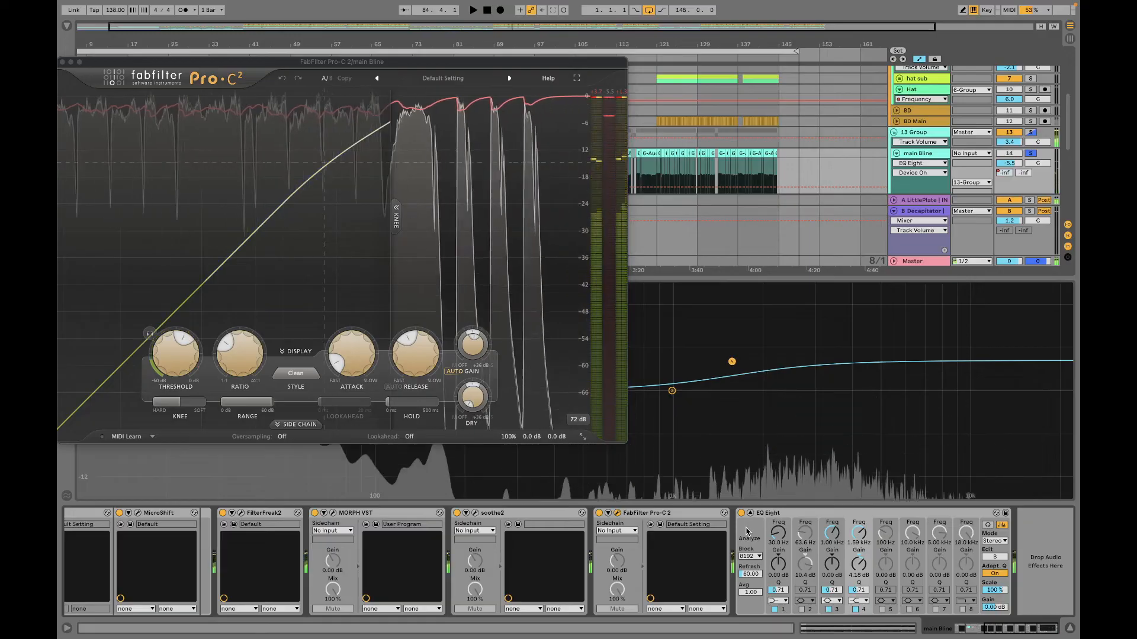
click(807, 514)
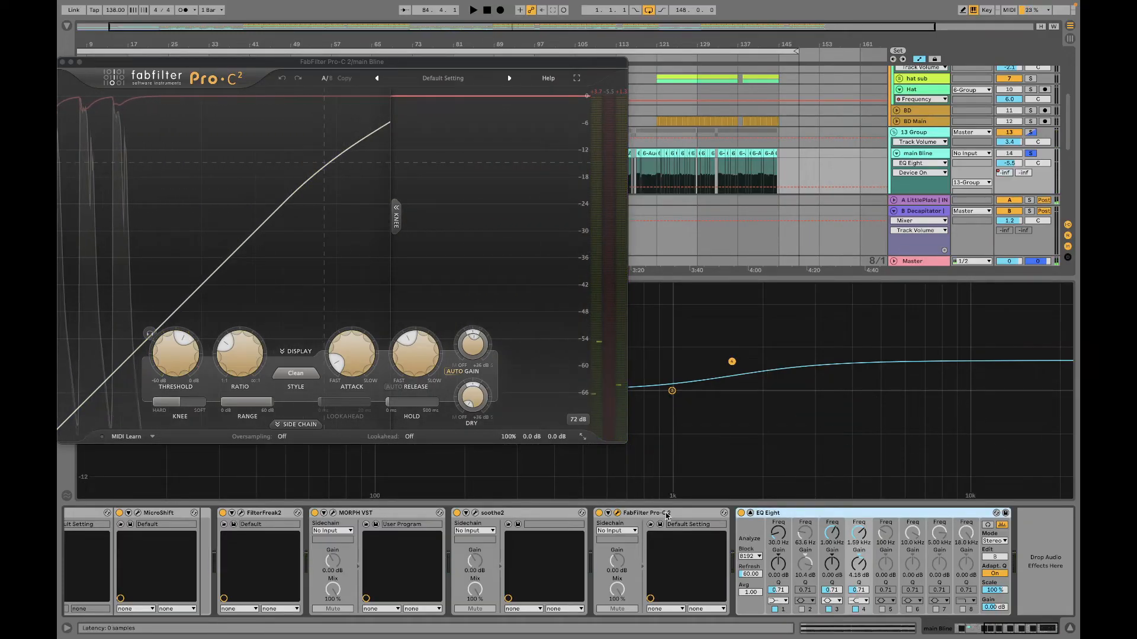
click(641, 519)
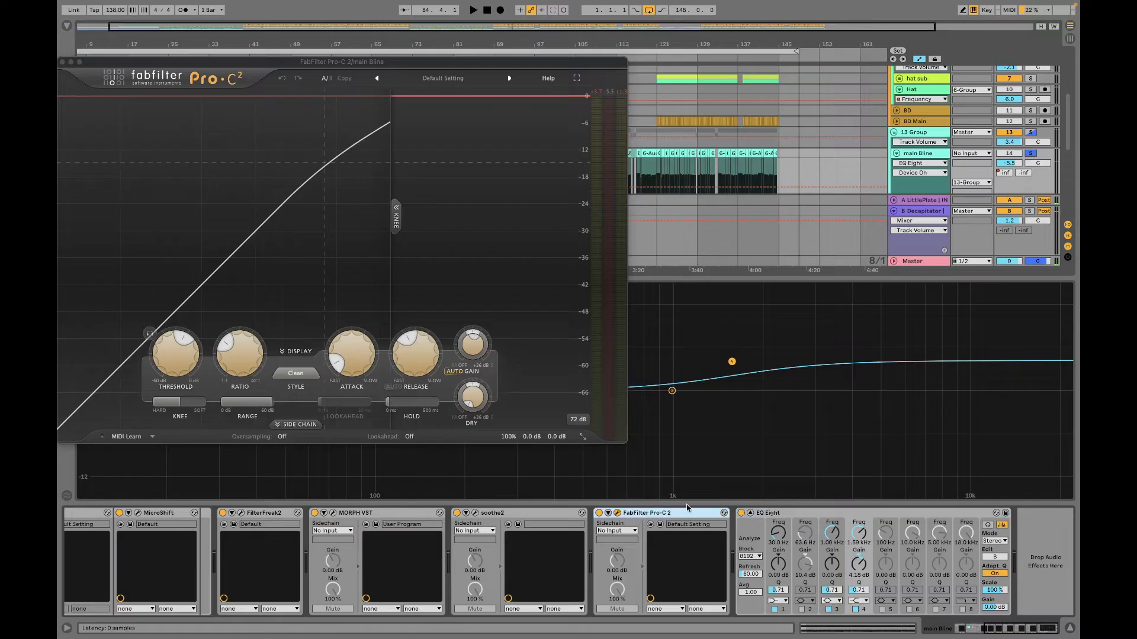
click(768, 516)
click(674, 514)
click(779, 520)
click(668, 512)
Step: Open the Duck plugin ahead of main Bline's Audio Effect Rack and examine its ducking curve during playback
scroll(422, 585, left, 10)
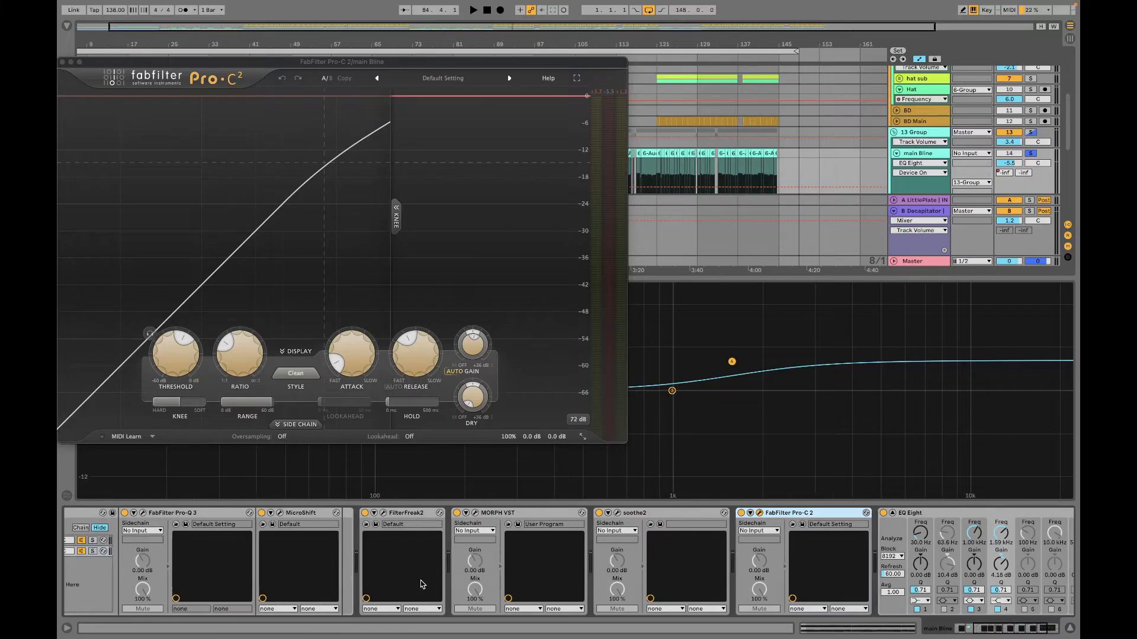
scroll(422, 584, left, 3)
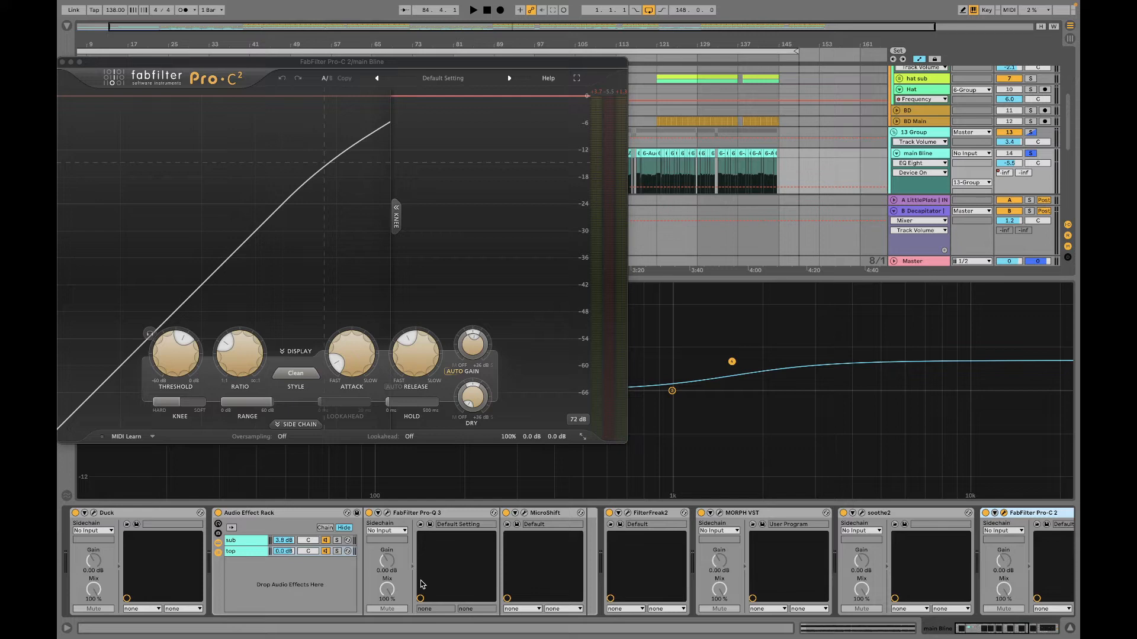
click(95, 513)
key(space)
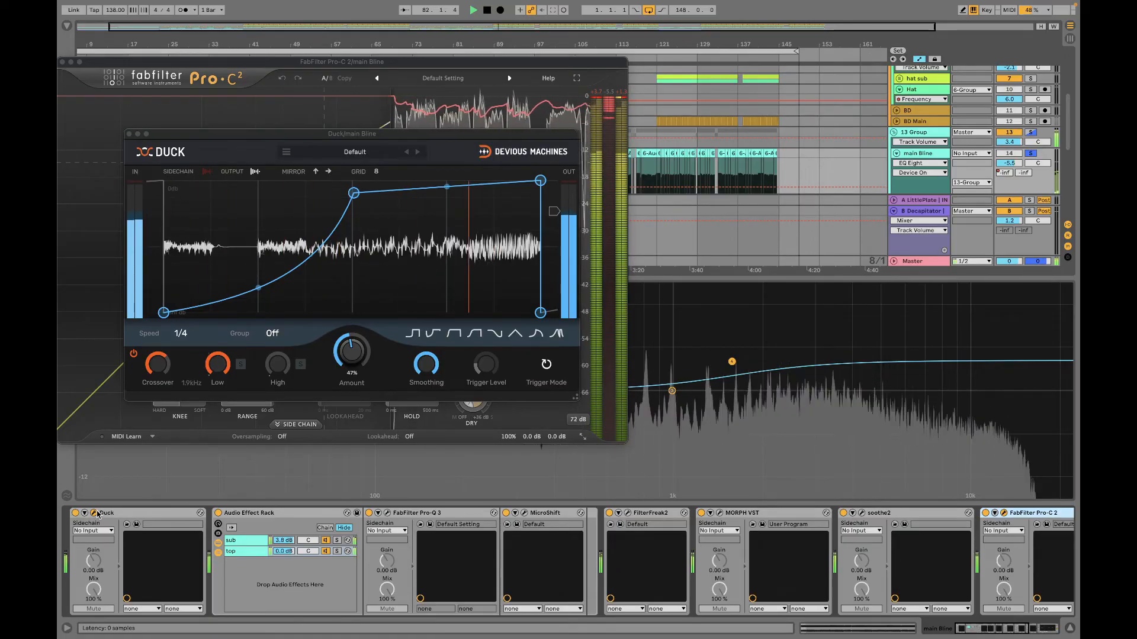
key(space)
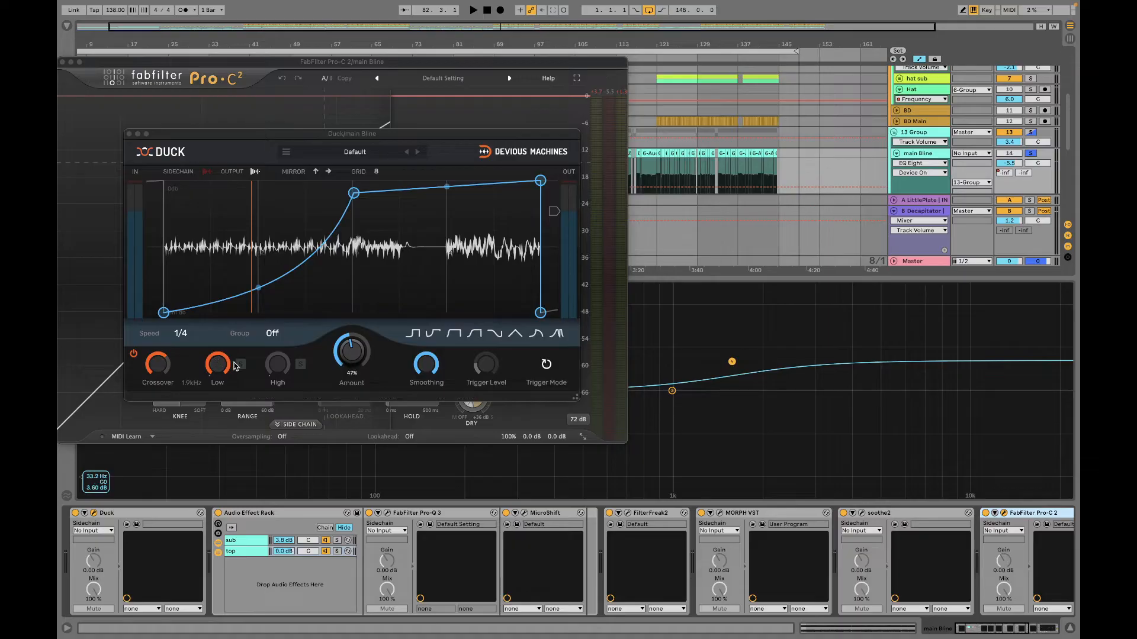
Step: Compare the soloed bassline with Duck switched off and on during playback
key(space)
click(75, 512)
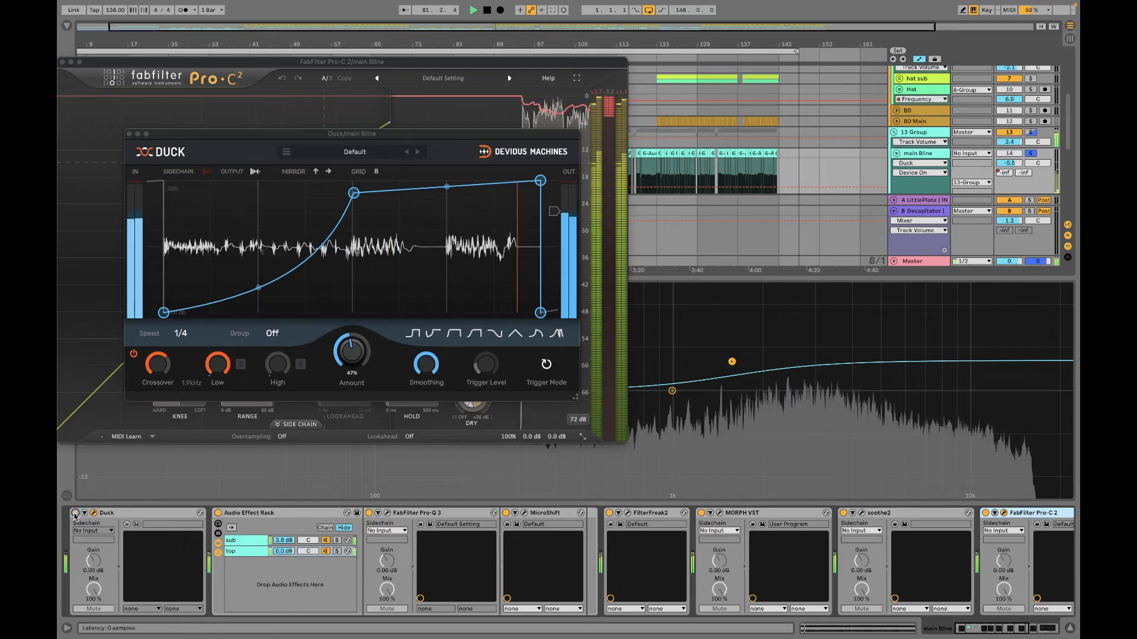
click(75, 513)
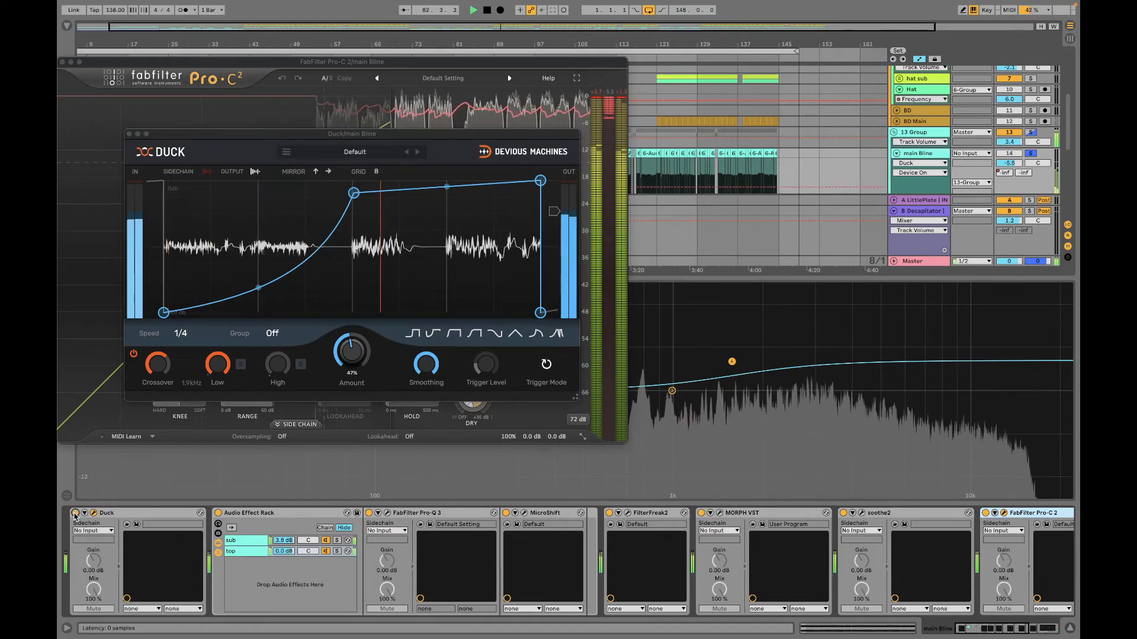
key(space)
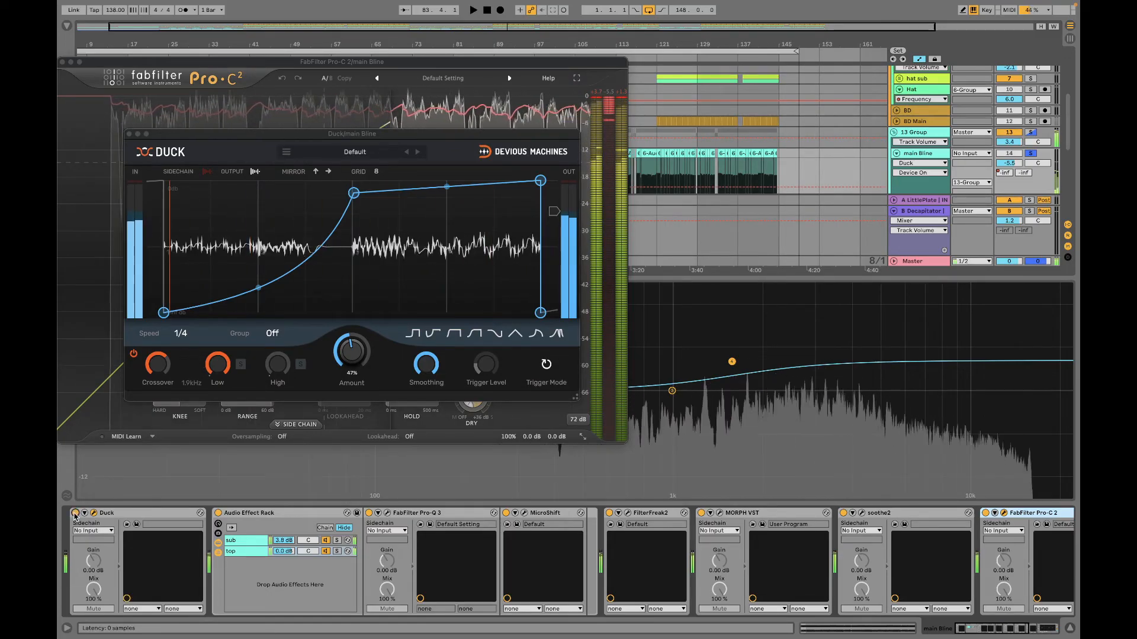
click(125, 514)
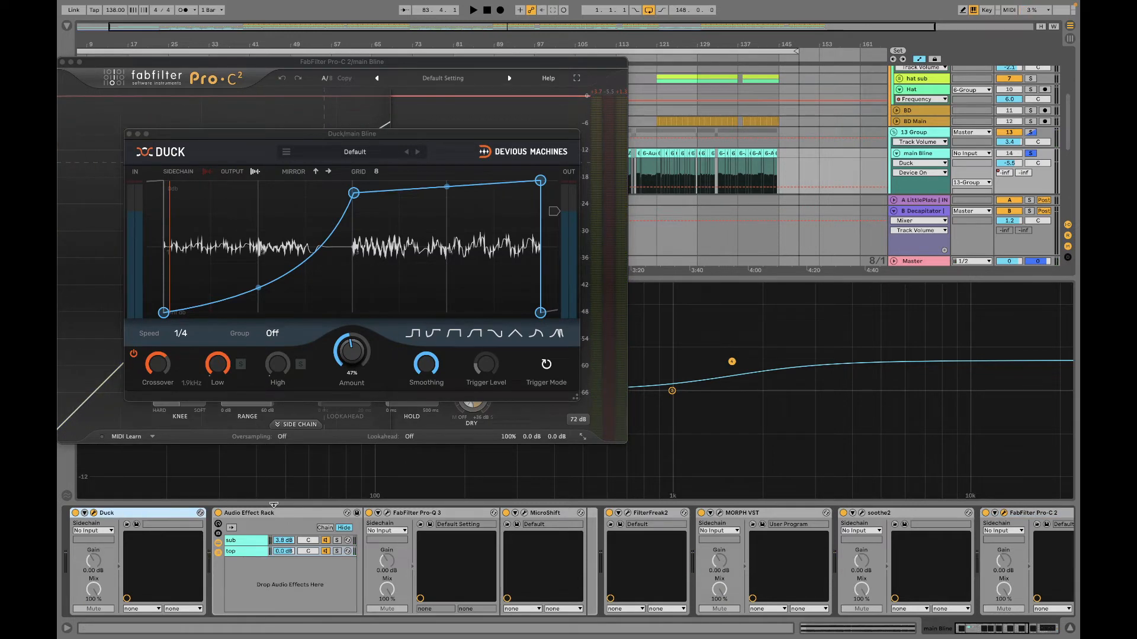
Step: Audition the Audio Effect Rack's sub chain in solo and inspect its Pro-Q 3 low-pass curve
click(286, 519)
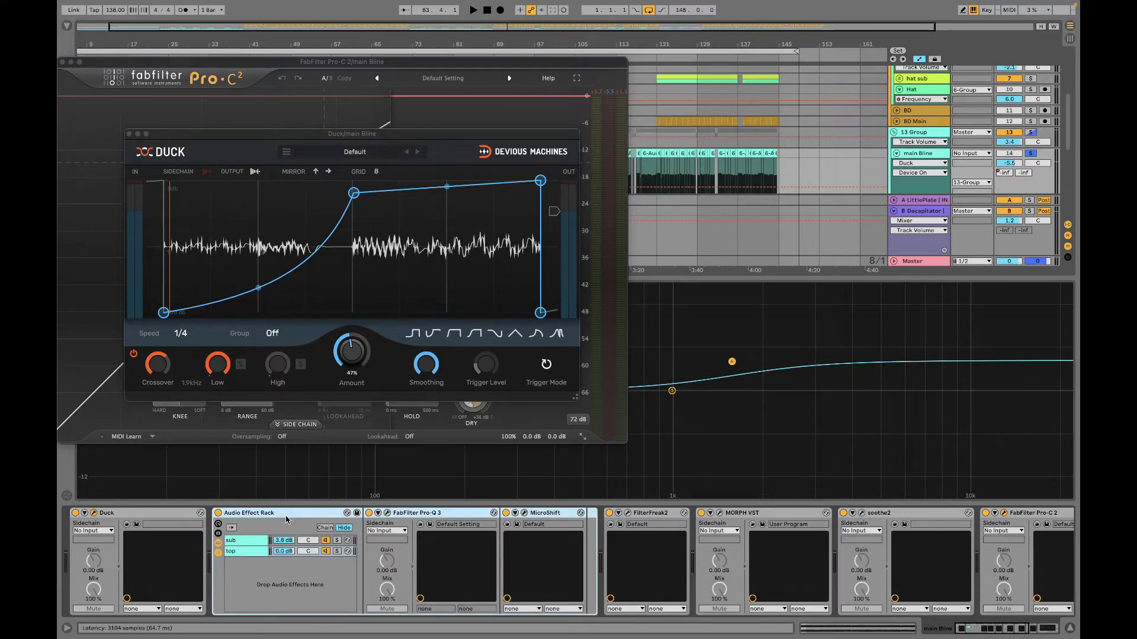
key(space)
click(336, 541)
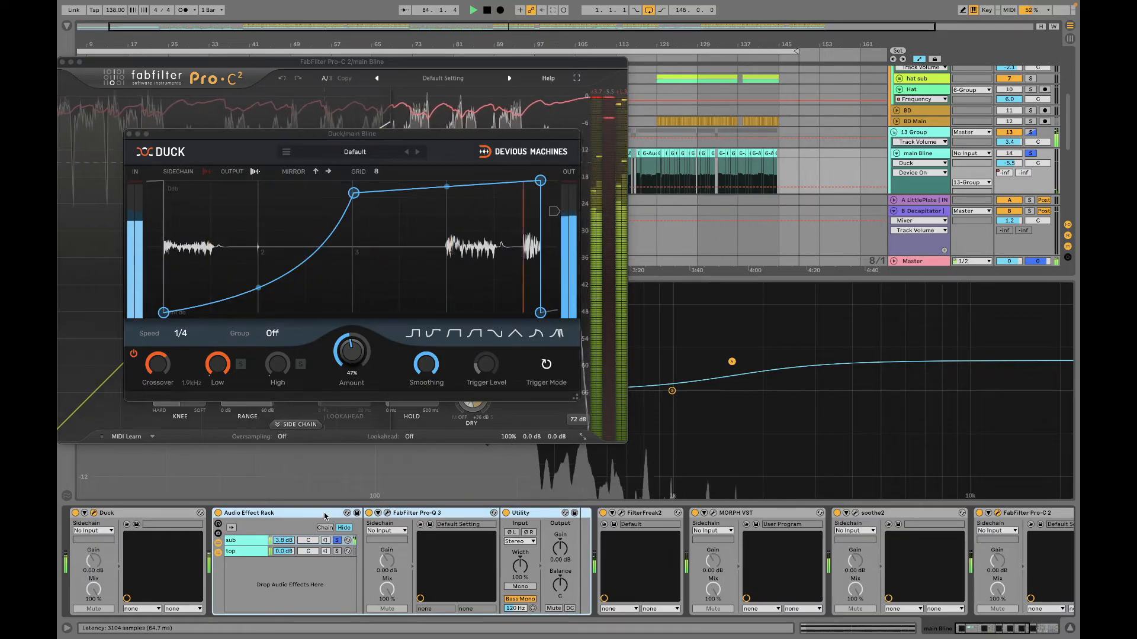
click(387, 513)
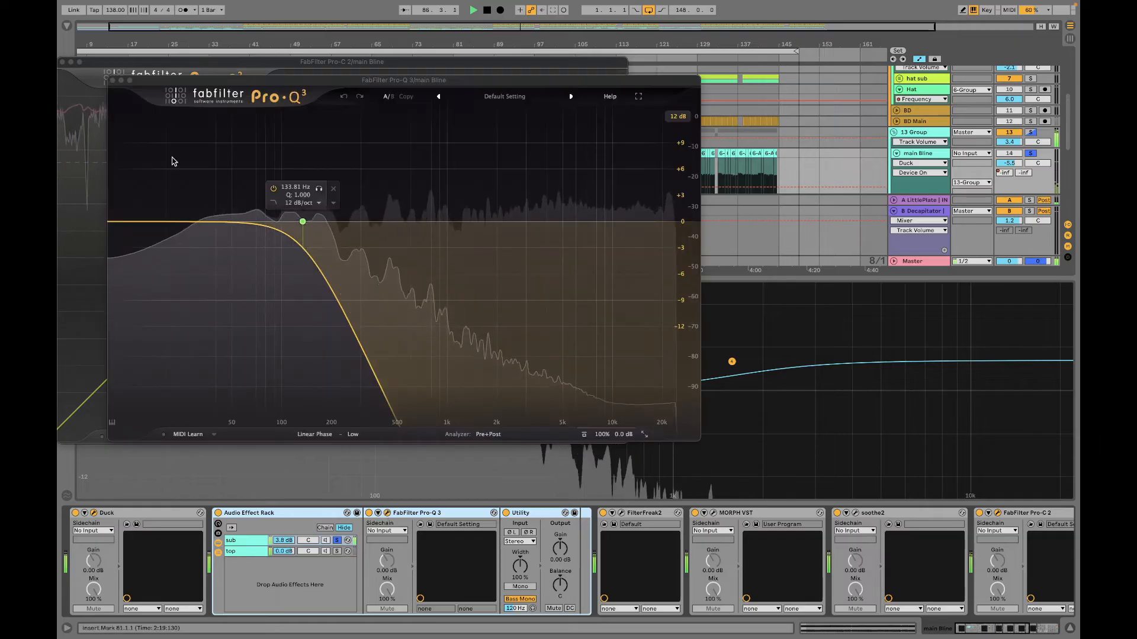
click(112, 80)
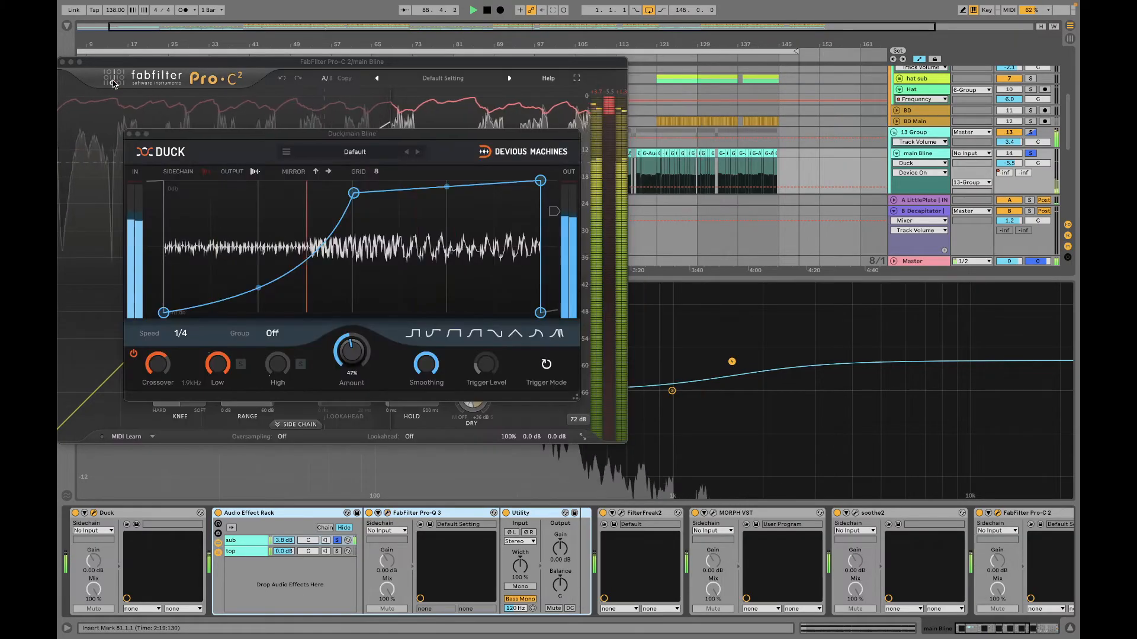
key(space)
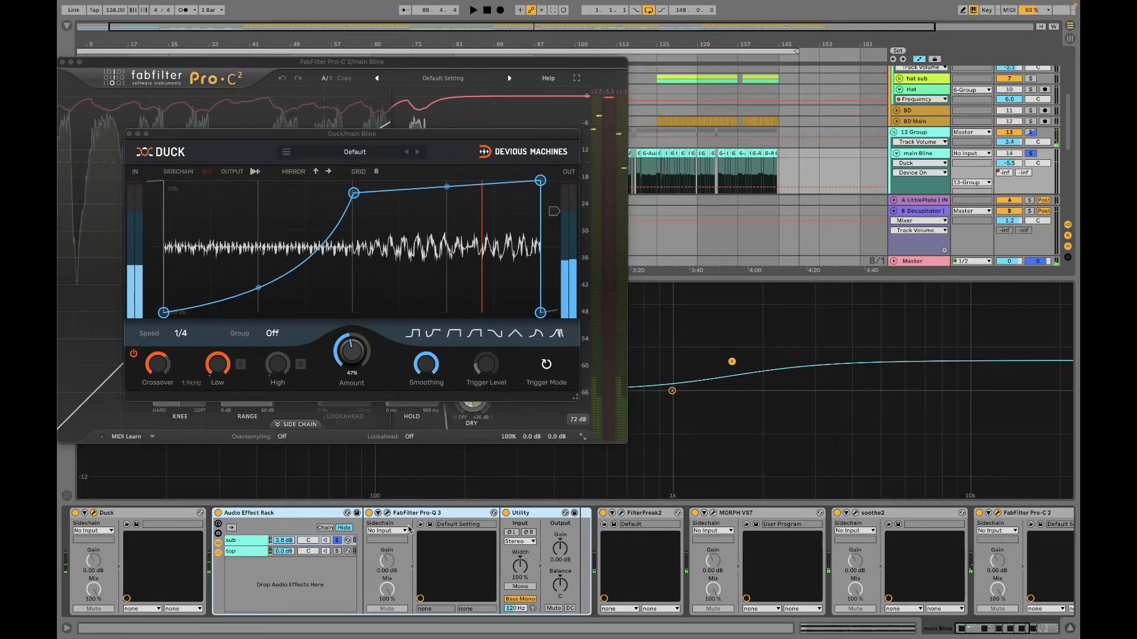
Step: Unsolo the sub chain and review its Pro-Q 3 filter settings again with playback stopped
click(425, 513)
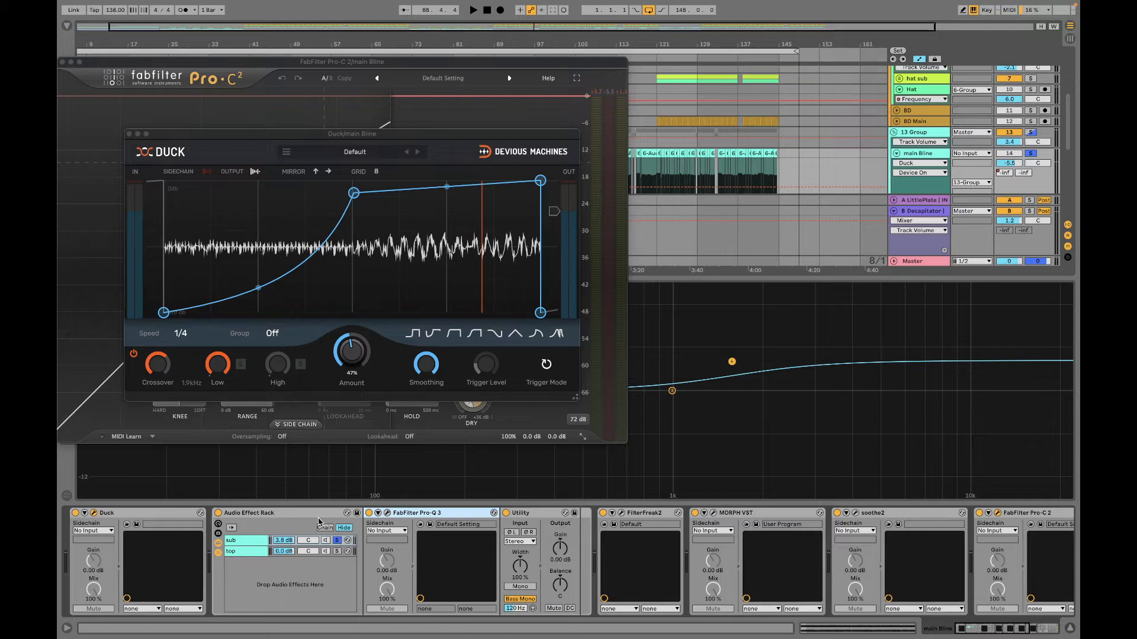
click(337, 540)
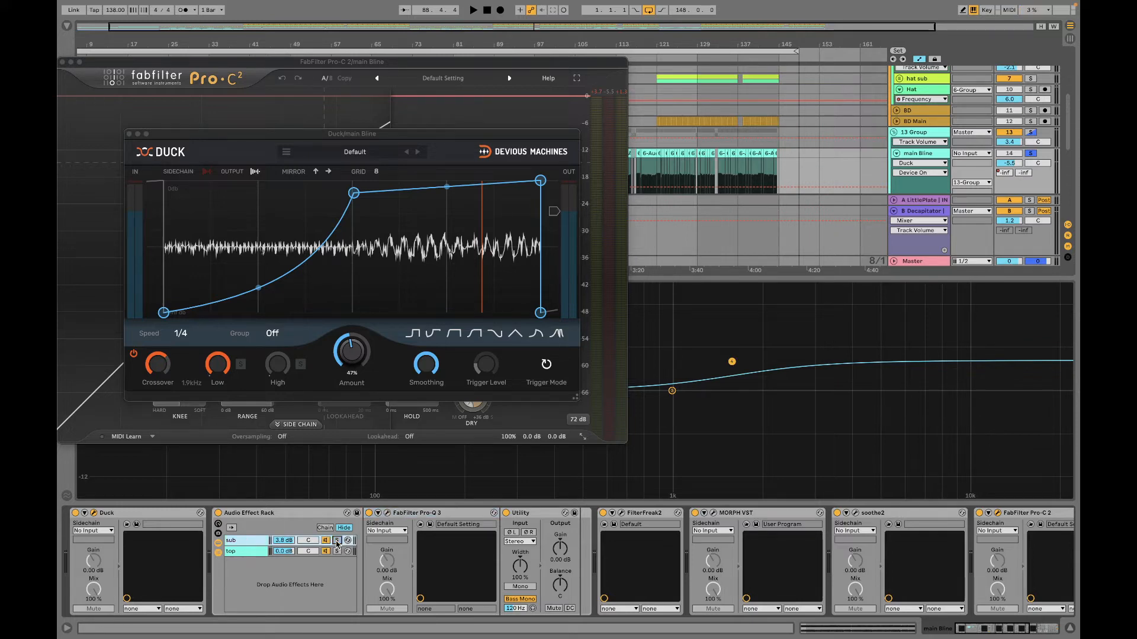
click(387, 520)
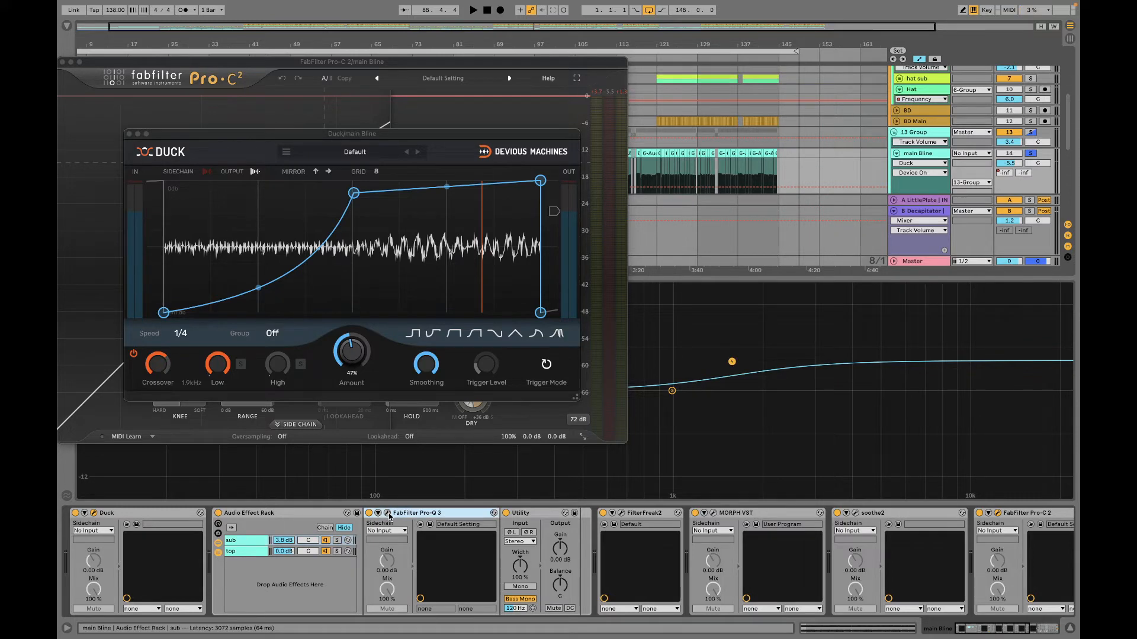
click(388, 513)
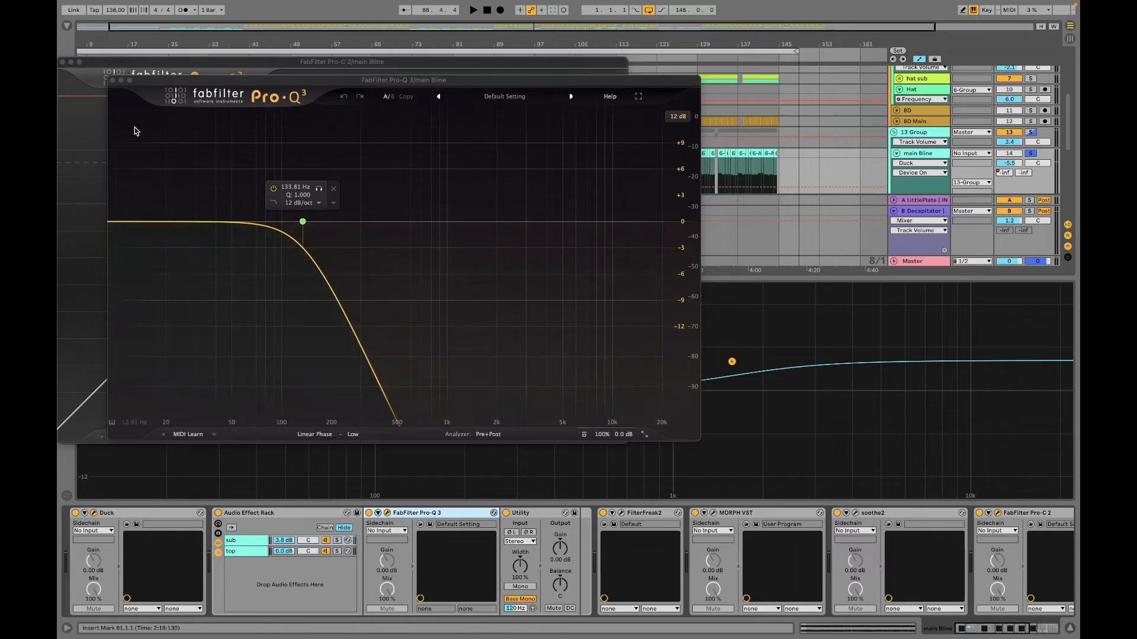
click(112, 80)
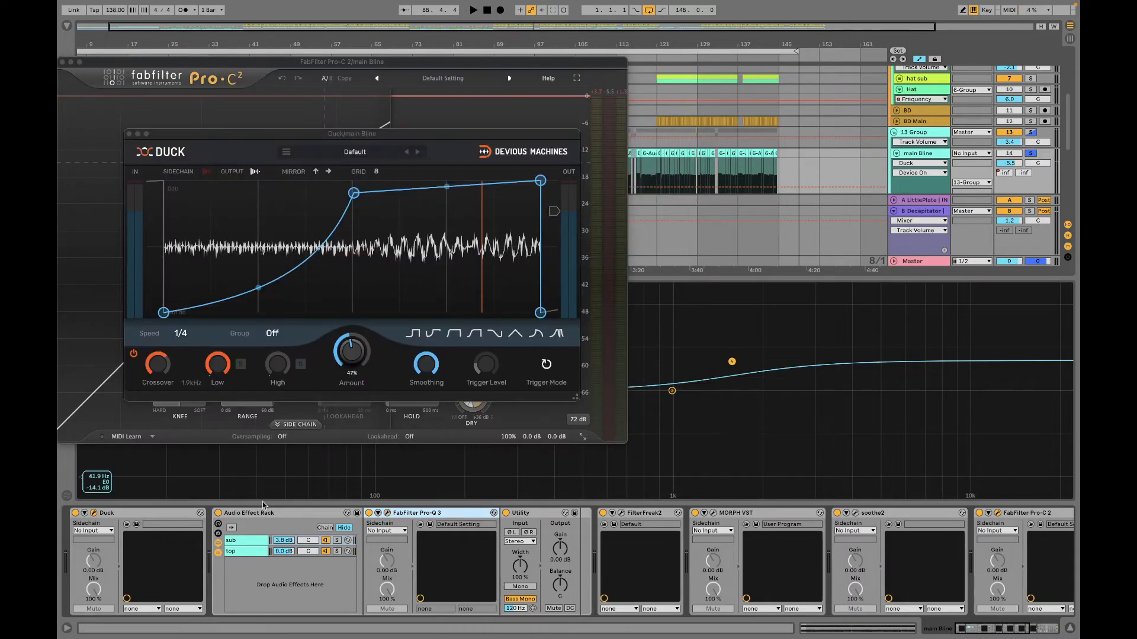
Step: Solo the Audio Effect Rack's top chain during playback and open its MicroShift plugin
click(337, 551)
key(space)
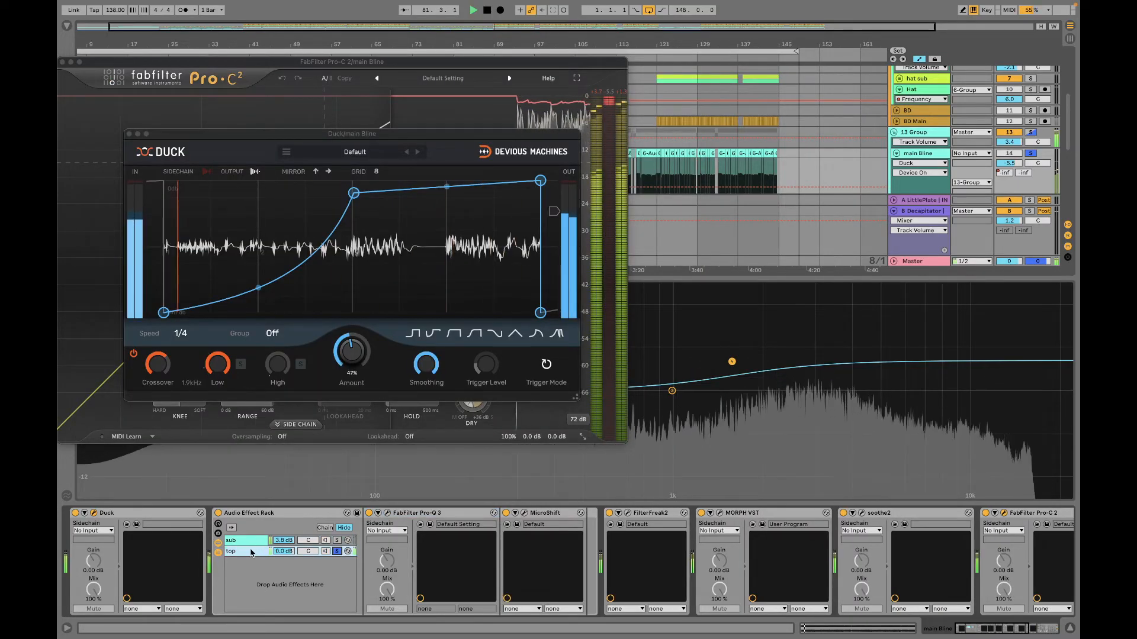
click(524, 514)
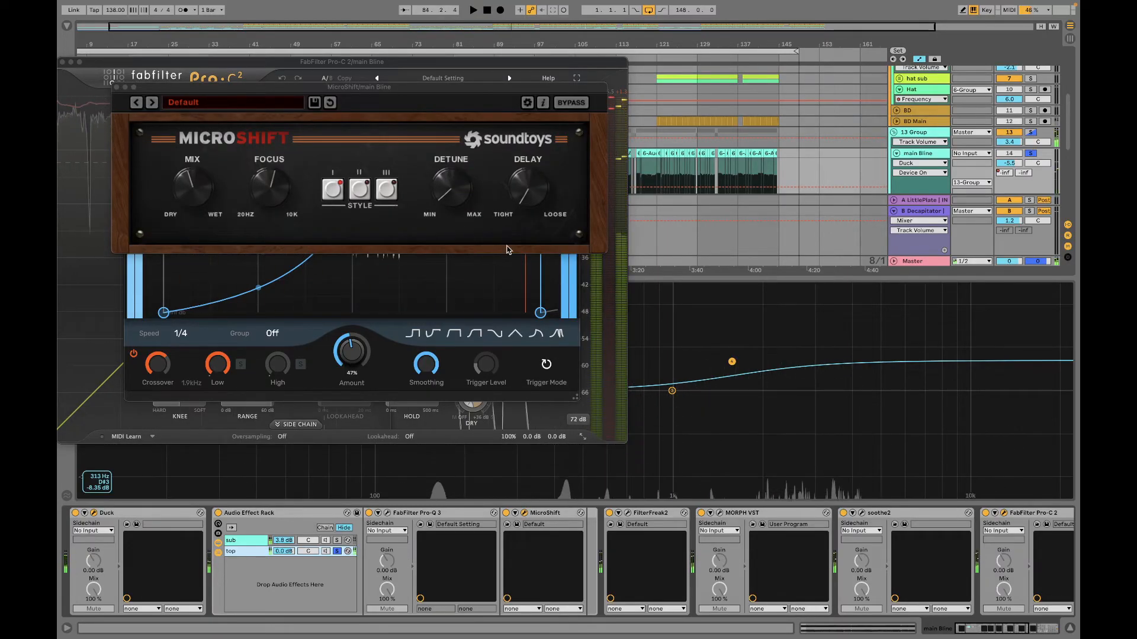
Step: Audition MicroShift's Delay turned up past Loose, return it toward Tight, and close the plugin window
drag(529, 200, 523, 65)
key(space)
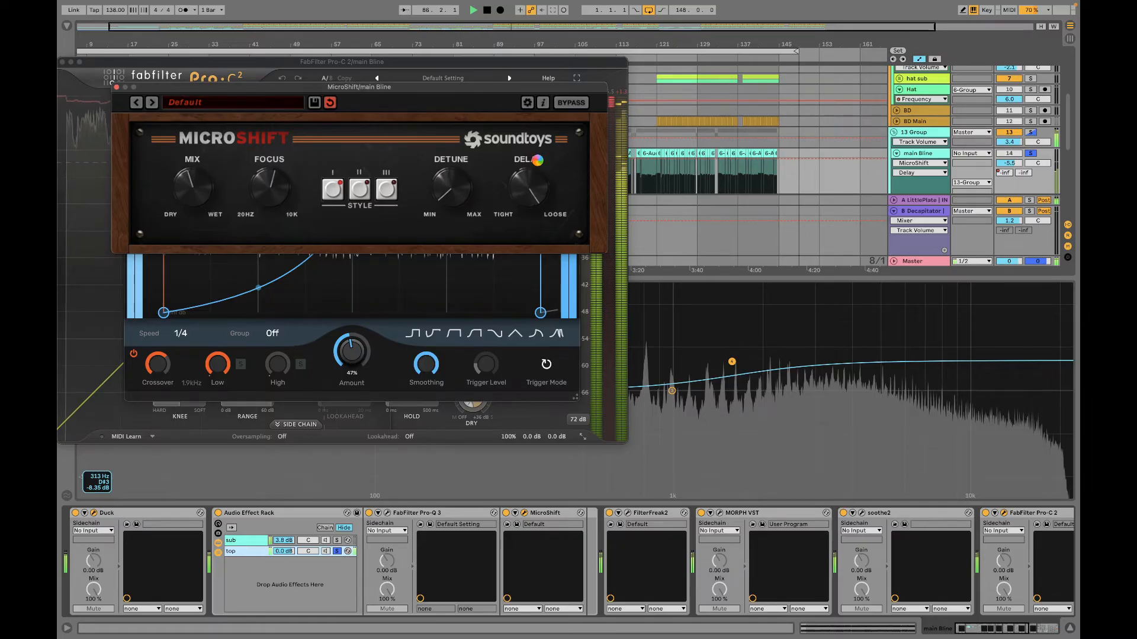
drag(535, 190, 536, 174)
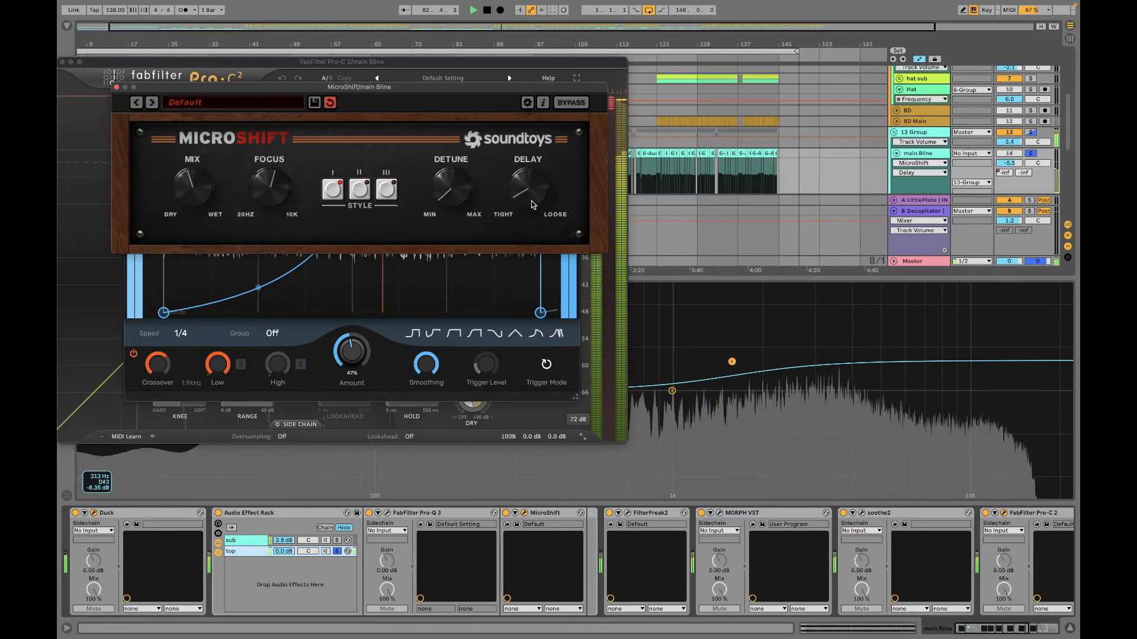
click(117, 87)
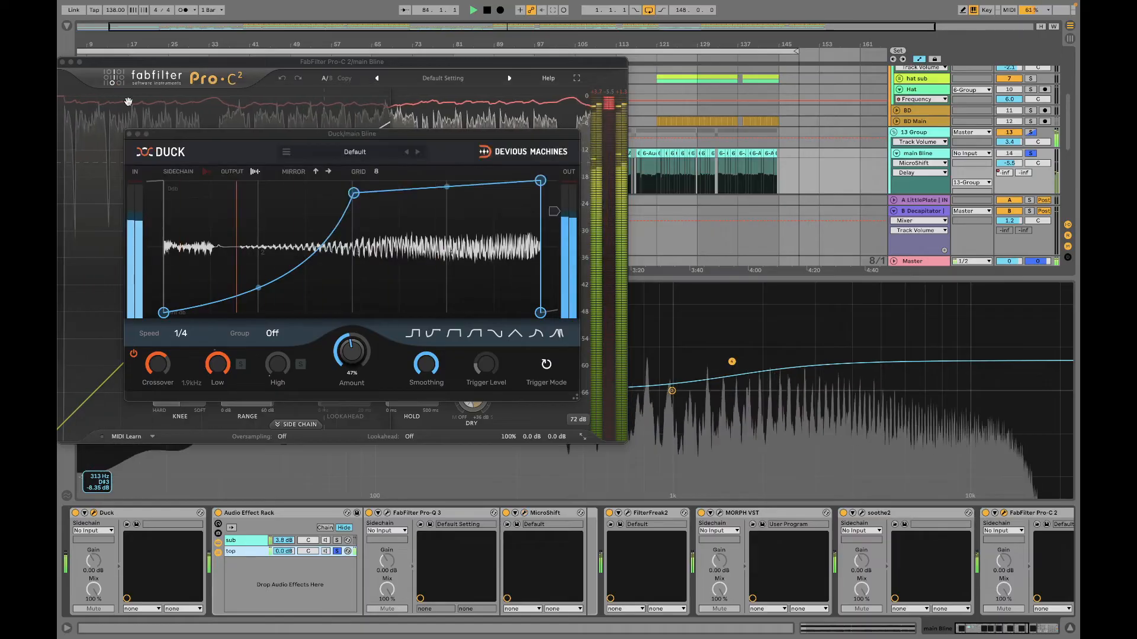
Step: Open main Bline's FilterFreak2, compare the loop with the effect bypassed and active, and close its window
key(space)
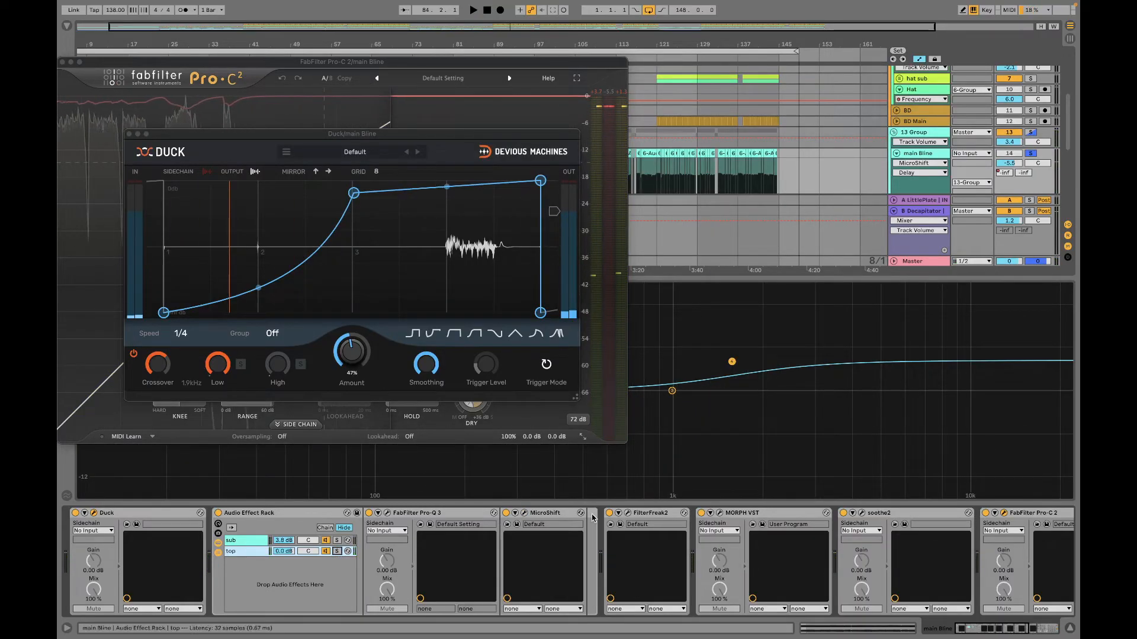
click(628, 513)
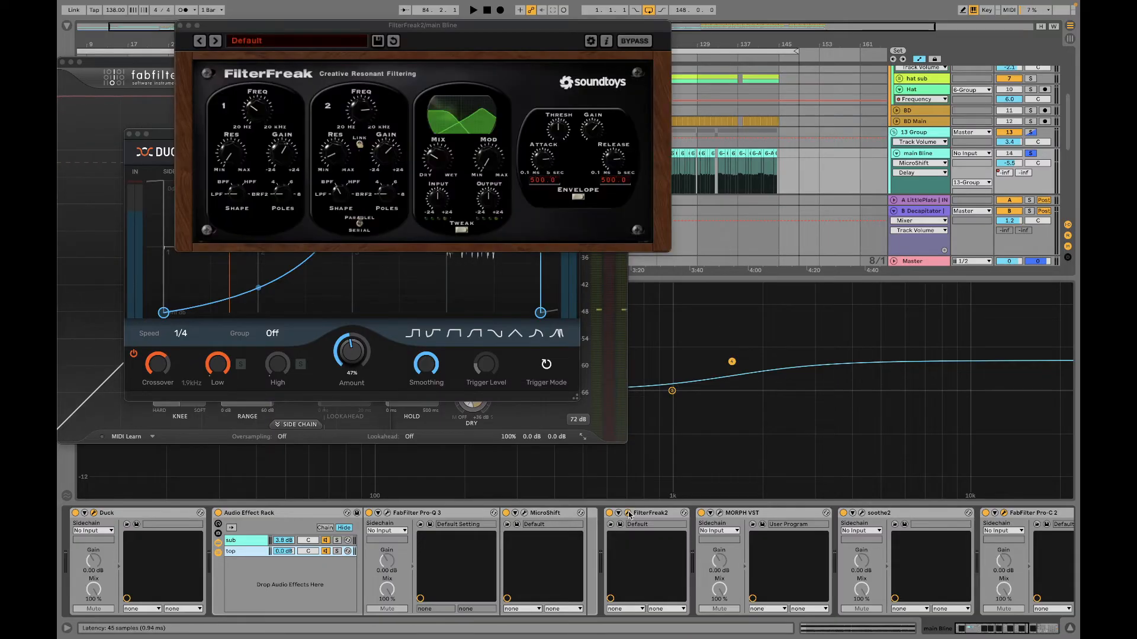
key(space)
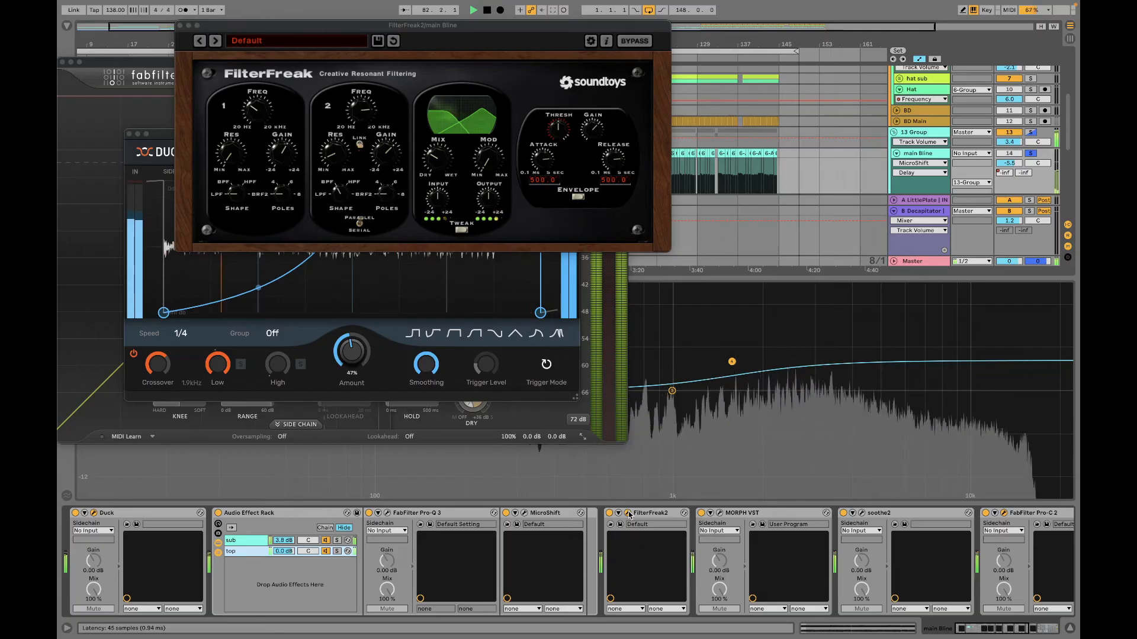
click(609, 513)
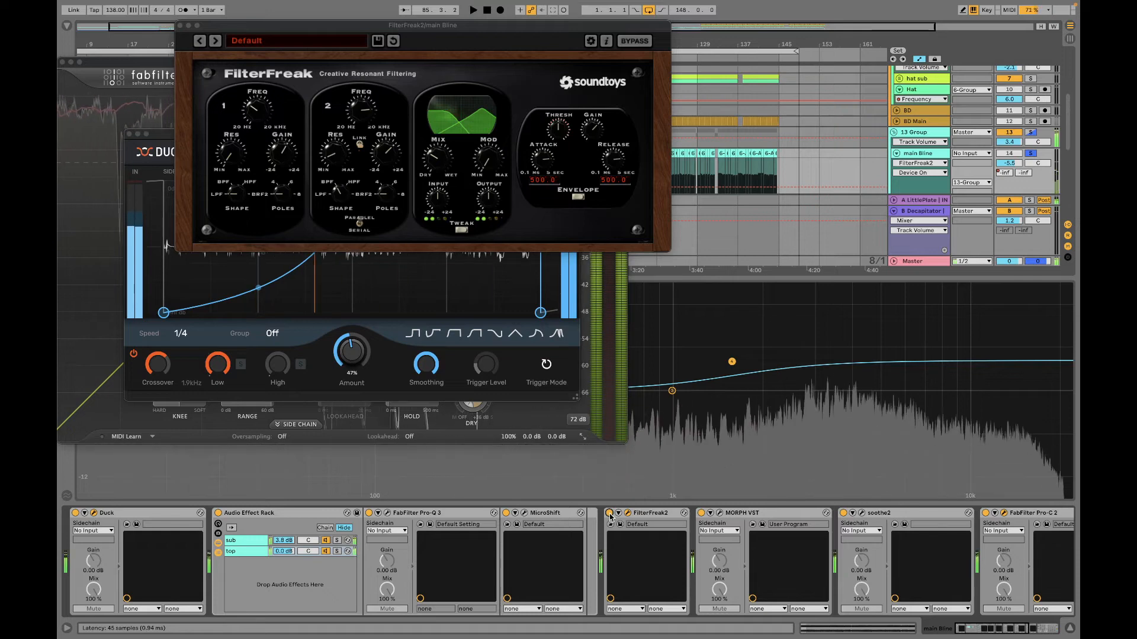
key(space)
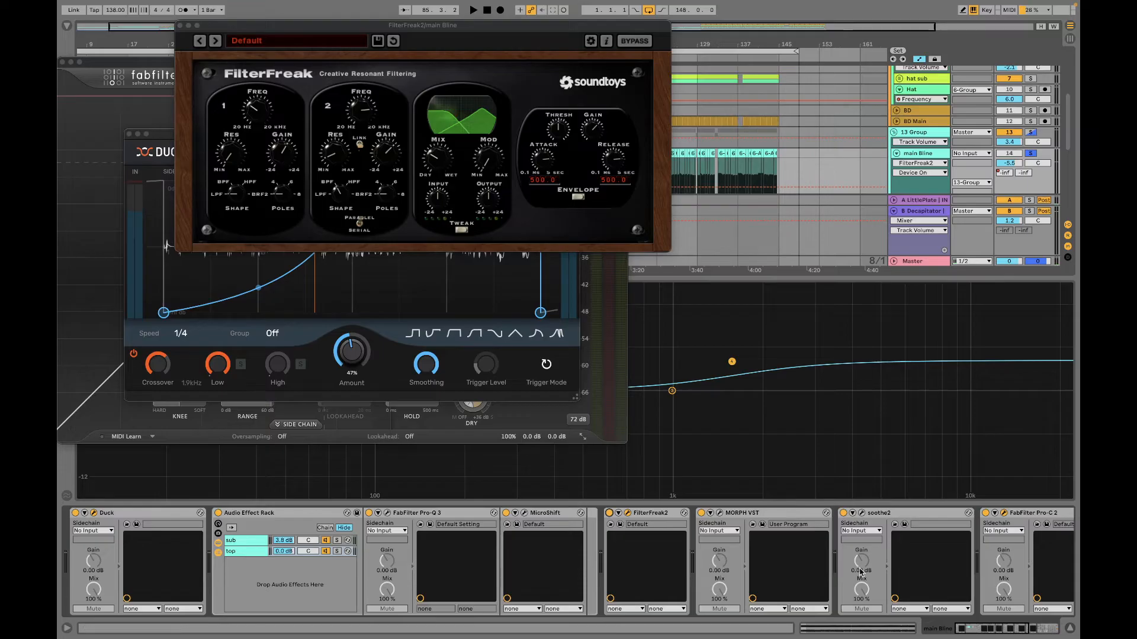
scroll(829, 563, right, 5)
scroll(865, 572, left, 5)
click(180, 26)
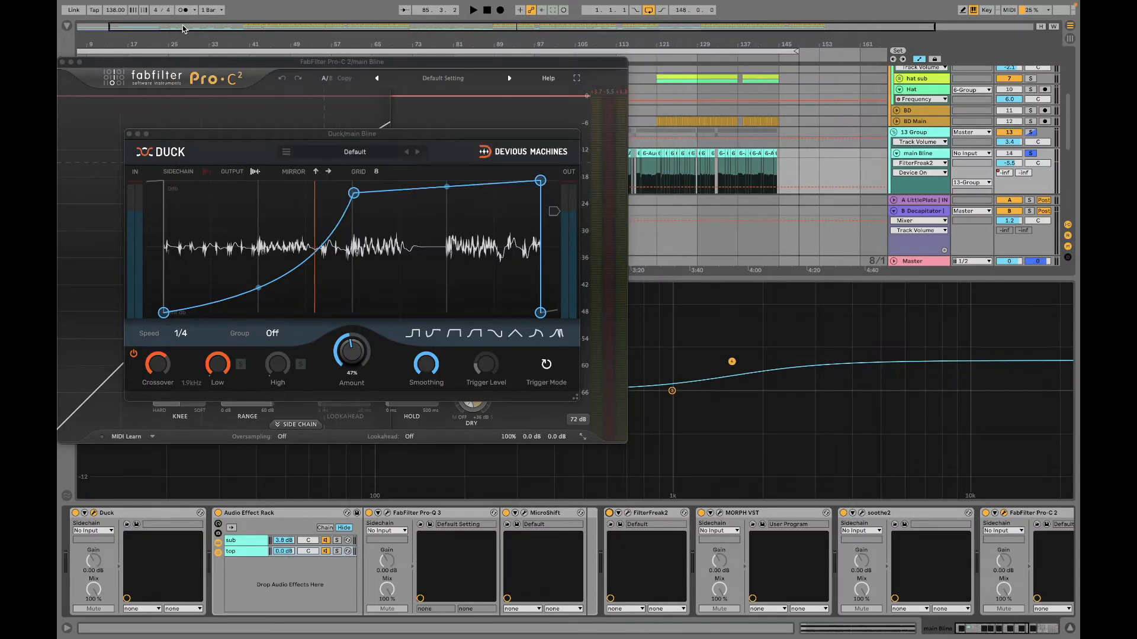
Step: Close the Duck and Pro-C 2 plugin windows and bring up main Bline's Duck again
click(129, 135)
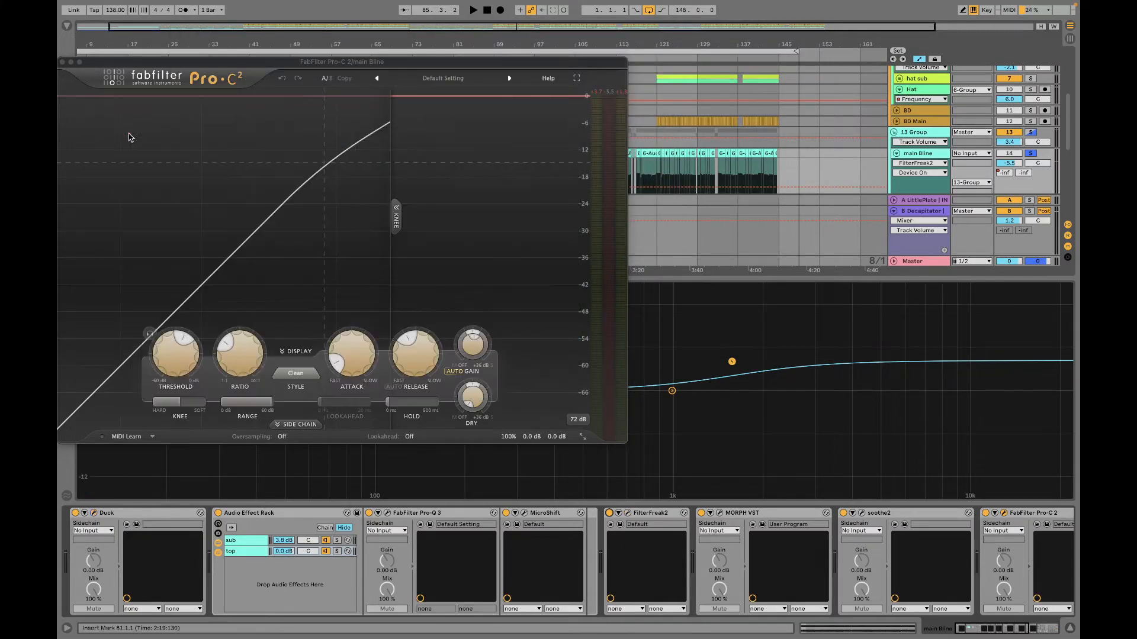
click(61, 63)
click(95, 514)
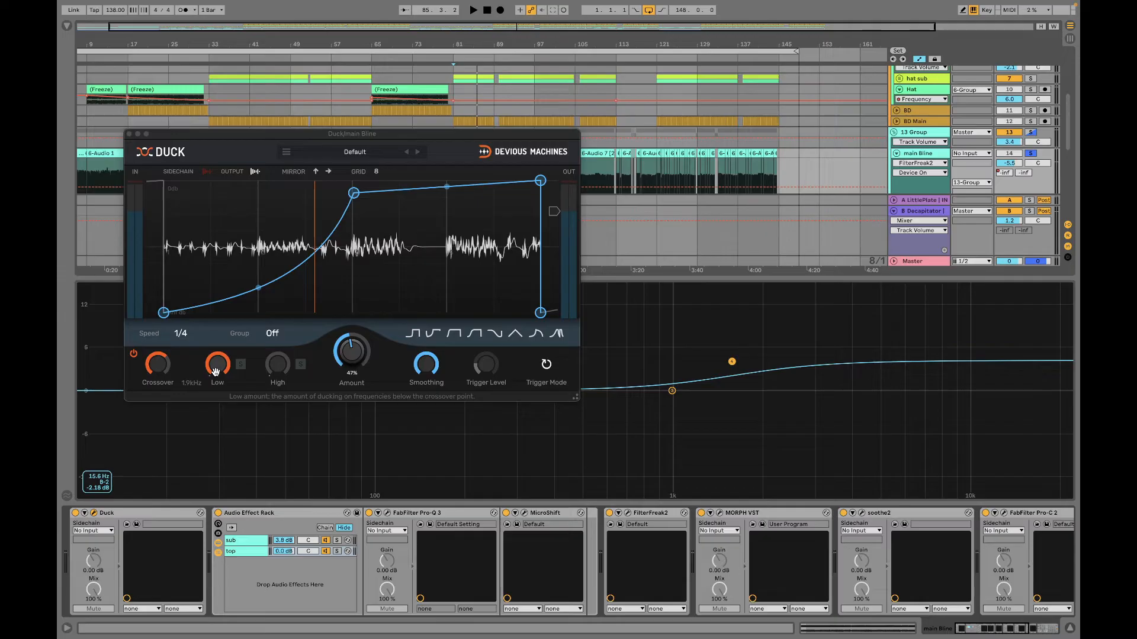
Step: Set the Crossover of main Bline's Duck to 1.8 kHz and audition the ducked bassline
click(156, 367)
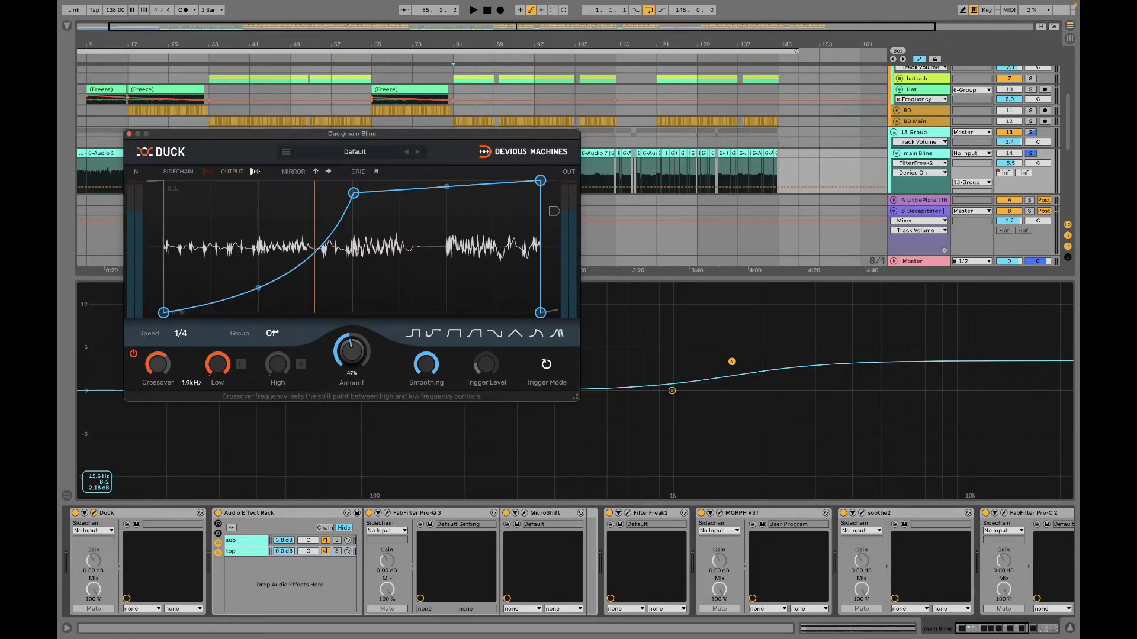
click(158, 368)
key(space)
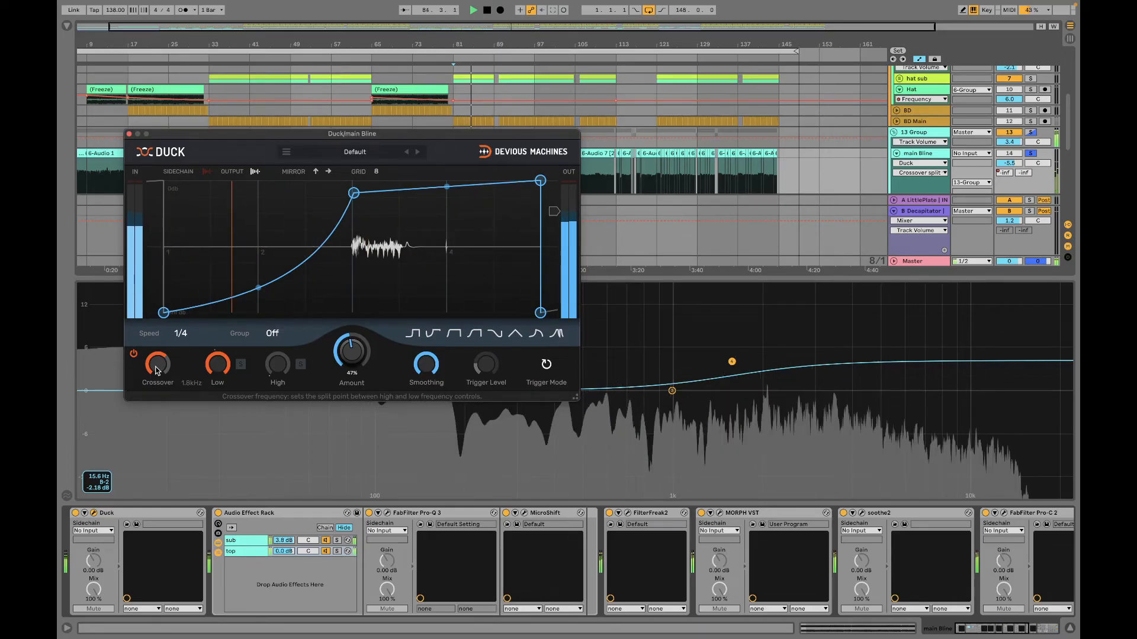
key(space)
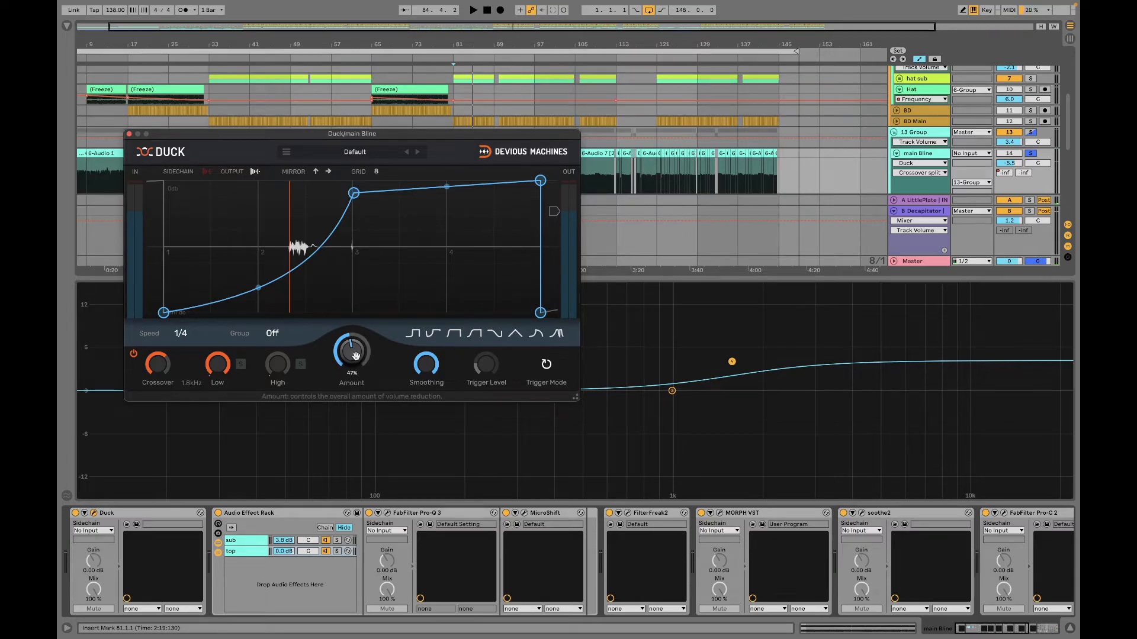
Step: Unsolo main Bline, audition the BD track in solo from bar 65, and unsolo it
click(1030, 155)
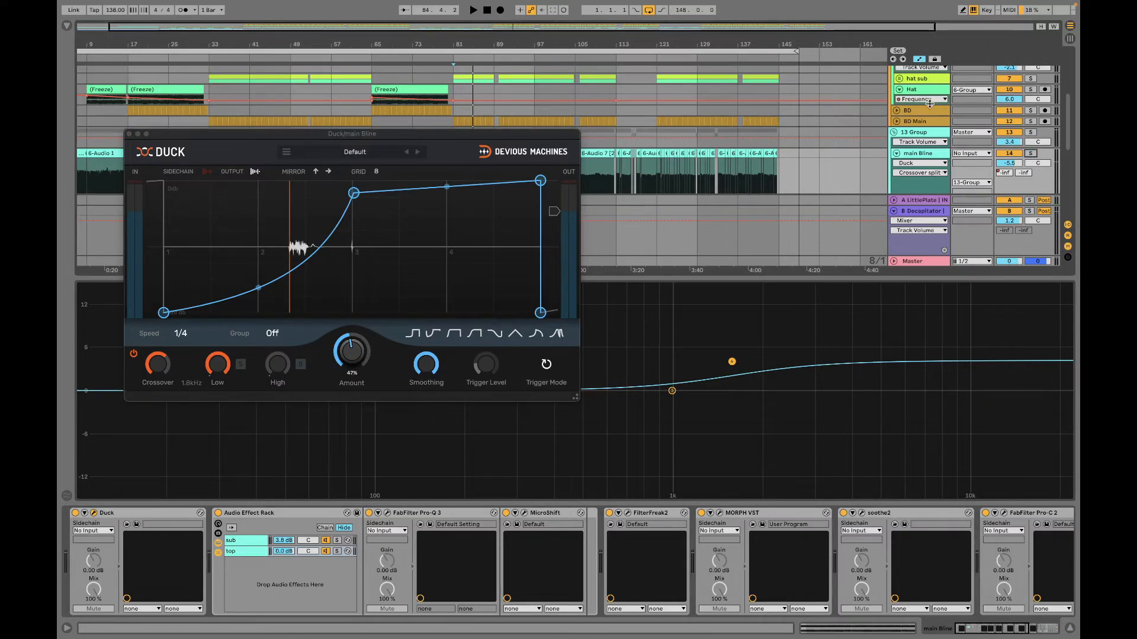
click(933, 122)
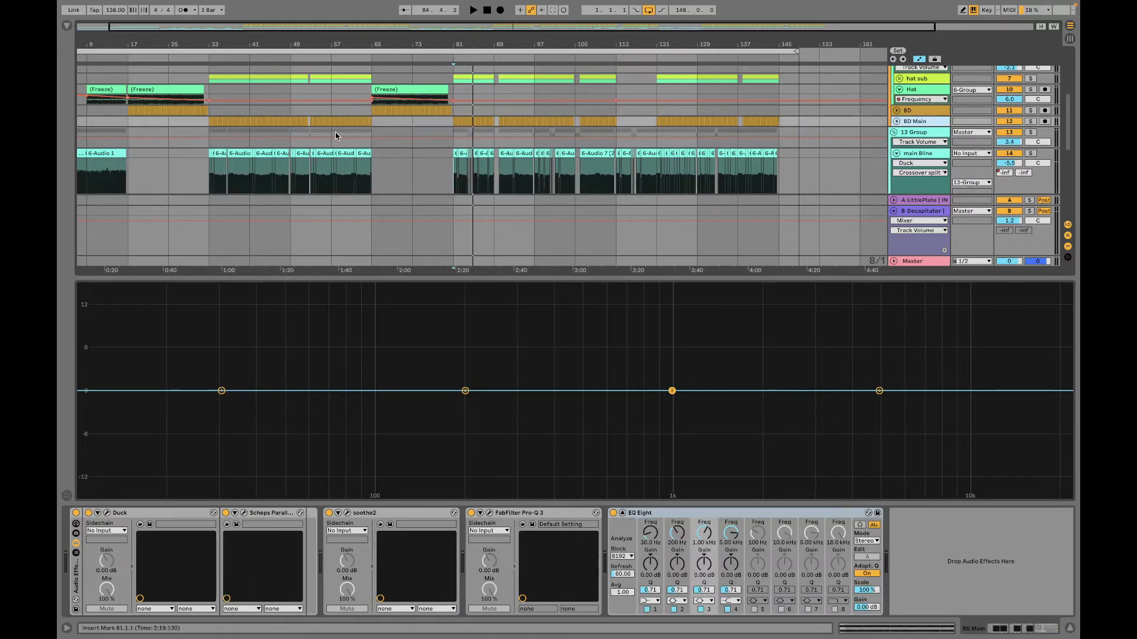
click(368, 116)
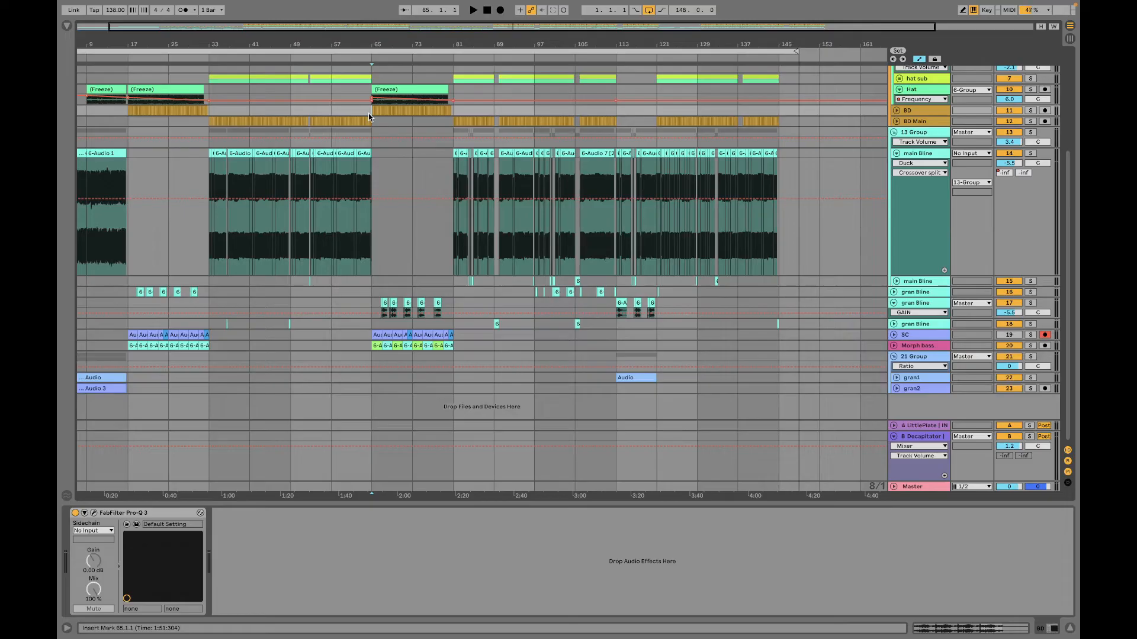
click(1031, 111)
key(space)
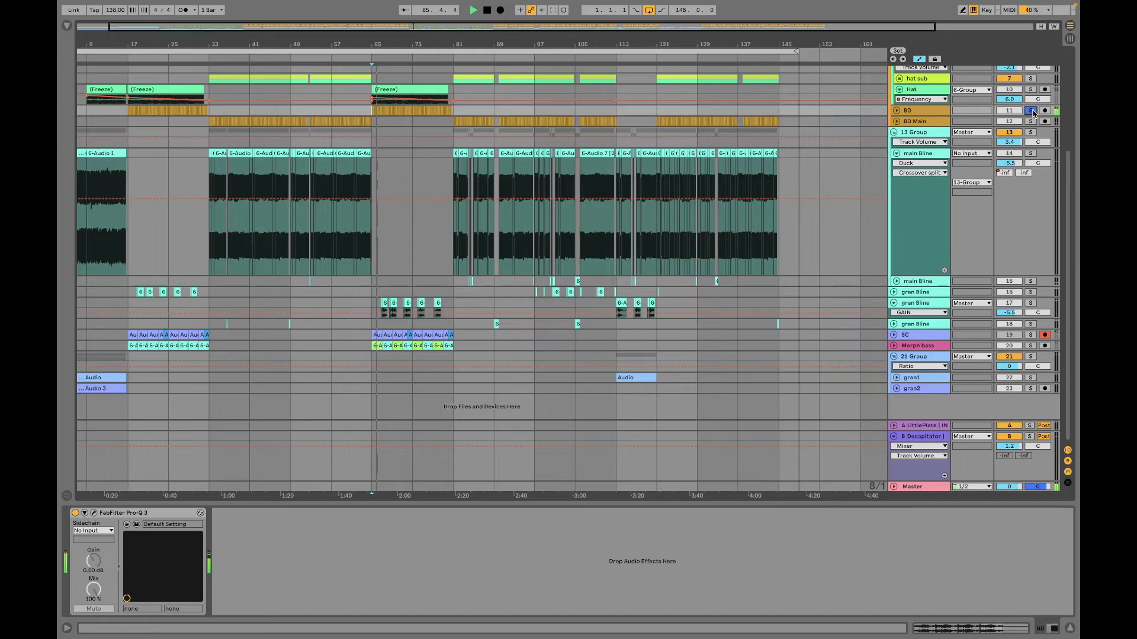
key(space)
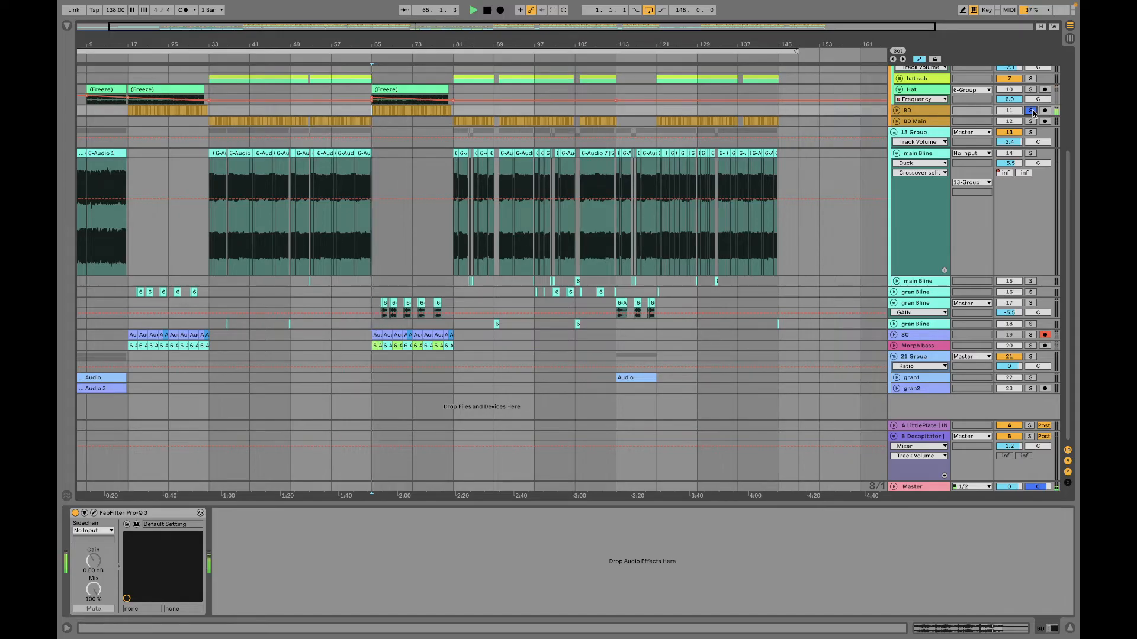
click(1032, 111)
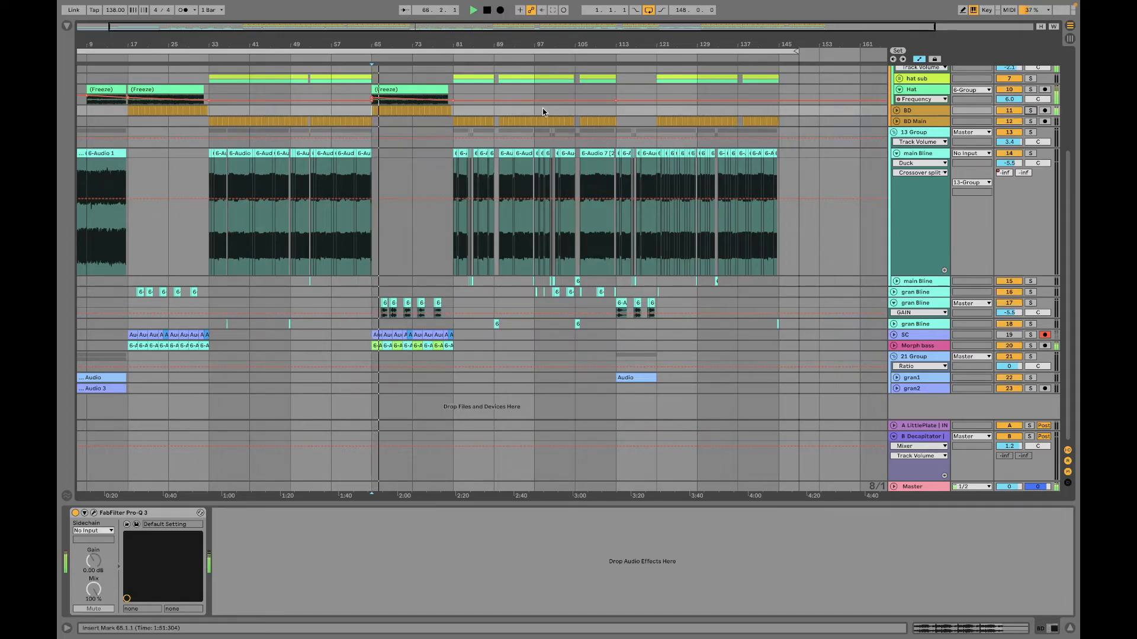
Step: Audition the BD Main track in solo from bar 81 and show its device chain
click(453, 112)
key(space)
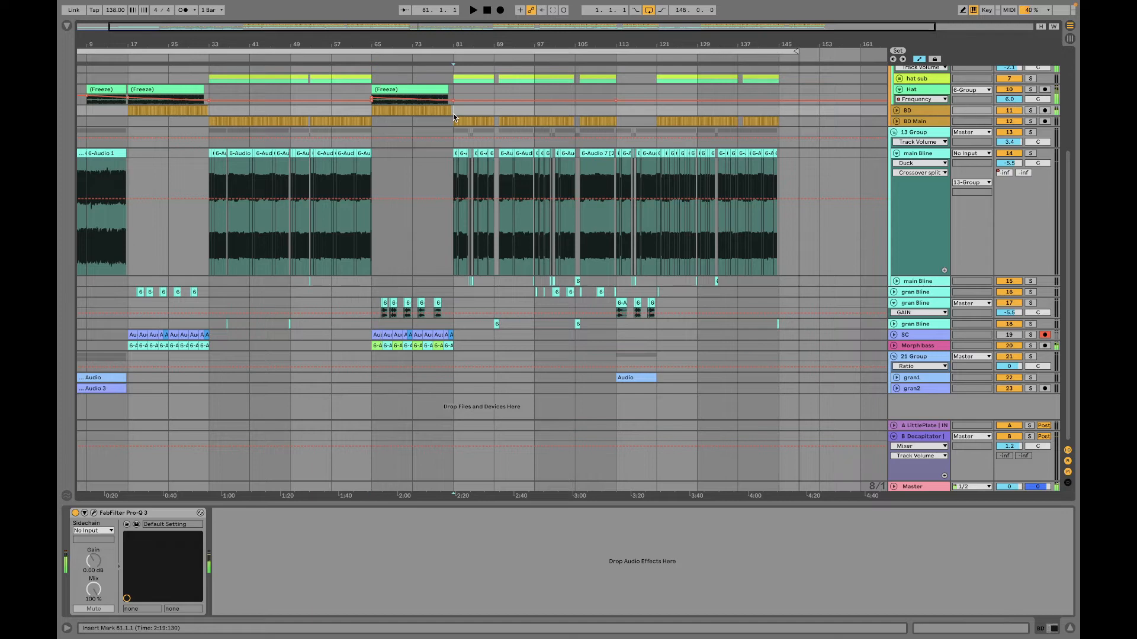
click(1028, 123)
key(space)
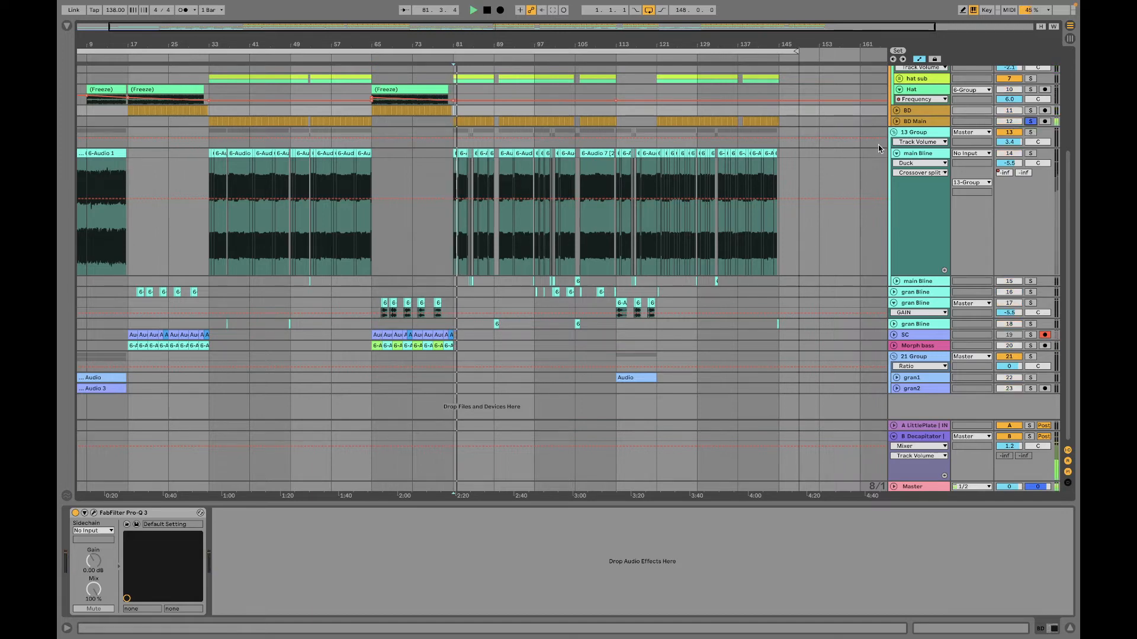
click(913, 122)
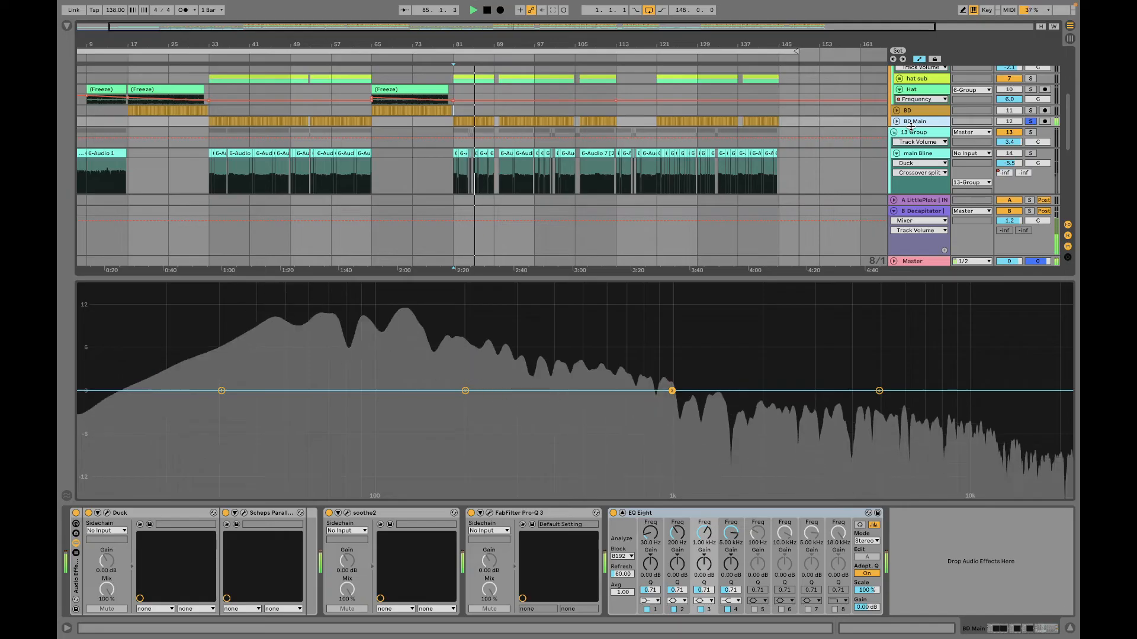
key(space)
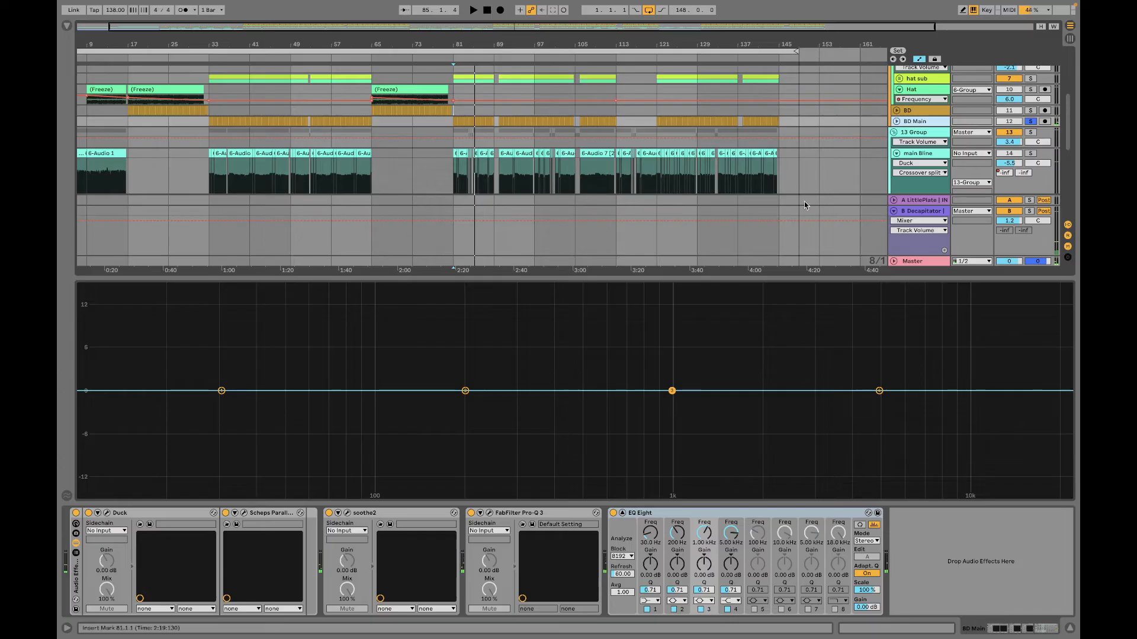
Step: Open BD Main's Duck plugin and compare the kick with Duck bypassed and active during playback
click(107, 514)
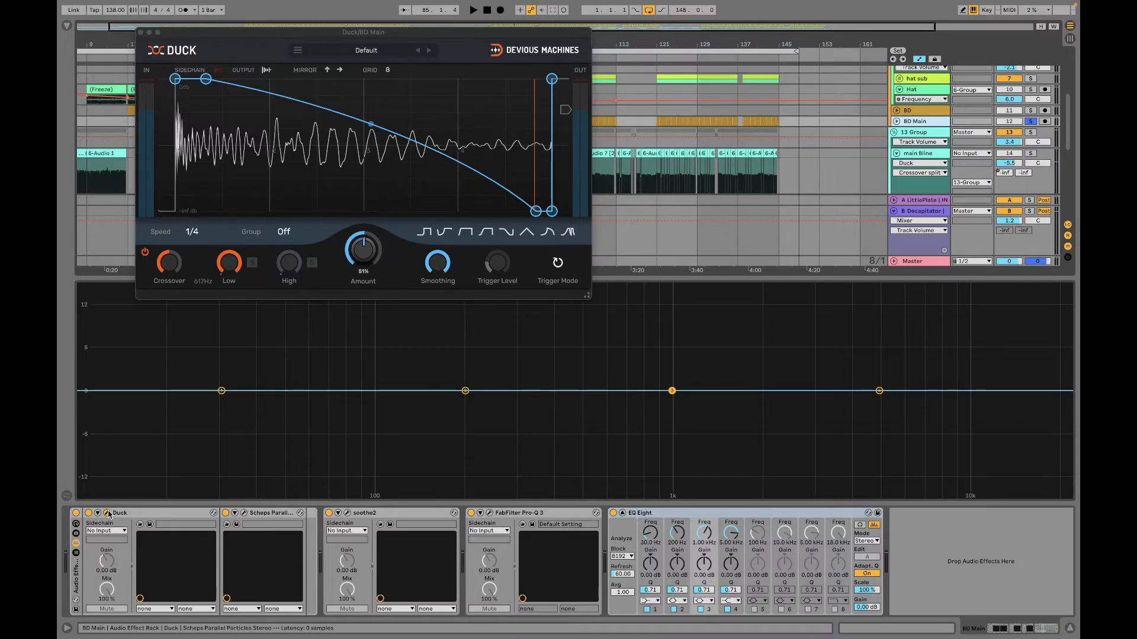
key(space)
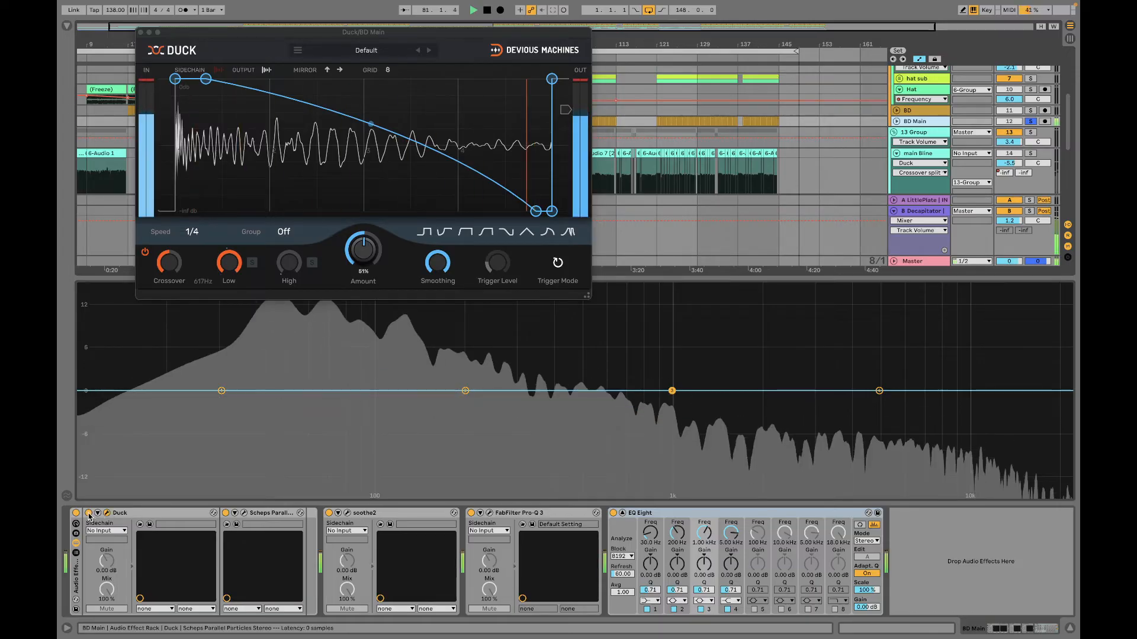
click(89, 514)
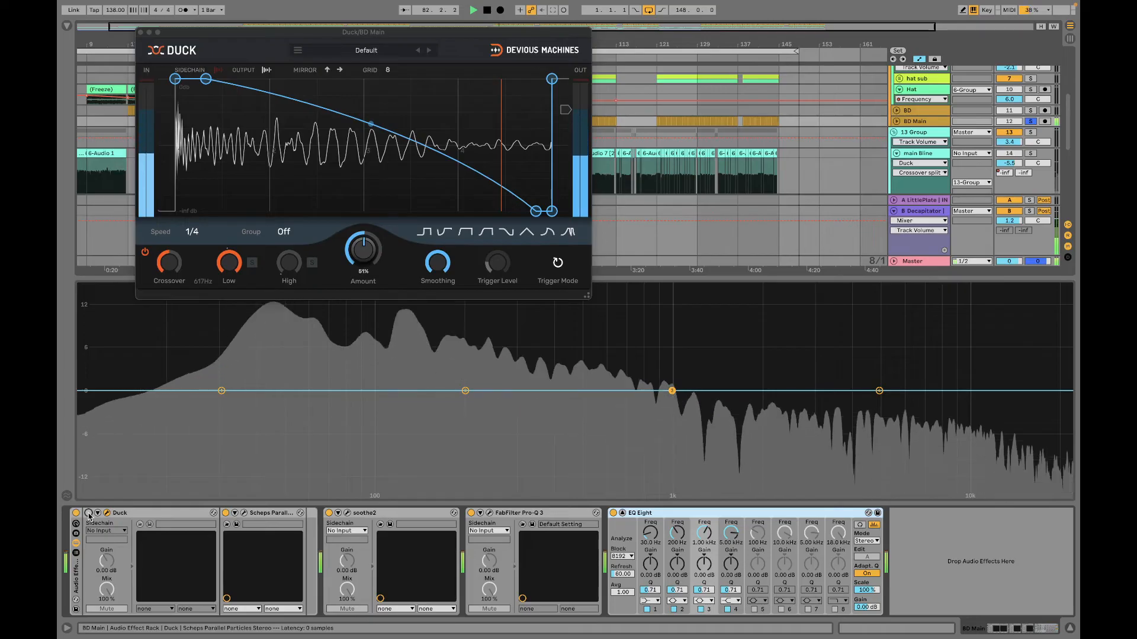
click(89, 513)
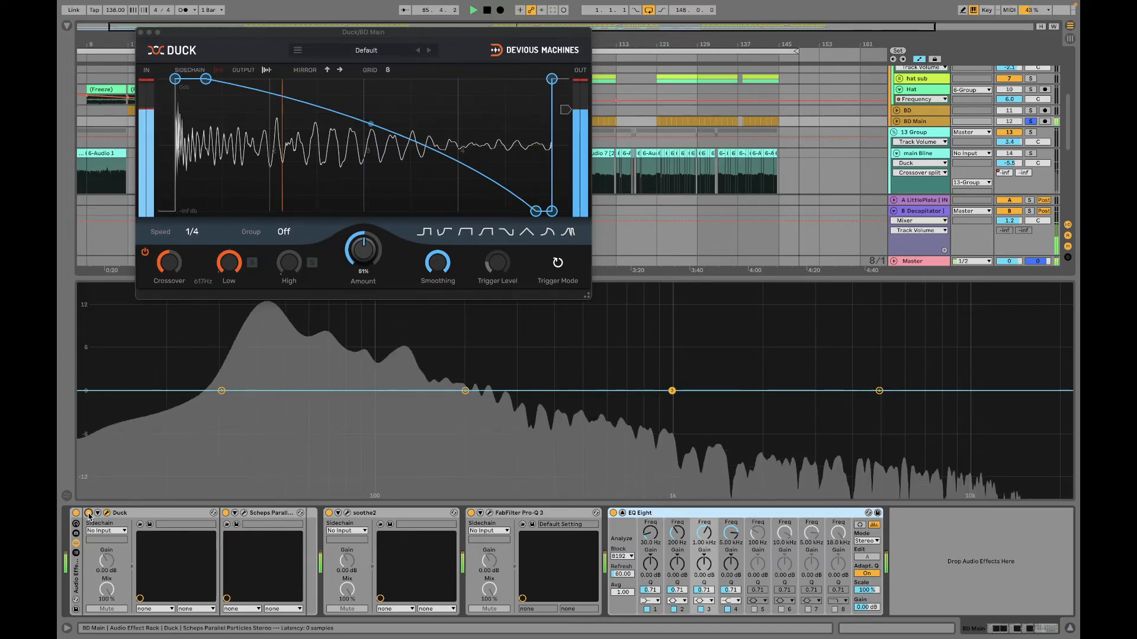
key(space)
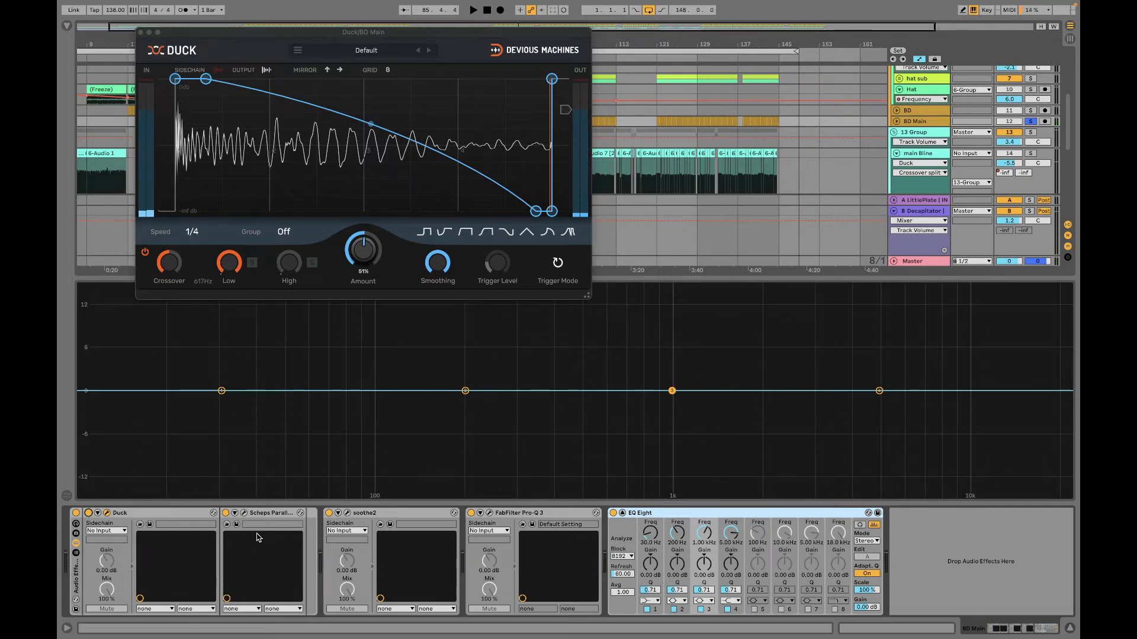
Step: Open Scheps Parallel Particles on BD Main and compare the kick with it bypassed and active
click(243, 513)
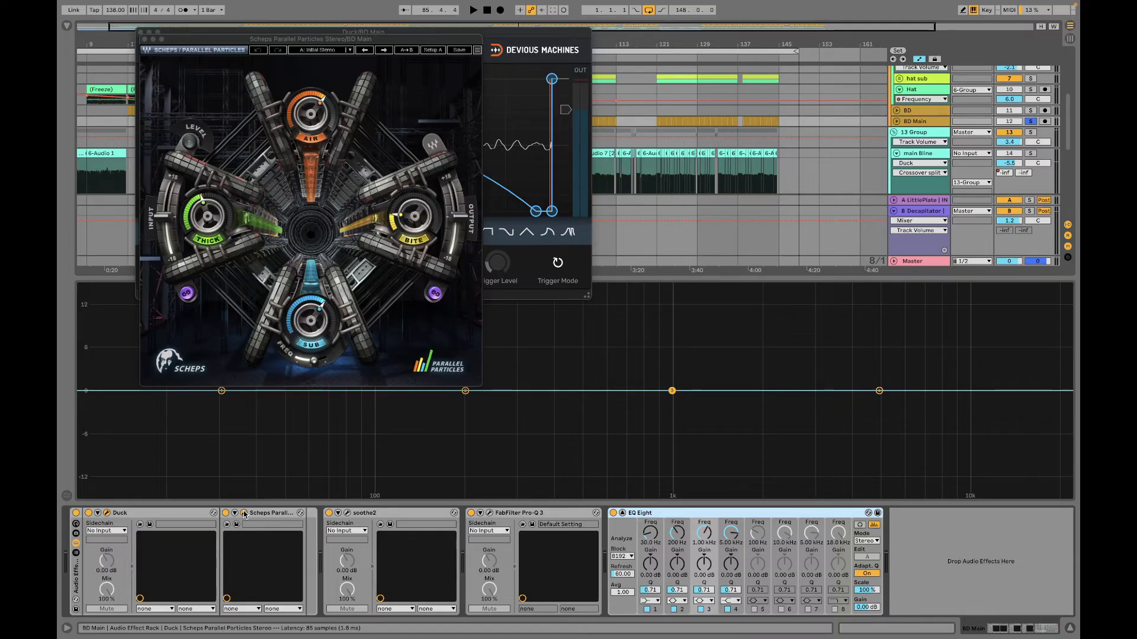
click(226, 513)
key(space)
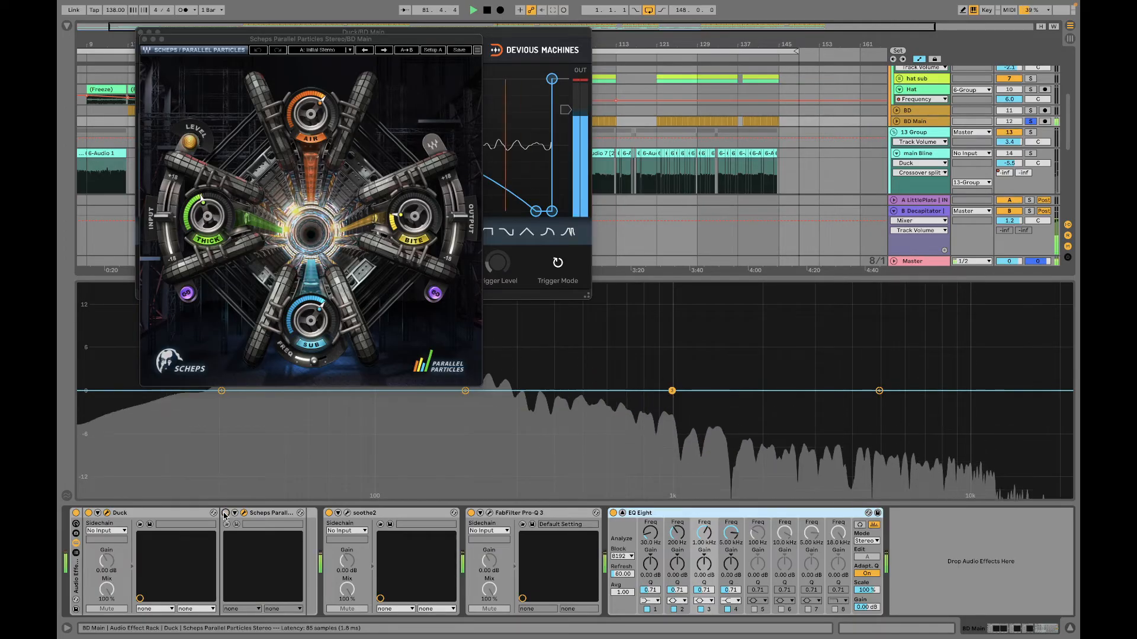
click(225, 513)
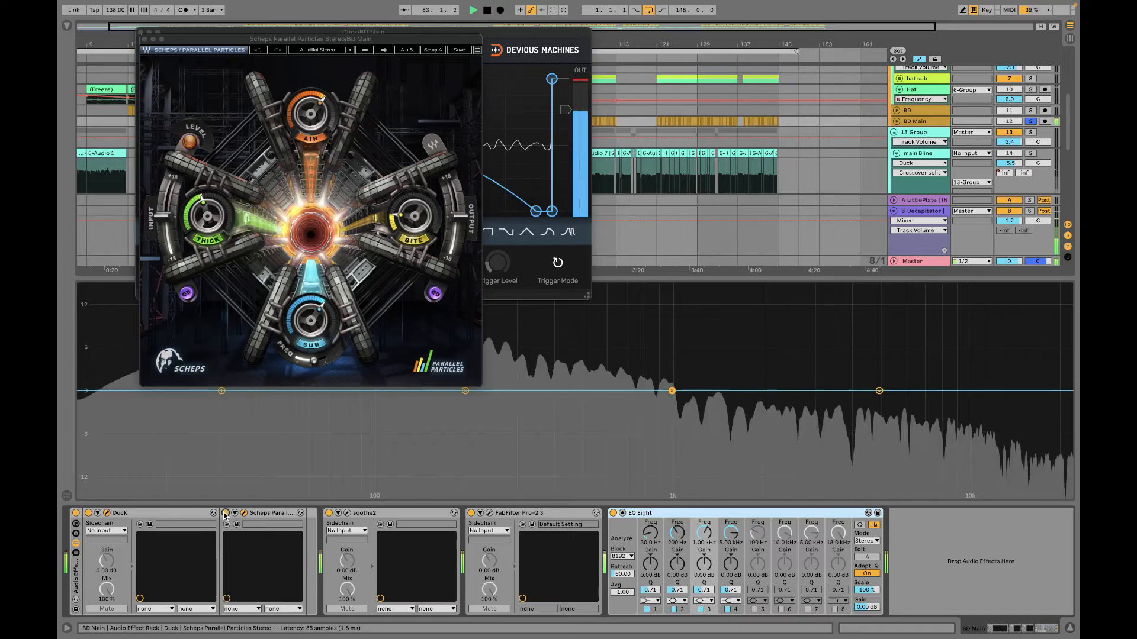
key(space)
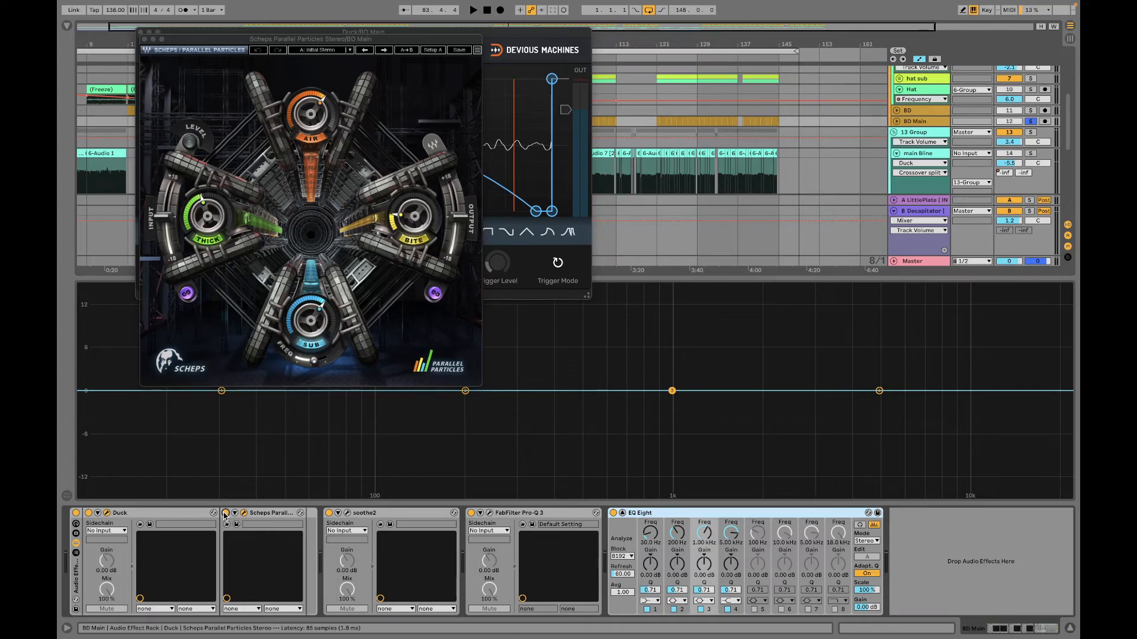
Step: Open BD Main's soothe2, move its window clear, and compare the kick with it bypassed and active
click(347, 514)
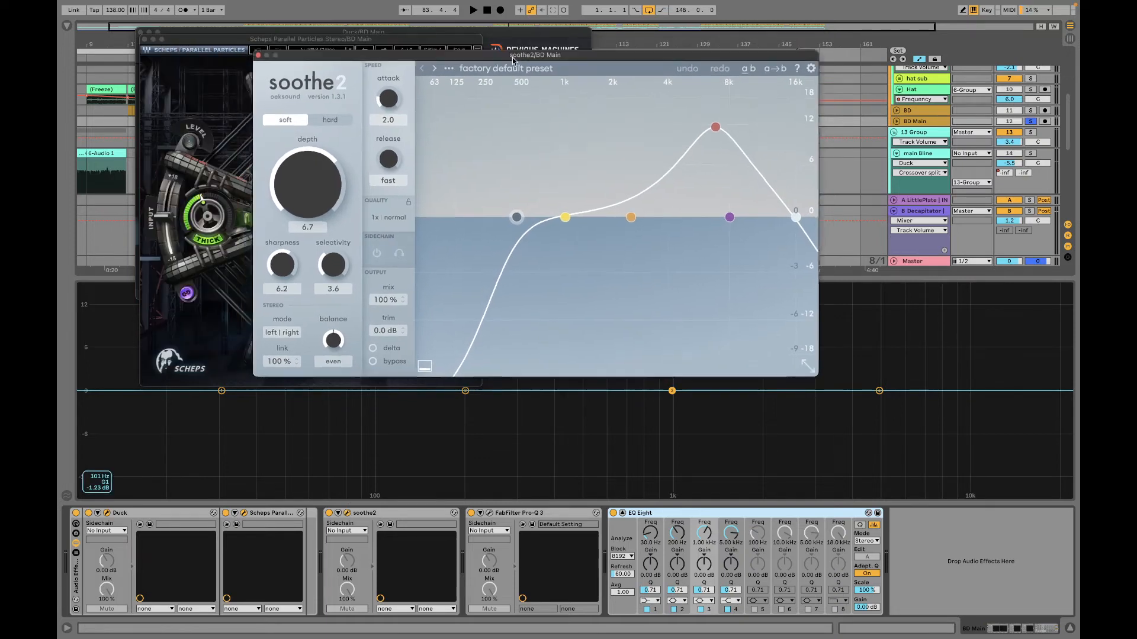
drag(402, 48, 491, 24)
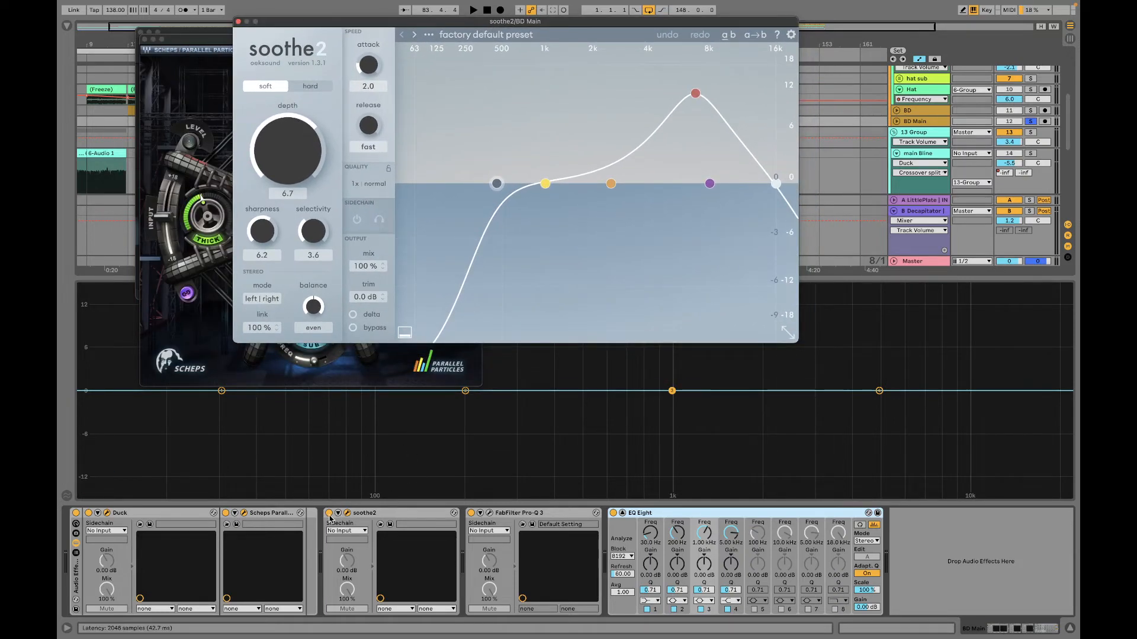
key(space)
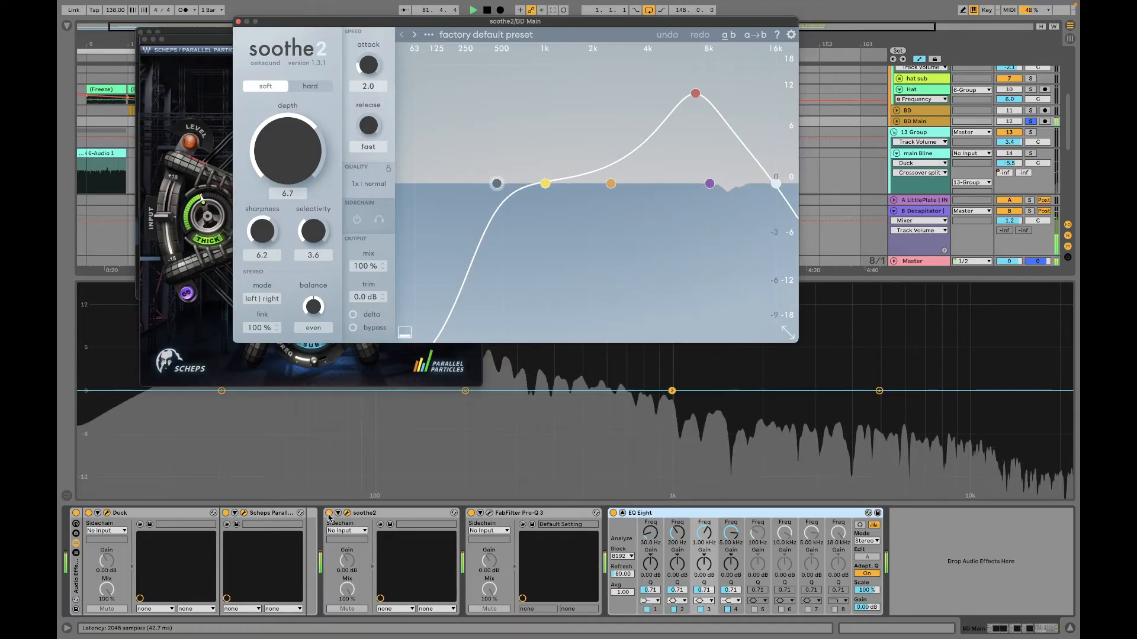
click(329, 514)
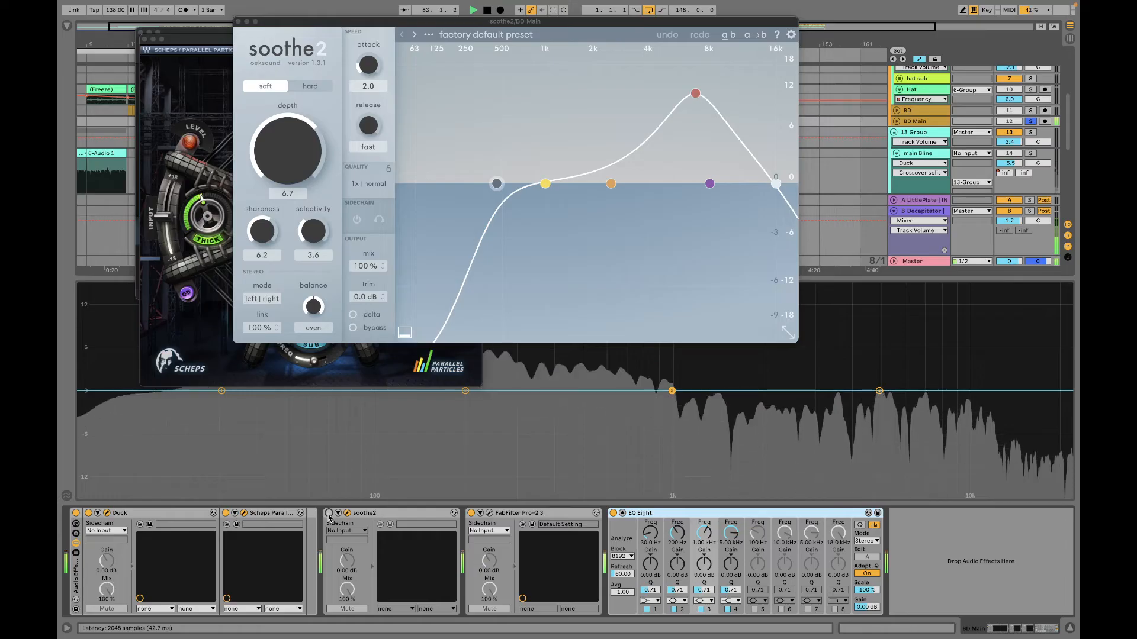
click(329, 514)
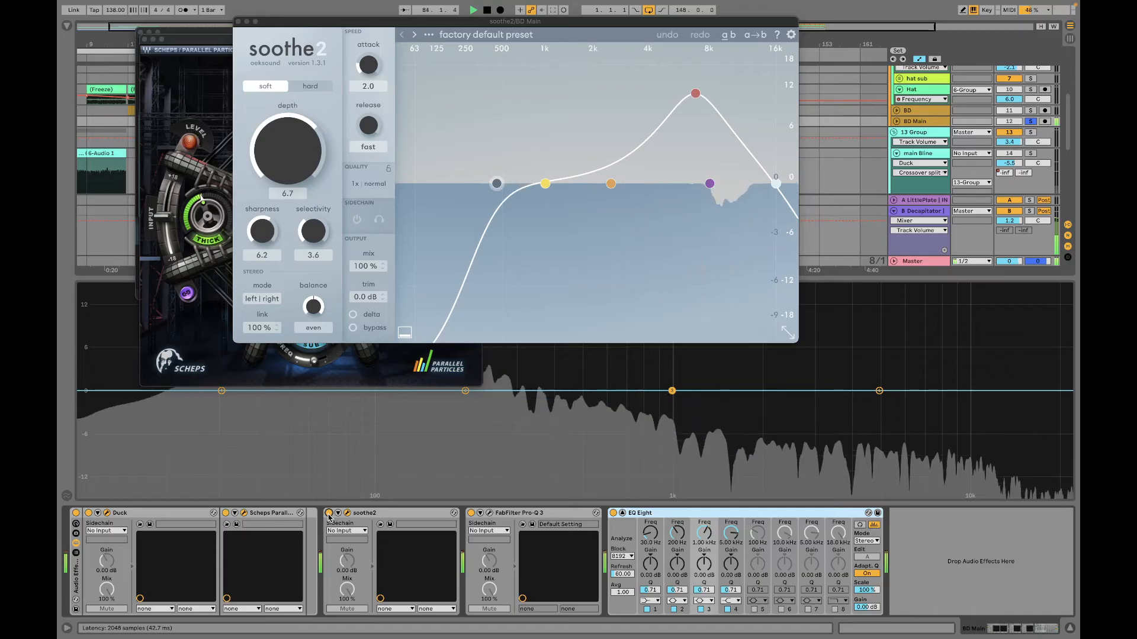
Step: Compare the kick once more with soothe2 bypassed and active, and stop playback
click(329, 514)
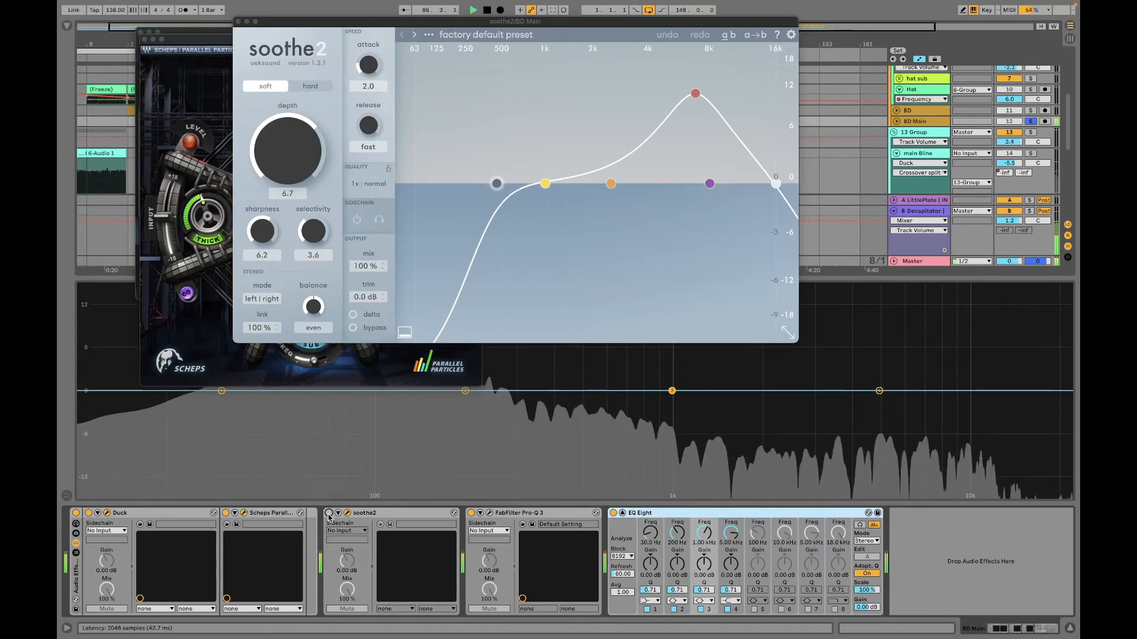
click(329, 514)
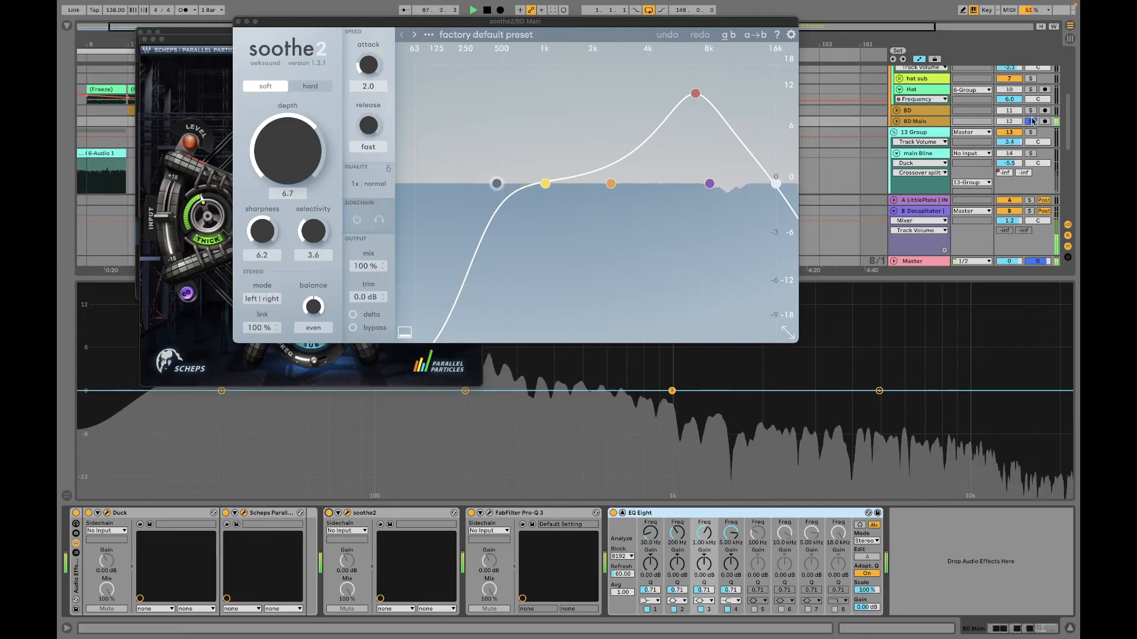
key(space)
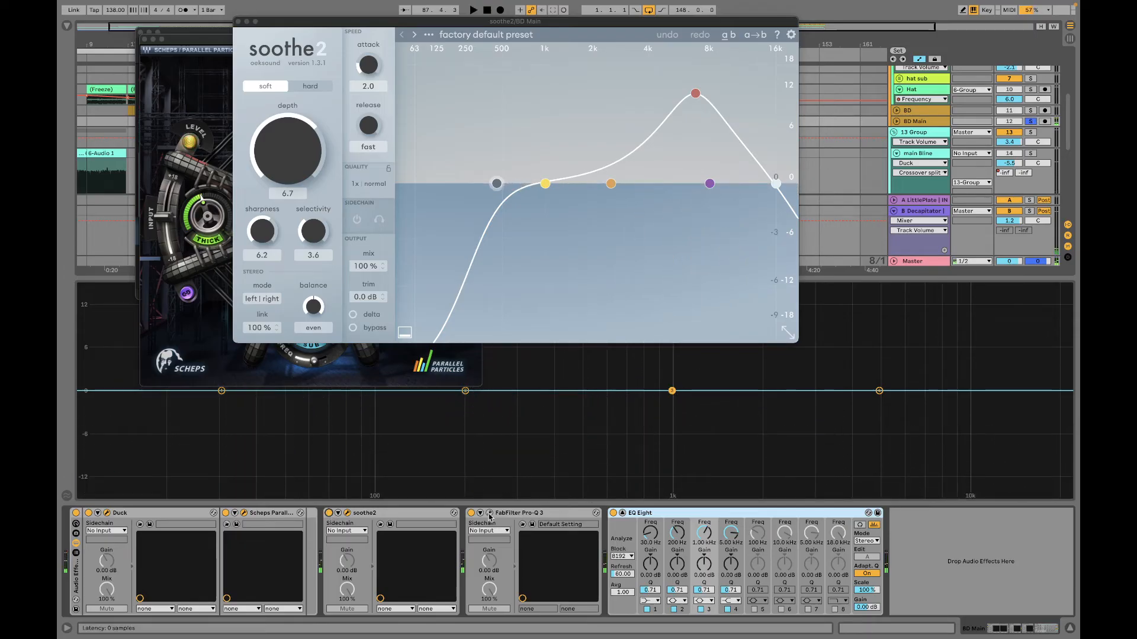
Step: Open BD Main's FabFilter Pro-Q 3 and audition its 490 Hz cut in solo during playback
click(489, 514)
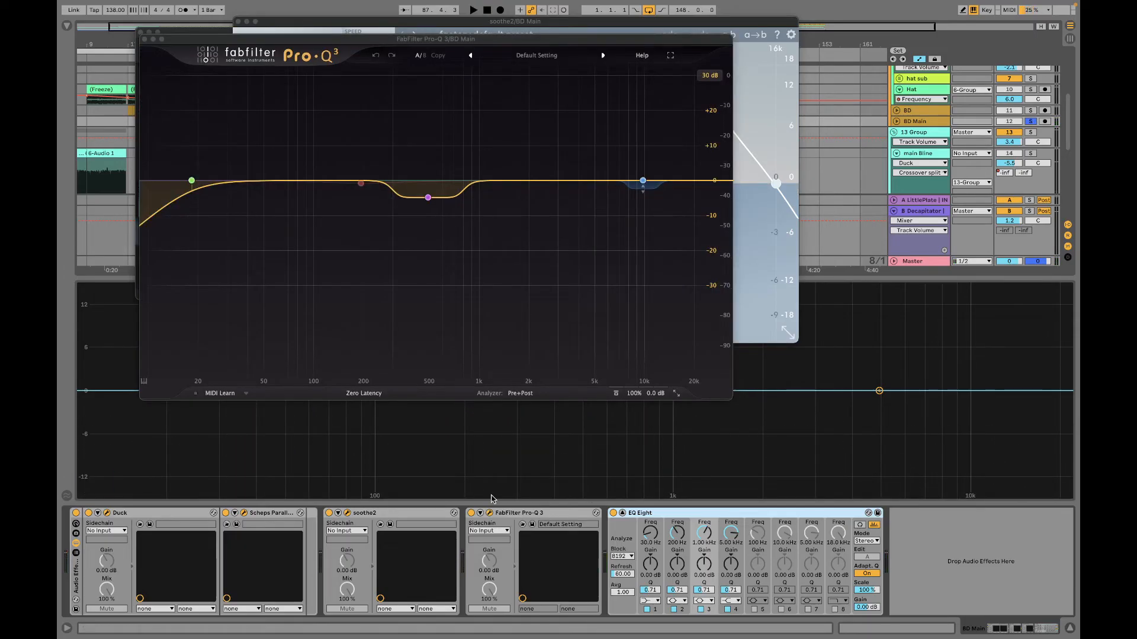
mouse_move(446, 211)
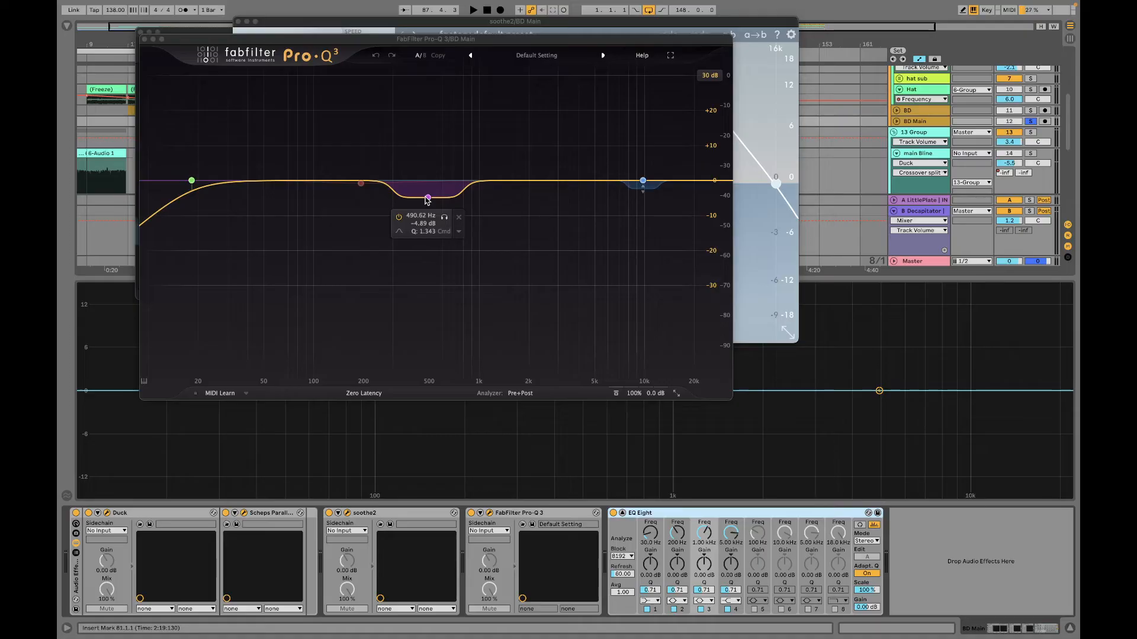
key(space)
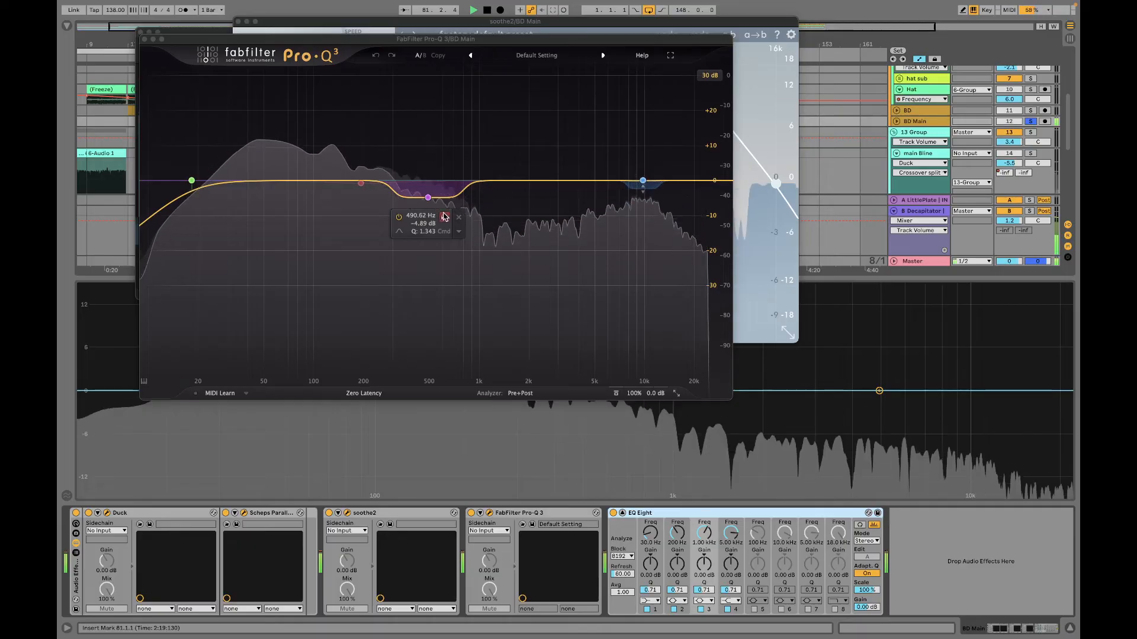
click(444, 216)
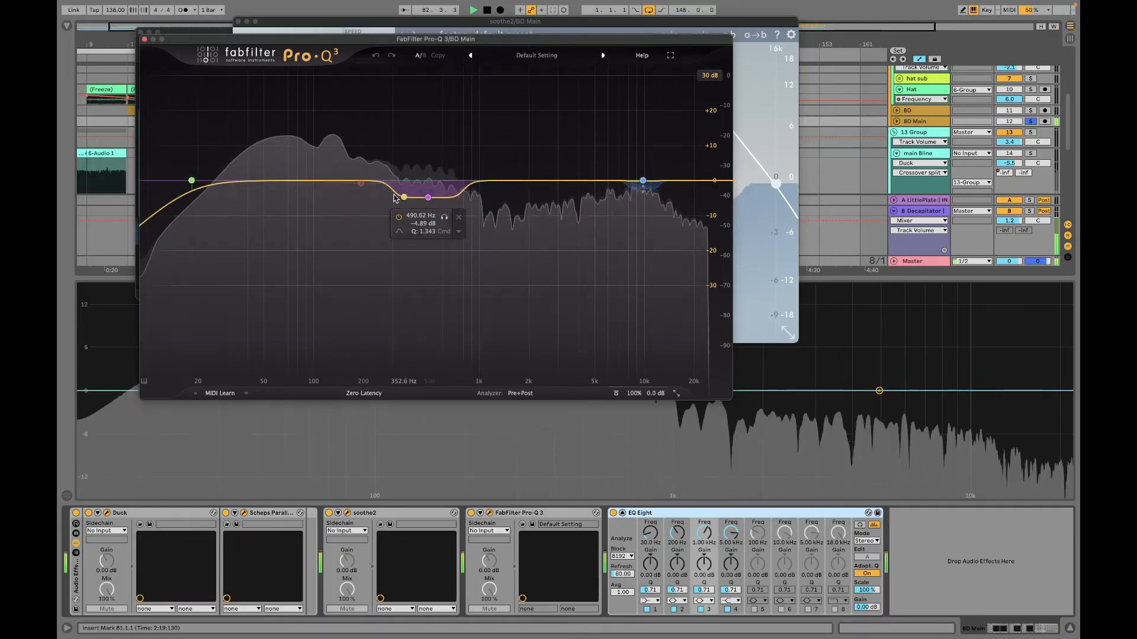
Step: Stop playback, move Pro-Q 3's disabled low-mid bell to about 205 Hz and -4.8 dB, and enable it
click(361, 184)
key(space)
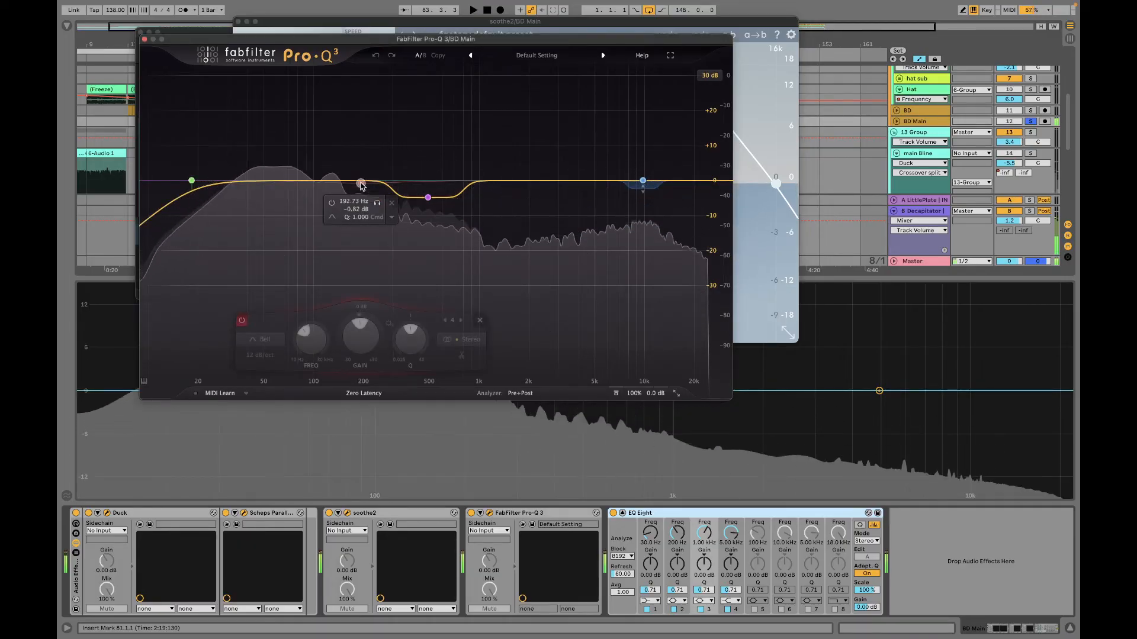
drag(362, 184, 365, 202)
right_click(366, 202)
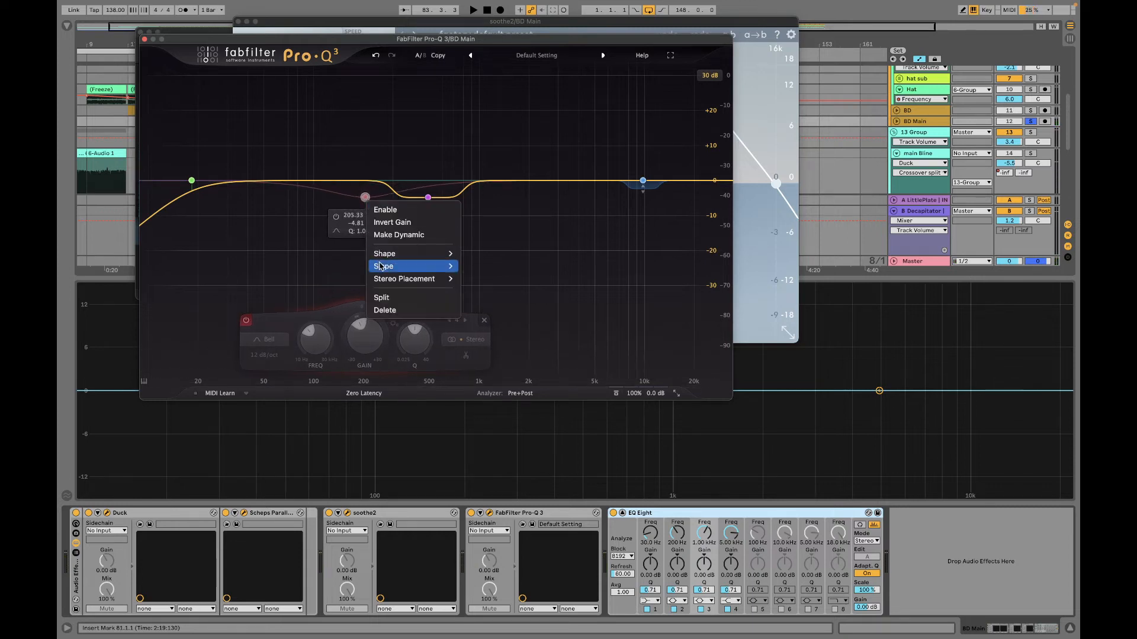
mouse_move(414, 254)
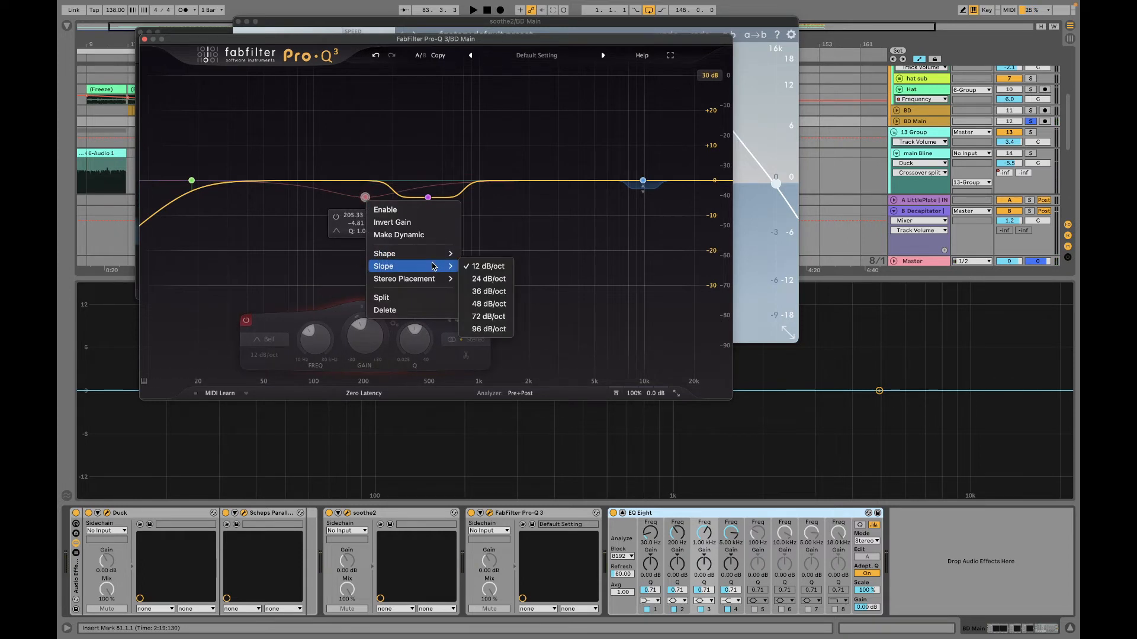
click(488, 267)
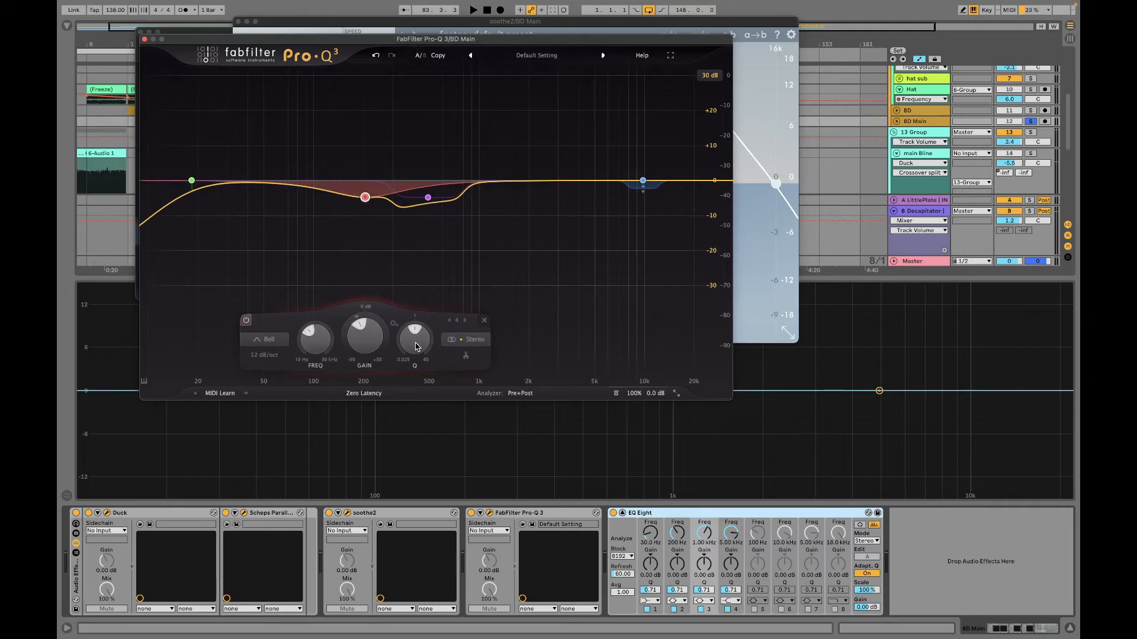
click(247, 320)
click(246, 320)
click(247, 321)
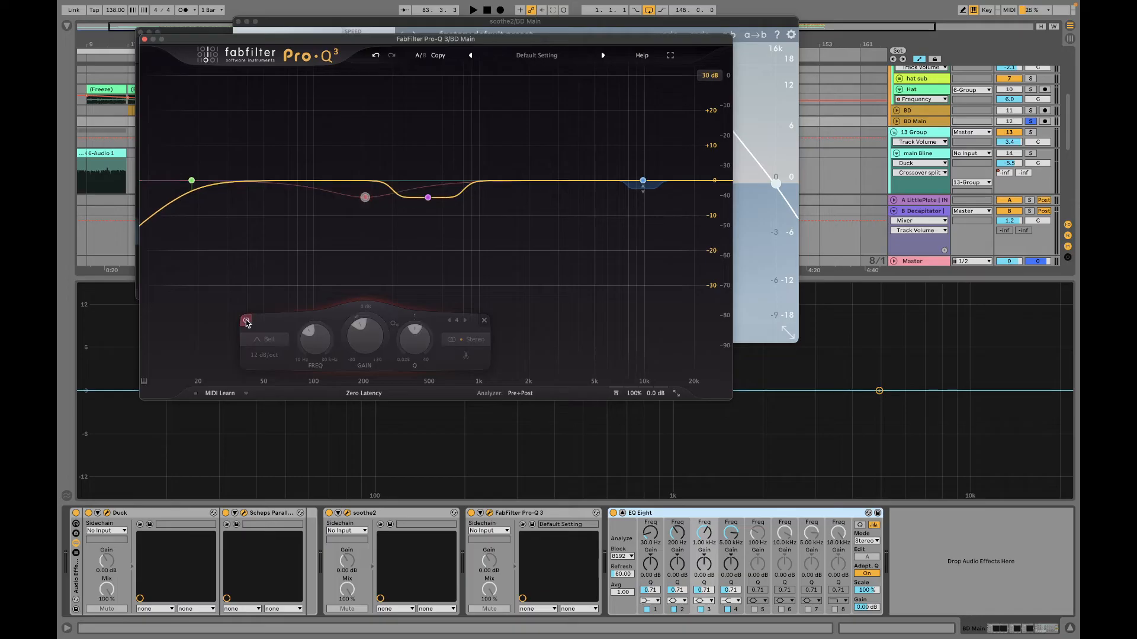
click(247, 320)
Step: Set the 205 Hz band's slope to 24 dB/oct and tighten its Q to about 2.57
mouse_move(417, 340)
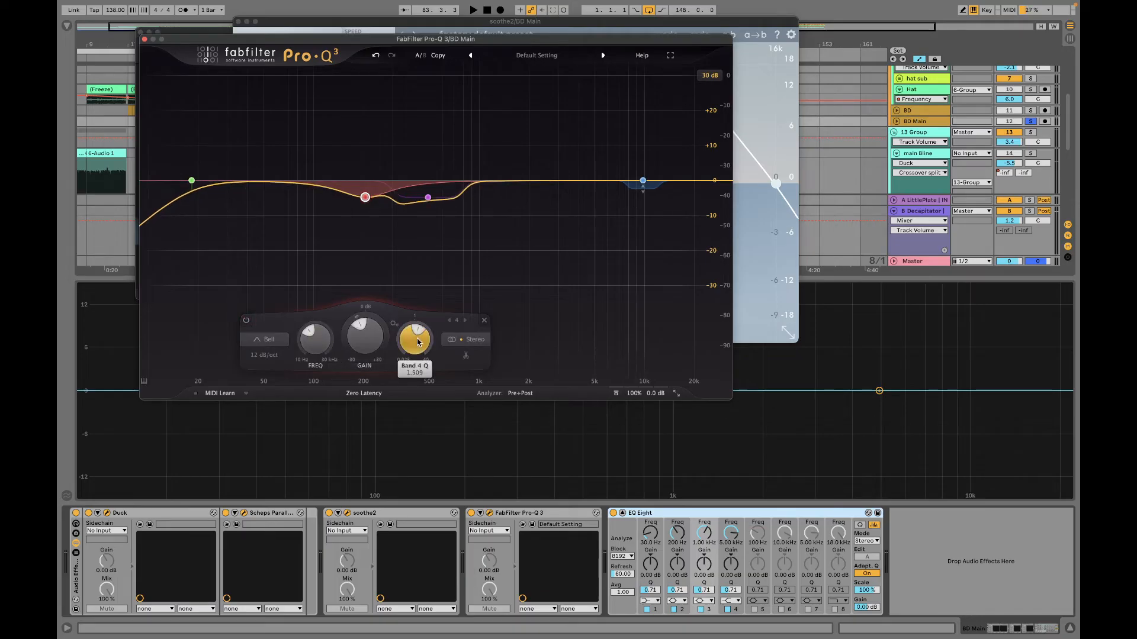
drag(417, 341, 416, 333)
click(264, 355)
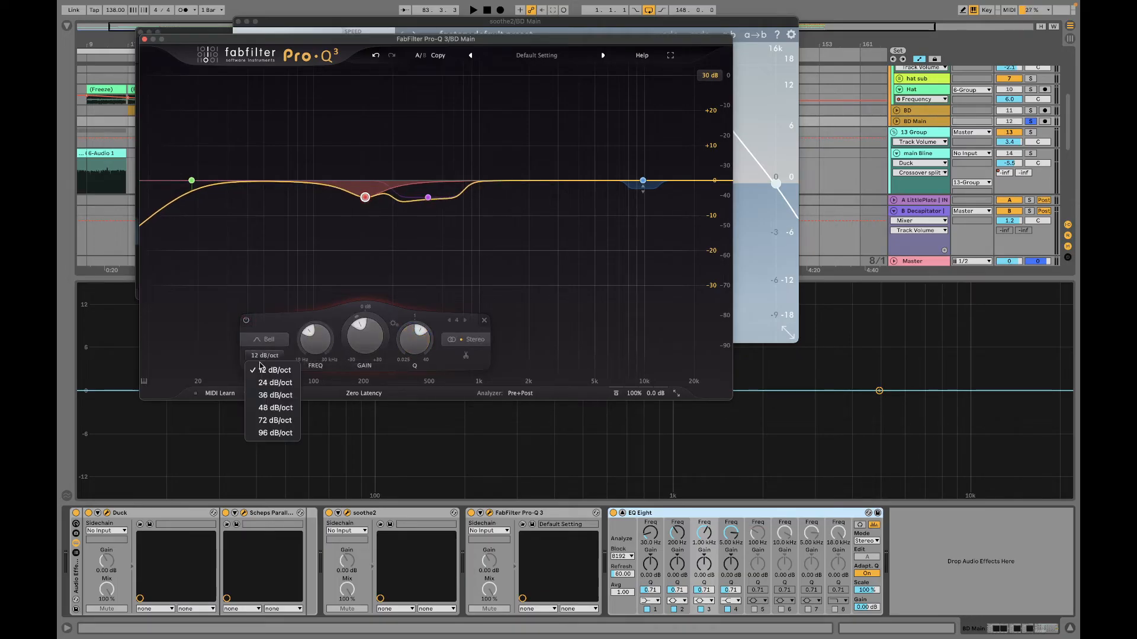
click(263, 375)
mouse_move(411, 352)
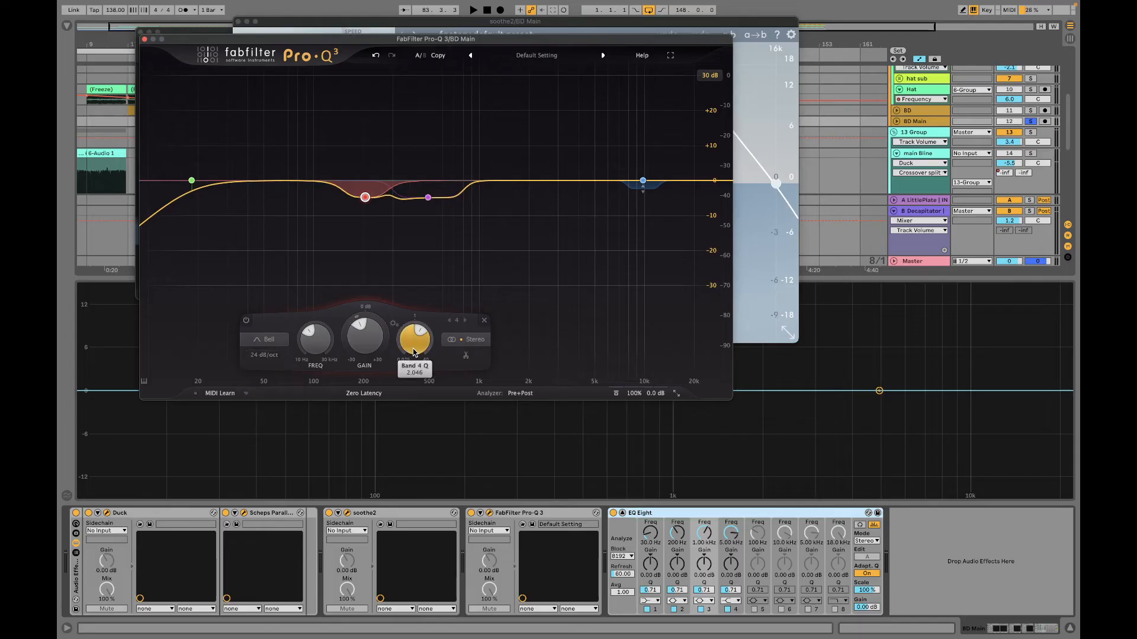
drag(413, 352, 412, 345)
Step: Set the 205 Hz band's gain to about -1 dB during playback and compare the kick with the band off and on
mouse_move(323, 347)
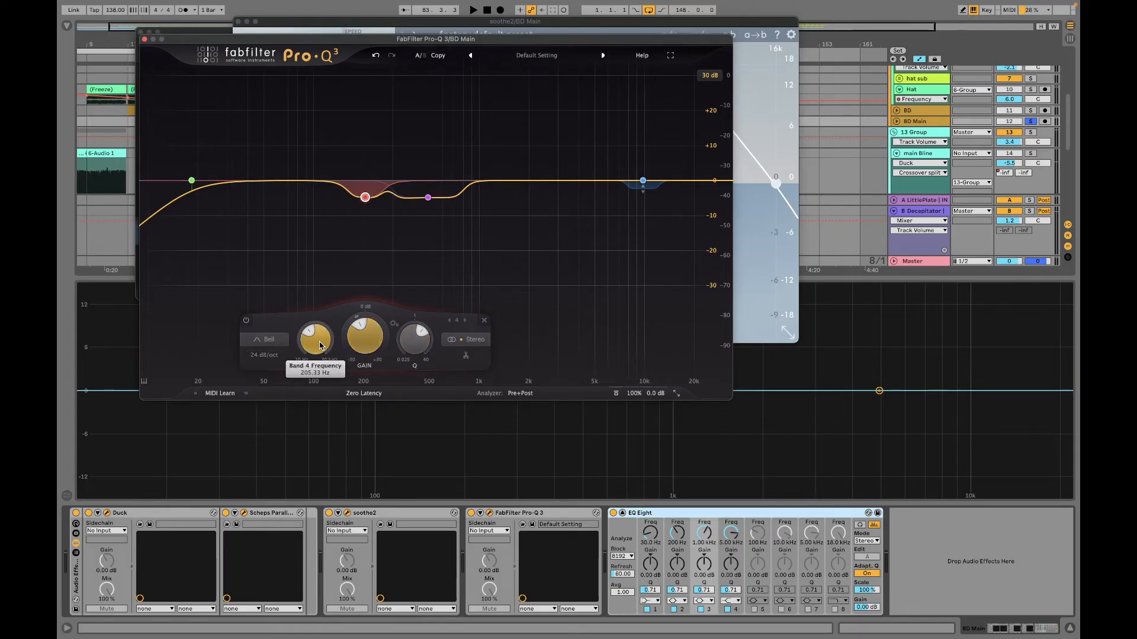
key(space)
mouse_move(368, 349)
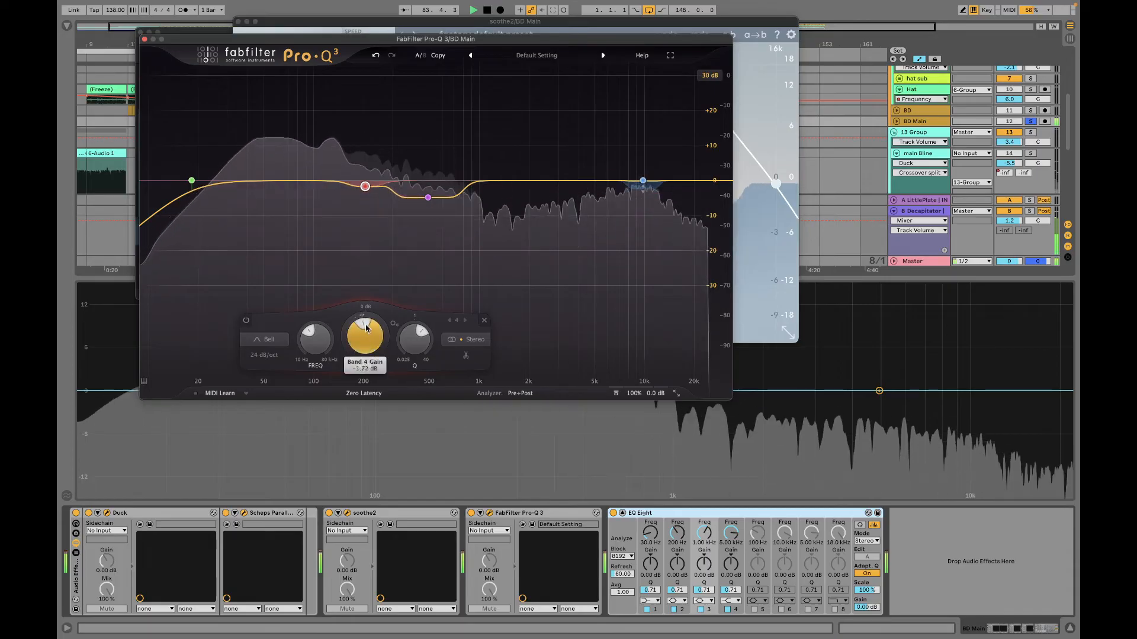
mouse_move(366, 327)
mouse_down()
mouse_move(367, 270)
mouse_move(374, 337)
mouse_move(371, 314)
mouse_move(372, 325)
mouse_up()
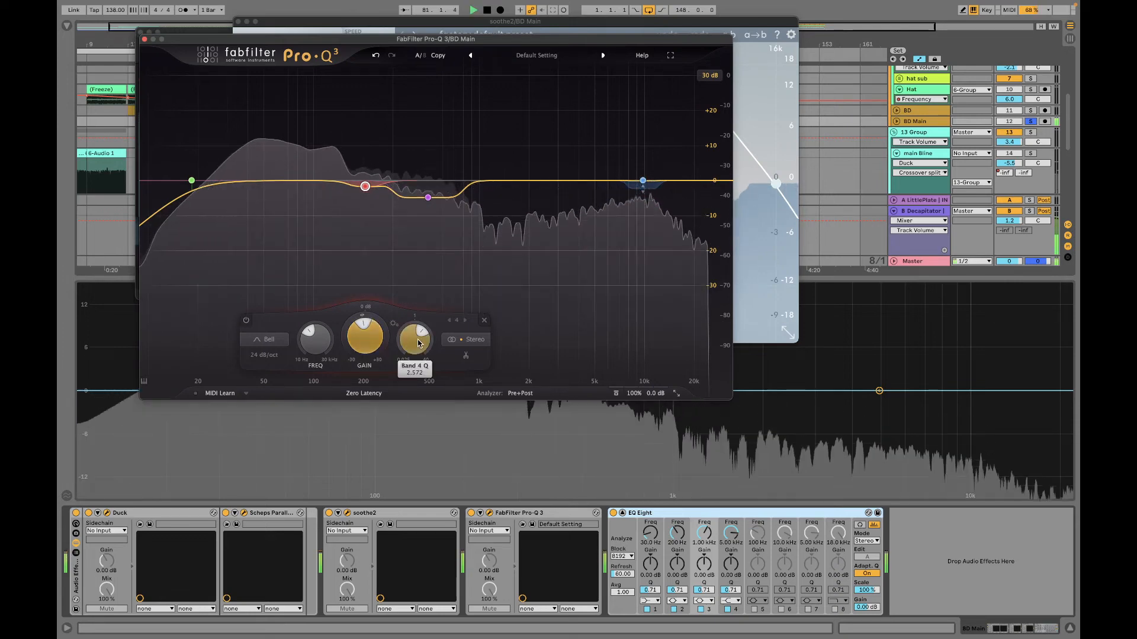
click(245, 320)
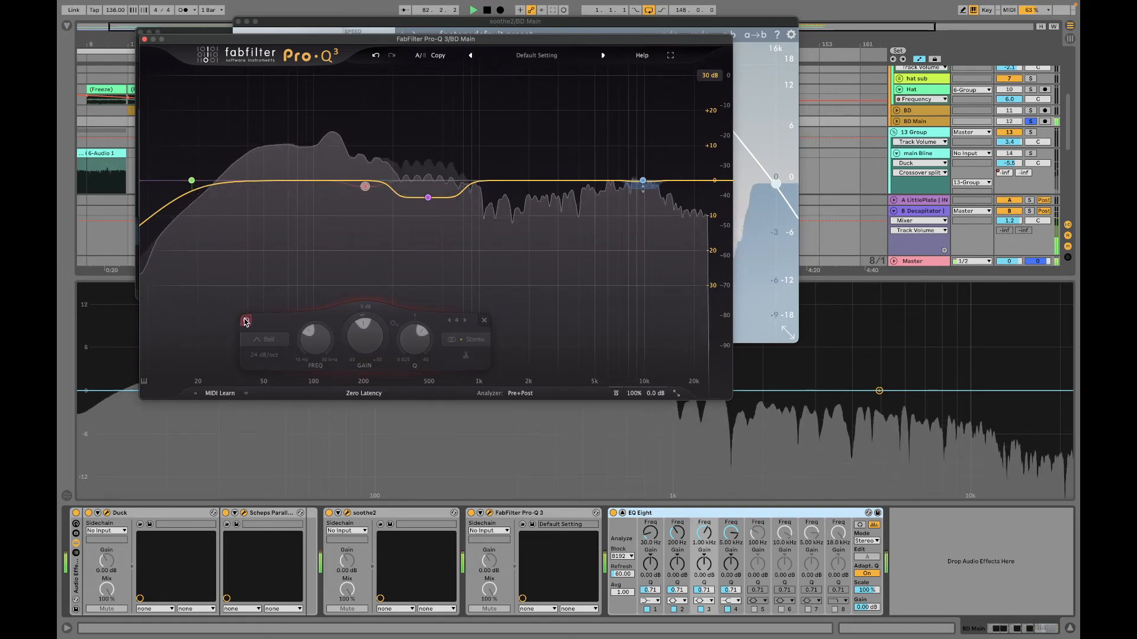
click(246, 320)
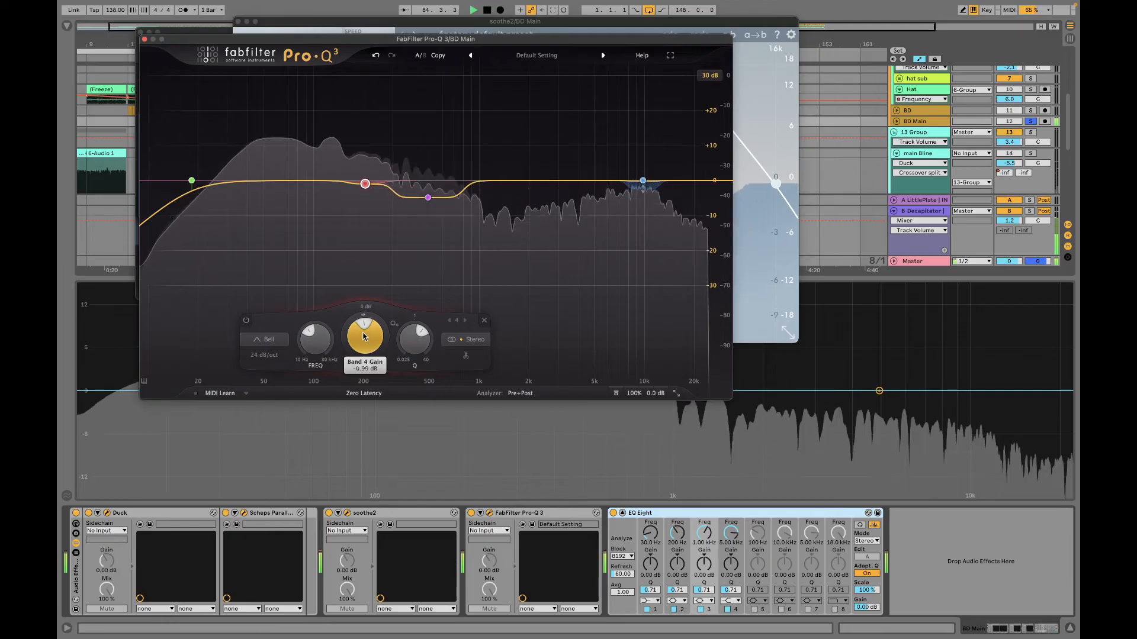
click(246, 320)
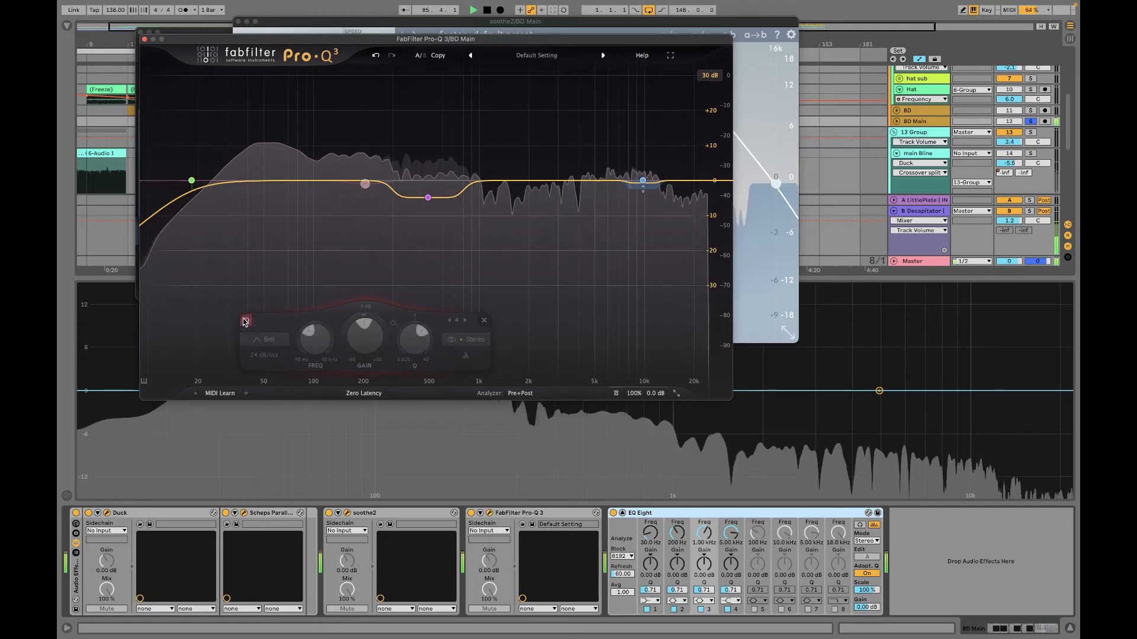
click(246, 321)
key(space)
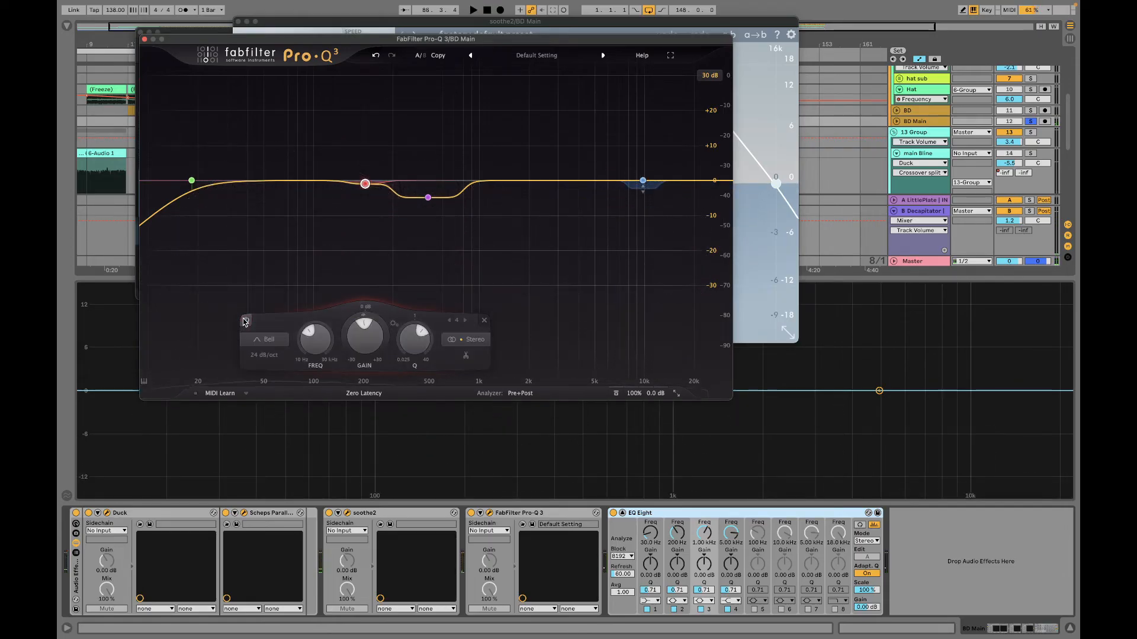
Step: Play the kick through the adjusted EQ, close Pro-Q 3's window, and compare the sound with the plugin bypassed and active
key(space)
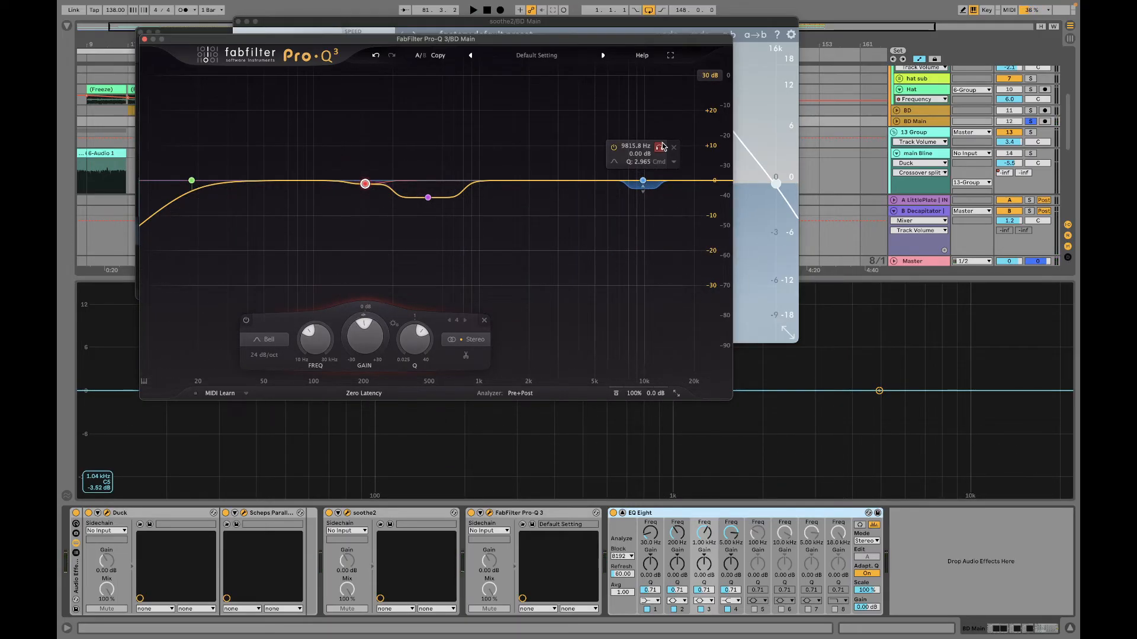
key(space)
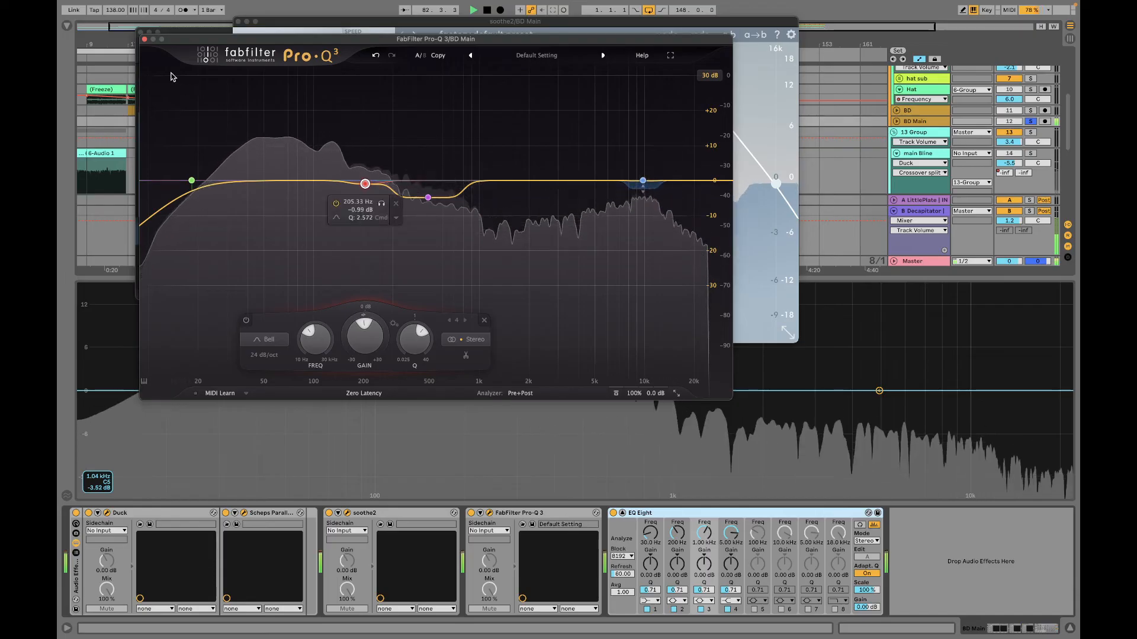
click(144, 39)
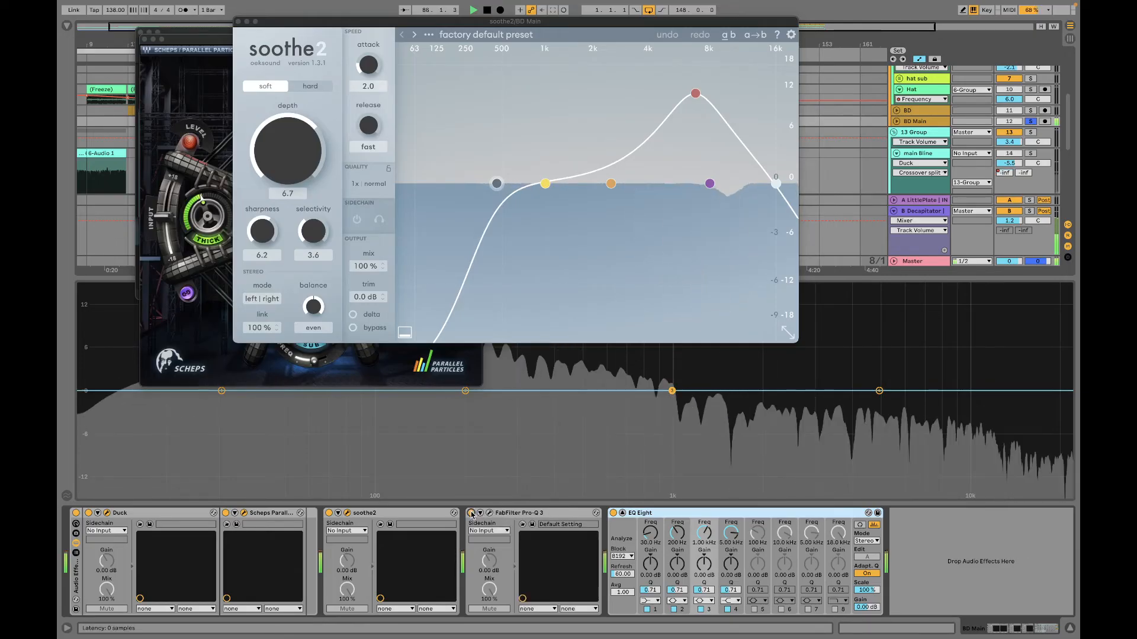
key(space)
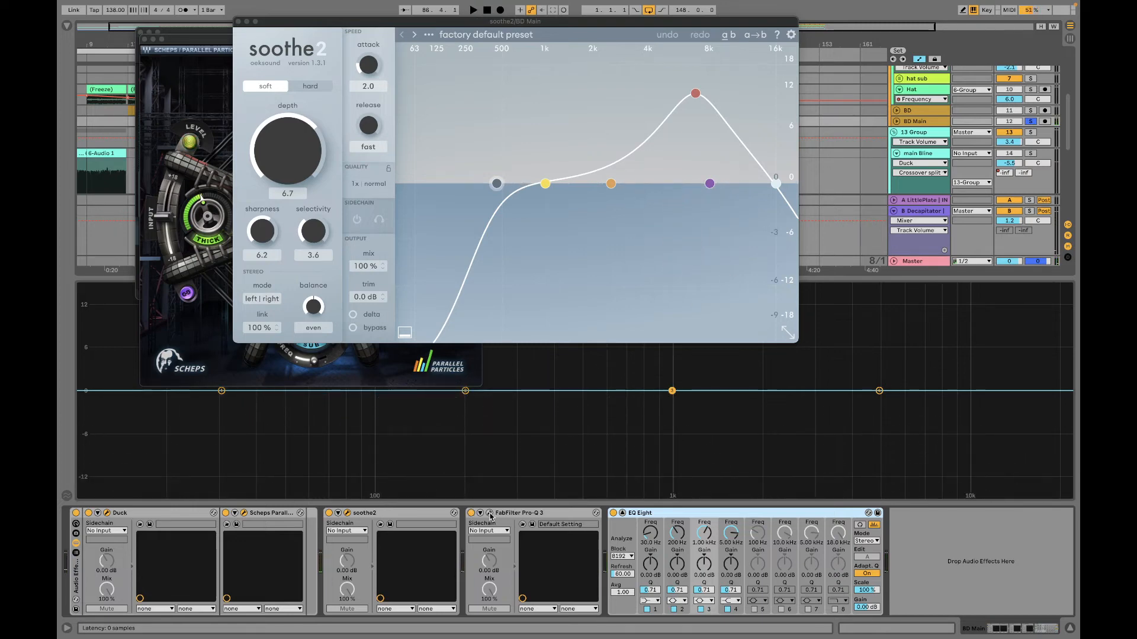
Step: Review Pro-Q 3's curve once more, close all BD Main plugin windows and main Bline's Duck window, and return to bar 81
click(490, 514)
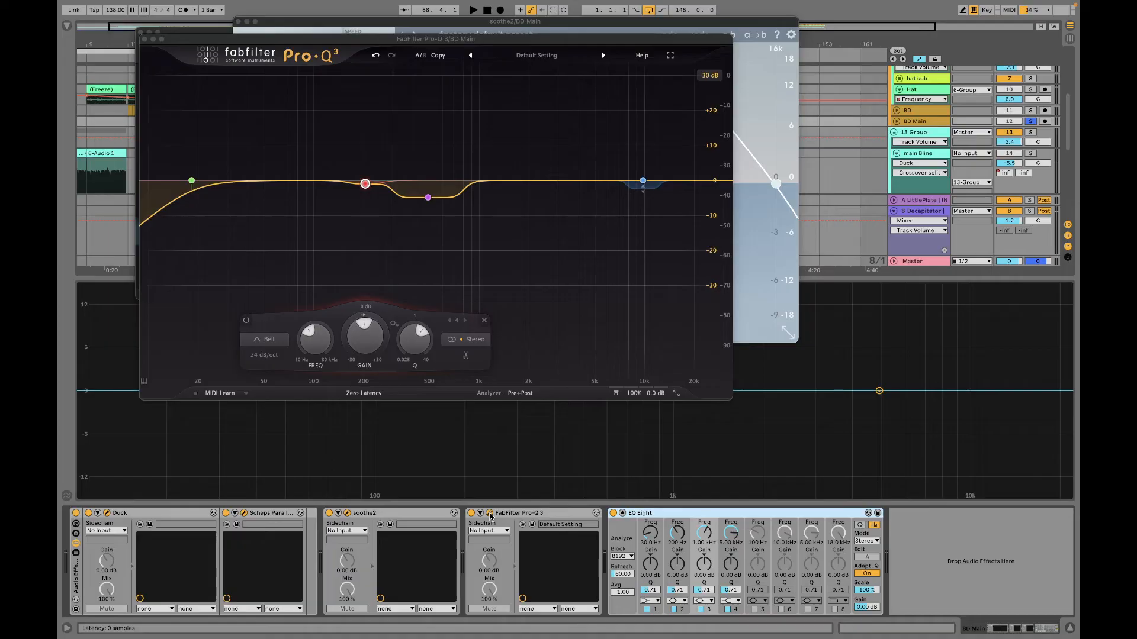
click(145, 39)
click(239, 22)
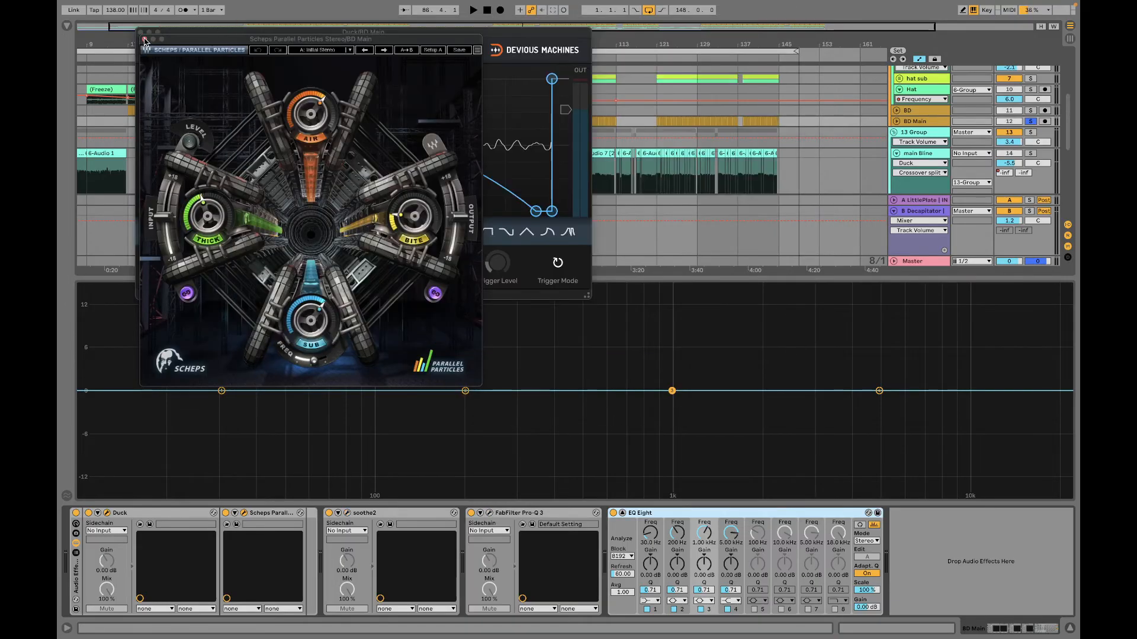
click(145, 40)
click(143, 33)
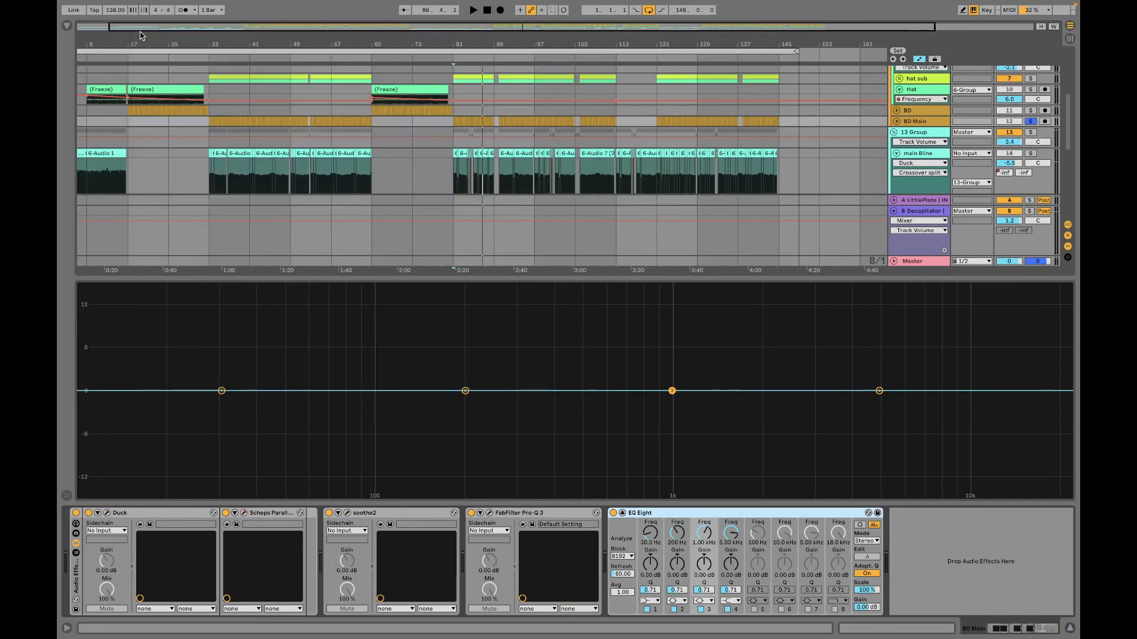
click(447, 174)
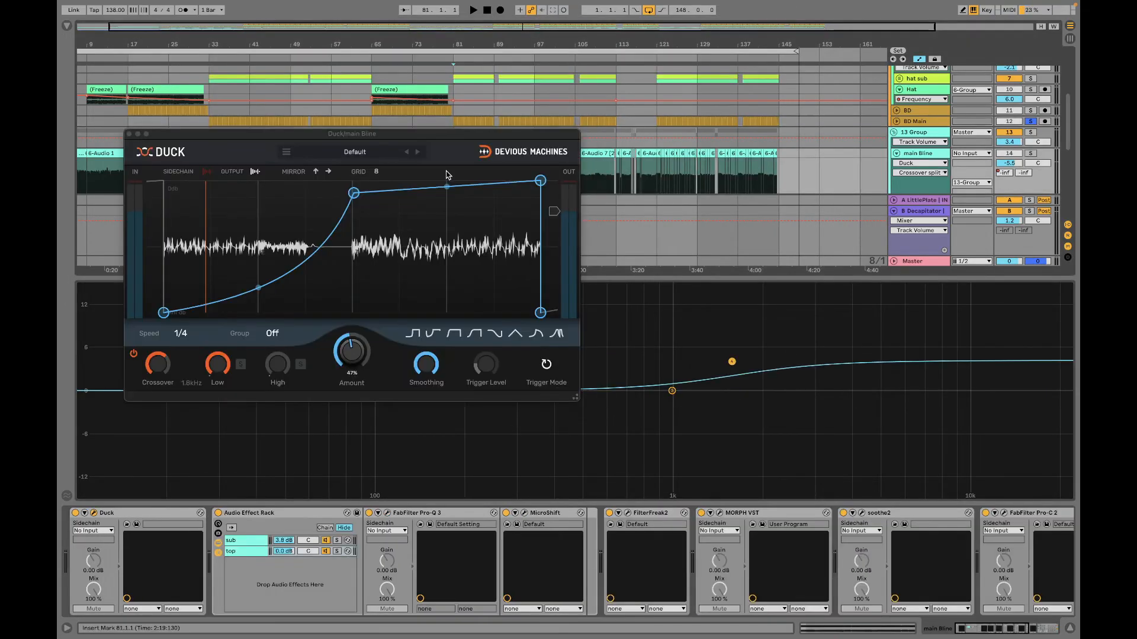
click(130, 134)
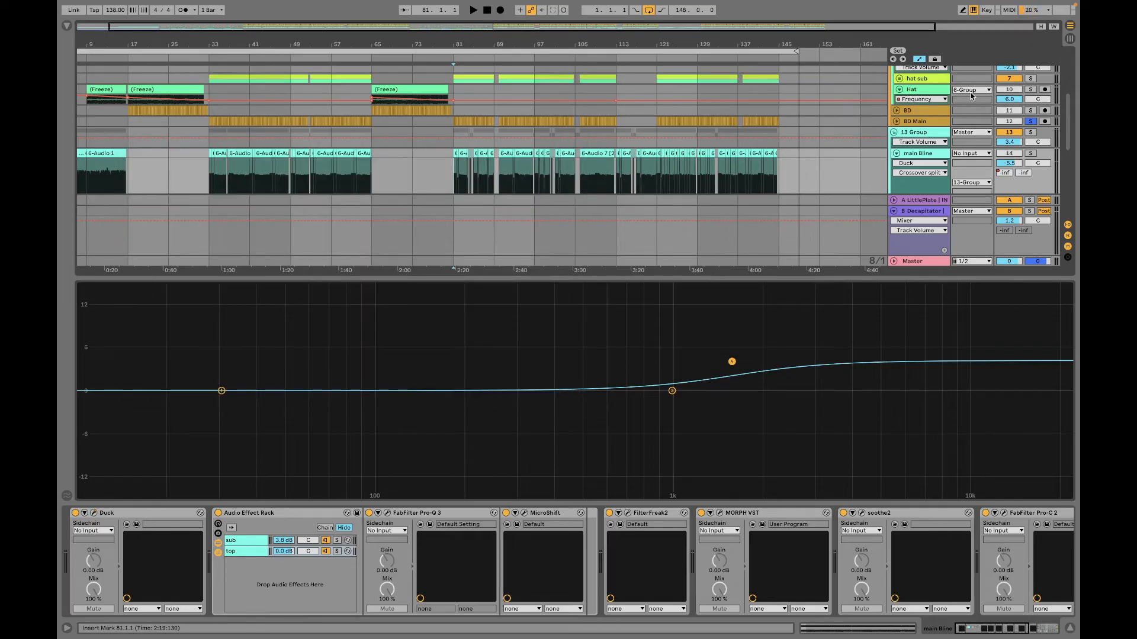
Step: Turn off BD Main's solo, play the full mix from bar 81, and show the Session View mixer
click(1031, 121)
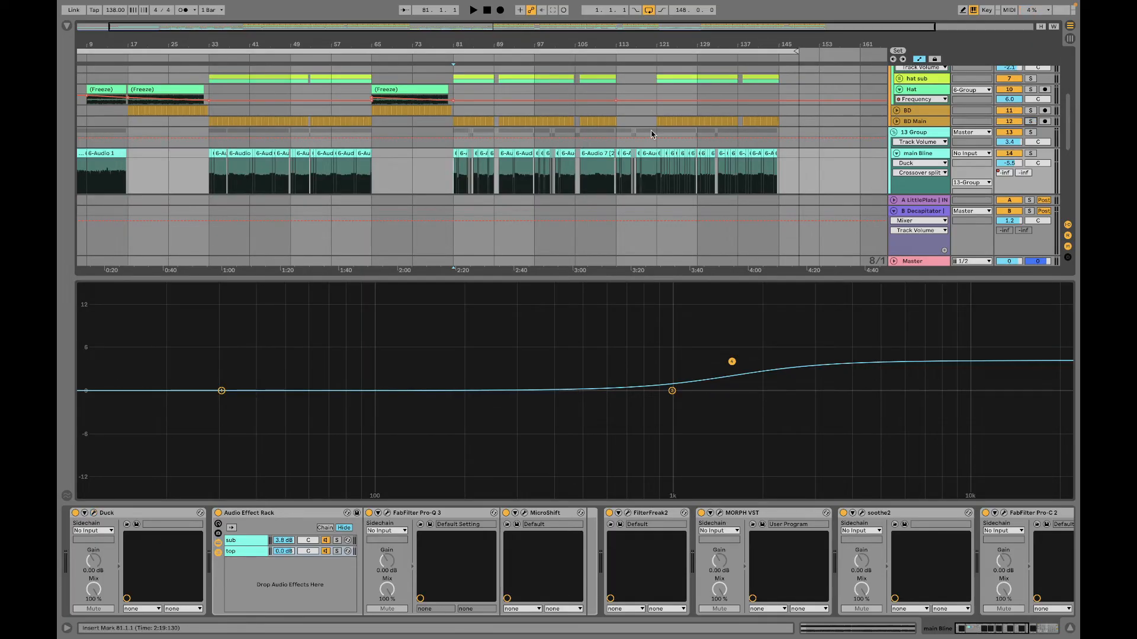
key(space)
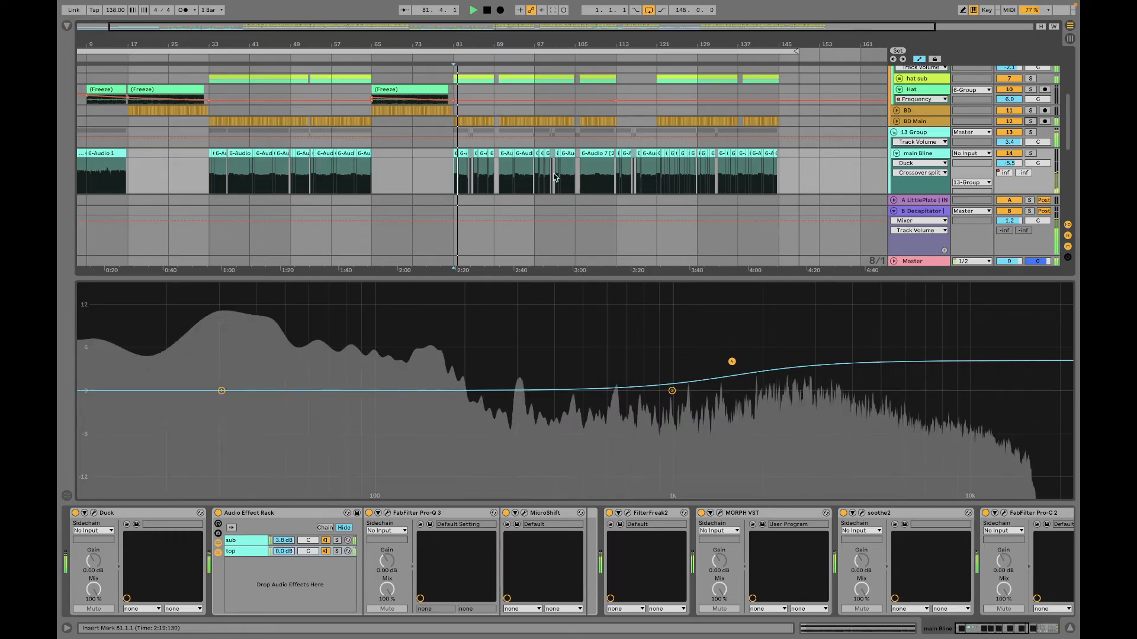
scroll(554, 178, down, 5)
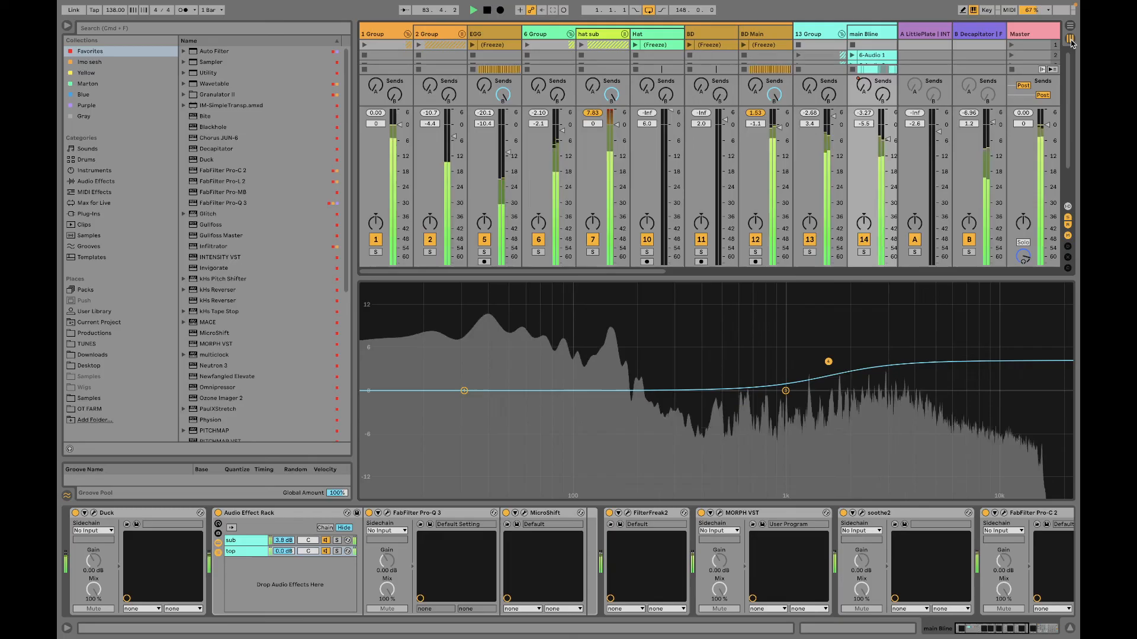
click(1069, 39)
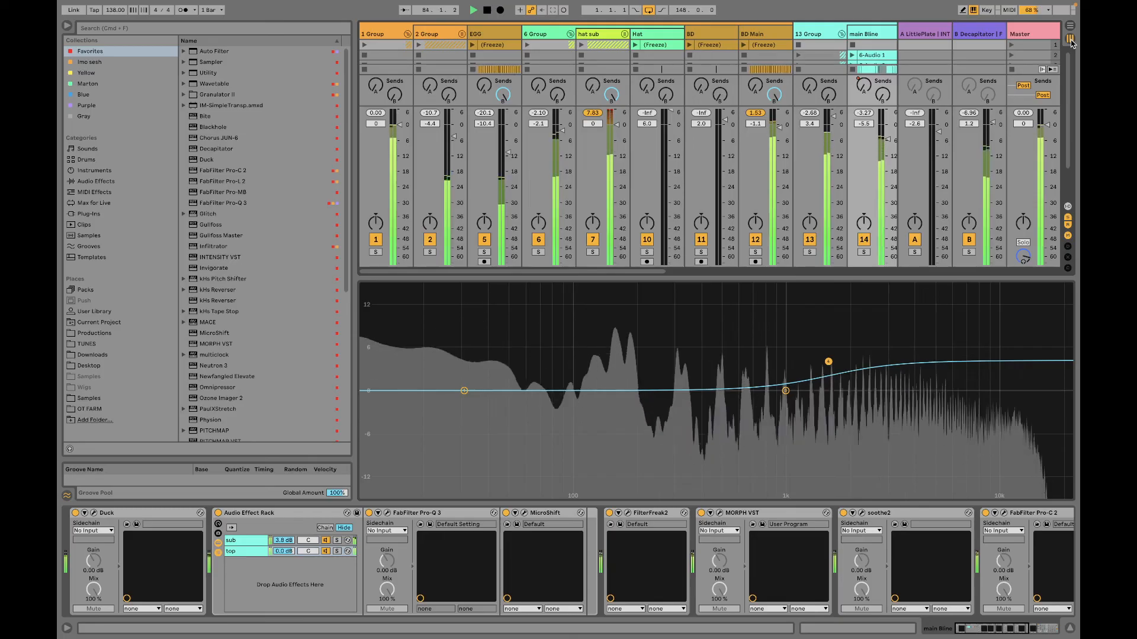
Step: Switch to the Arrangement View, enlarge the track area, and bring 6 Group and its hat tracks into view
key(Tab)
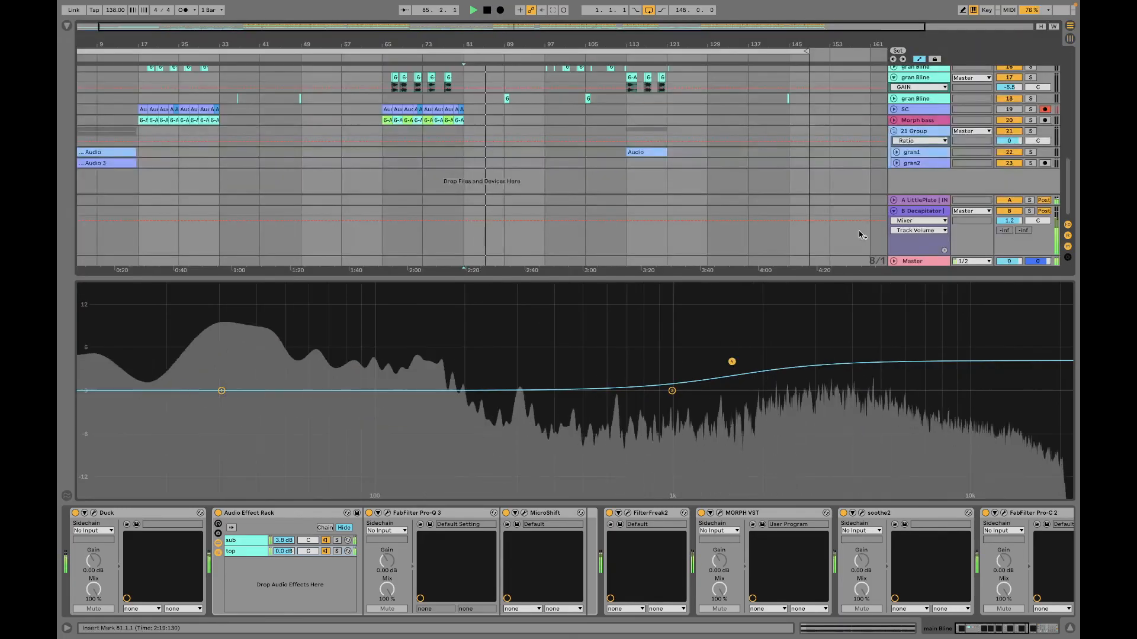
drag(849, 279, 853, 398)
scroll(919, 261, up, 5)
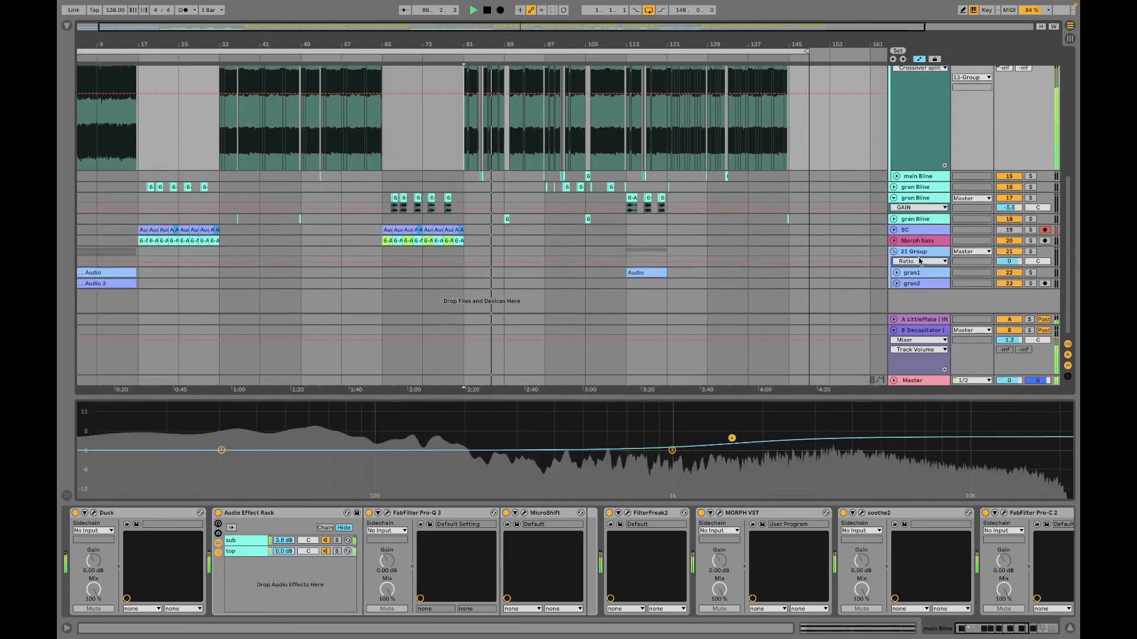
scroll(918, 261, up, 3)
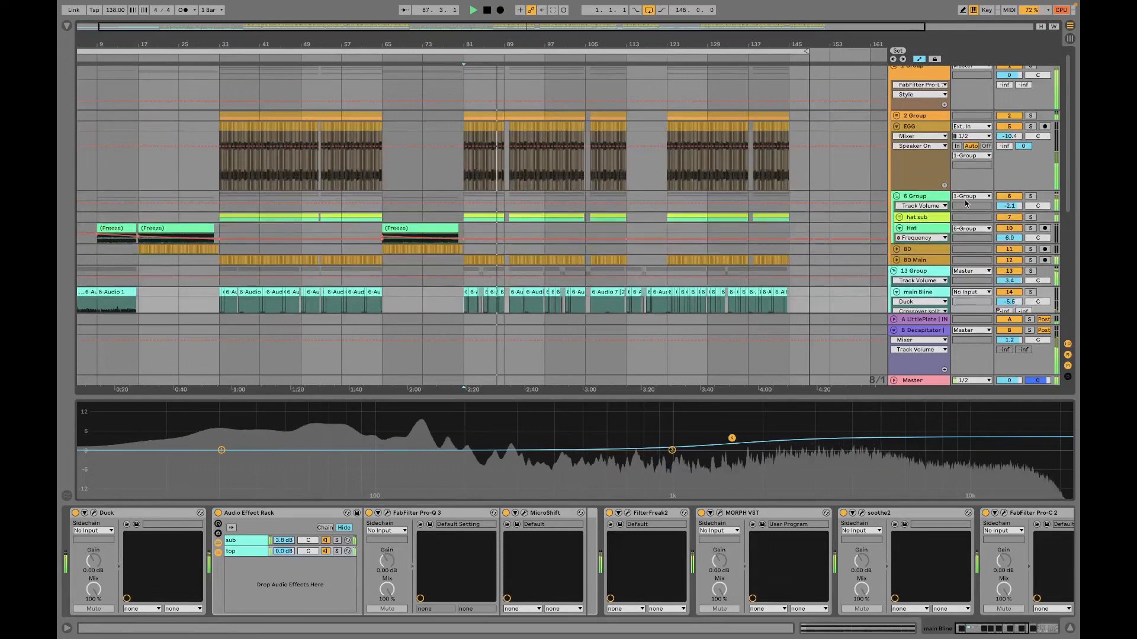
Step: Compare 6 Group soloed and in the full mix, lower its track volume to -2.9 dB, and replay the section
click(1031, 198)
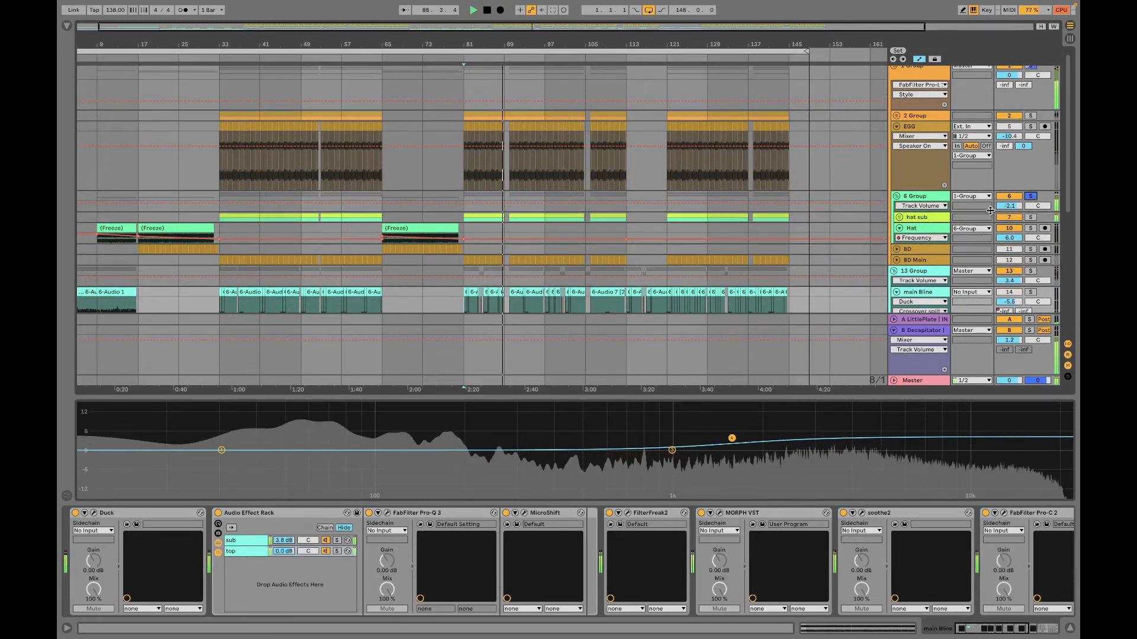
click(1031, 197)
key(space)
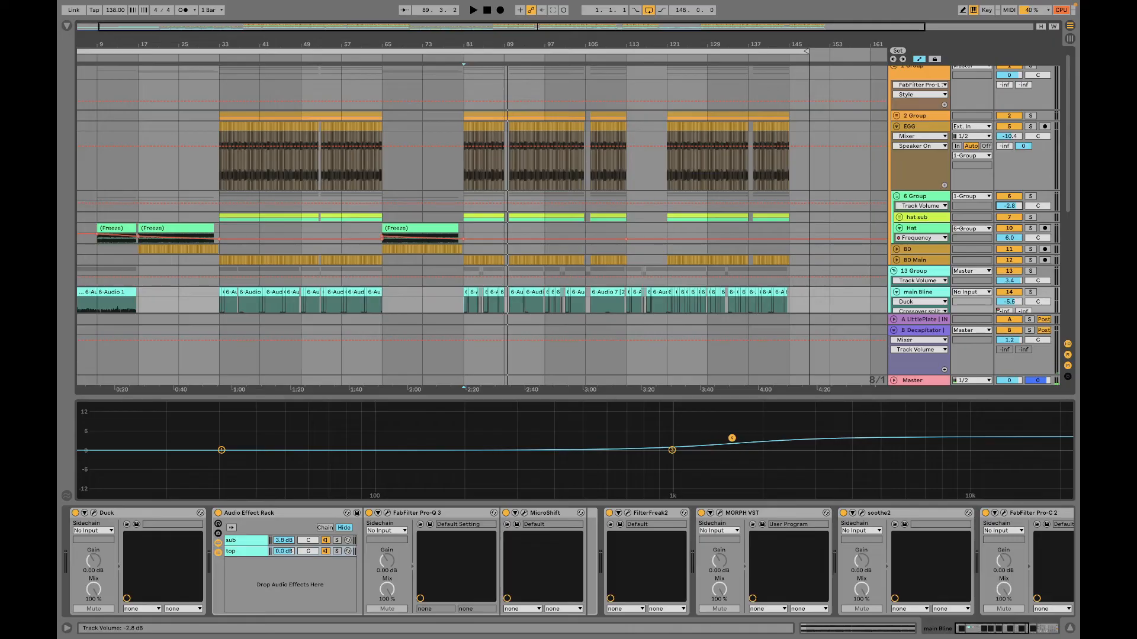
key(space)
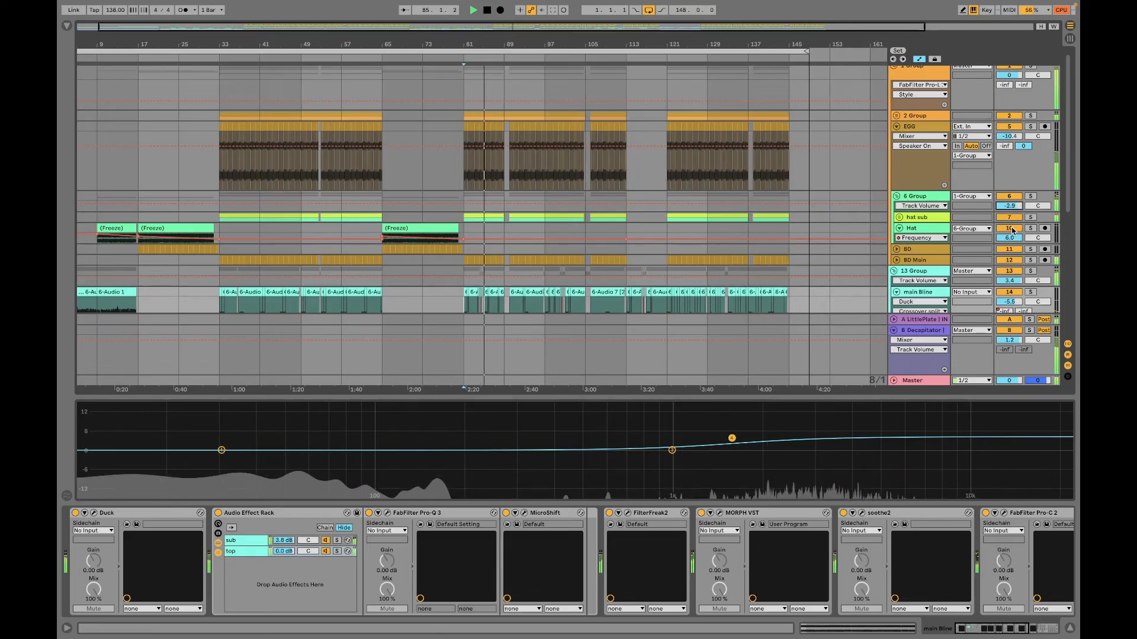
Step: Stop playback, select the Decapitator return track, and show the interfaces of its Decapitator and Pro-Q 3 plugins
scroll(1011, 227, down, 5)
scroll(926, 326, down, 1)
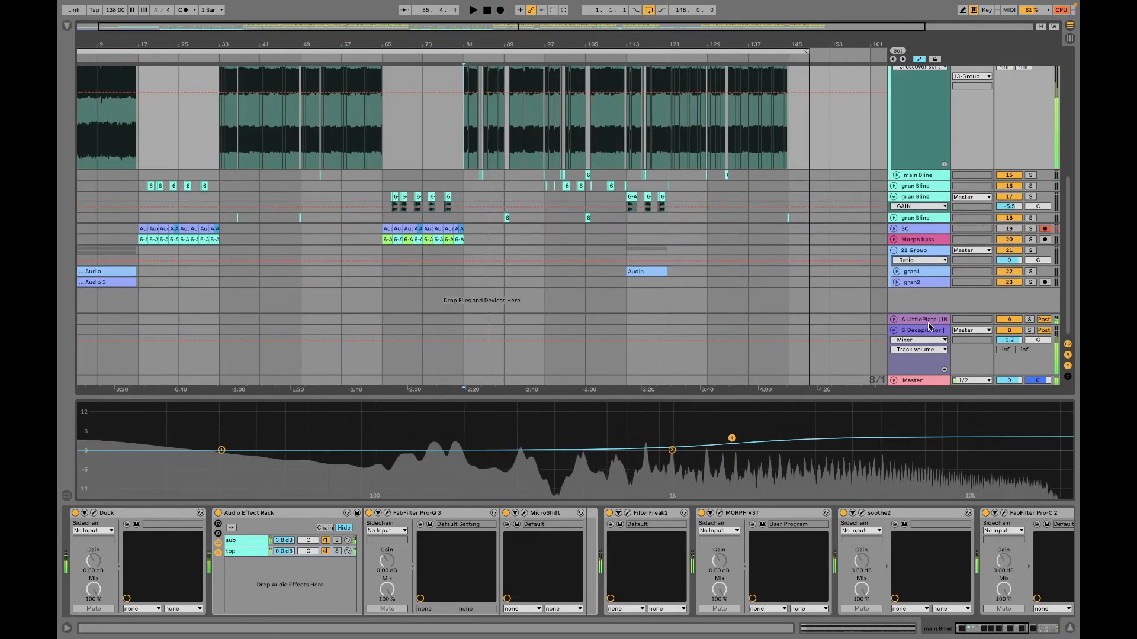
click(926, 326)
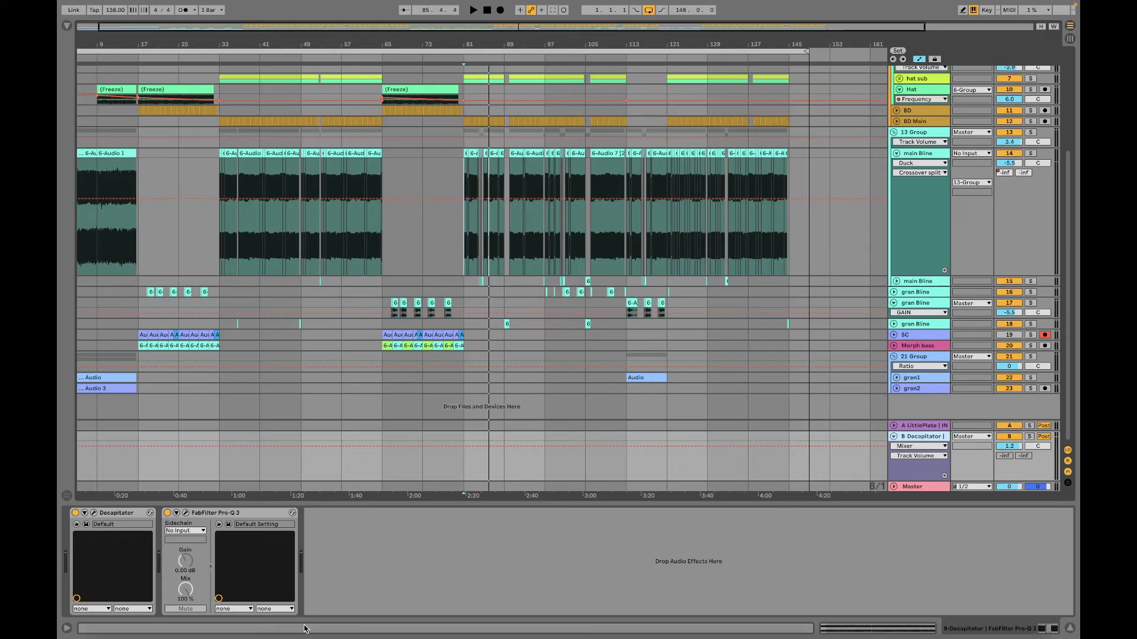
click(93, 513)
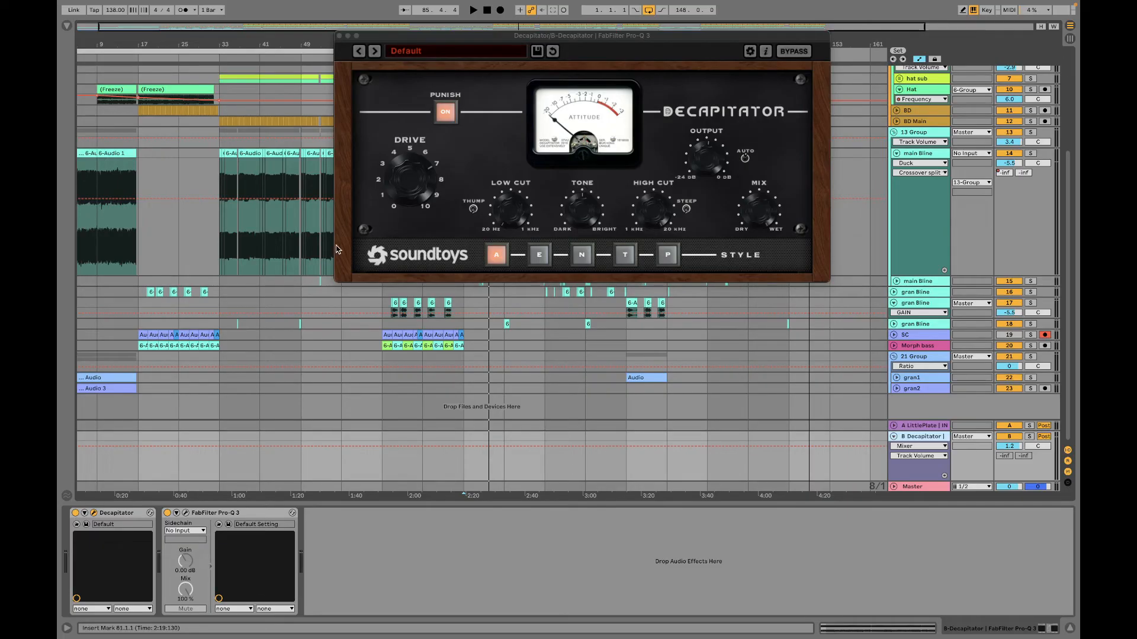
click(185, 513)
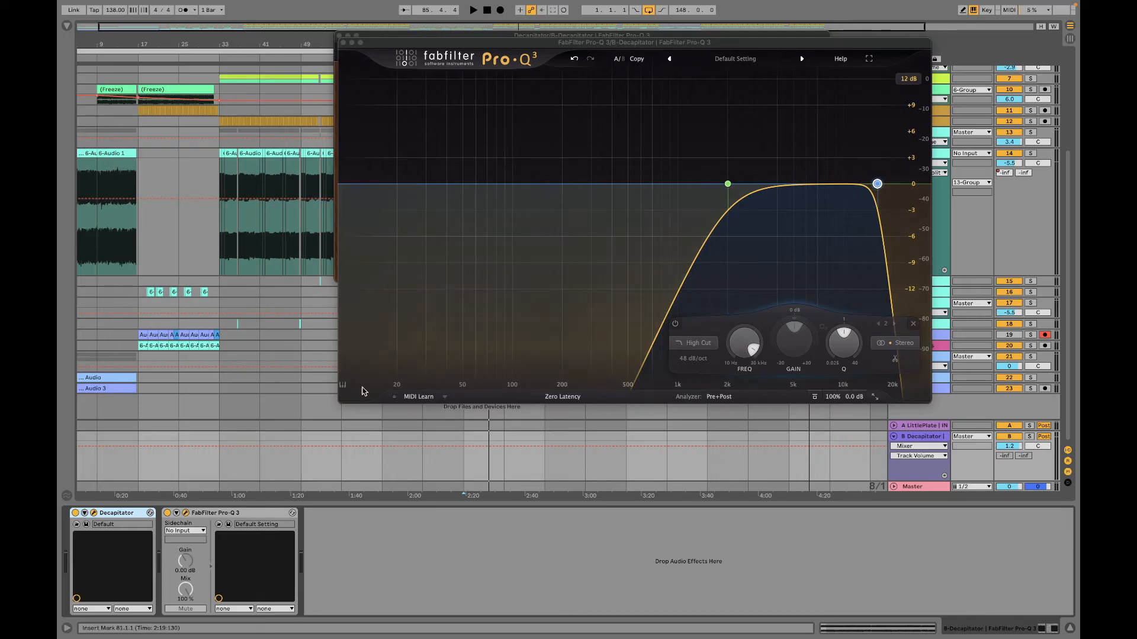
Step: Examine Pro-Q 3's low-cut and high-cut bands on the Decapitator return, moving its window clear of the track controls
click(728, 184)
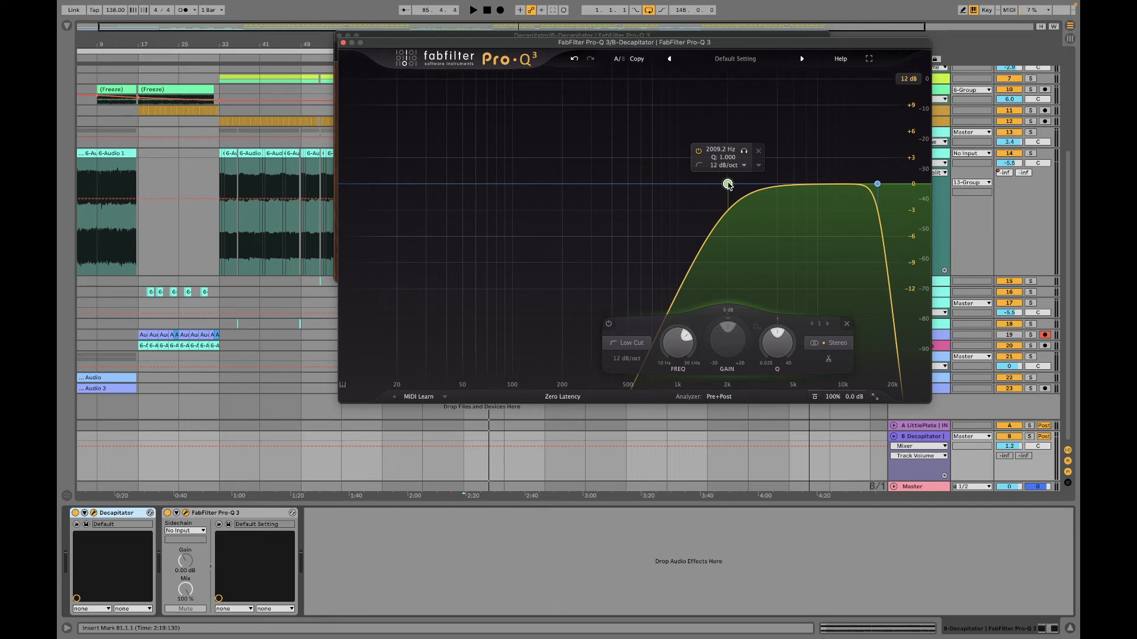
click(879, 184)
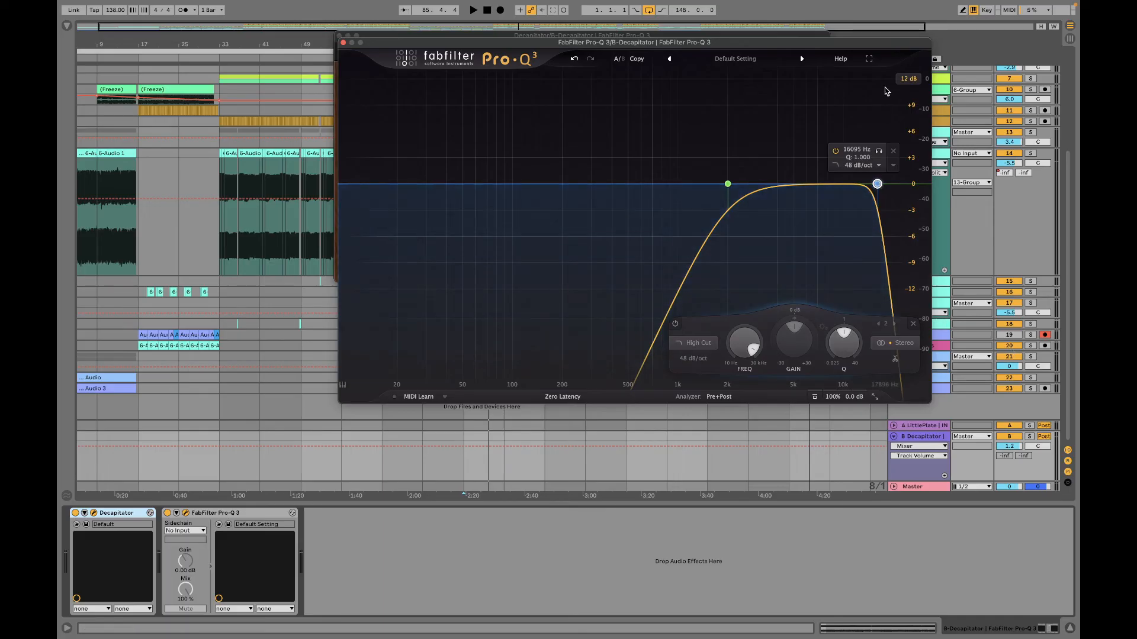
drag(885, 43, 712, 34)
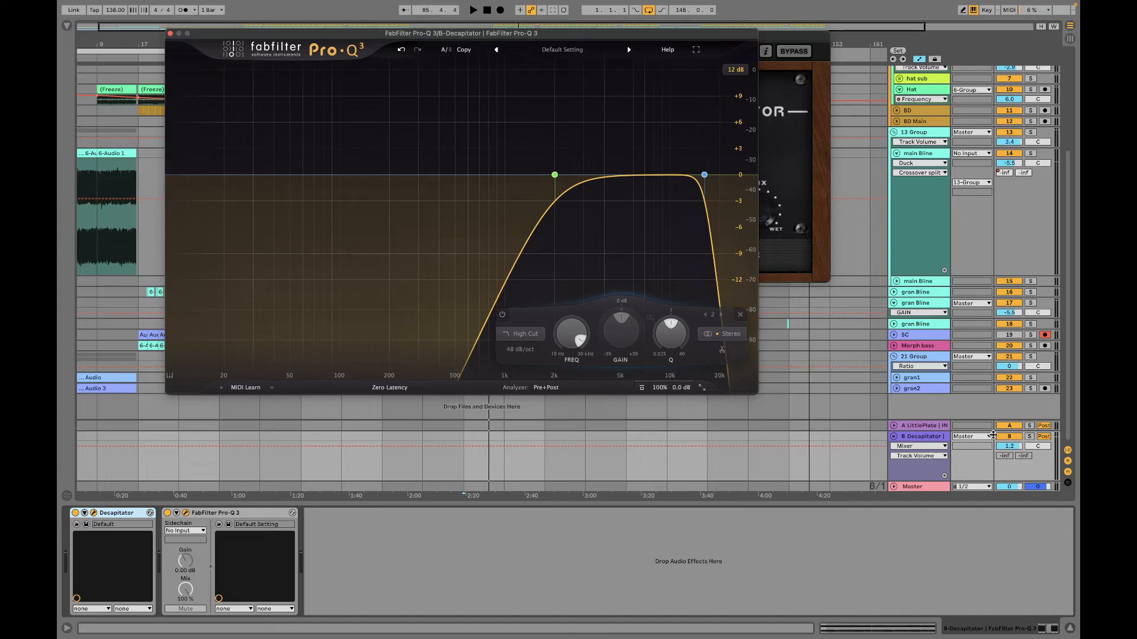
Step: Solo the Decapitator return during playback, add a Pro-Q 3 high shelf cutting about 1 dB, and turn the solo off
click(1029, 437)
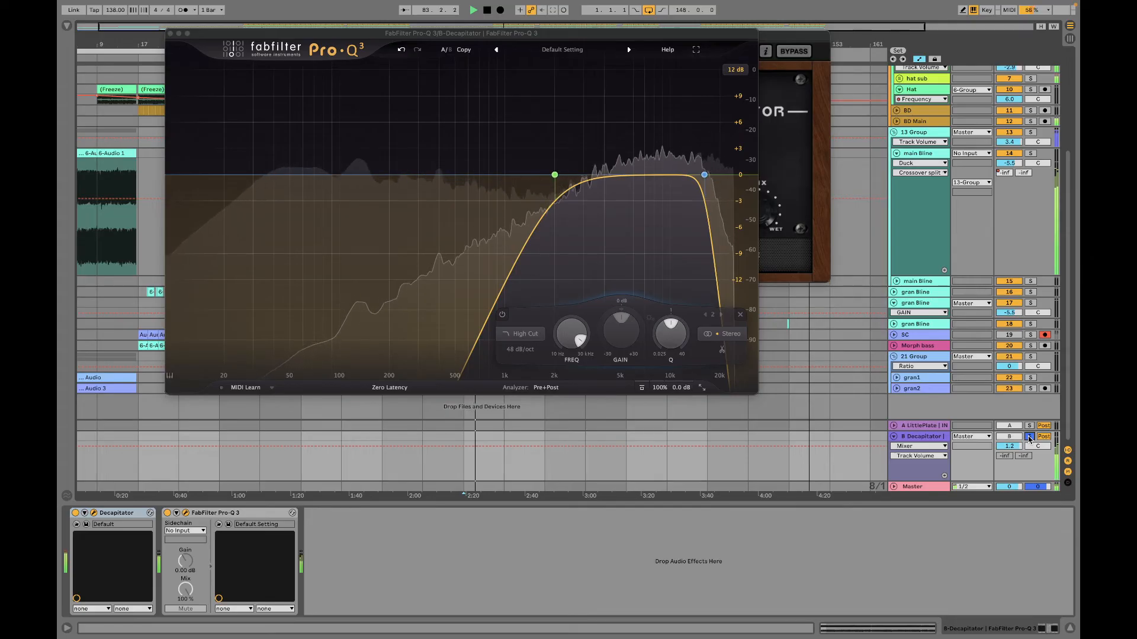
double_click(687, 181)
drag(687, 187, 690, 193)
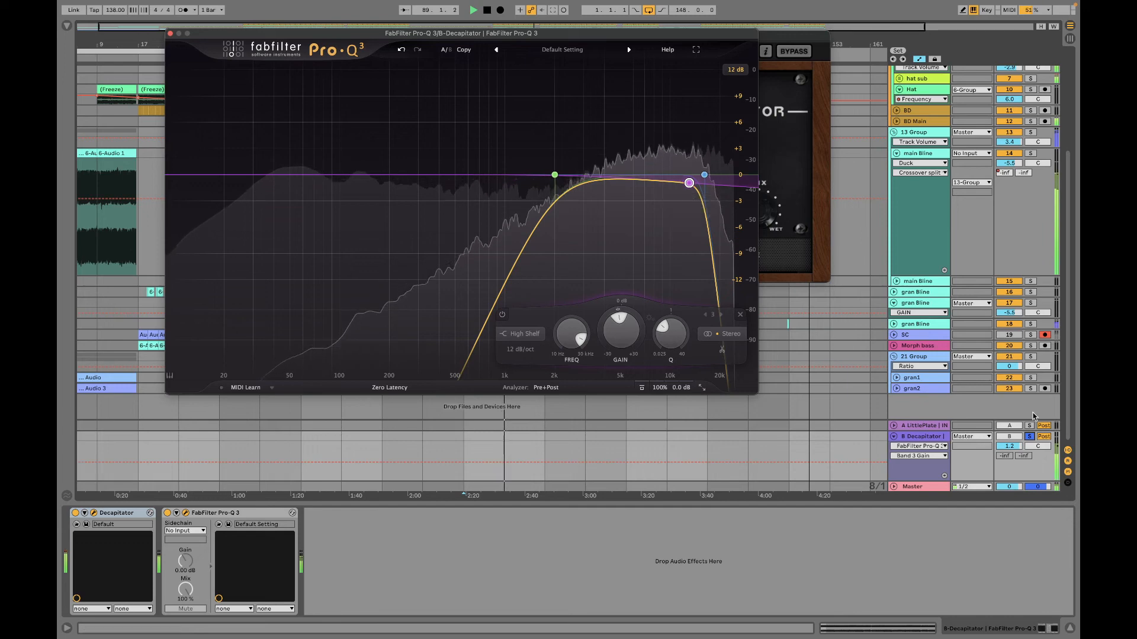
click(1030, 436)
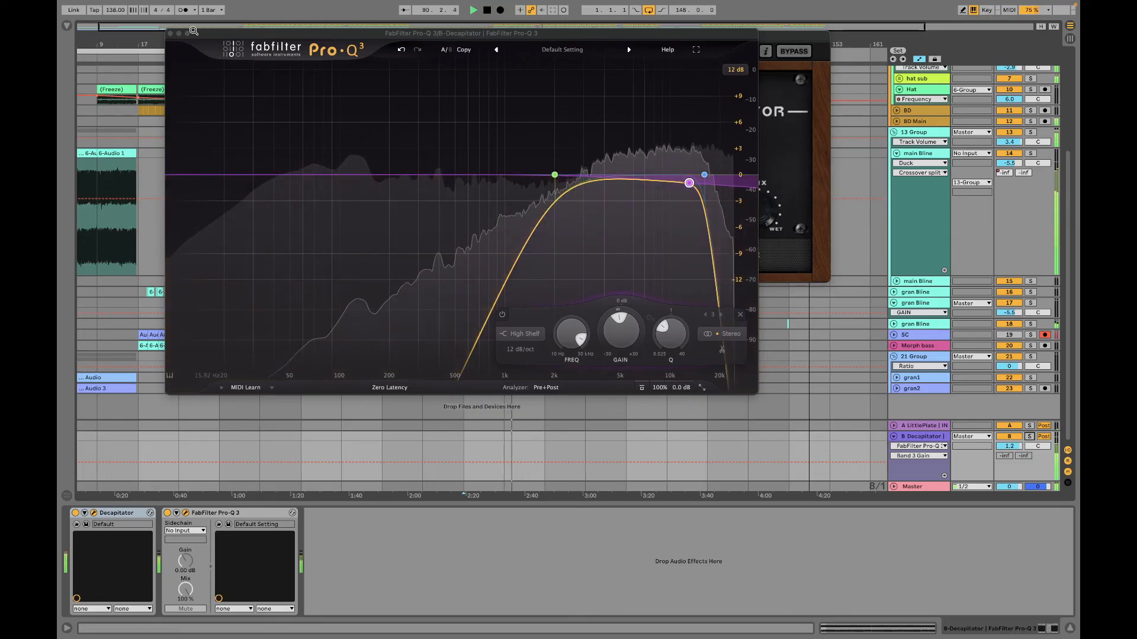
Step: Close the return's Pro-Q 3 and Decapitator windows and set the playback position on main Bline to bar 81
click(170, 33)
click(344, 38)
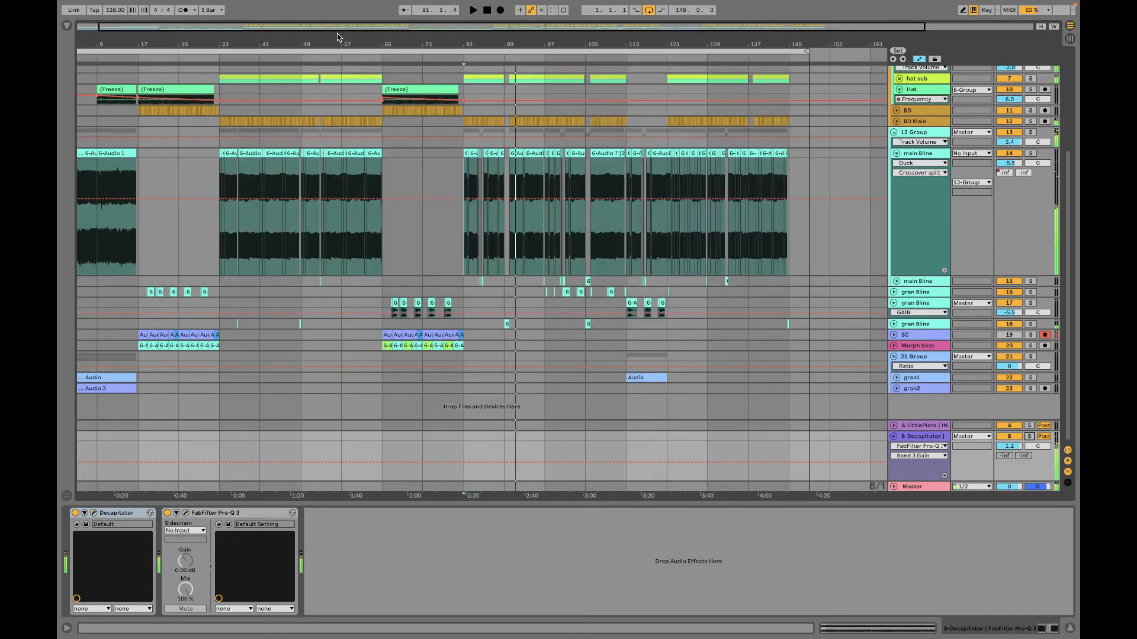
click(461, 233)
Step: Look through the device chains of the Hat, hat sub and 6 Group tracks
scroll(462, 310, down, 5)
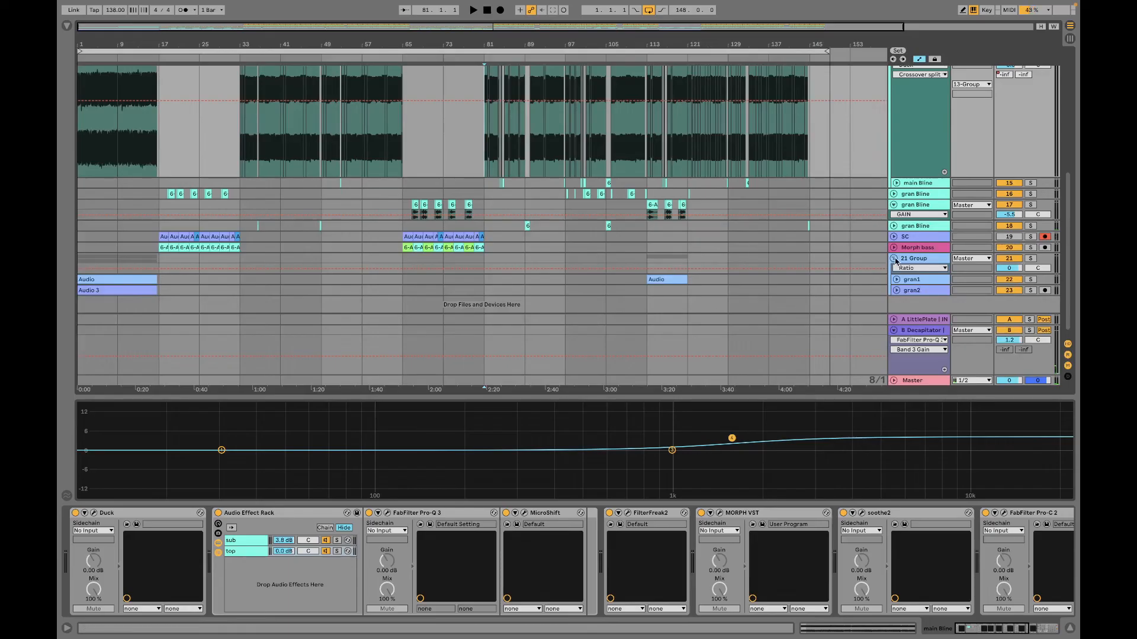
scroll(927, 216, up, 7)
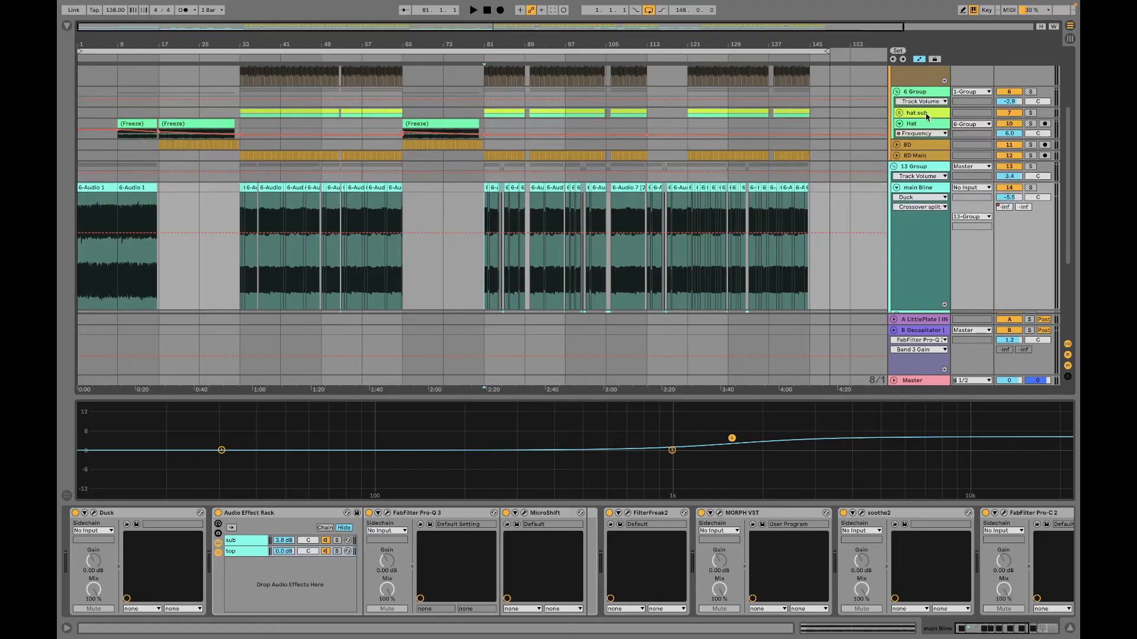
click(927, 127)
click(924, 115)
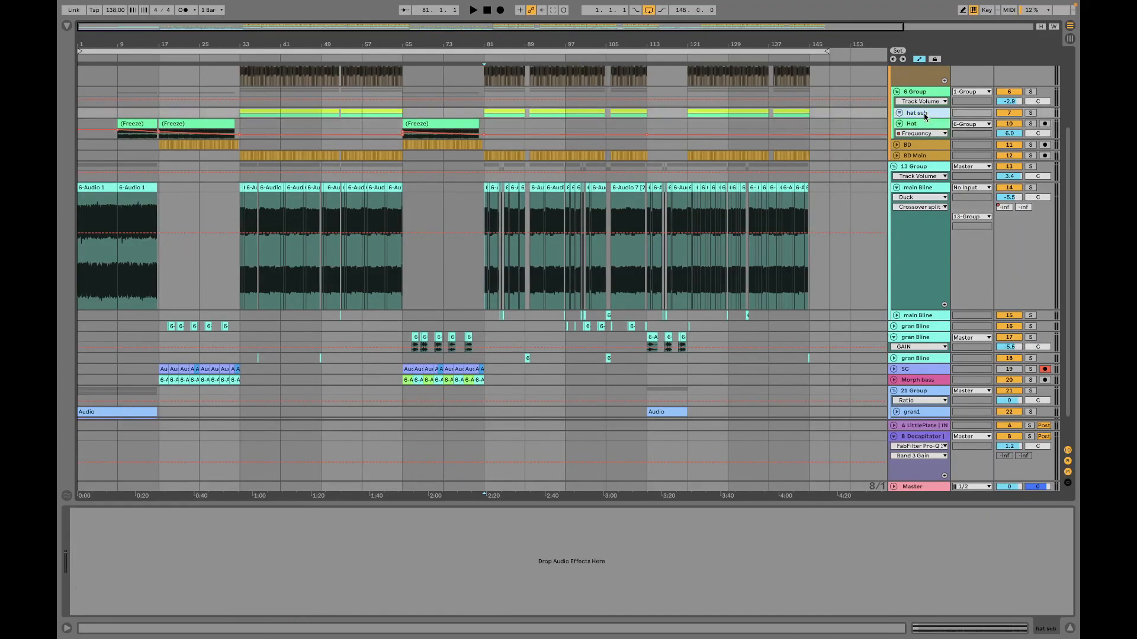
click(927, 93)
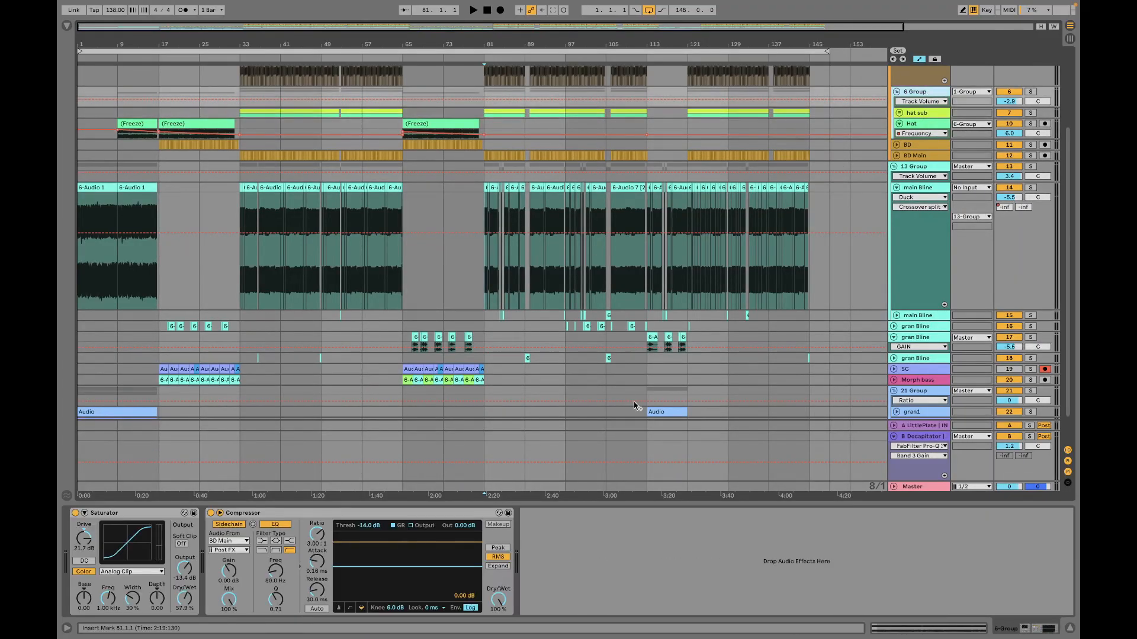
Step: Unfold the hat sub group and show the devices of its Clap track and of its Hat track
scroll(894, 165, up, 5)
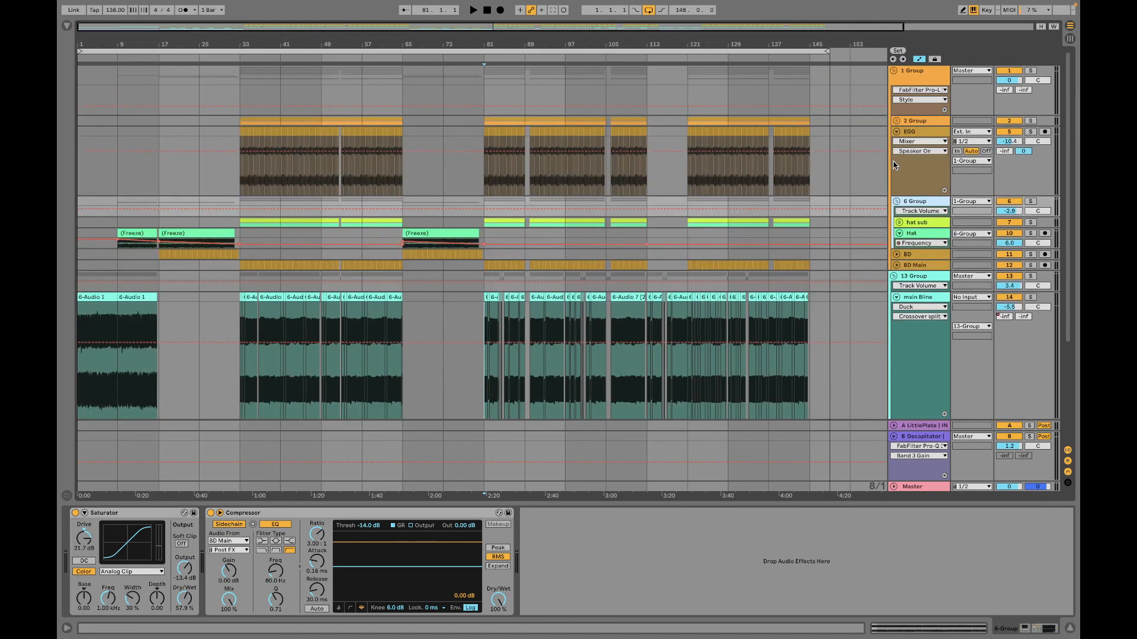
click(899, 223)
click(929, 225)
click(931, 270)
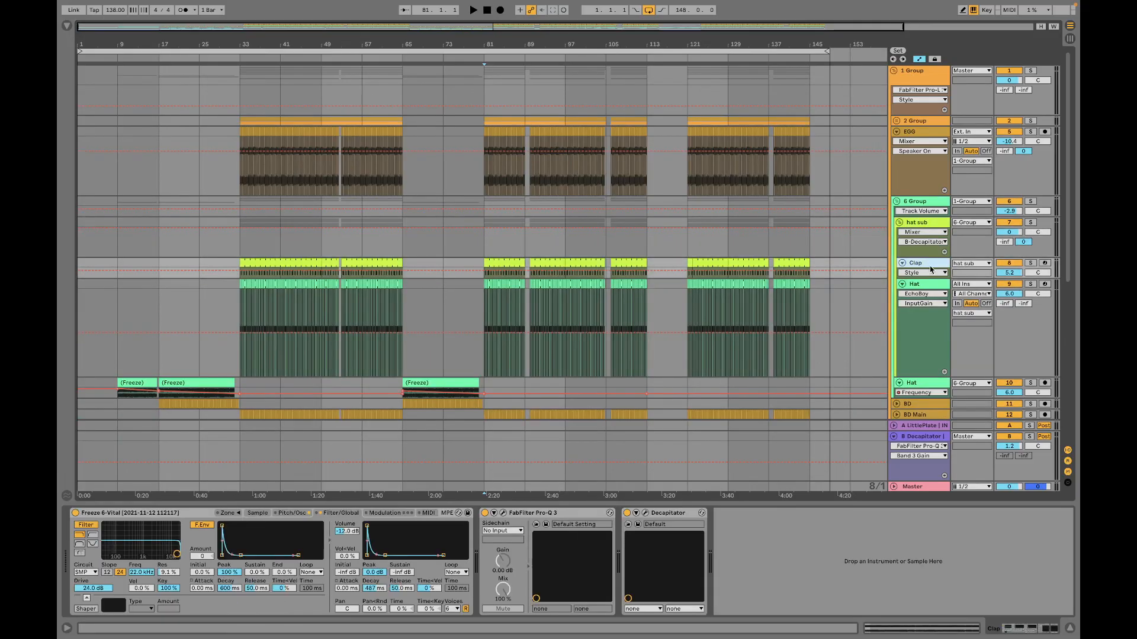
click(931, 285)
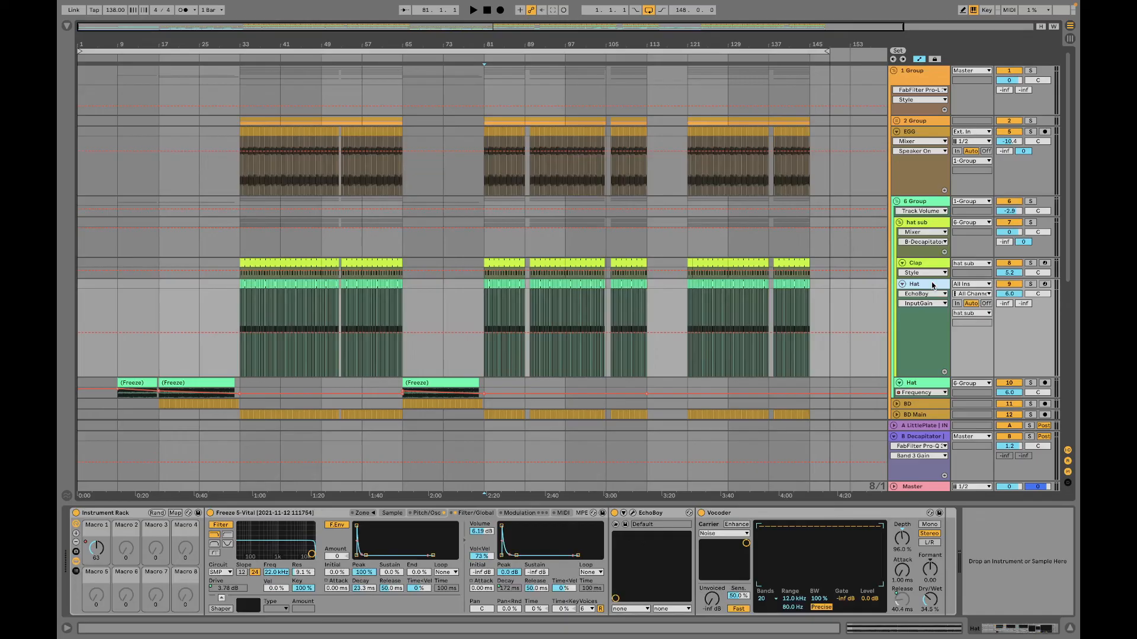
Step: Open EchoBoy on the Hat track inside hat sub and try adjusting its Feedback while playing from bar 81
click(634, 514)
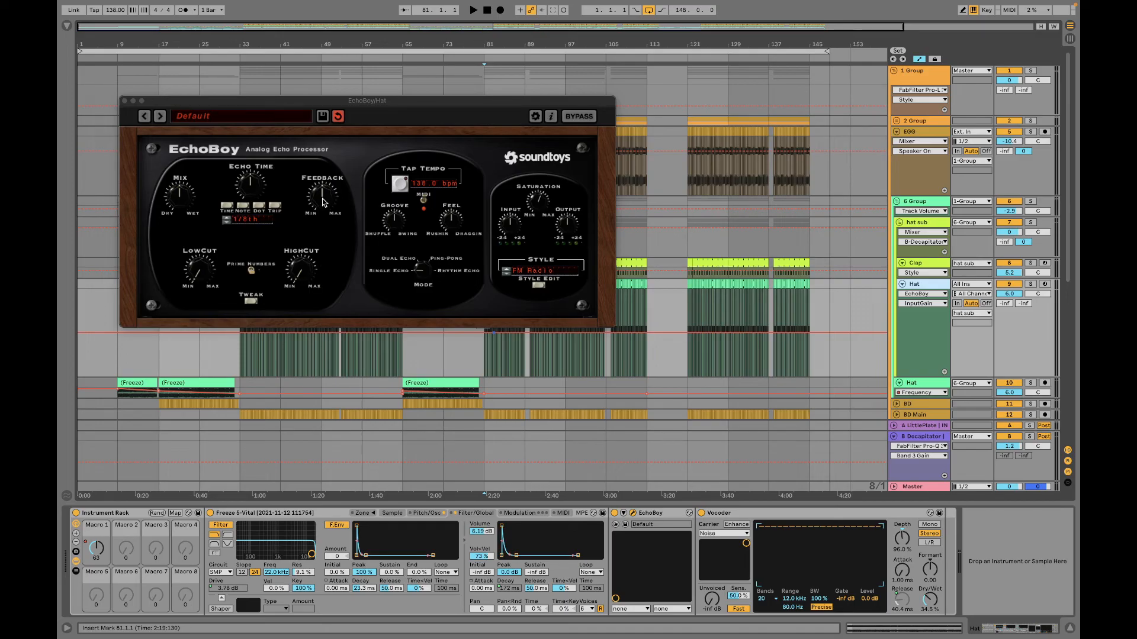
drag(325, 203, 329, 222)
key(space)
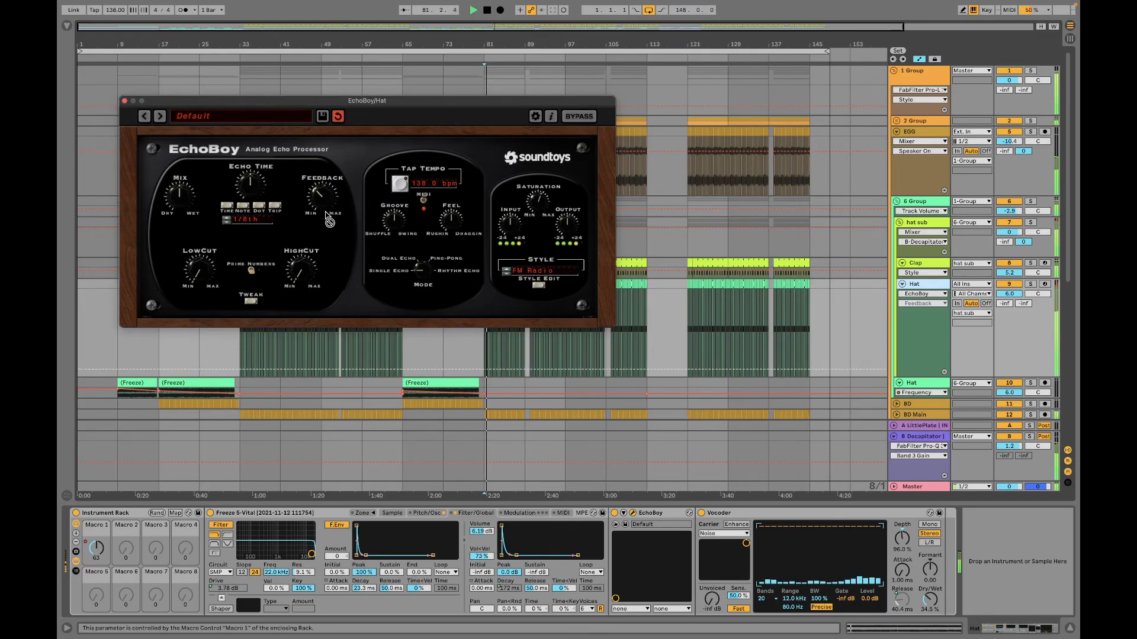
key(space)
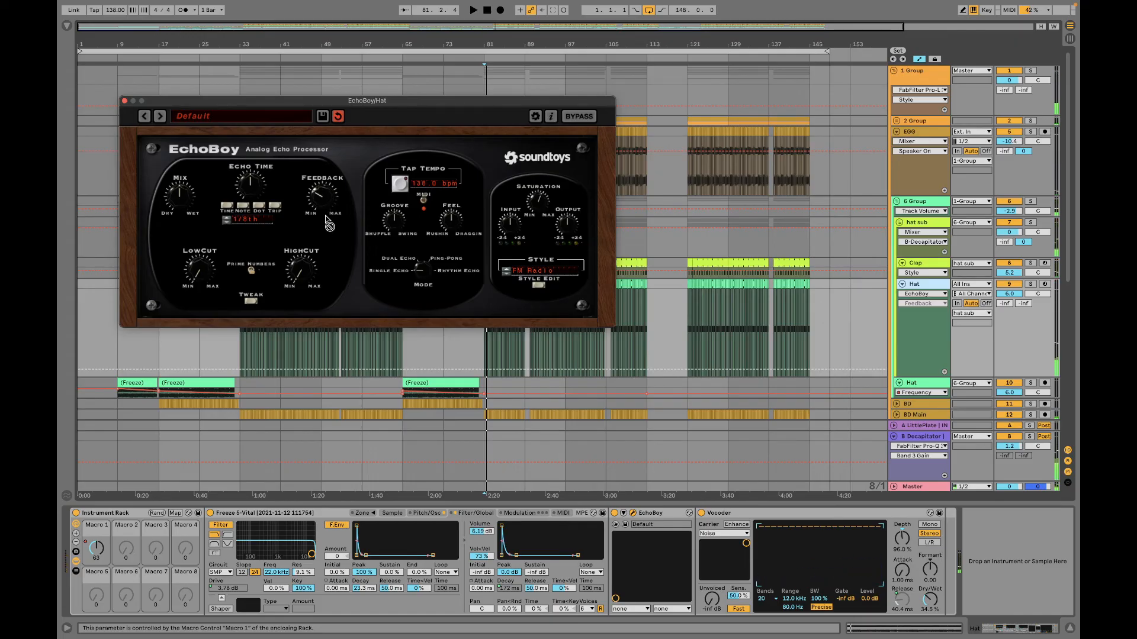
drag(323, 208, 319, 197)
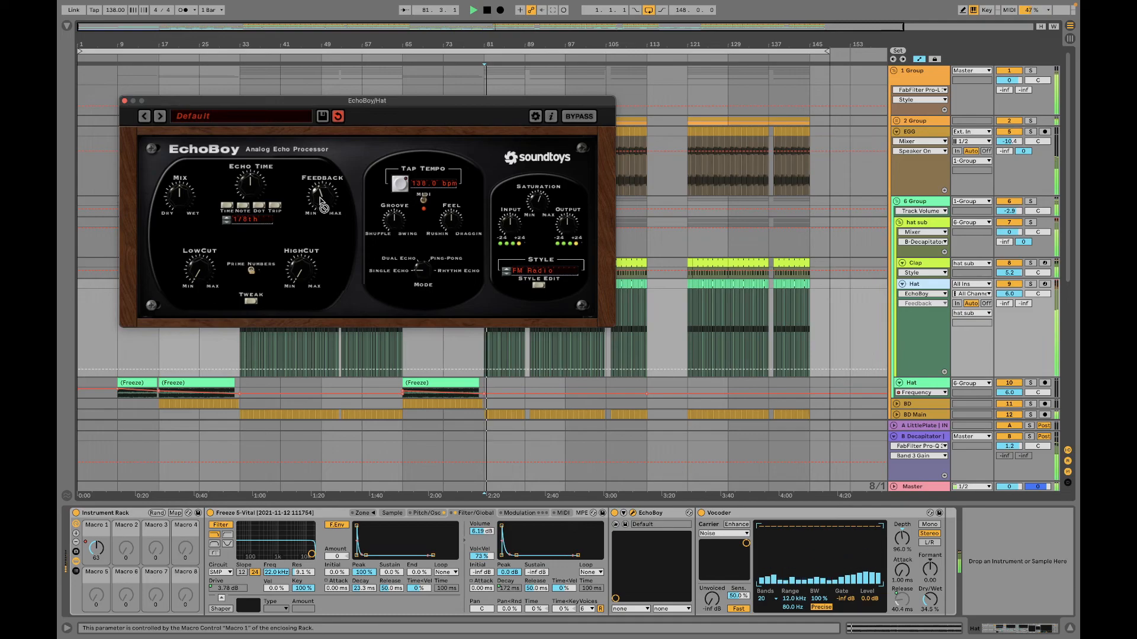
Step: Lower EchoBoy's output gain and audition the Hat track in solo while refining the level
drag(566, 224, 567, 235)
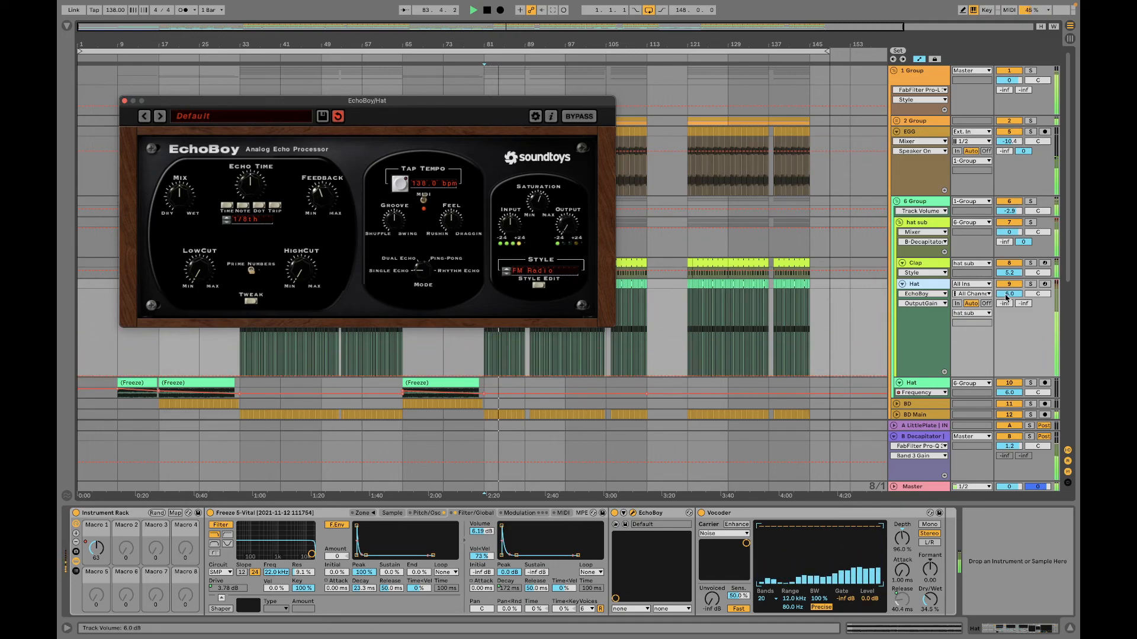
click(1030, 285)
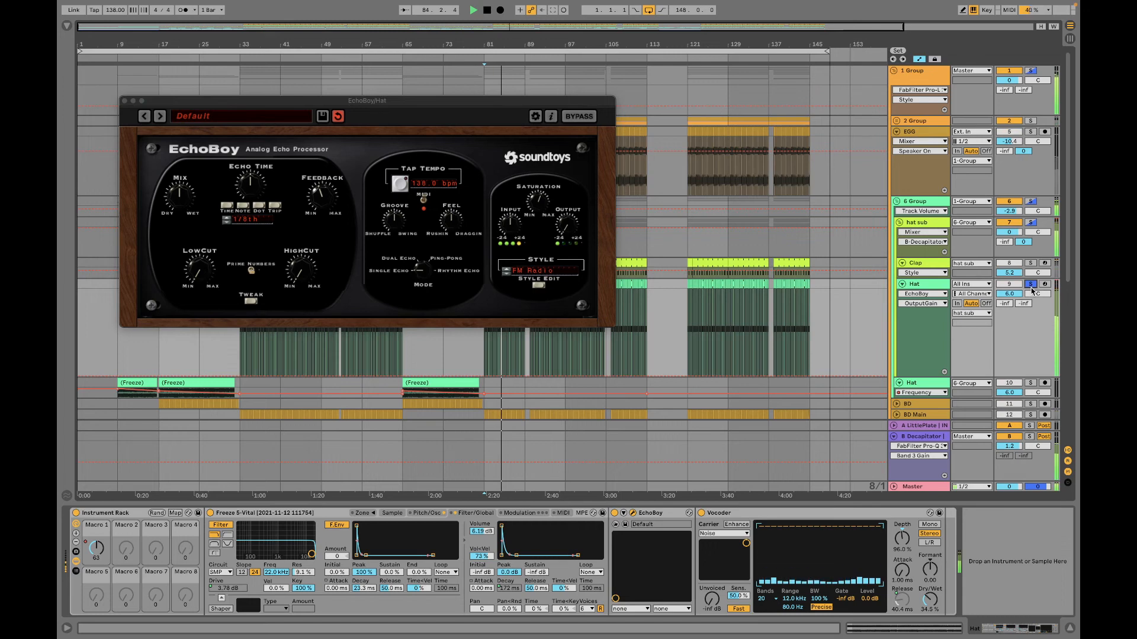
click(573, 226)
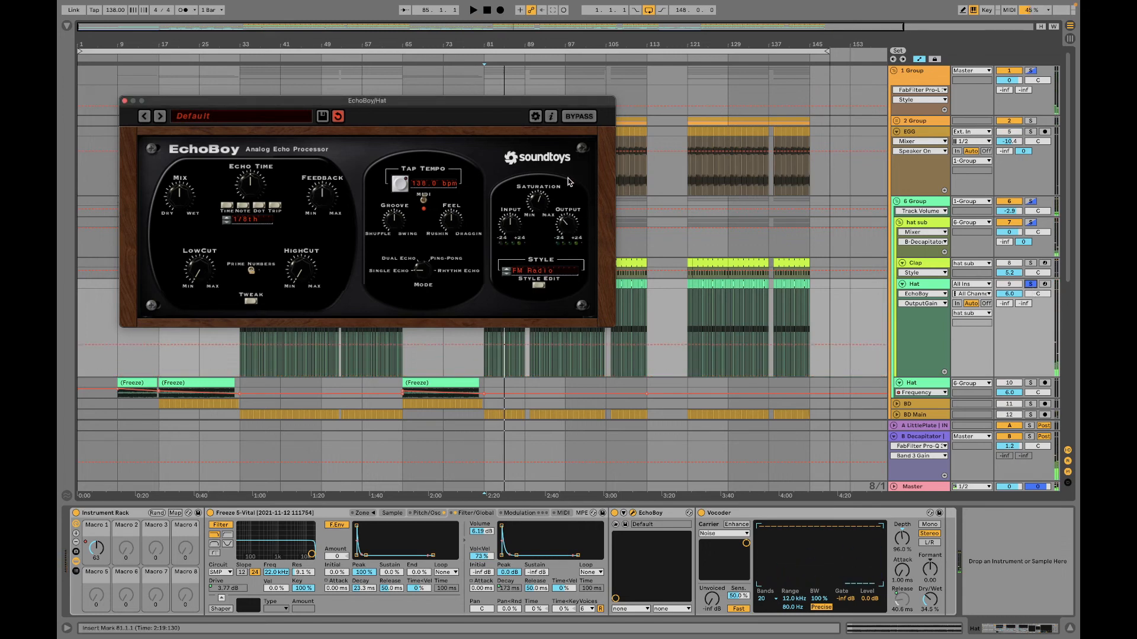
key(space)
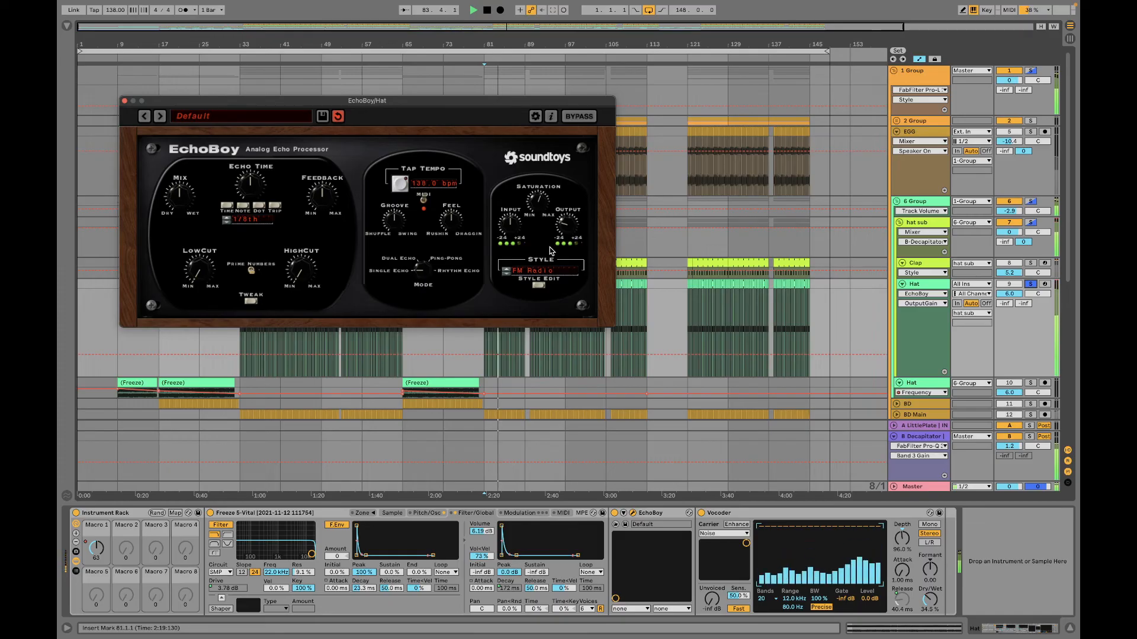
key(space)
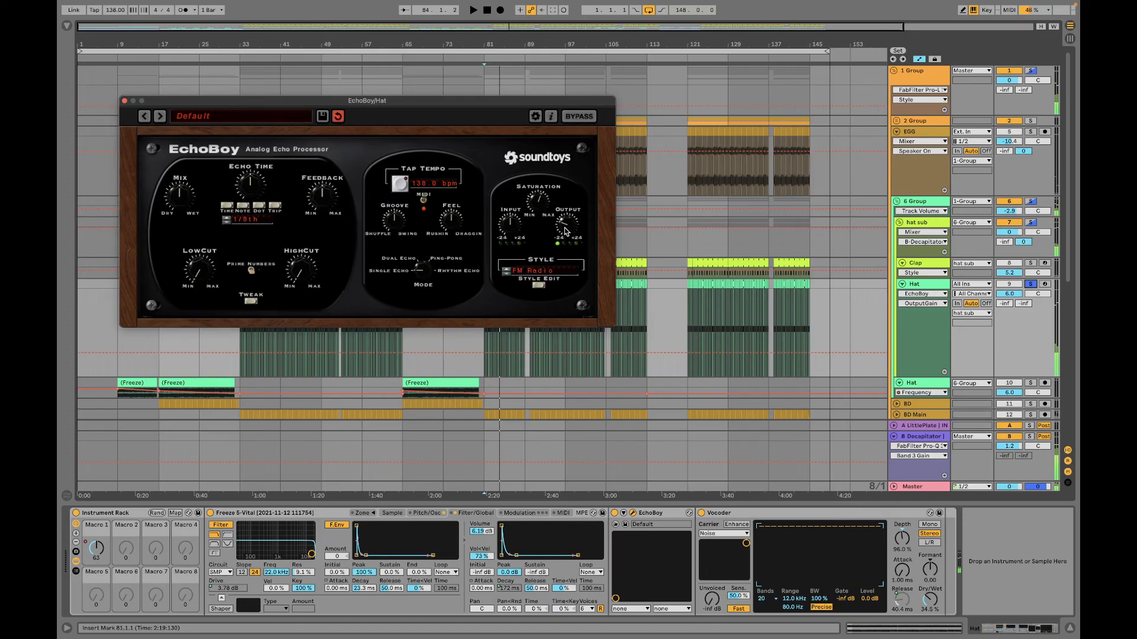
Step: Turn off the Hat track's solo, play the full mix from bar 81, and fine-tune EchoBoy's output gain
click(1031, 285)
key(space)
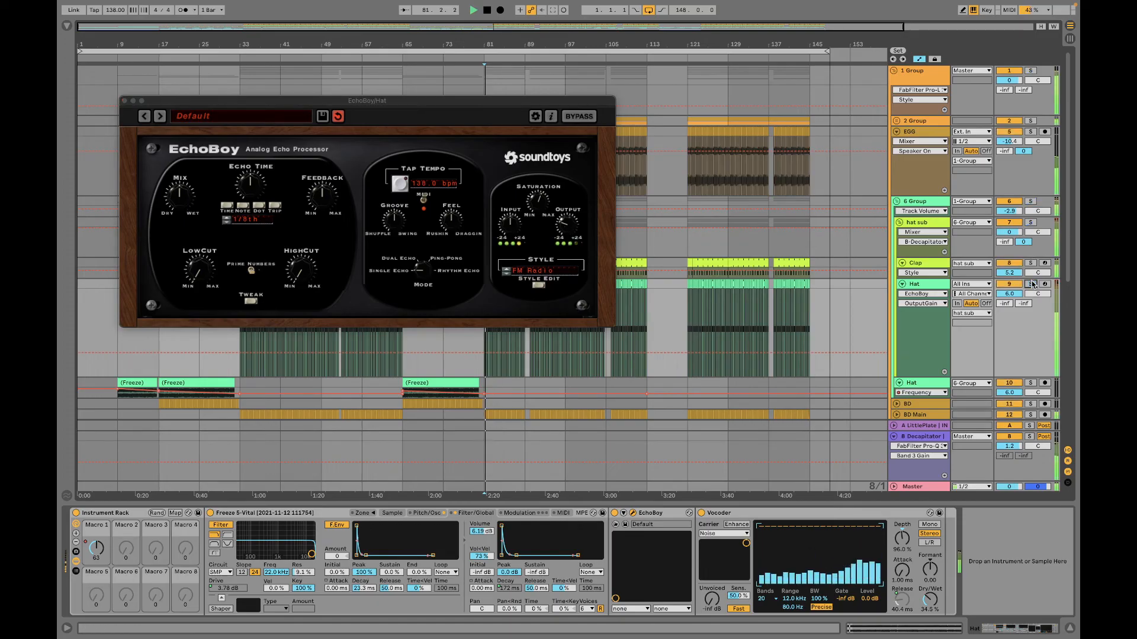
click(571, 232)
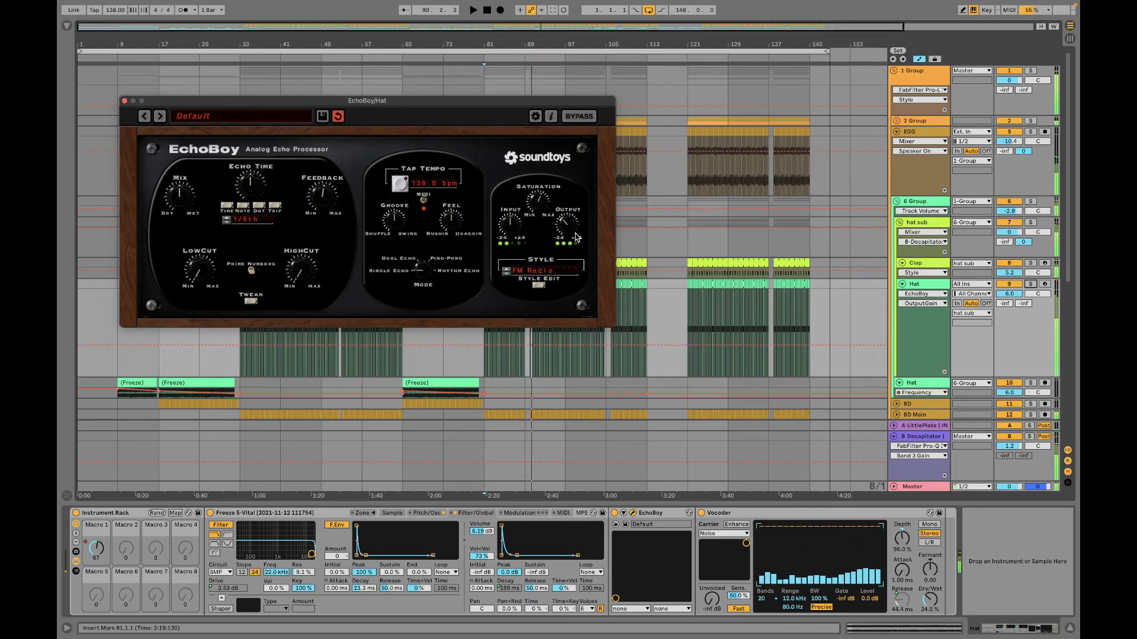
Step: Stop playback, move the EchoBoy window clear of the Hat clips, and set the arrangement grid to 1/4
key(space)
mouse_move(549, 108)
mouse_down()
mouse_move(453, 343)
mouse_move(462, 394)
mouse_up()
click(516, 317)
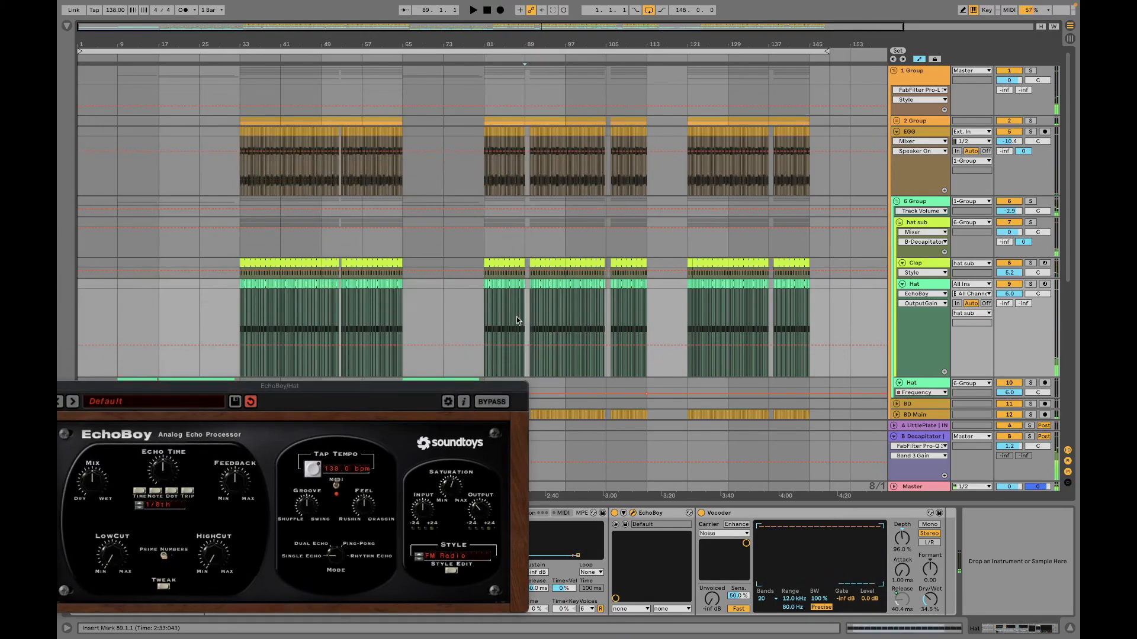
right_click(517, 319)
click(540, 459)
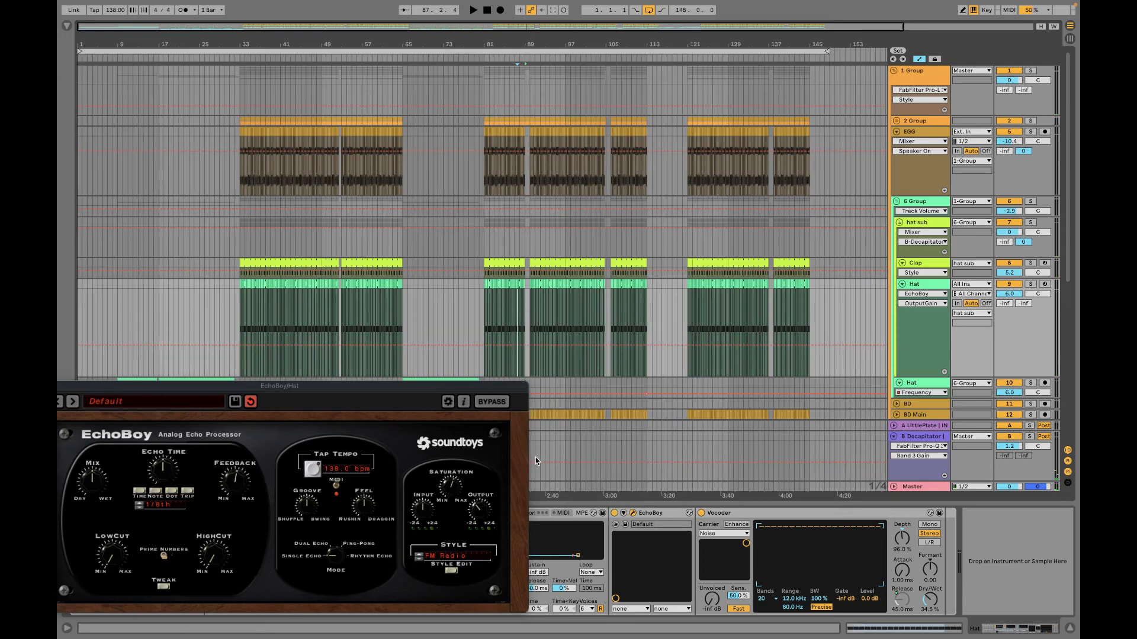
Step: Audition the full mix with the Hat's EchoBoy setting, playing from bar 87
click(518, 325)
key(space)
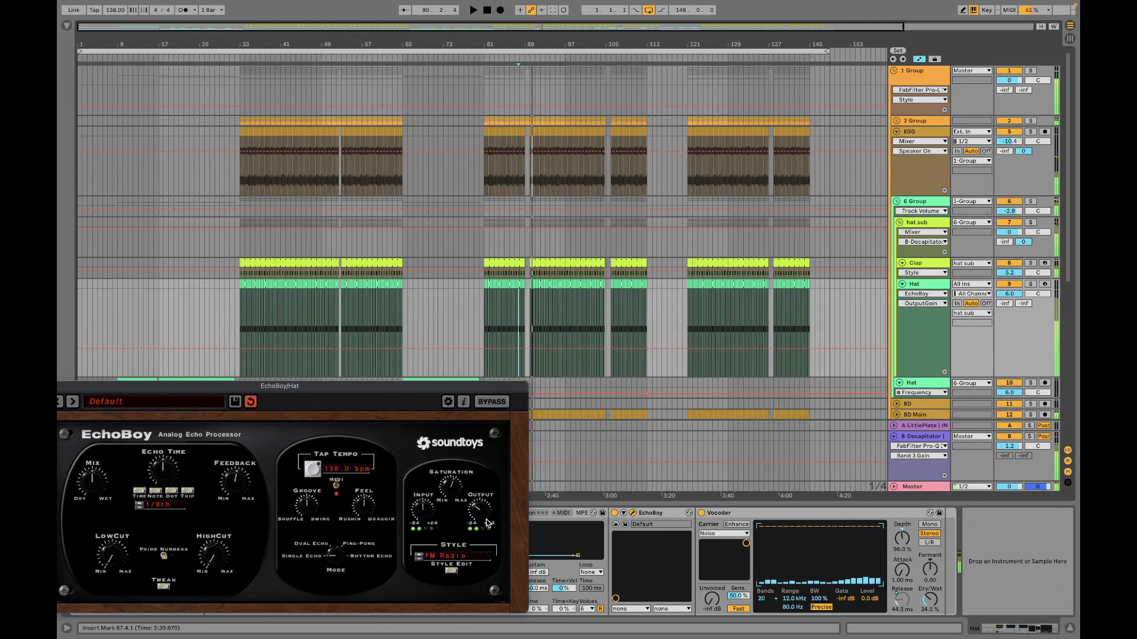
key(space)
key(space)
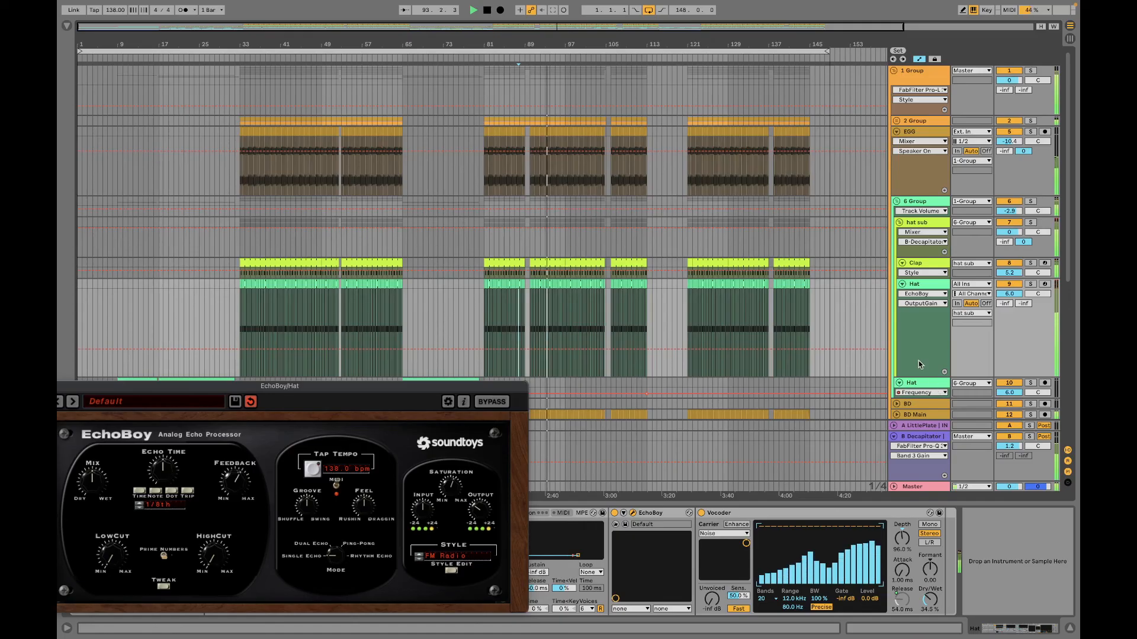
Step: Show the devices of 1 Group and look over all tracks of the arrangement during playback
click(922, 76)
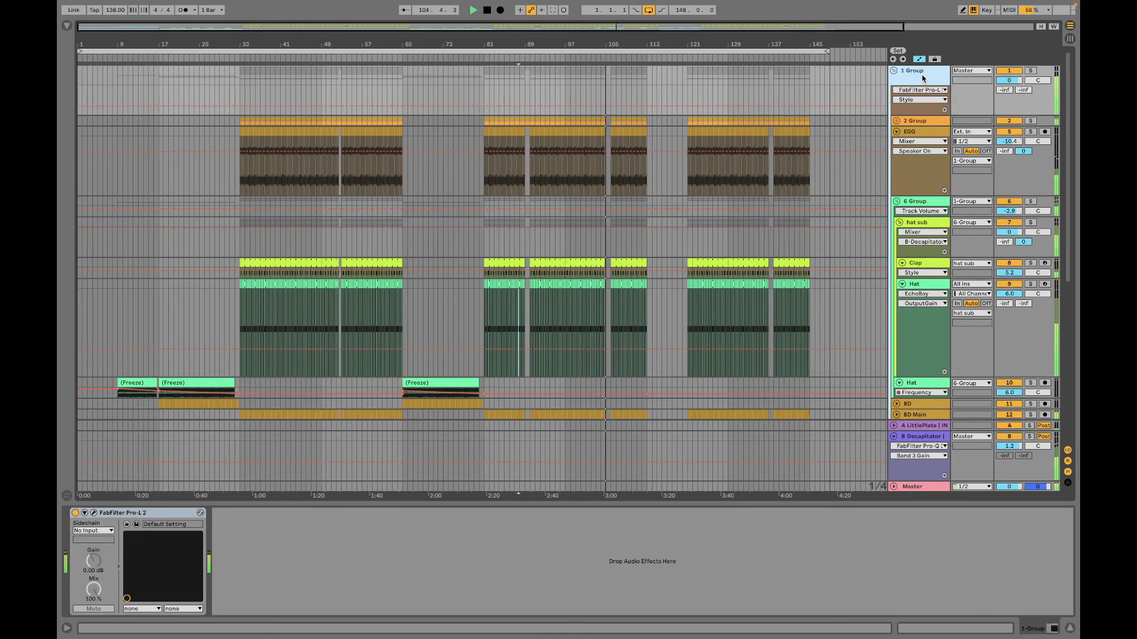
scroll(936, 336, down, 10)
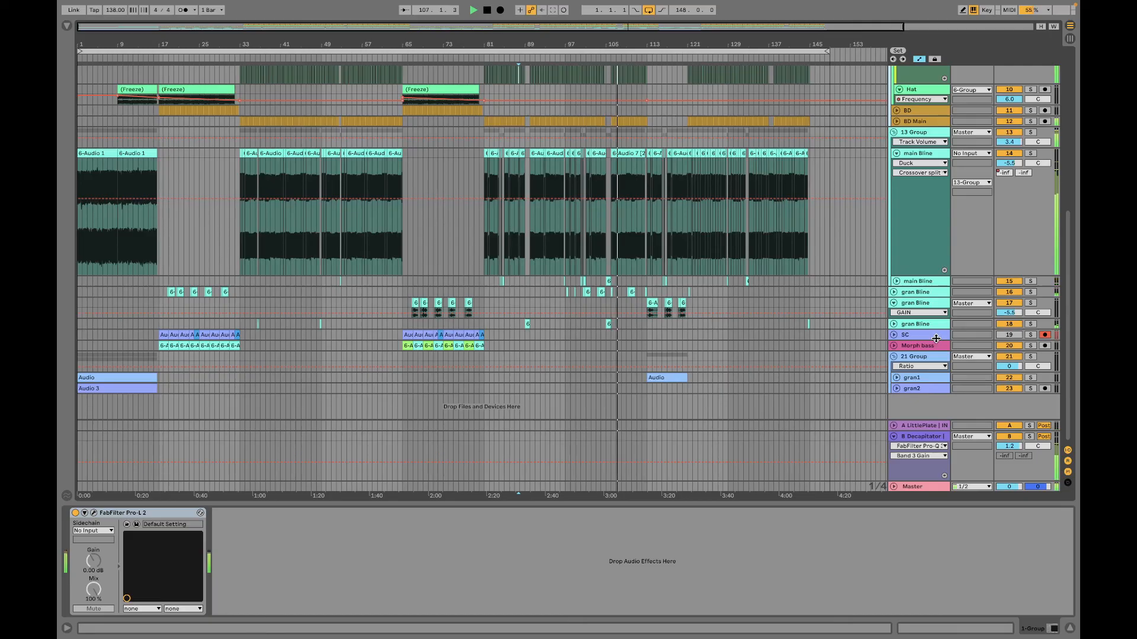
scroll(932, 319, up, 7)
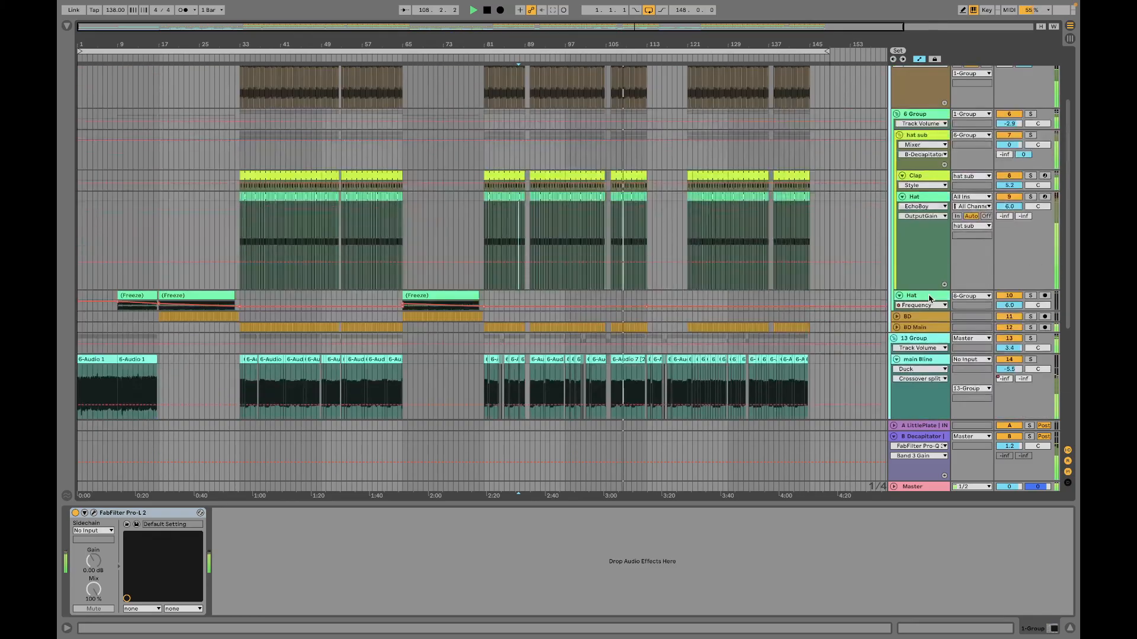
scroll(931, 274, up, 3)
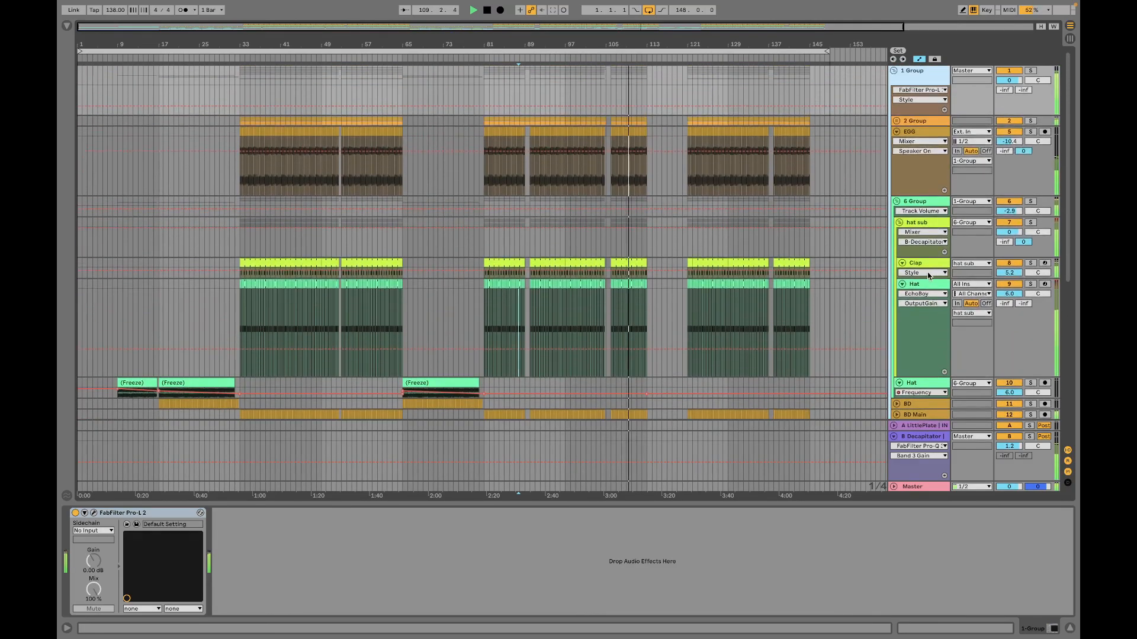
scroll(921, 302, down, 2)
scroll(911, 337, up, 2)
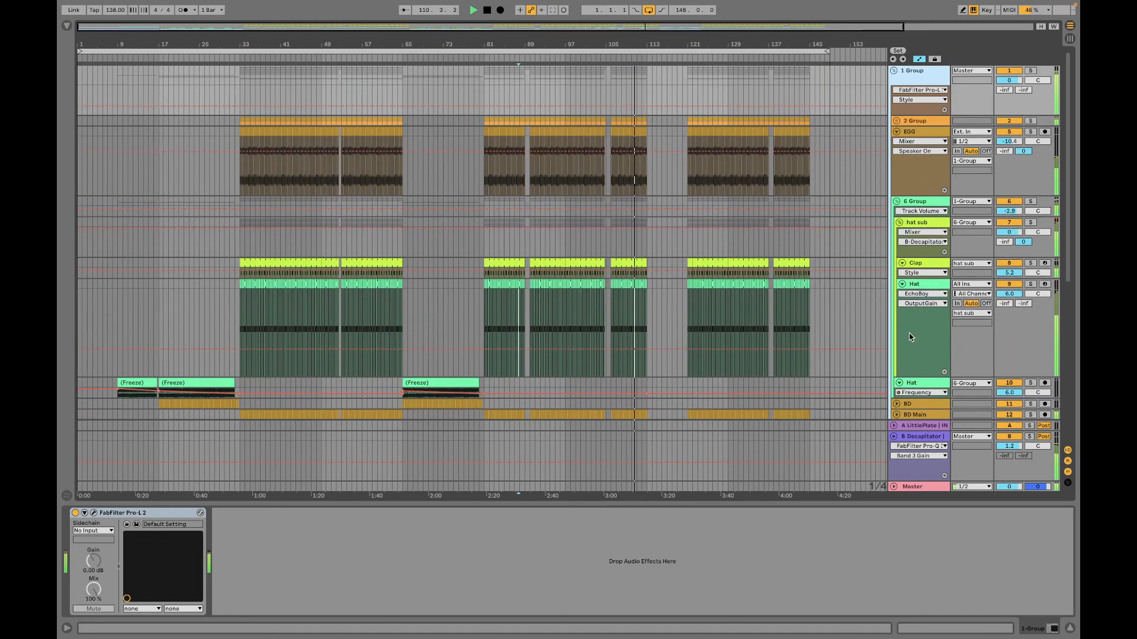
Step: Unfold 2 Group, show its device chain, and audition the group in solo from bar 86
click(896, 120)
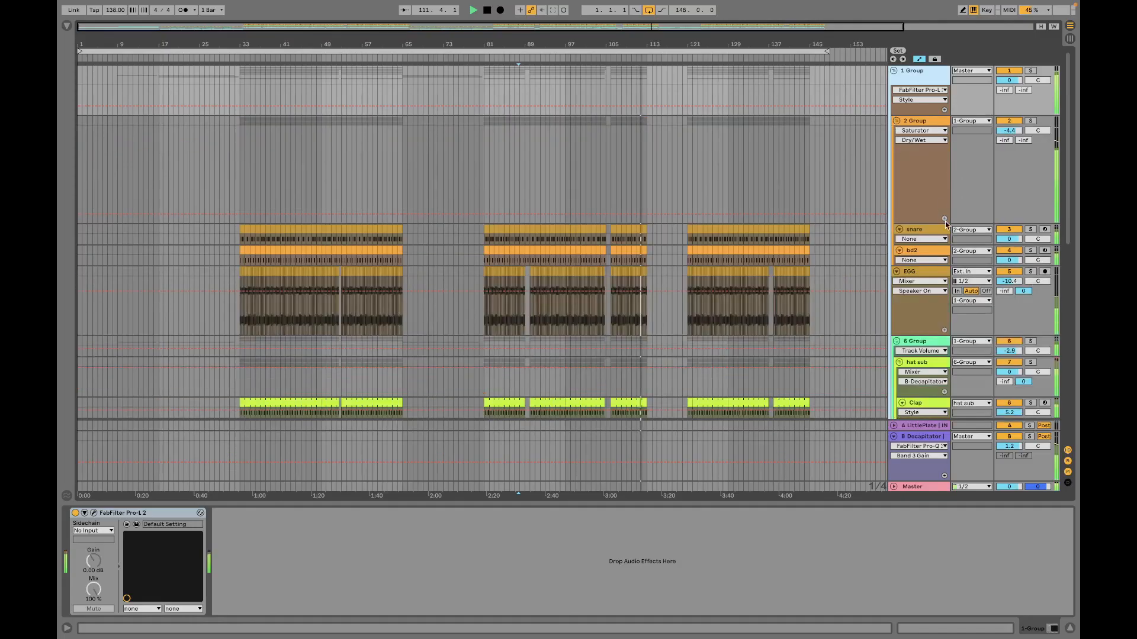
click(930, 178)
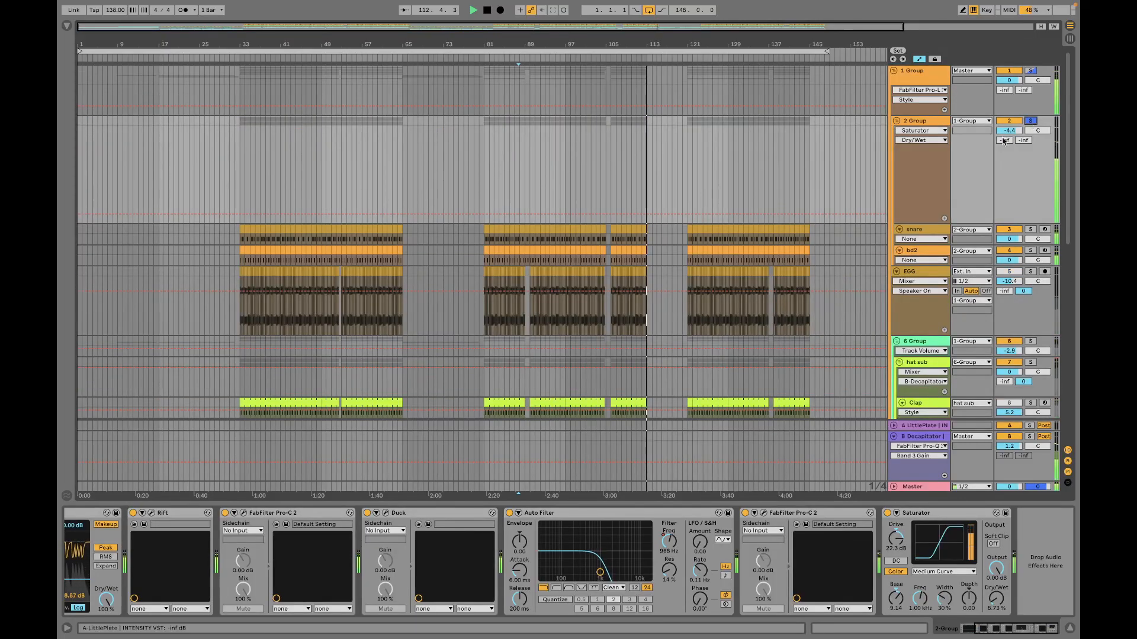
click(1030, 121)
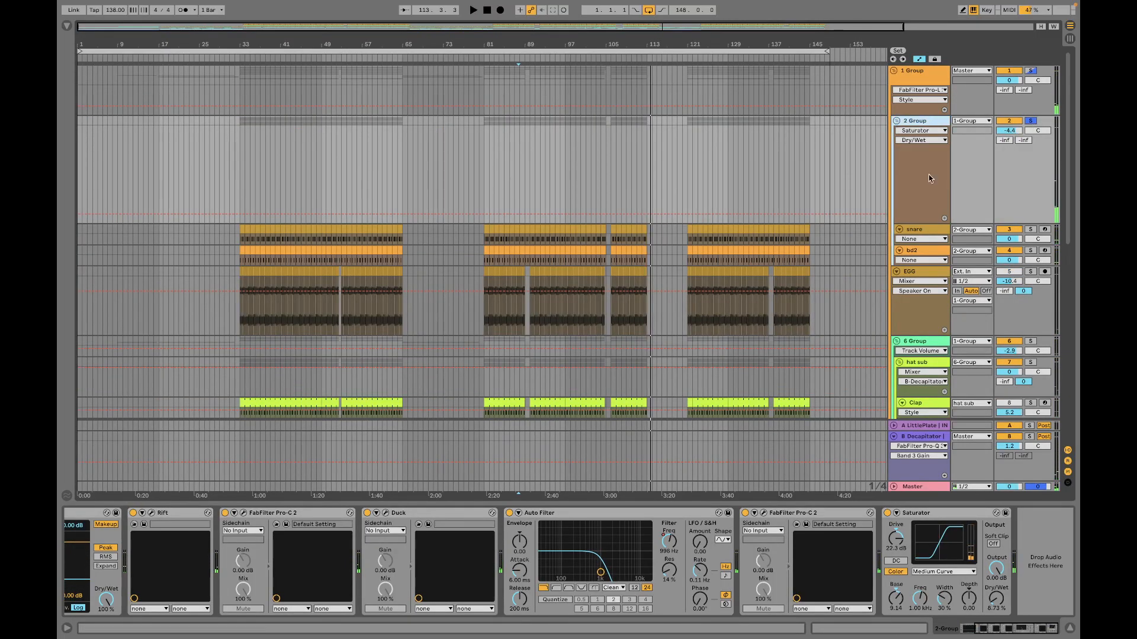
click(510, 187)
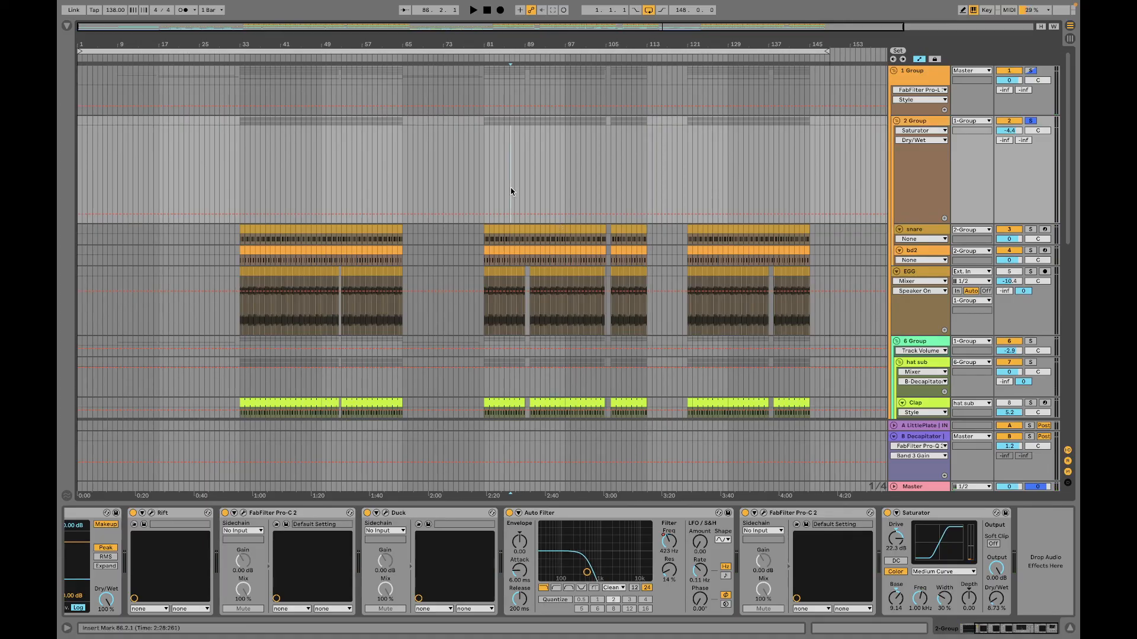
key(space)
right_click(935, 125)
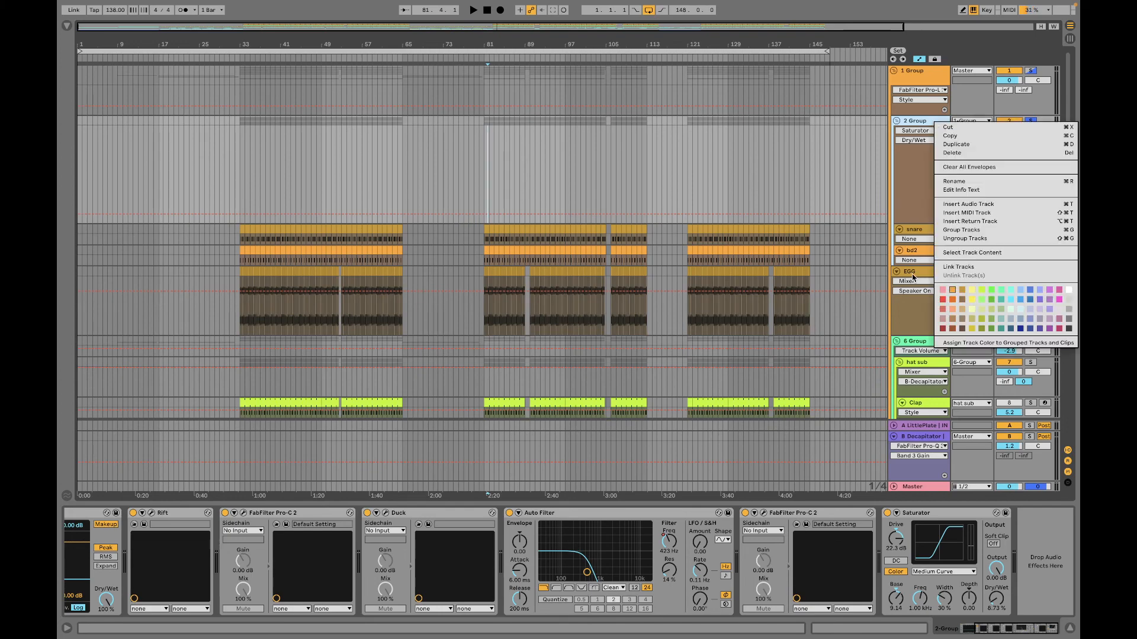
click(66, 26)
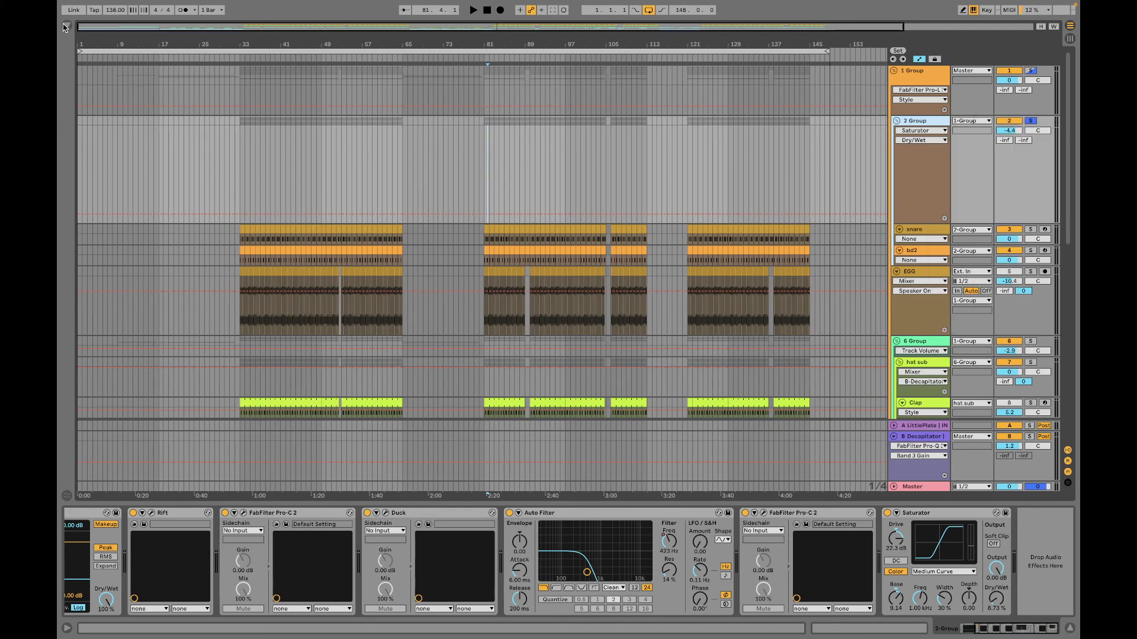
click(66, 26)
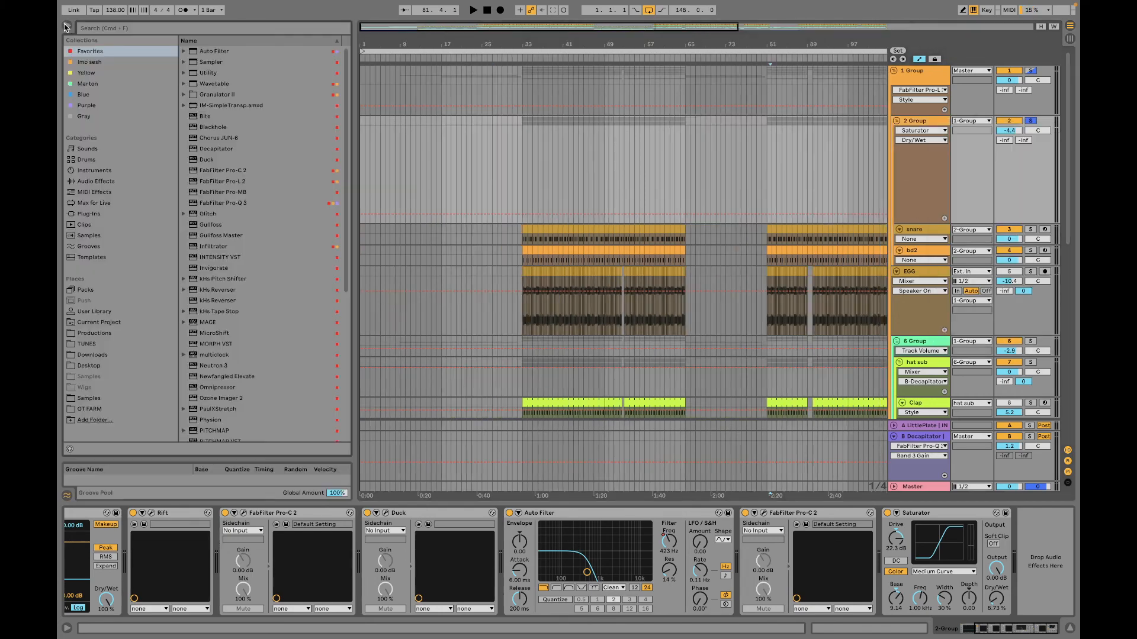
click(169, 28)
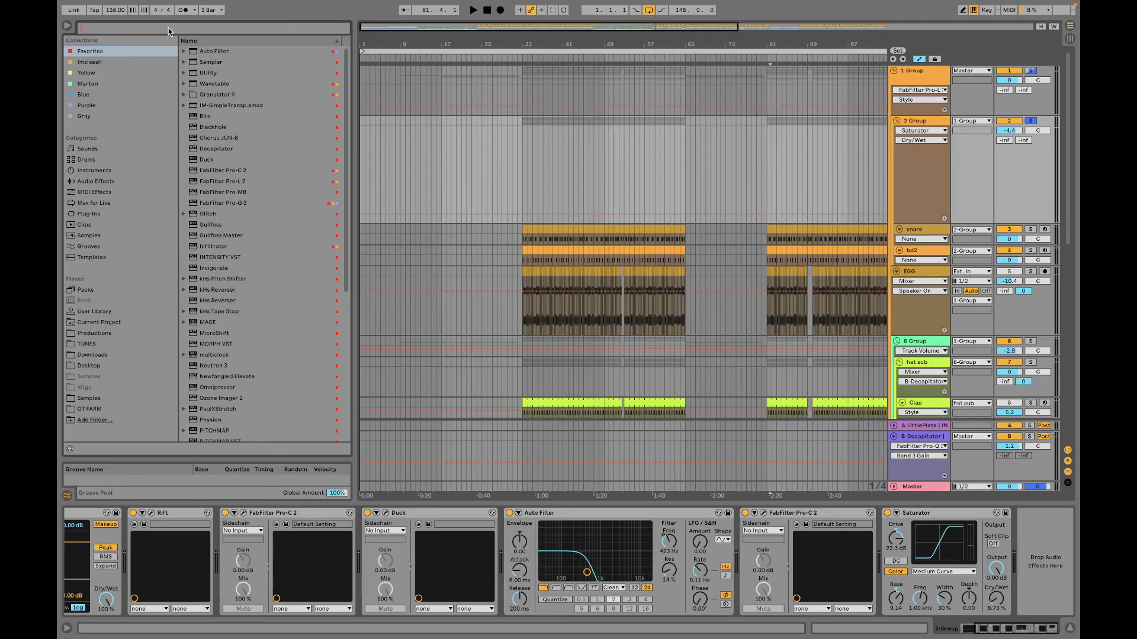
click(115, 180)
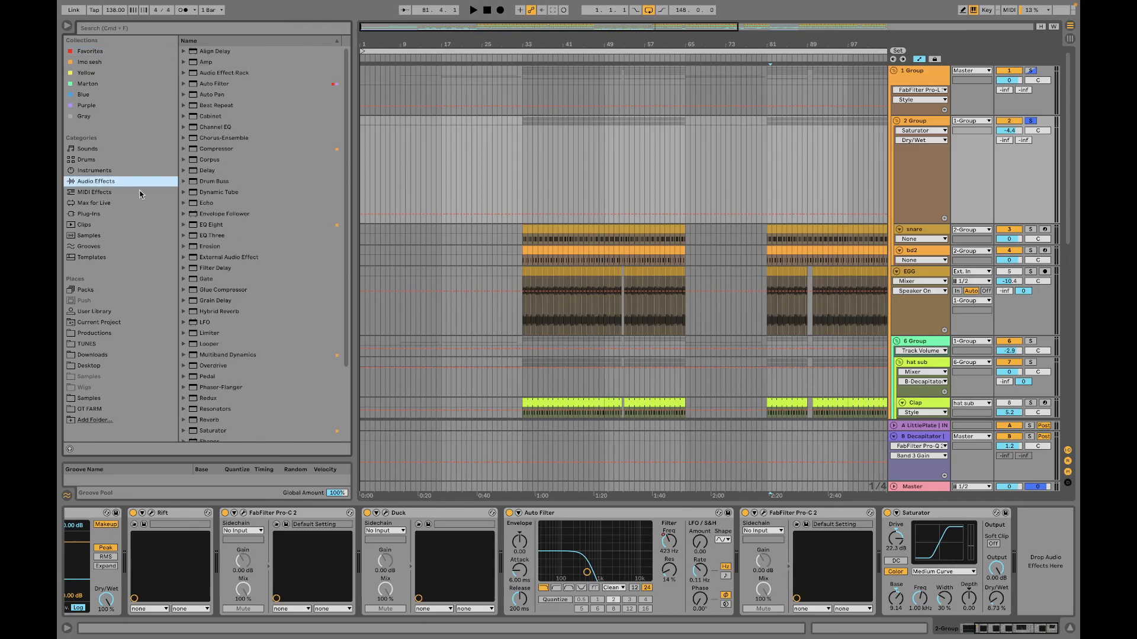
double_click(212, 225)
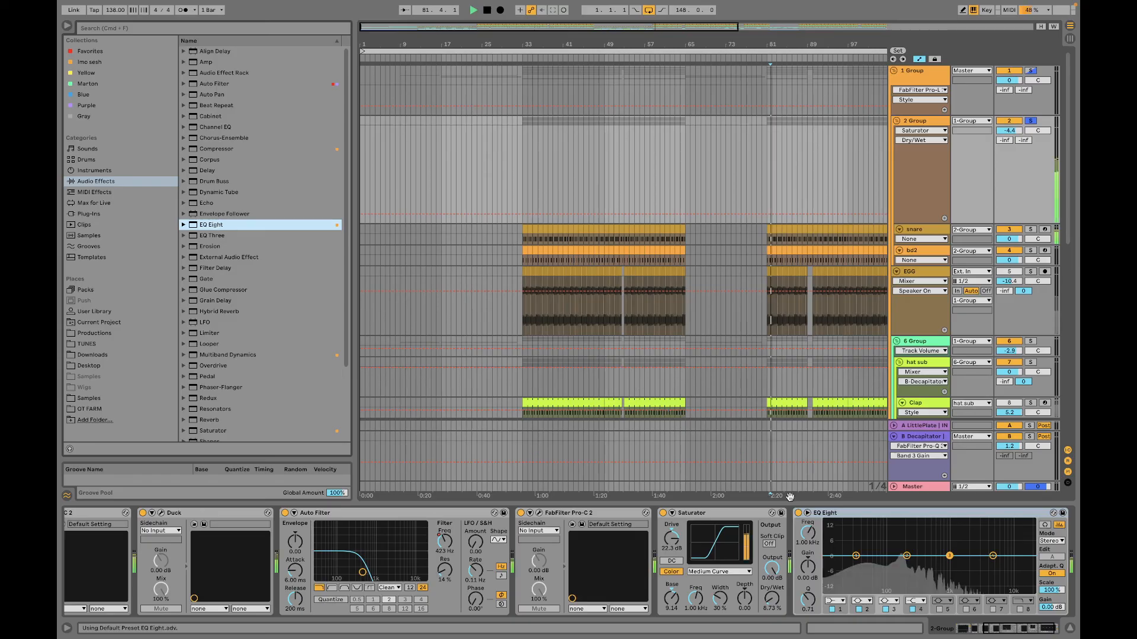
Step: Set the first band of 2 Group's EQ Eight to a low cut at about 79.8 Hz
click(835, 601)
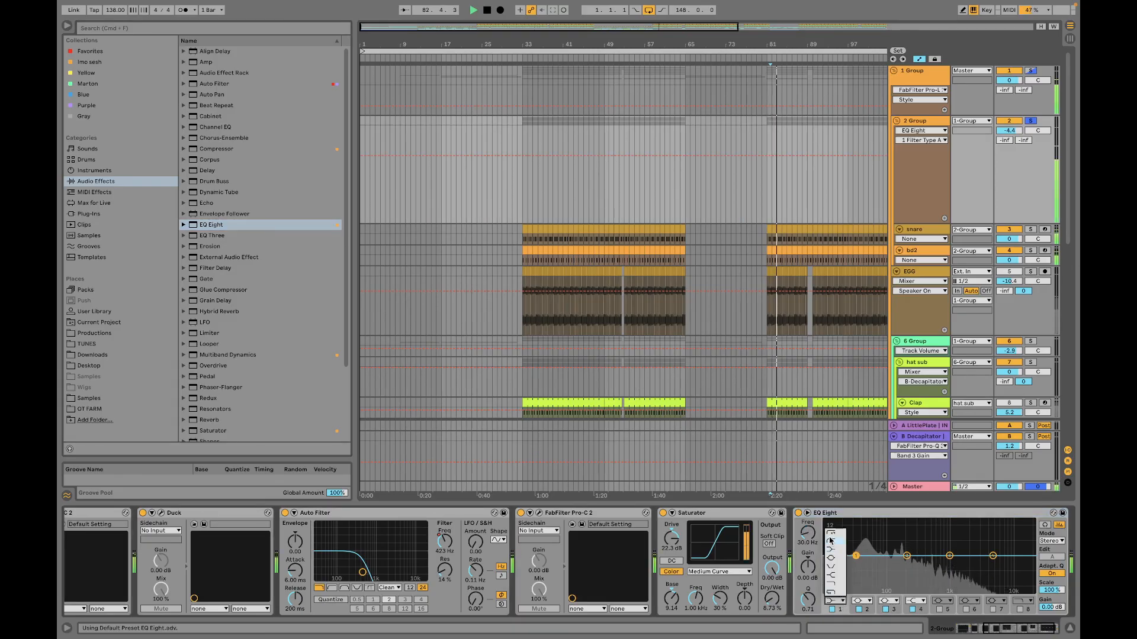
drag(807, 533, 807, 523)
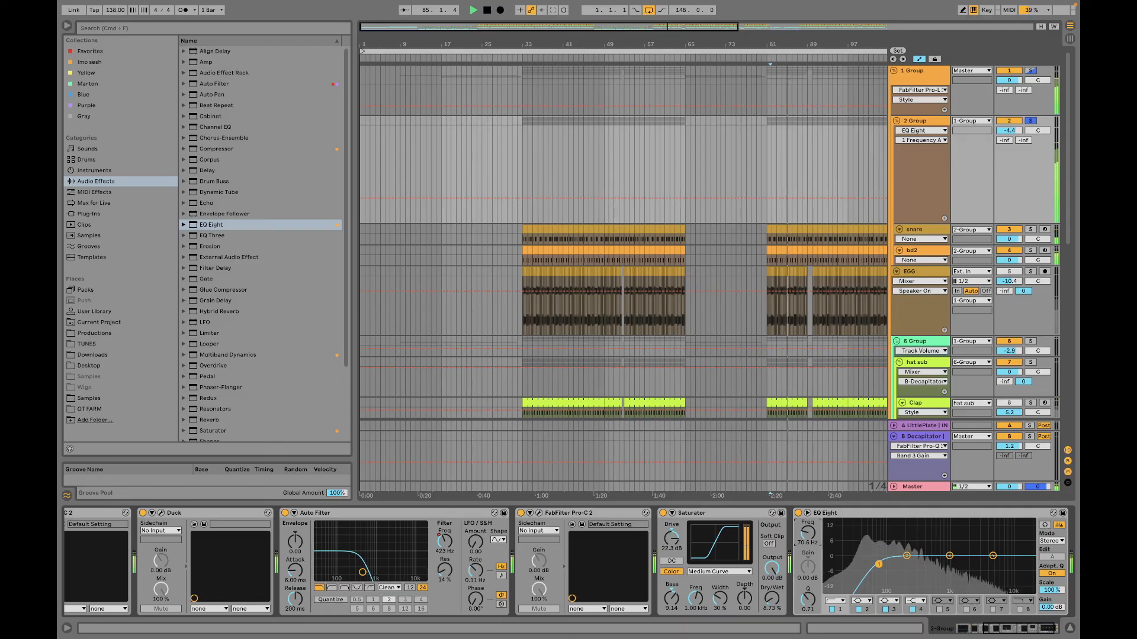
drag(808, 519, 808, 515)
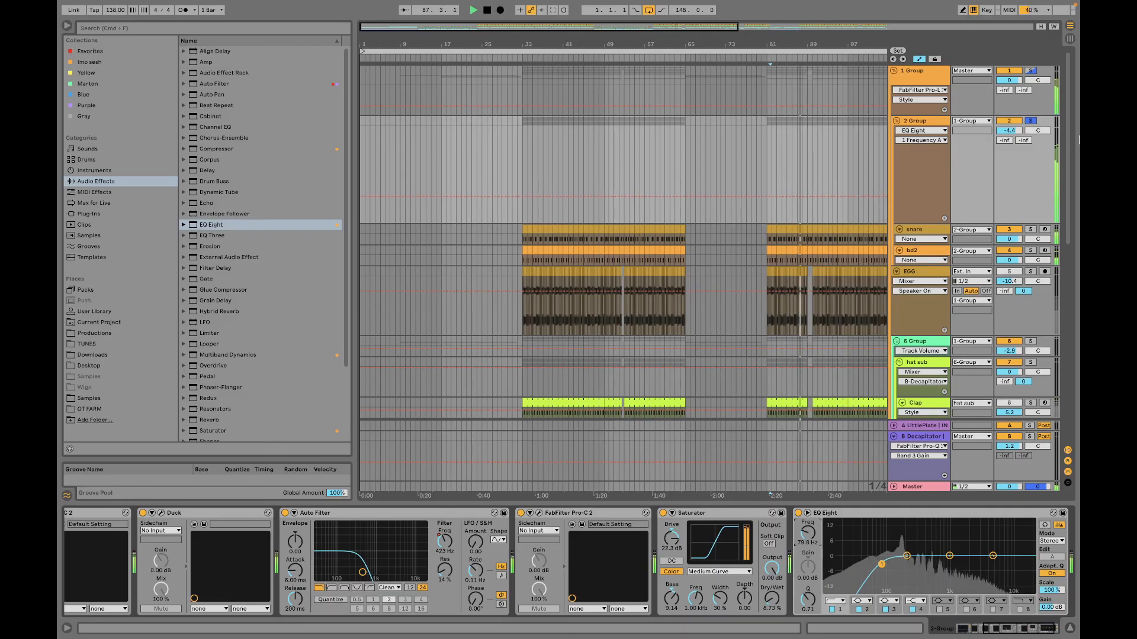
Step: Turn off 2 Group's solo and play the full mix from bar 89
click(1031, 121)
key(space)
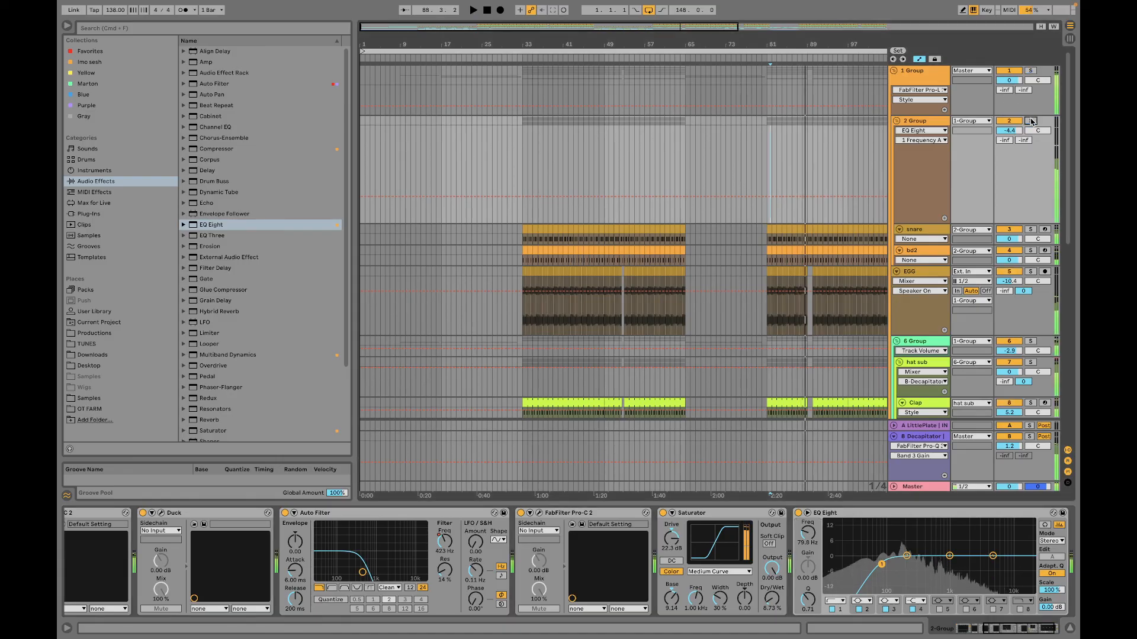
click(811, 220)
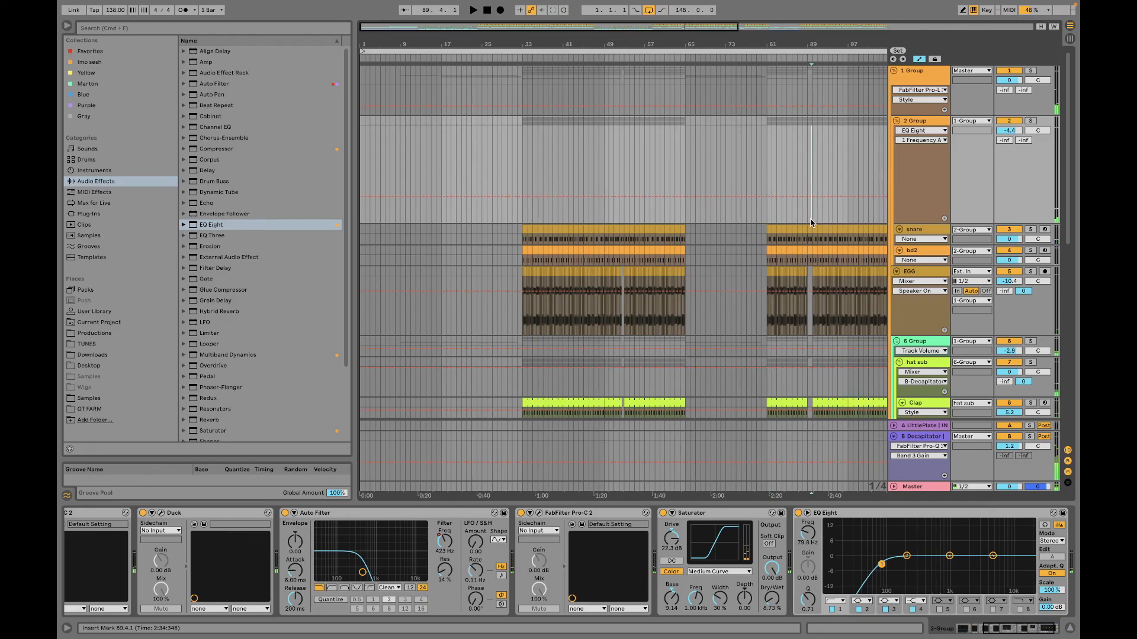
key(space)
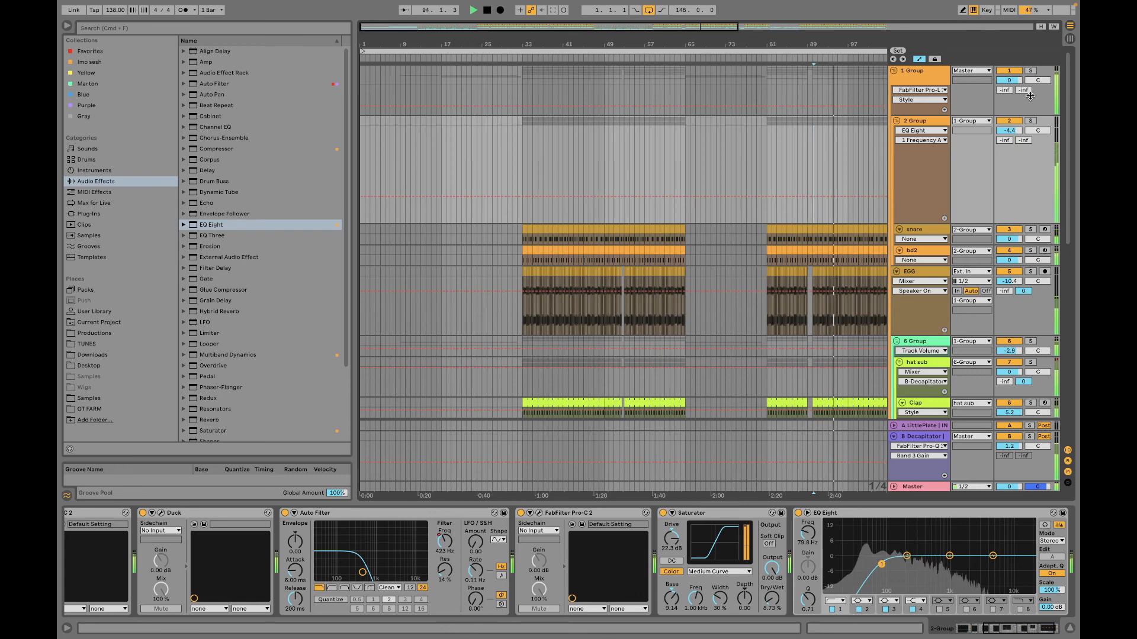
Step: Switch to the Session mixer, open FabFilter Pro-L 2 on the Master, and raise its gain to about +1.3 dB
click(1071, 38)
click(1025, 38)
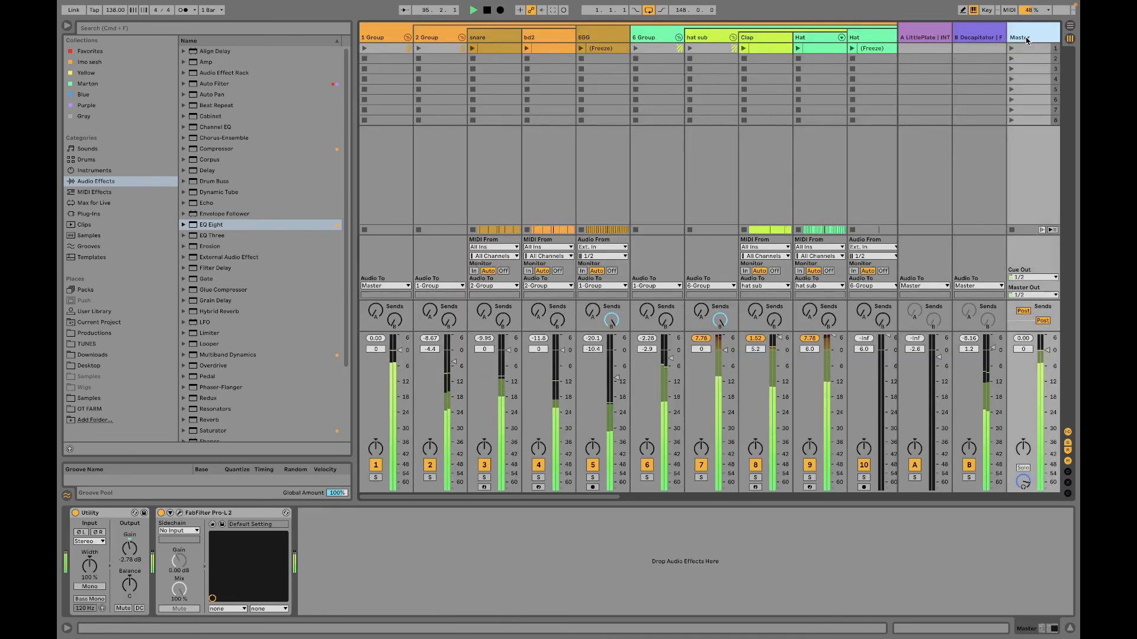
click(180, 514)
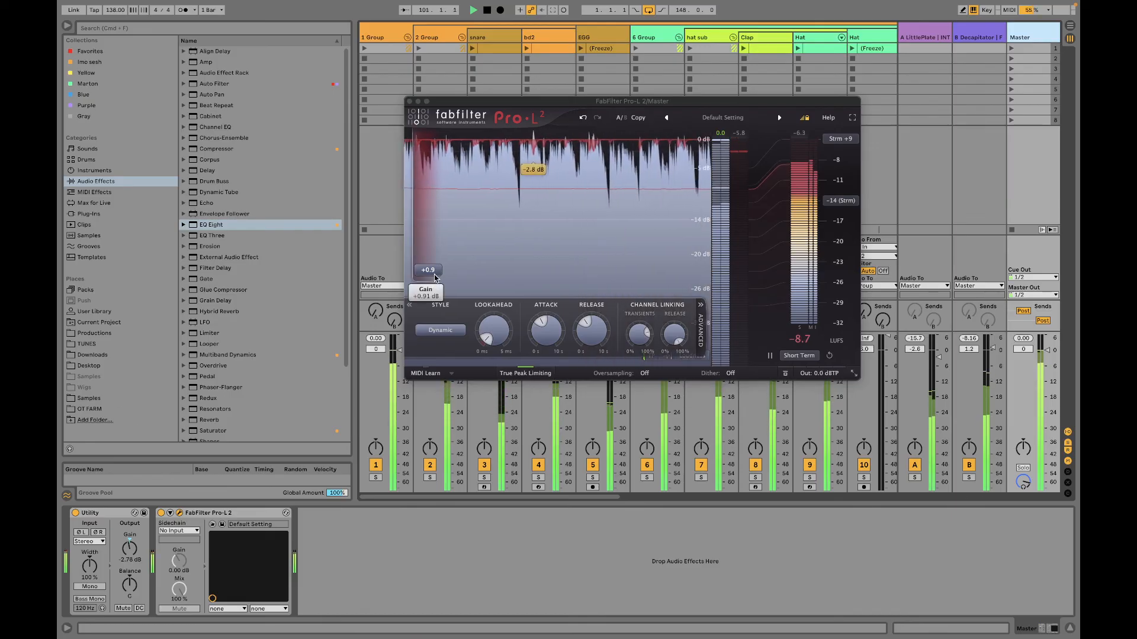
drag(435, 276, 435, 274)
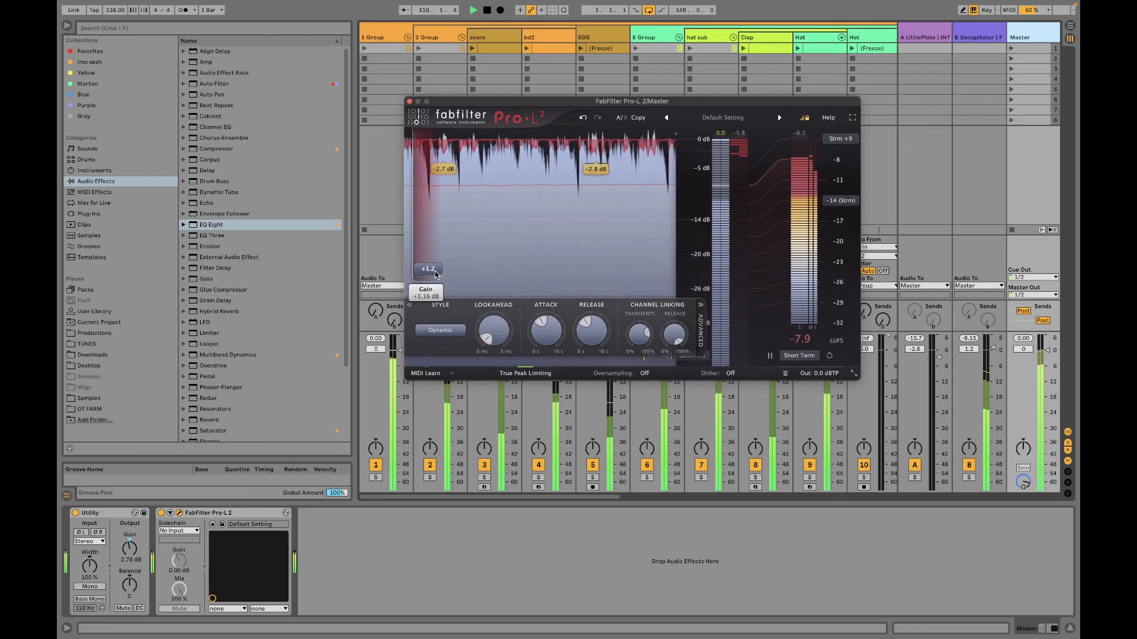
drag(435, 273, 436, 274)
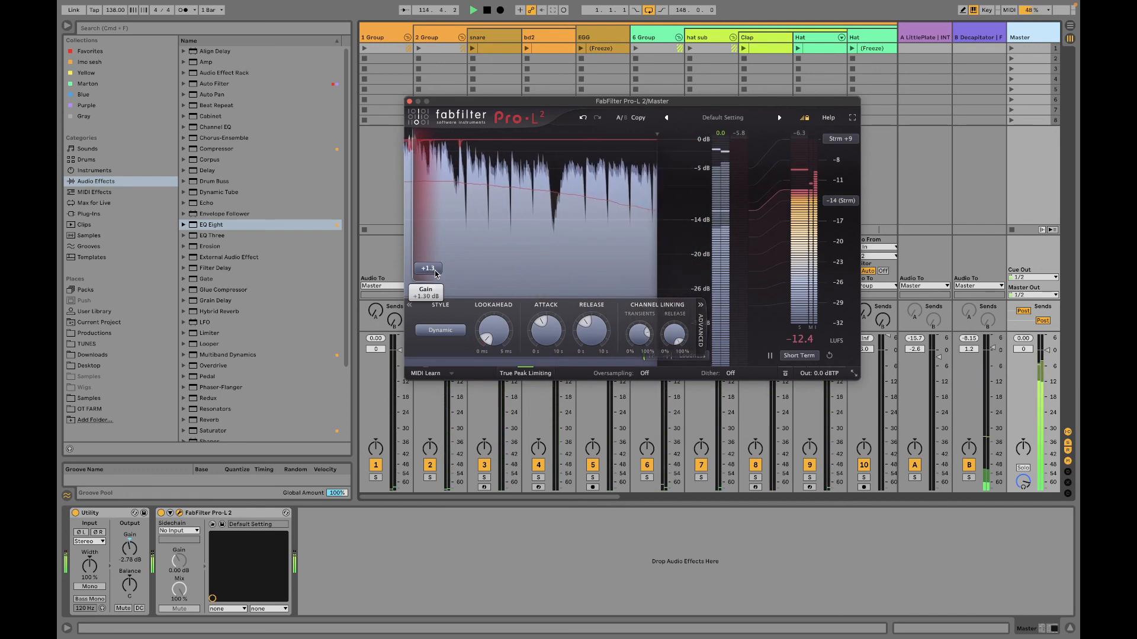
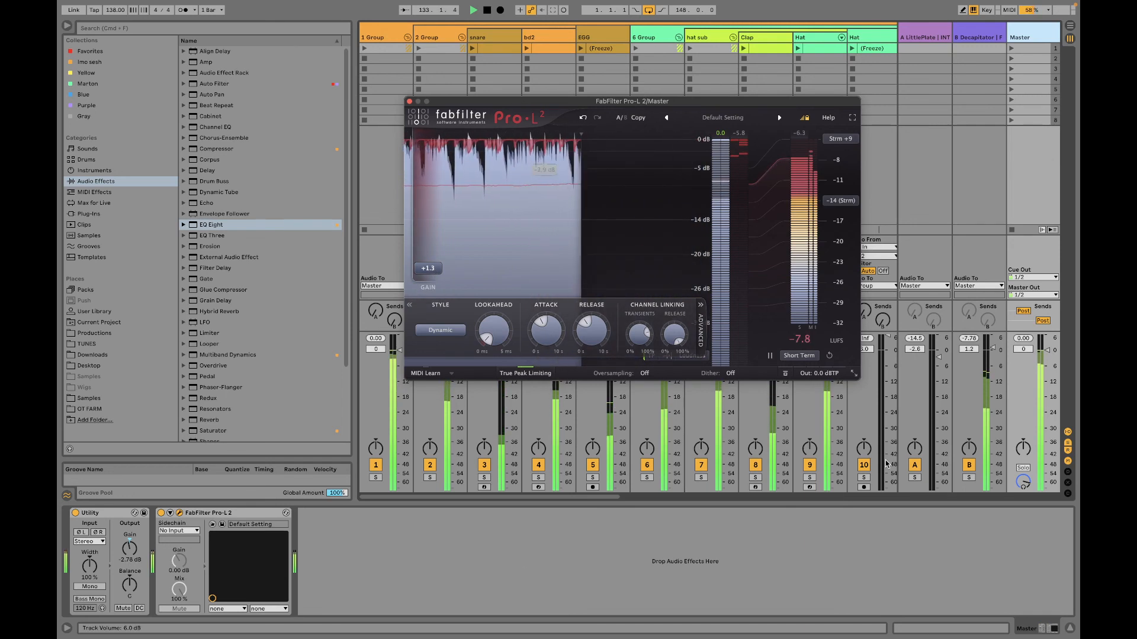
Step: Check the B Decapitator return's contribution by toggling its solo and switching the return off and on during playback
click(970, 479)
click(970, 478)
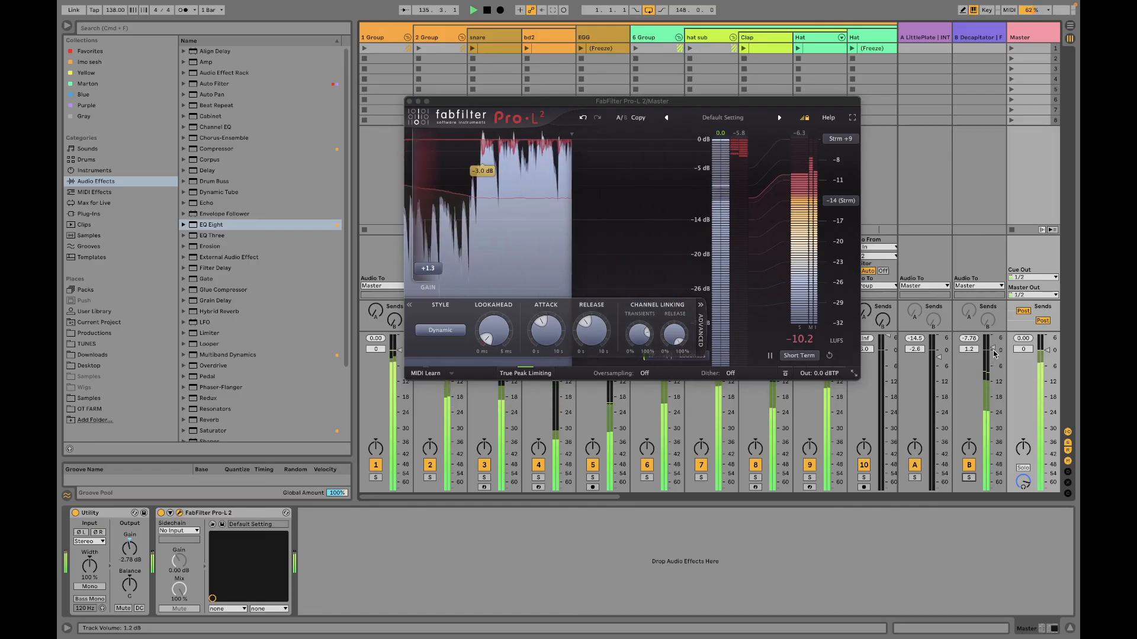
click(969, 465)
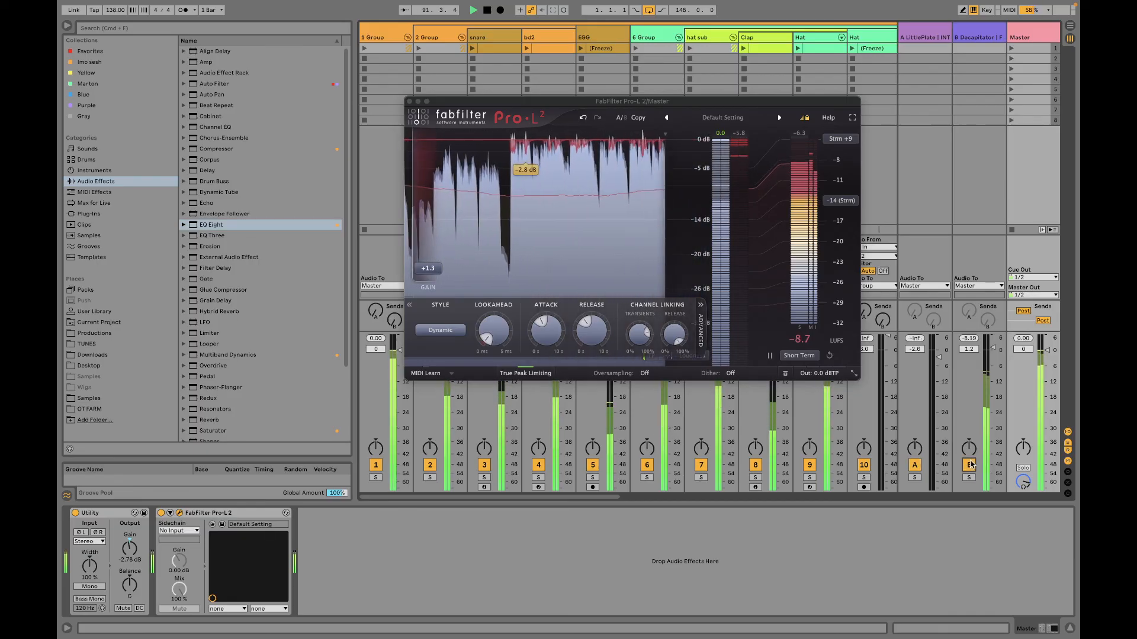
click(969, 465)
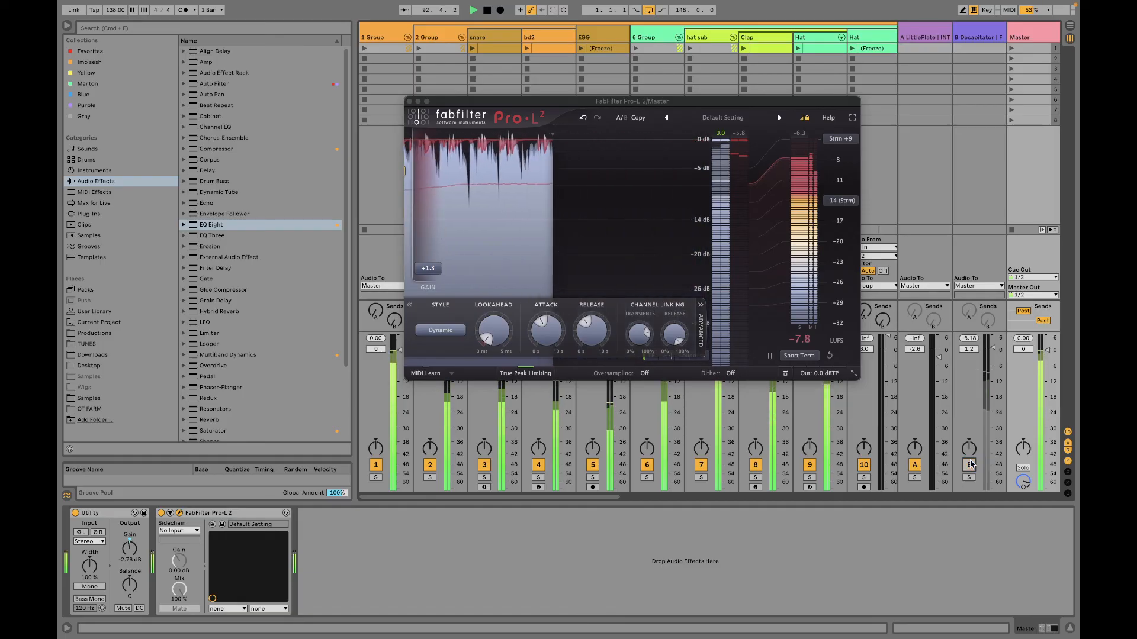
click(969, 466)
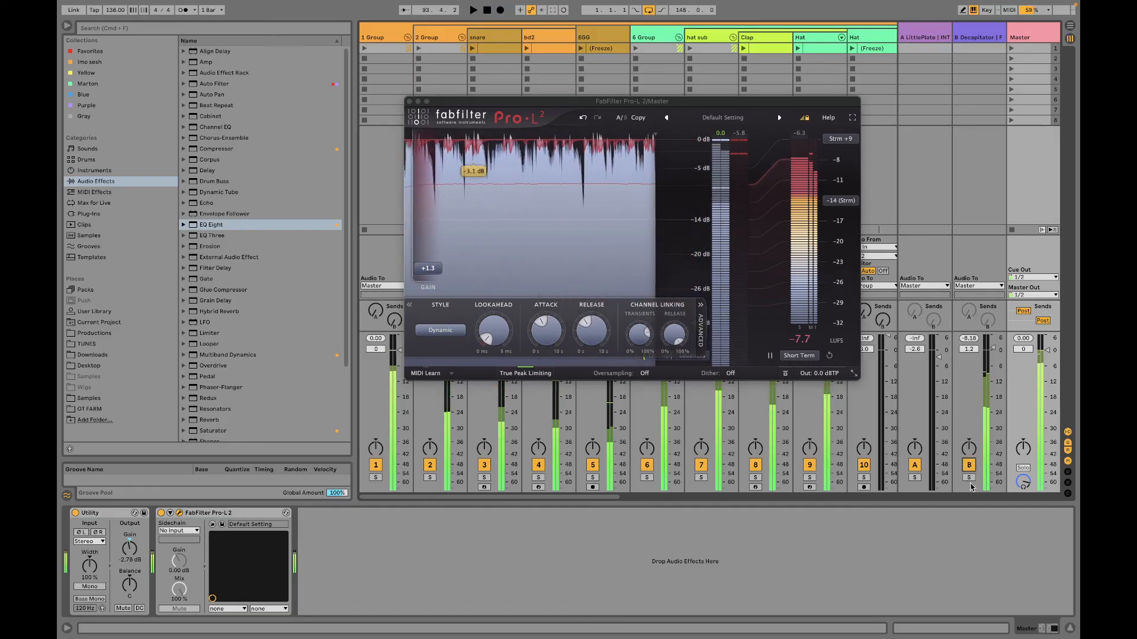
click(969, 478)
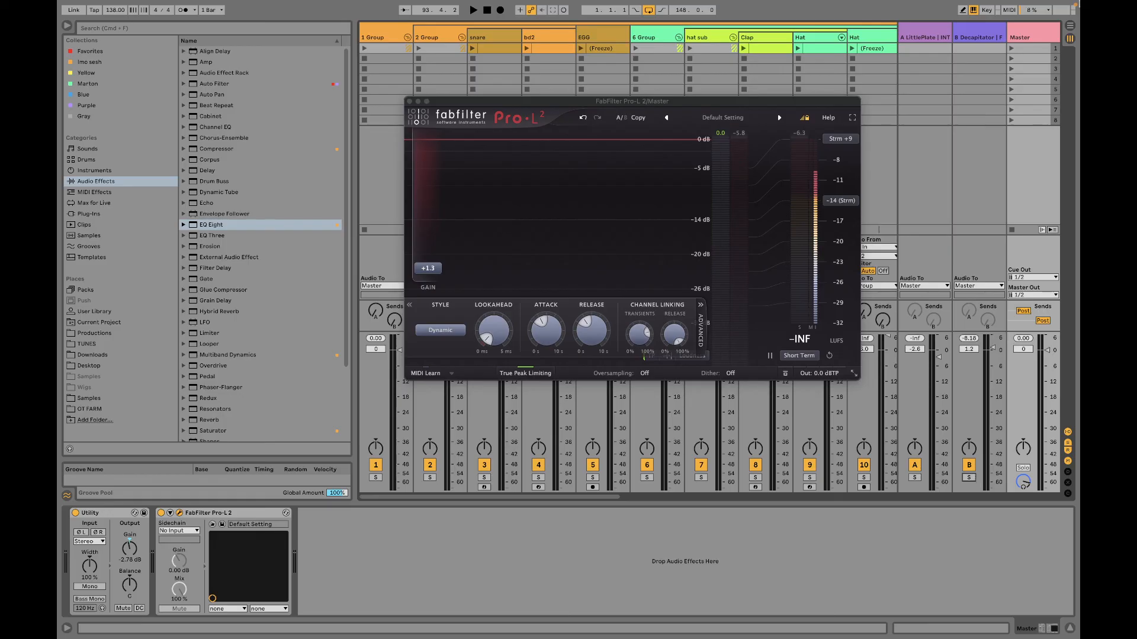
mouse_move(814, 5)
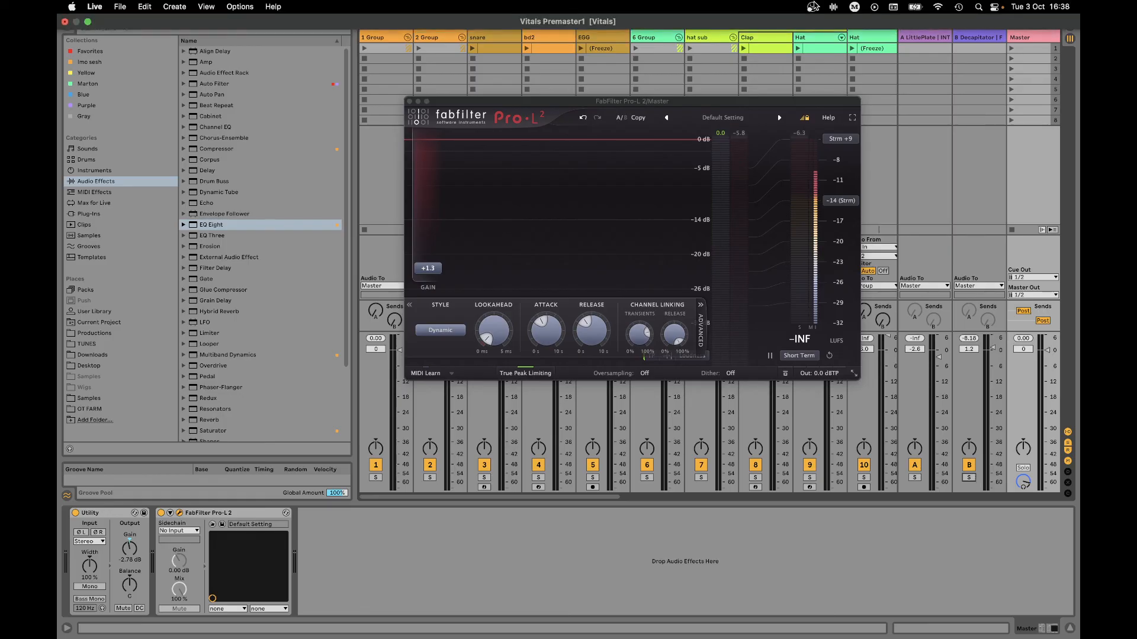